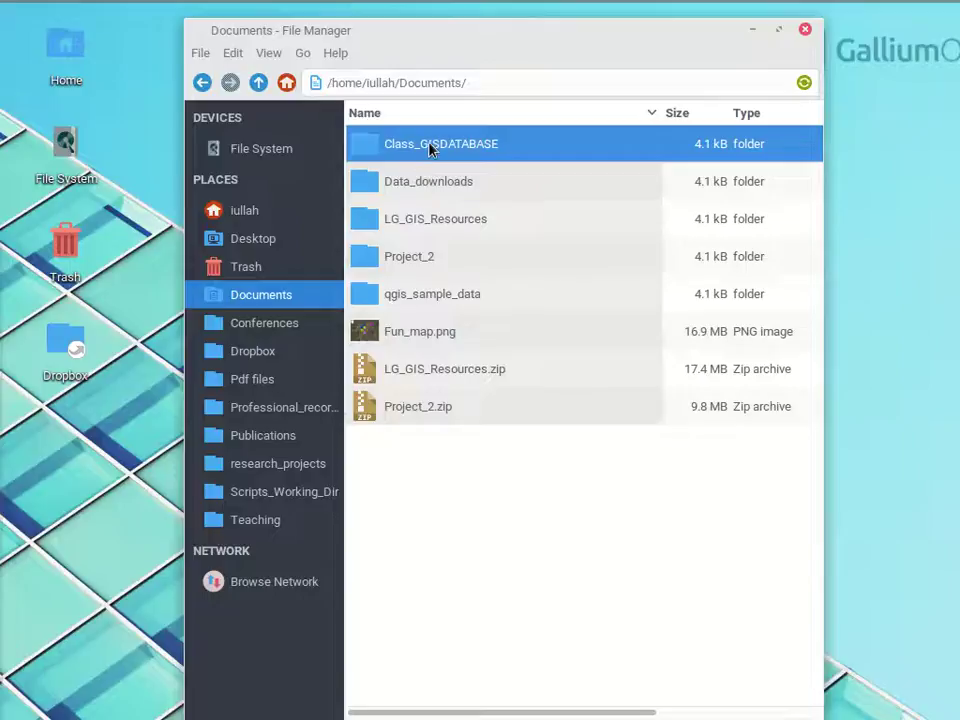
Open the Class_GISDATABASE folder in Documents and select its Hasa_wgs84_UTMz32n location folder.
{"action": "double_click", "coordinate": [430, 149]}
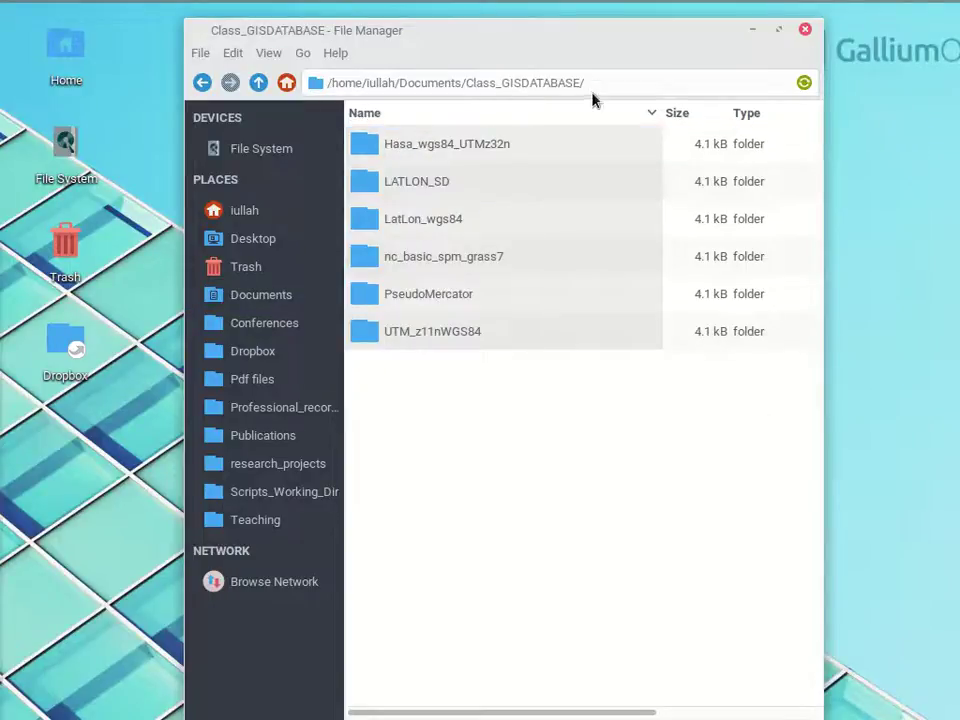
{"action": "left_click", "coordinate": [431, 150]}
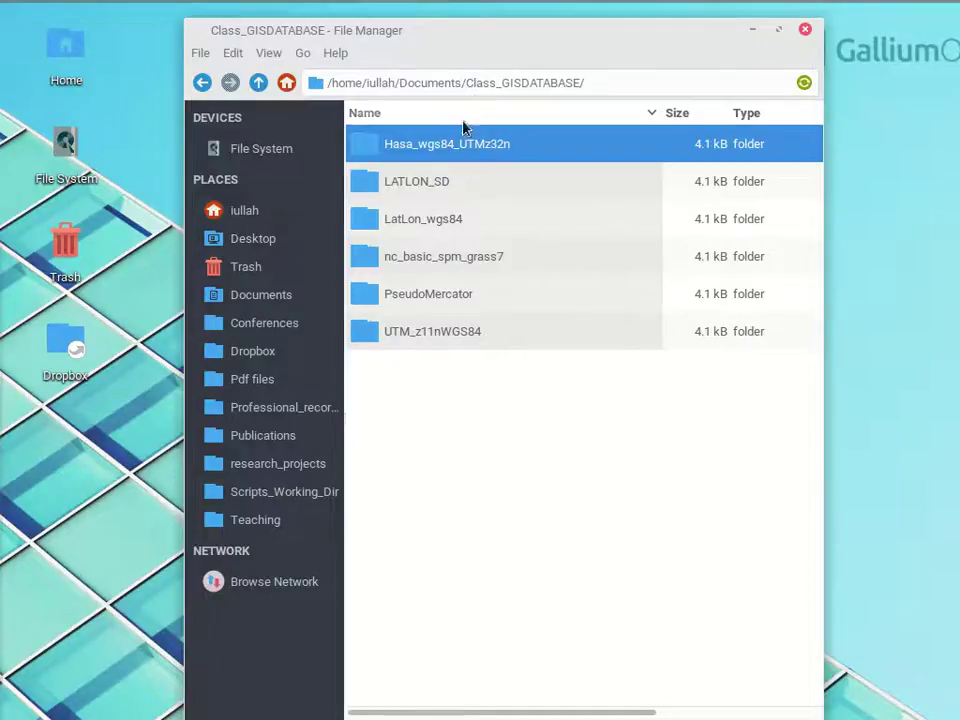
{"action": "left_click_drag", "start_coordinate": [514, 52], "coordinate": [604, 26]}
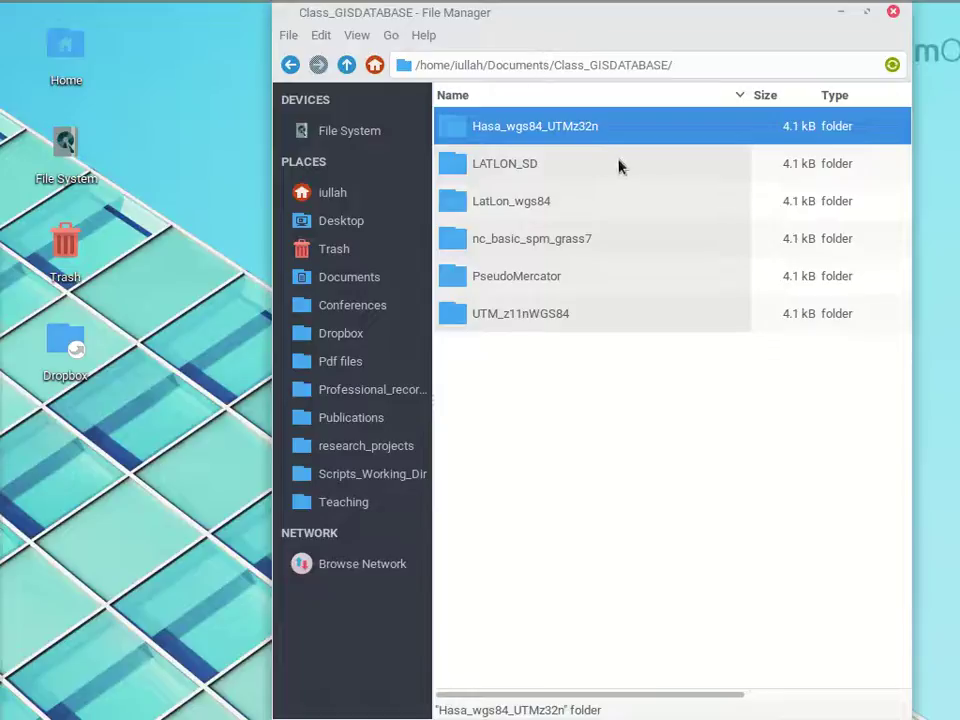
Launch GRASS GIS and select the Hasa_wgs84_UTMz32n location in the startup window.
{"action": "mouse_move", "coordinate": [4, 280]}
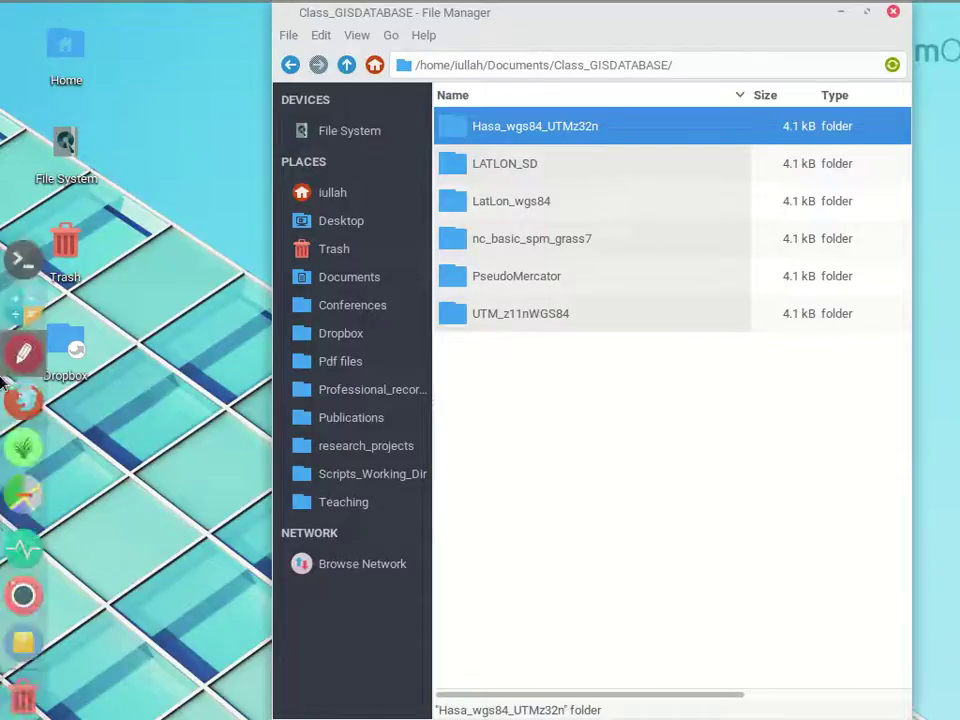
{"action": "left_click", "coordinate": [21, 446]}
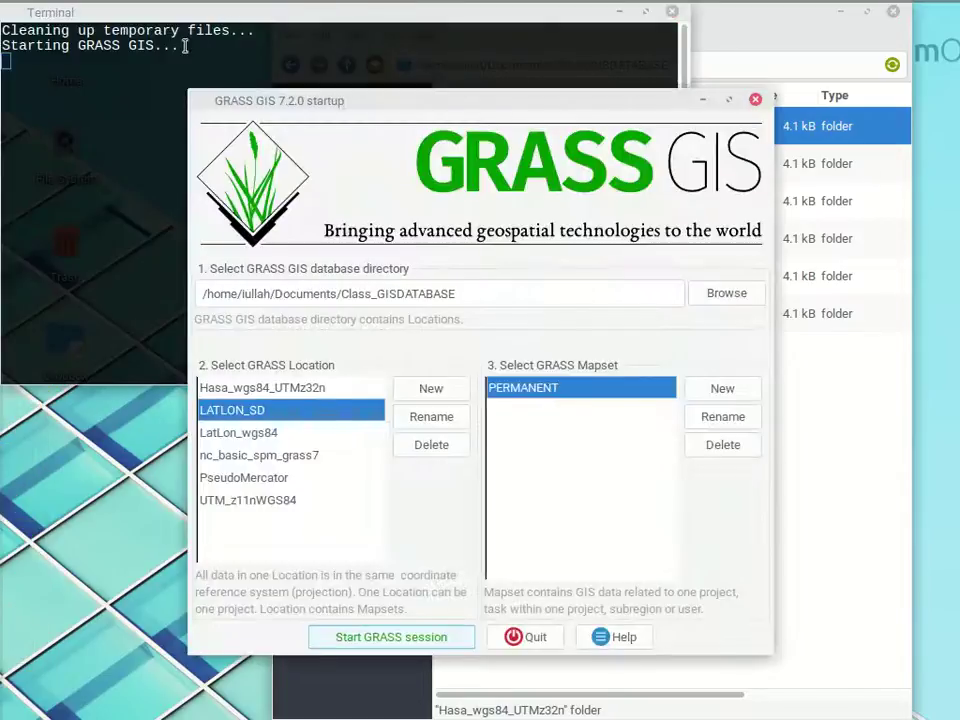
{"action": "left_click", "coordinate": [262, 388]}
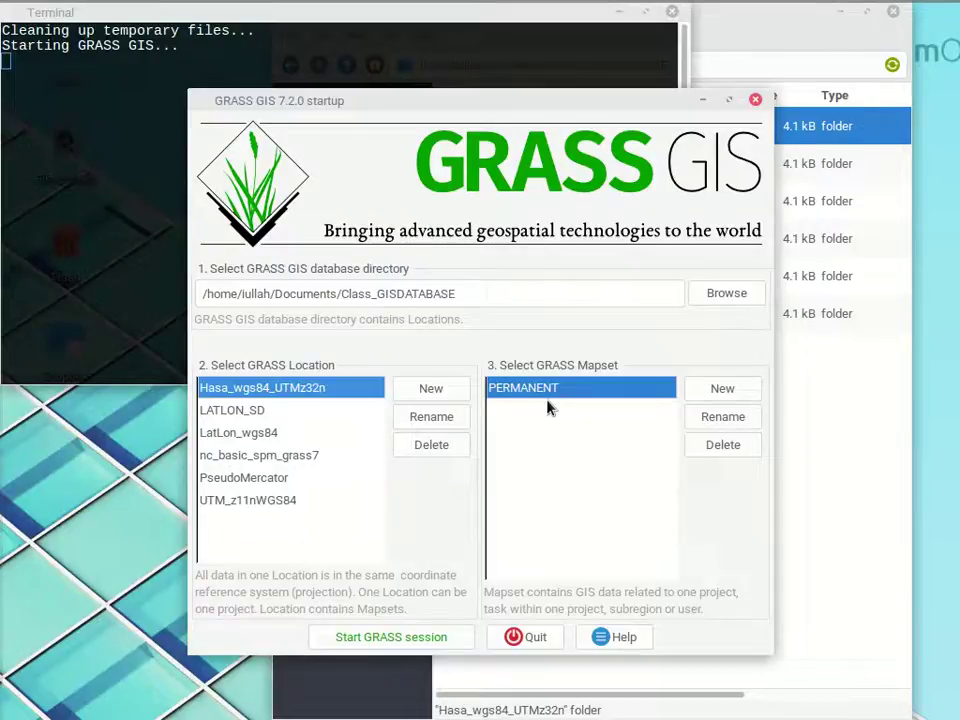
{"action": "left_click", "coordinate": [446, 638]}
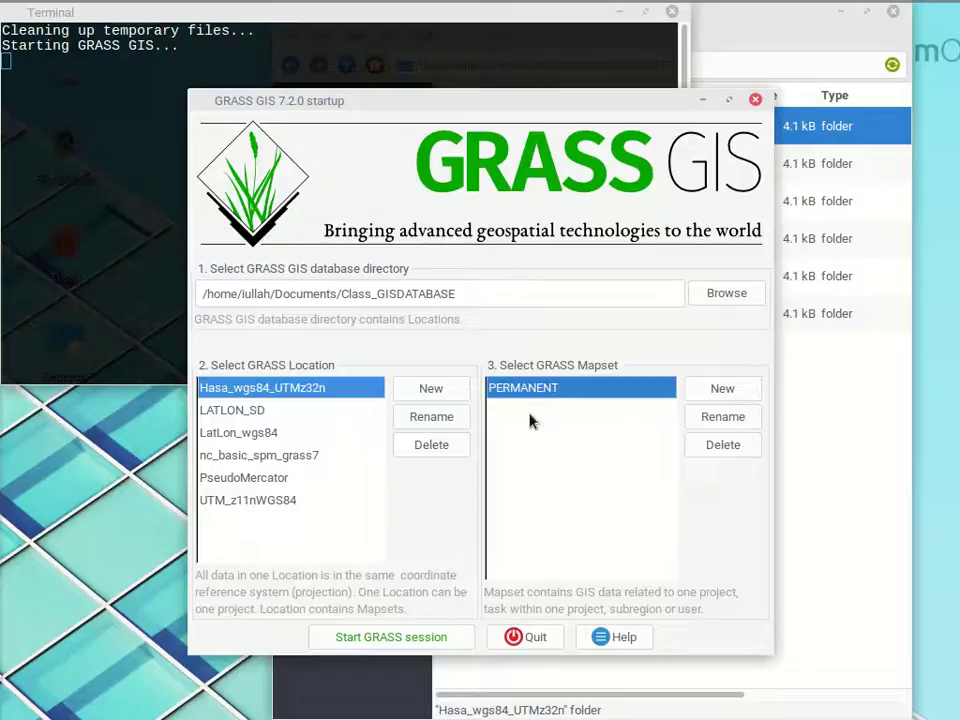
Create a new mapset named project2 in the selected location and start the GRASS session with it.
{"action": "left_click", "coordinate": [746, 393]}
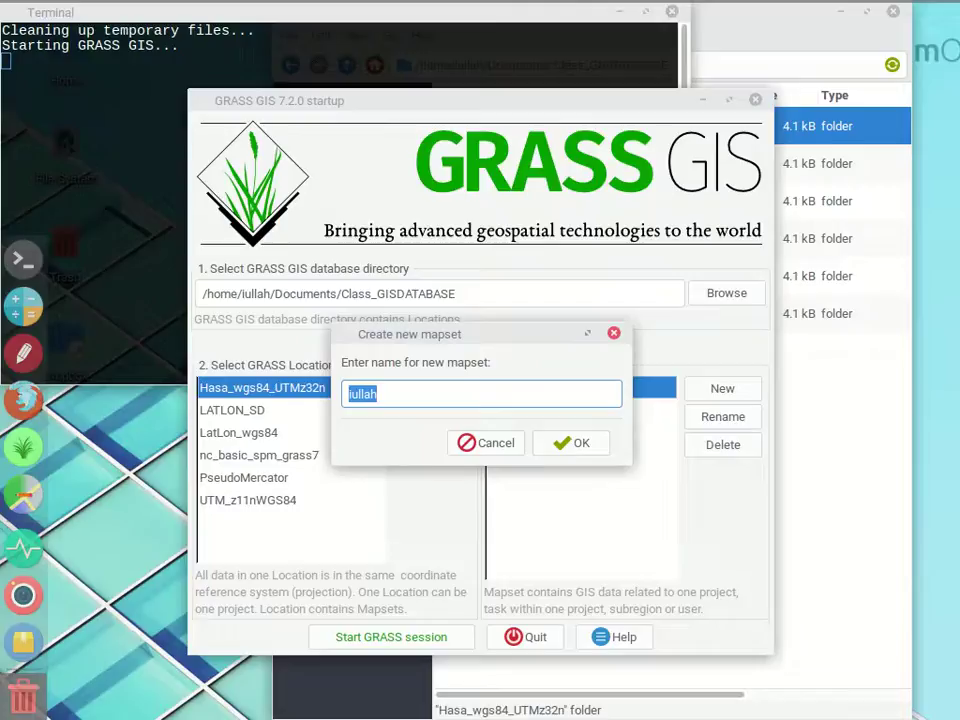
{"action": "type", "text": "proj"}
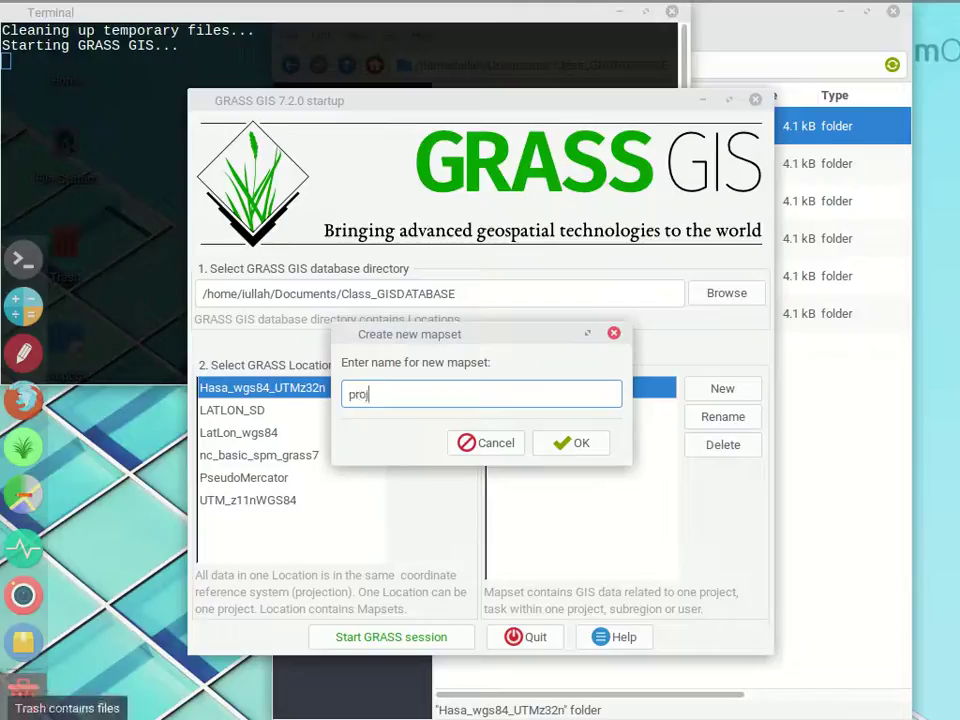
{"action": "type", "text": "ect2"}
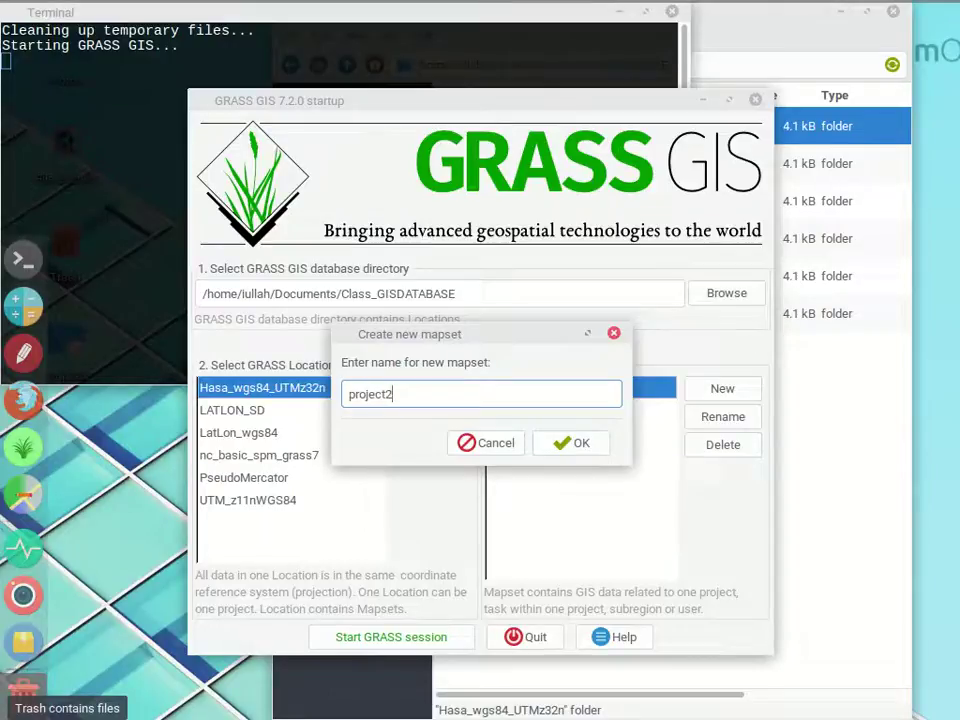
{"action": "left_click", "coordinate": [573, 444]}
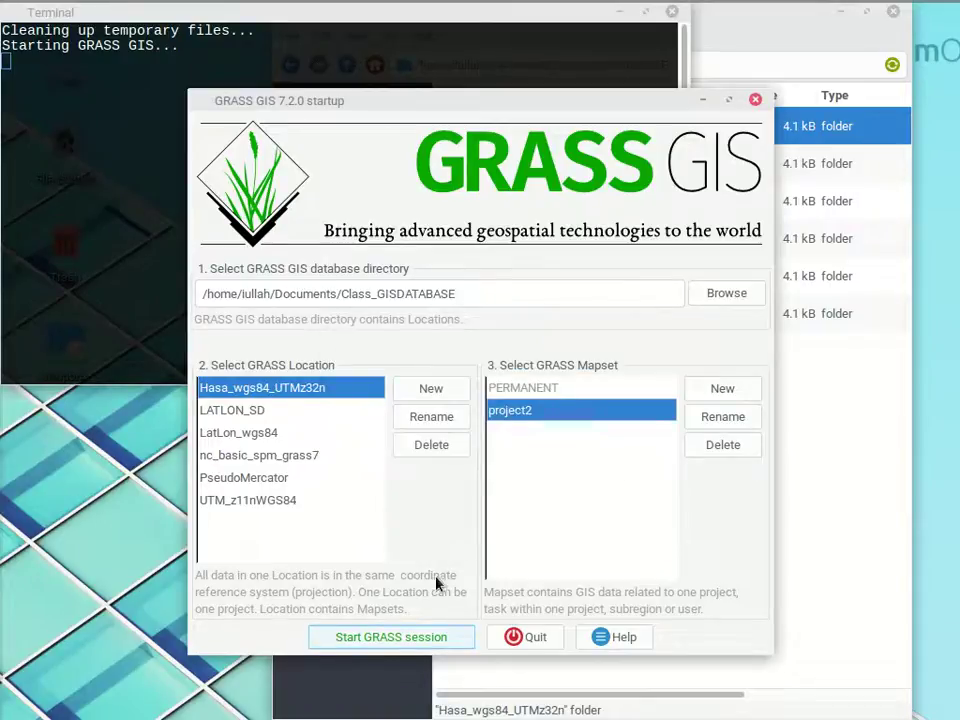
{"action": "left_click", "coordinate": [431, 636]}
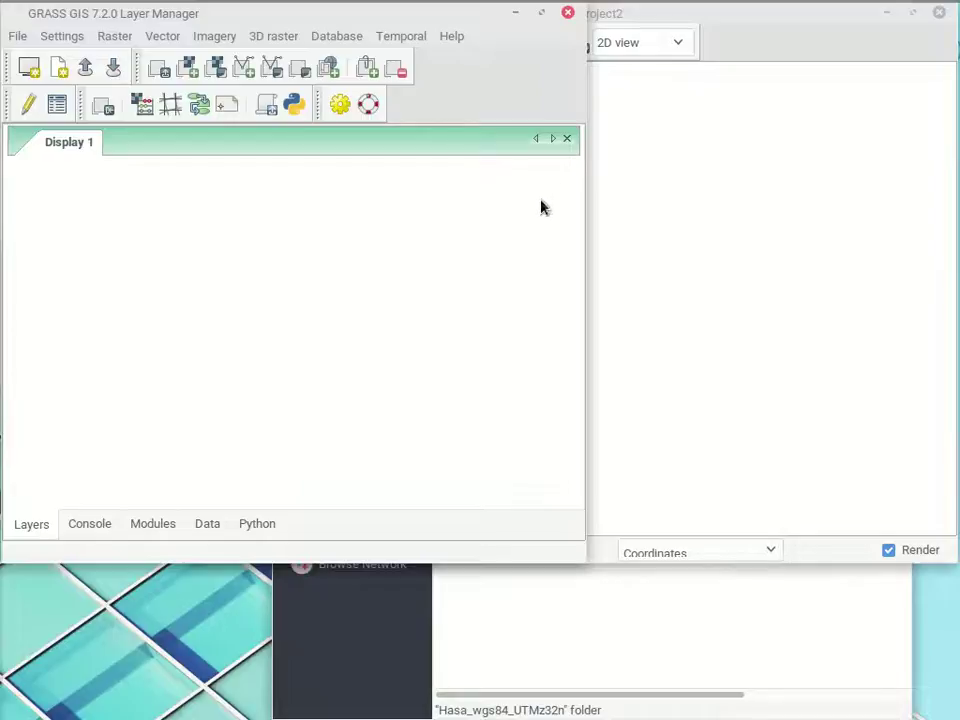
Arrange the Layer Manager and Map Display windows so that both stay reachable on the desktop.
{"action": "left_click_drag", "start_coordinate": [455, 20], "coordinate": [482, 68]}
{"action": "left_click", "coordinate": [735, 28]}
{"action": "left_click_drag", "start_coordinate": [733, 14], "coordinate": [718, 65]}
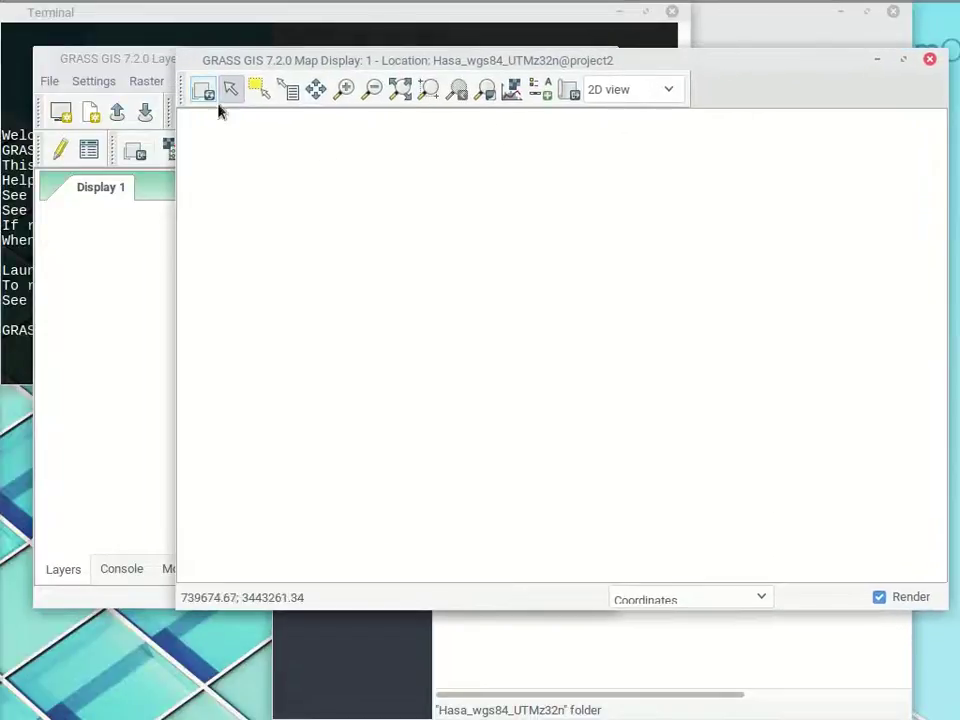
{"action": "left_click_drag", "start_coordinate": [146, 62], "coordinate": [114, 16]}
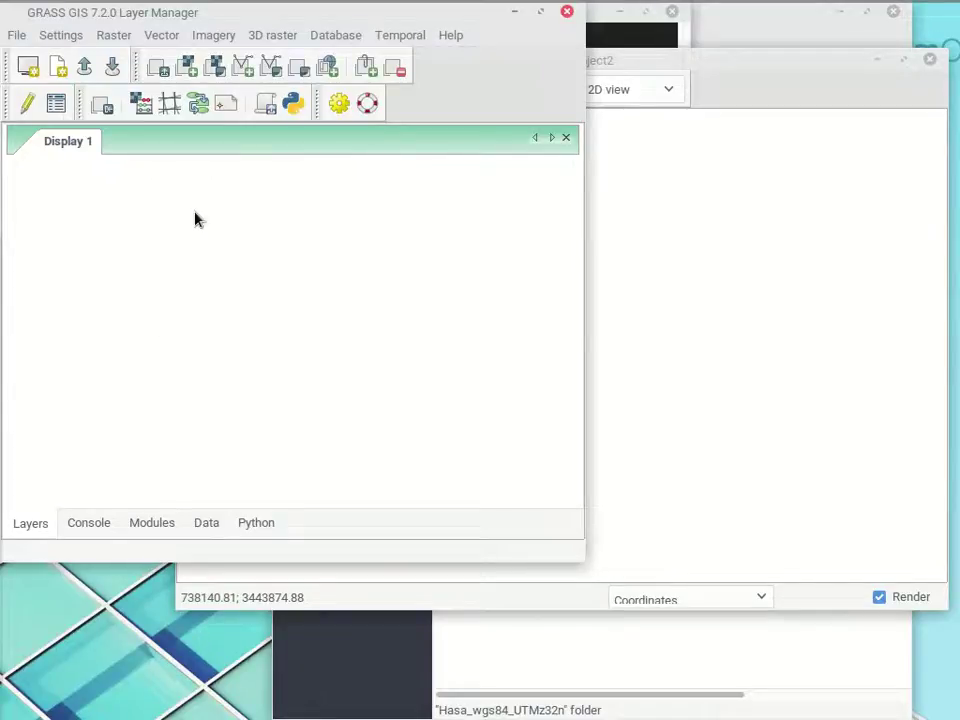
Add the Hasa_30m_SRTM raster from the PERMANENT mapset as a layer and bring the map display to the front.
{"action": "left_click", "coordinate": [185, 66]}
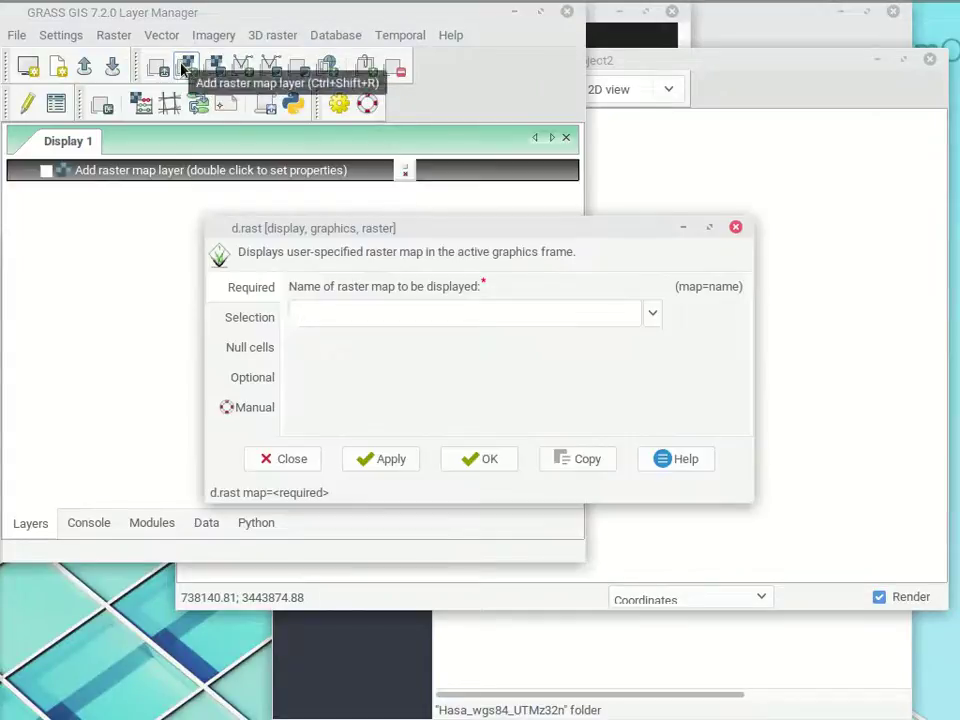
{"action": "left_click_drag", "start_coordinate": [410, 240], "coordinate": [390, 248]}
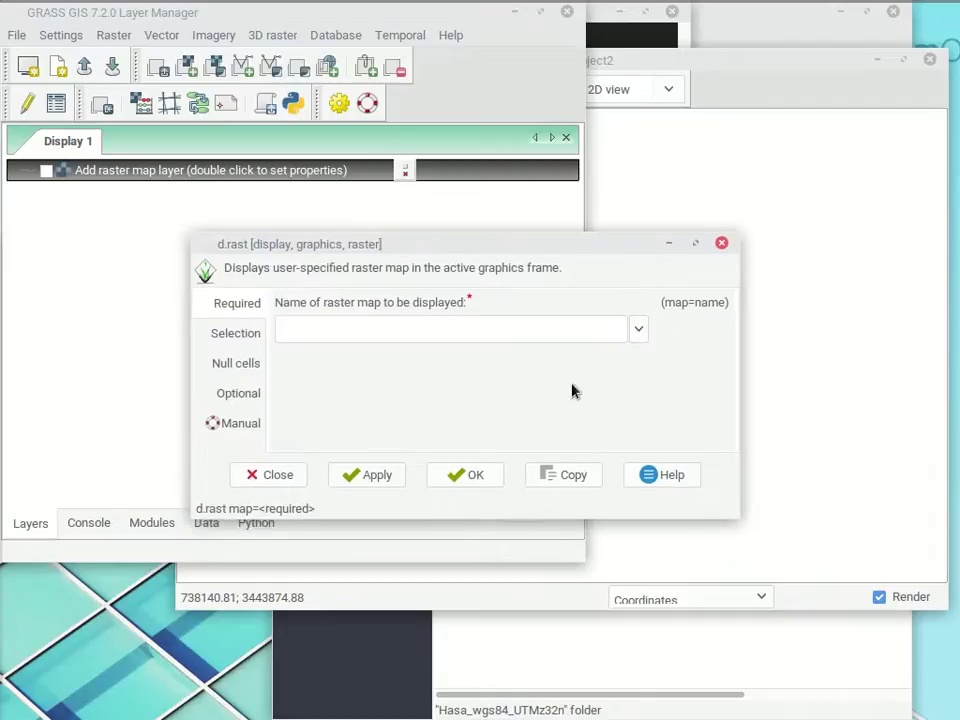
{"action": "left_click", "coordinate": [643, 334]}
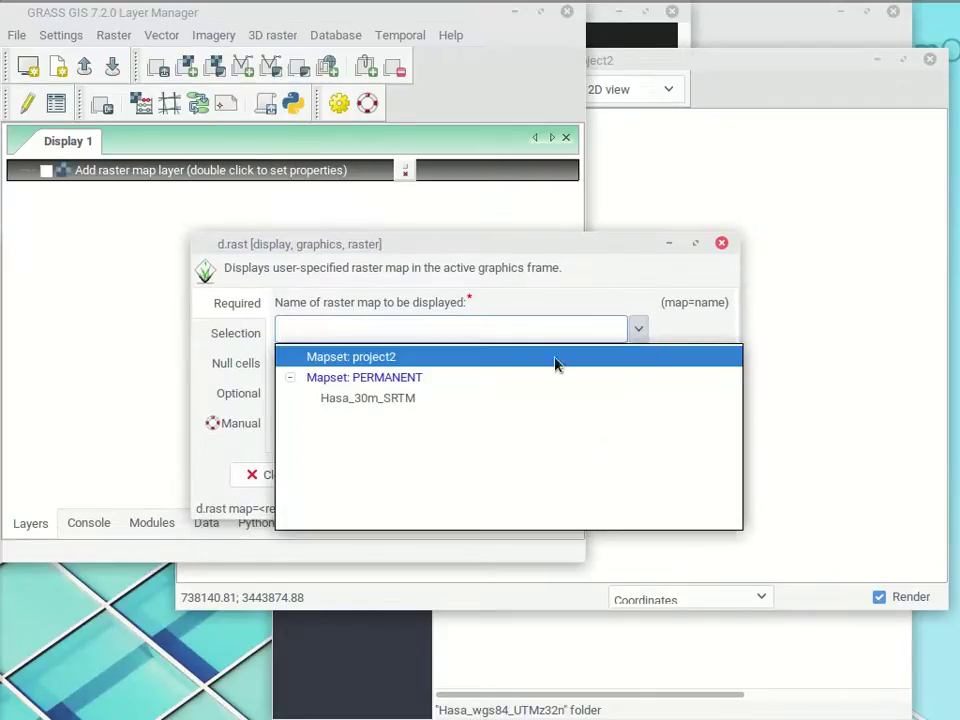
{"action": "left_click", "coordinate": [394, 411]}
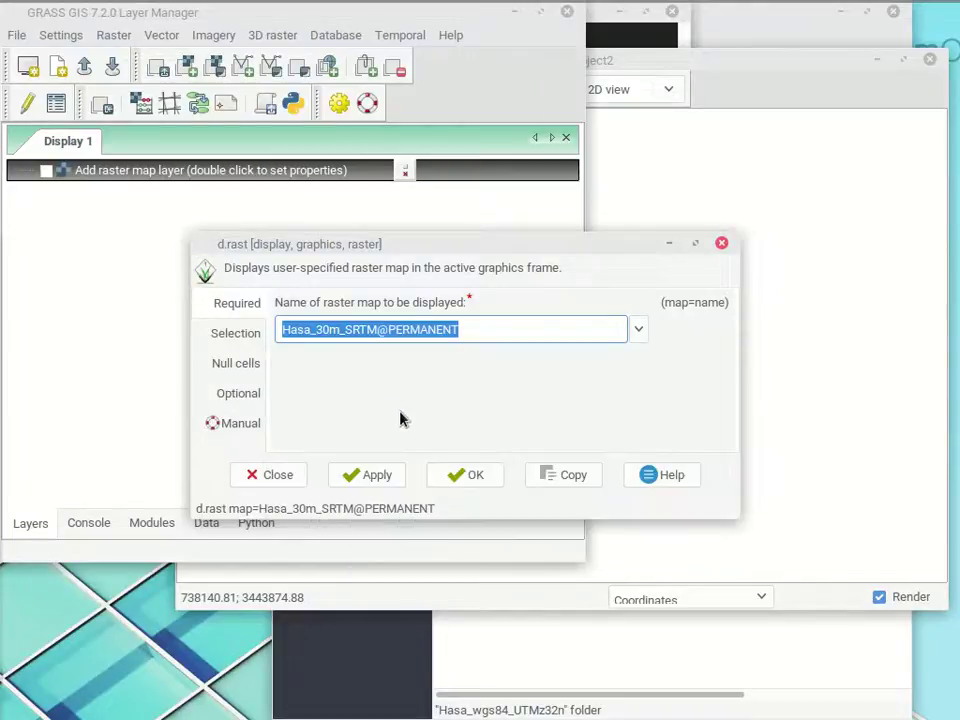
{"action": "left_click", "coordinate": [472, 475]}
{"action": "left_click", "coordinate": [803, 81]}
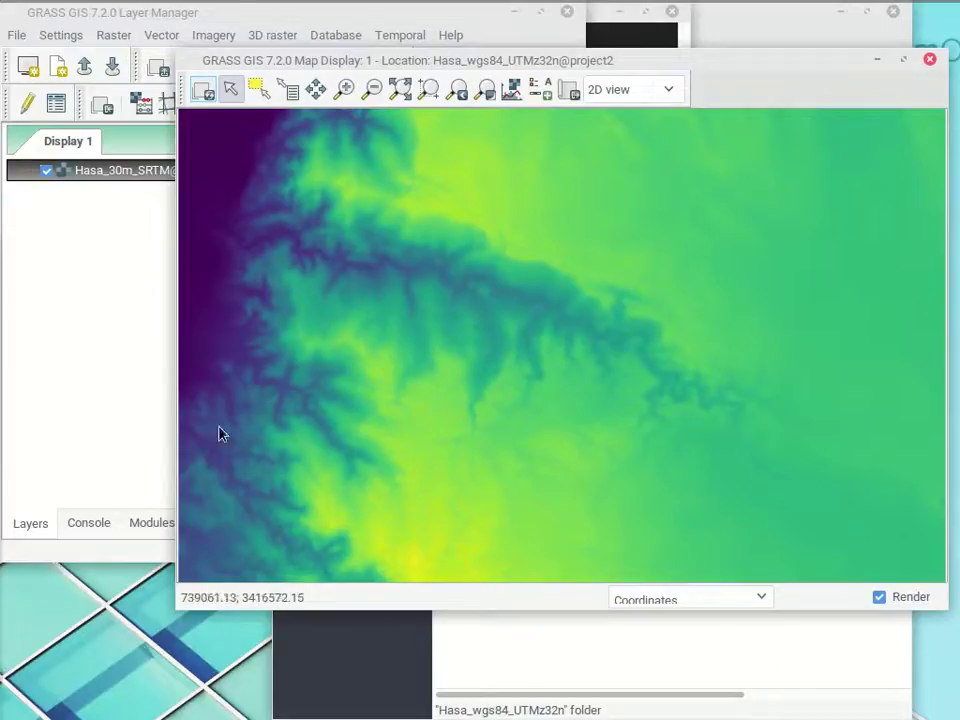
Add the WHS_sites vector map from the PERMANENT mapset above the raster and show it in the map display.
{"action": "left_click", "coordinate": [90, 268]}
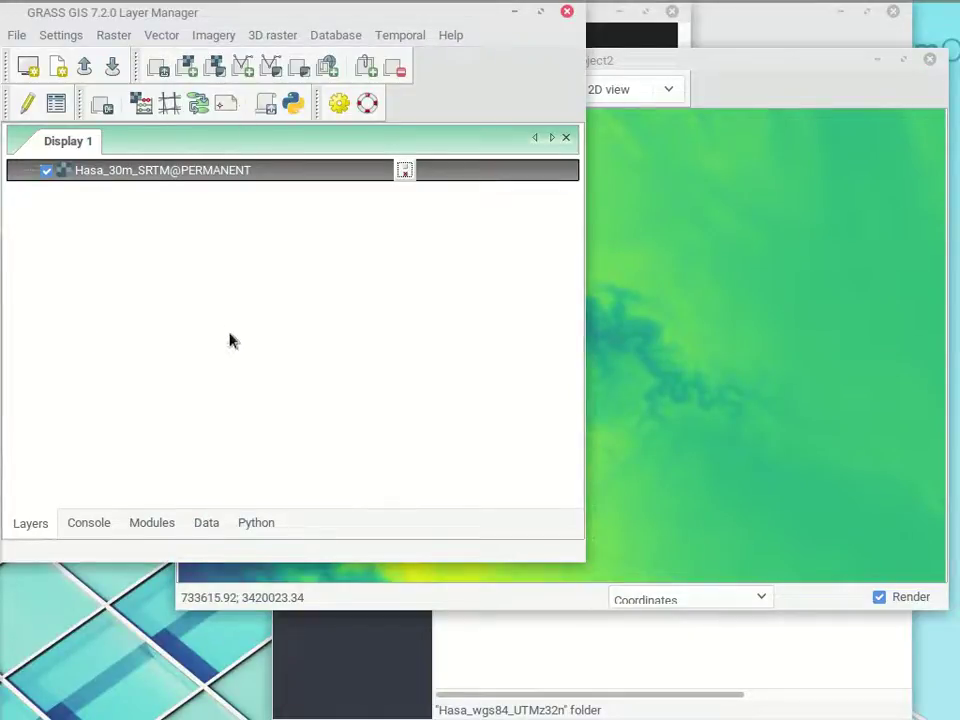
{"action": "left_click", "coordinate": [236, 71]}
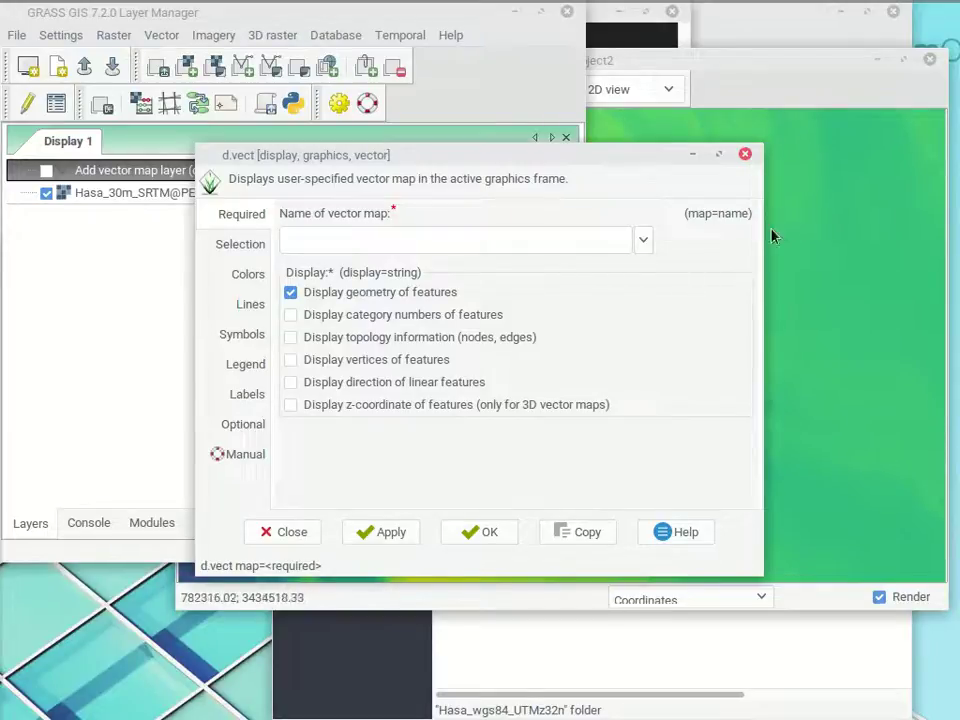
{"action": "left_click", "coordinate": [645, 240]}
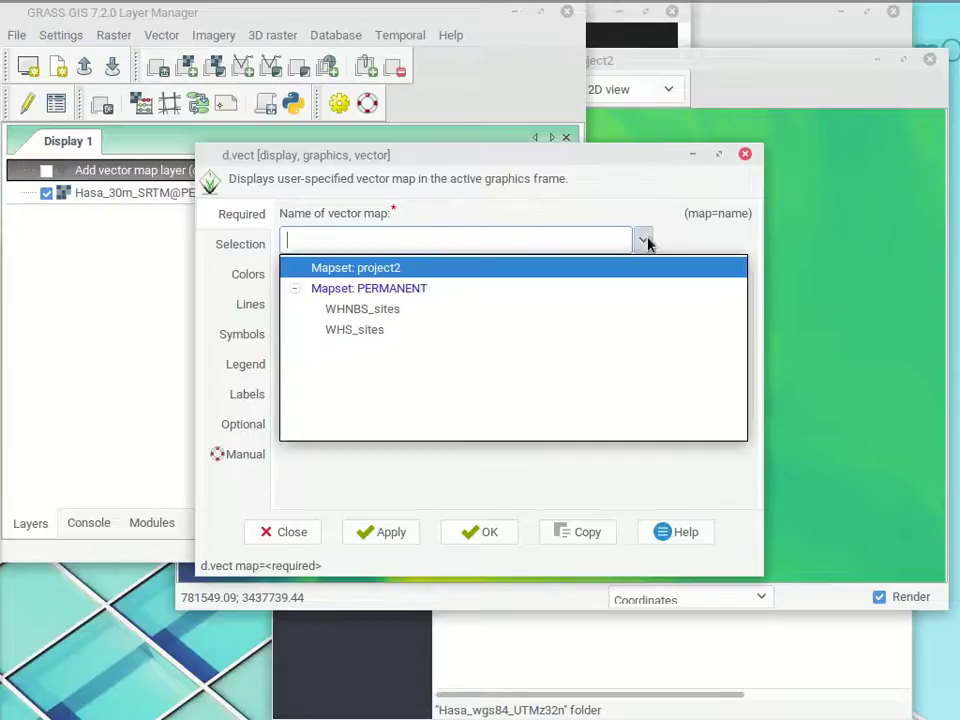
{"action": "left_click", "coordinate": [379, 330]}
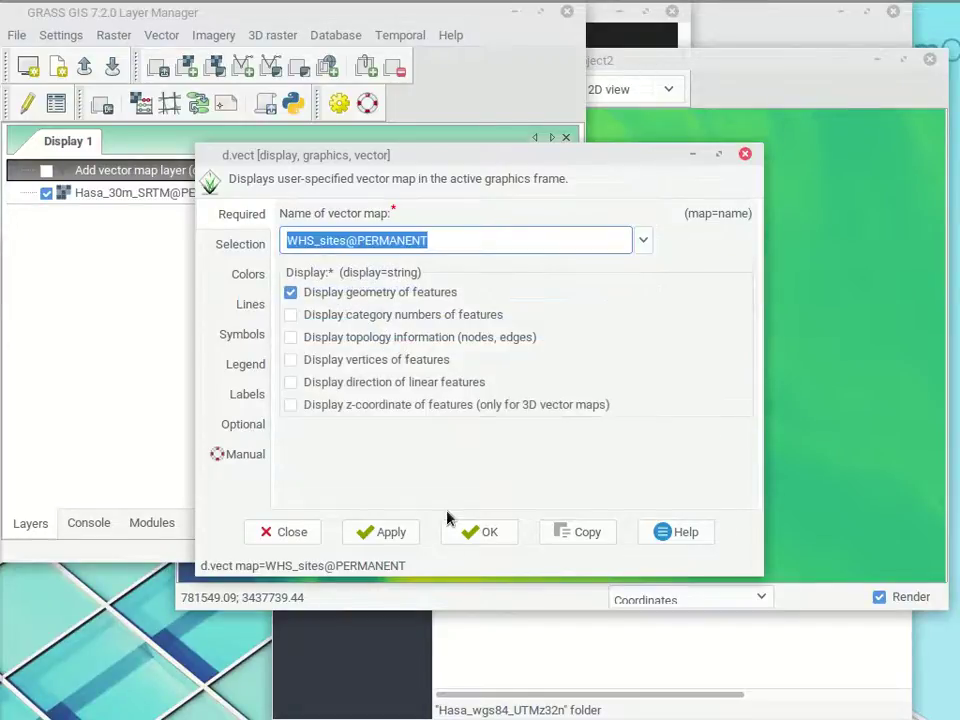
{"action": "left_click", "coordinate": [490, 532]}
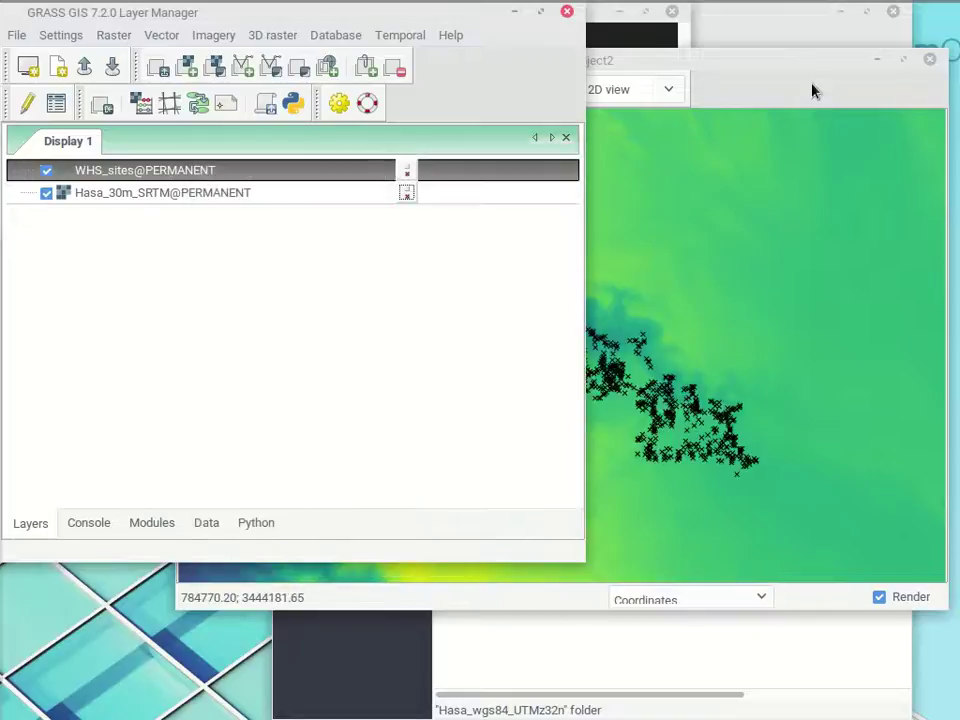
{"action": "left_click", "coordinate": [810, 99]}
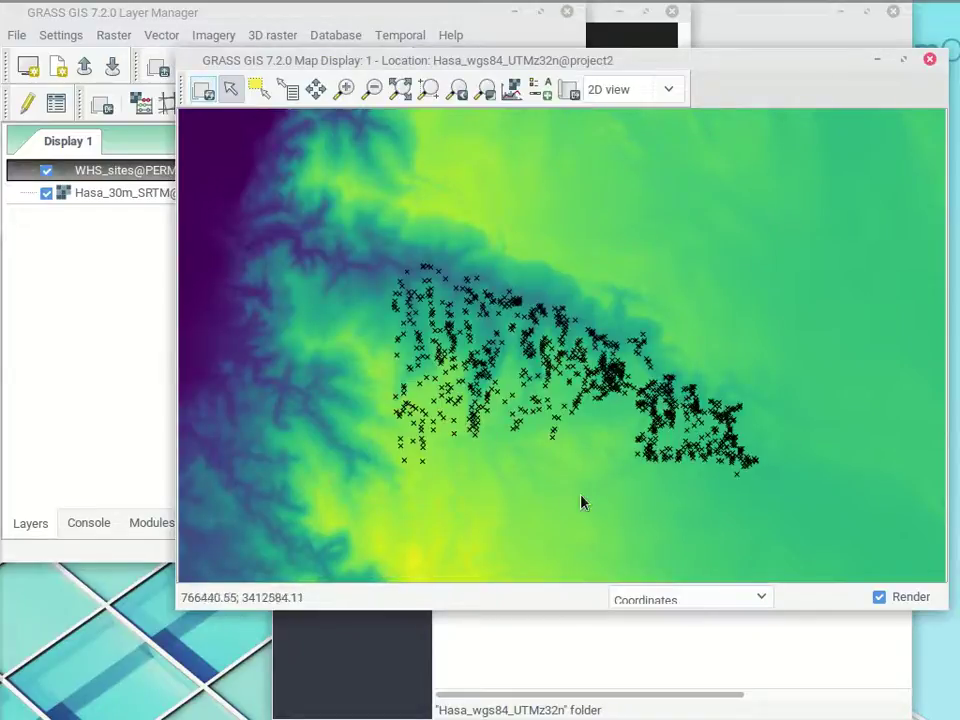
Add the WHNBS_sites vector map from the PERMANENT mapset as another layer and show it in the map display.
{"action": "left_click", "coordinate": [101, 246]}
{"action": "left_click", "coordinate": [242, 68]}
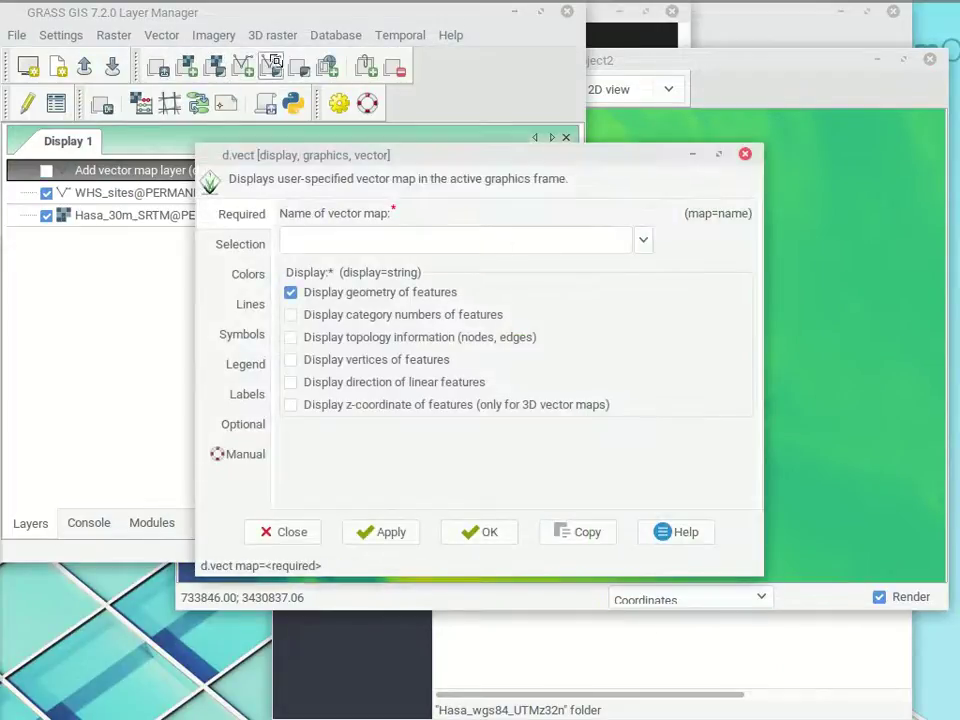
{"action": "left_click", "coordinate": [643, 239]}
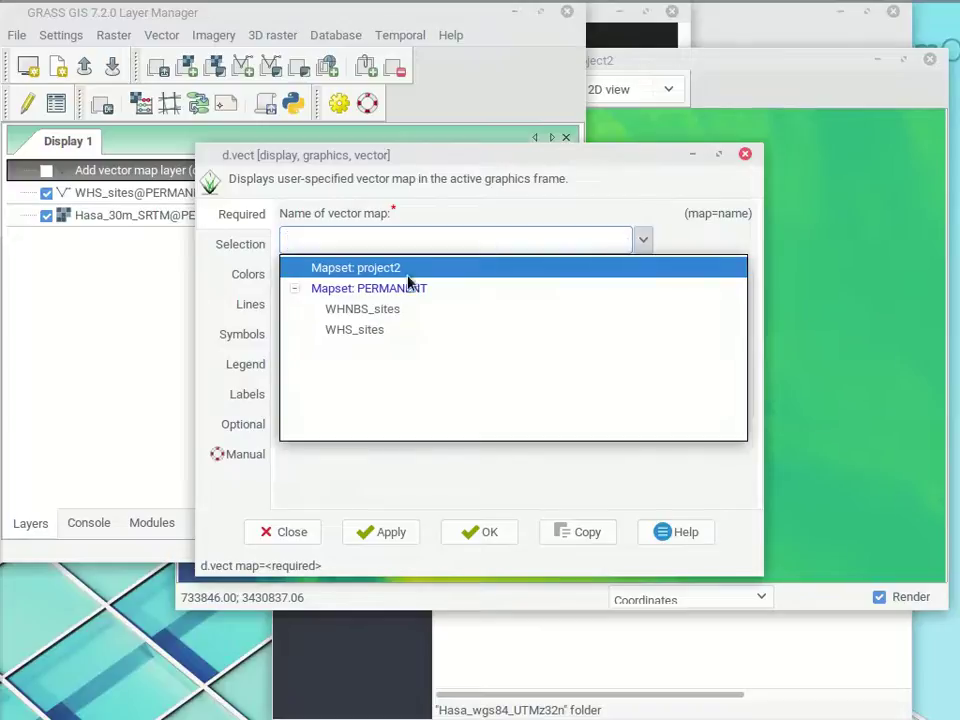
{"action": "left_click", "coordinate": [375, 311]}
{"action": "left_click", "coordinate": [489, 533]}
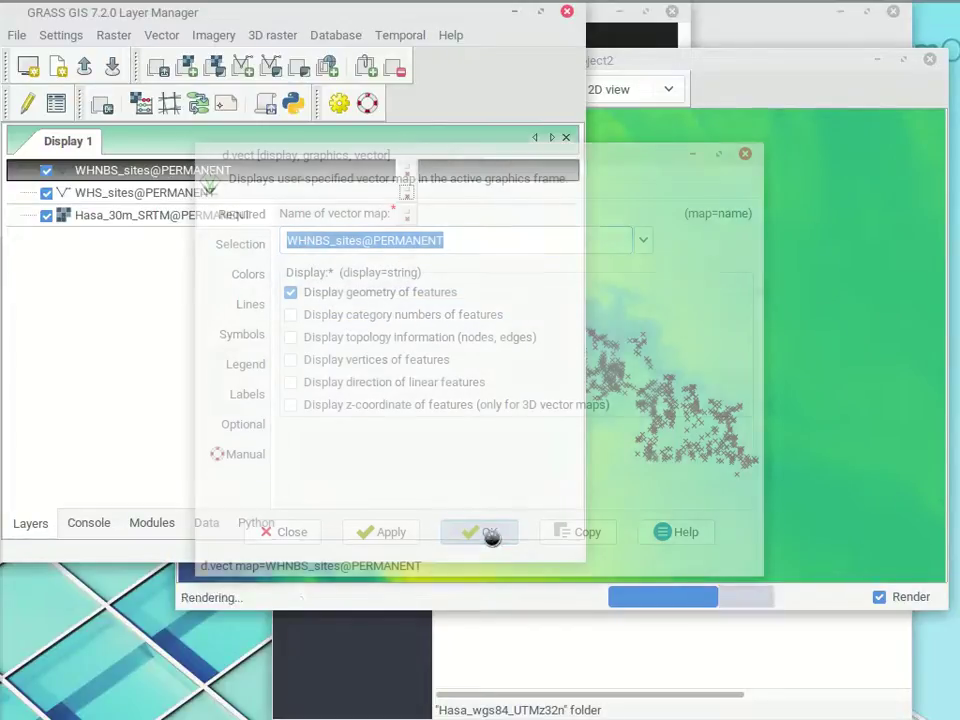
{"action": "left_click", "coordinate": [750, 60]}
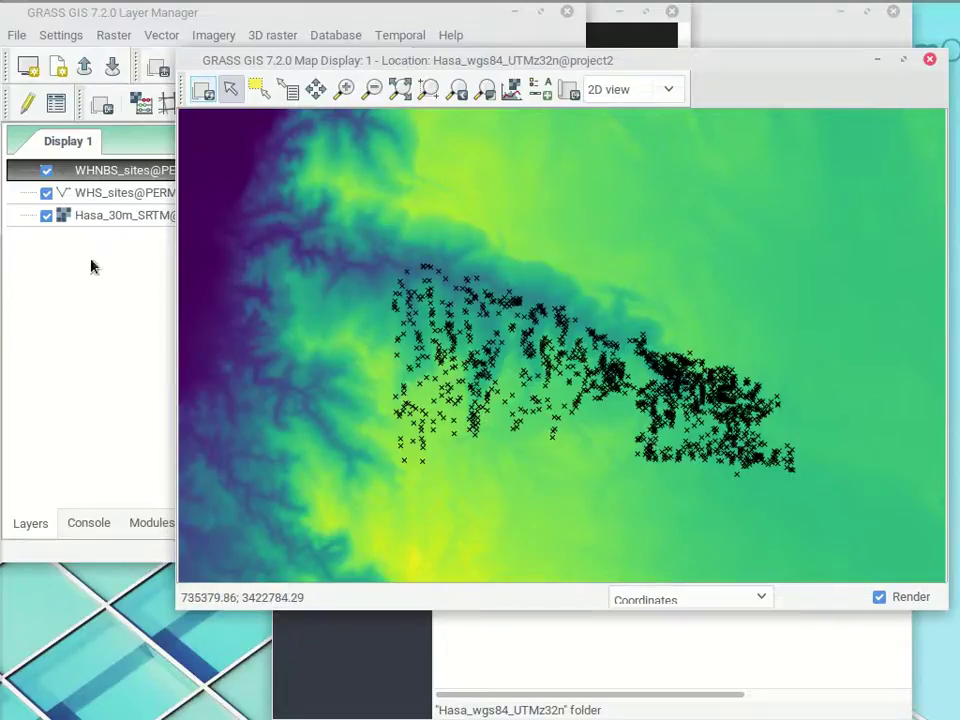
Choose basic/cross1 as the point symbol in the WHNBS_sites layer's display properties.
{"action": "left_click", "coordinate": [115, 176]}
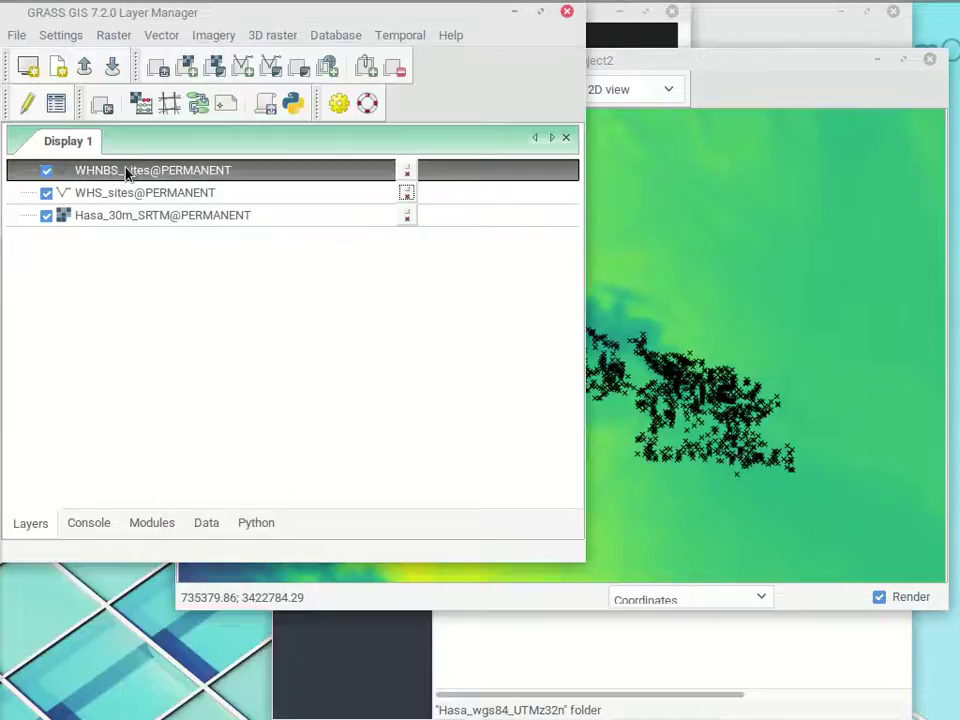
{"action": "double_click", "coordinate": [126, 172]}
{"action": "left_click_drag", "start_coordinate": [320, 160], "coordinate": [159, 208]}
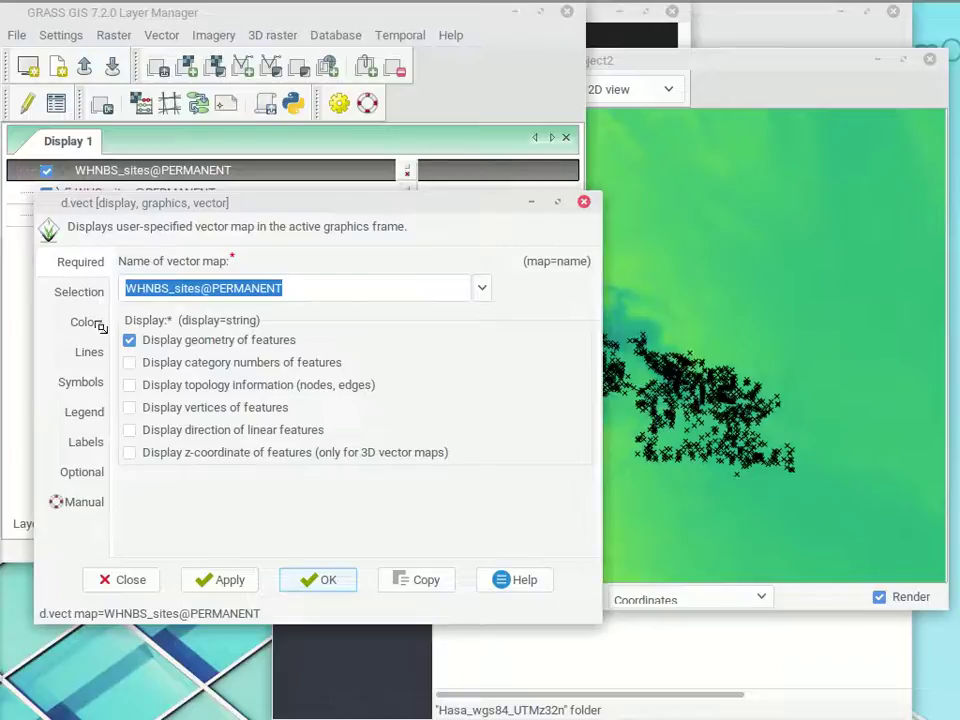
{"action": "left_click", "coordinate": [96, 378]}
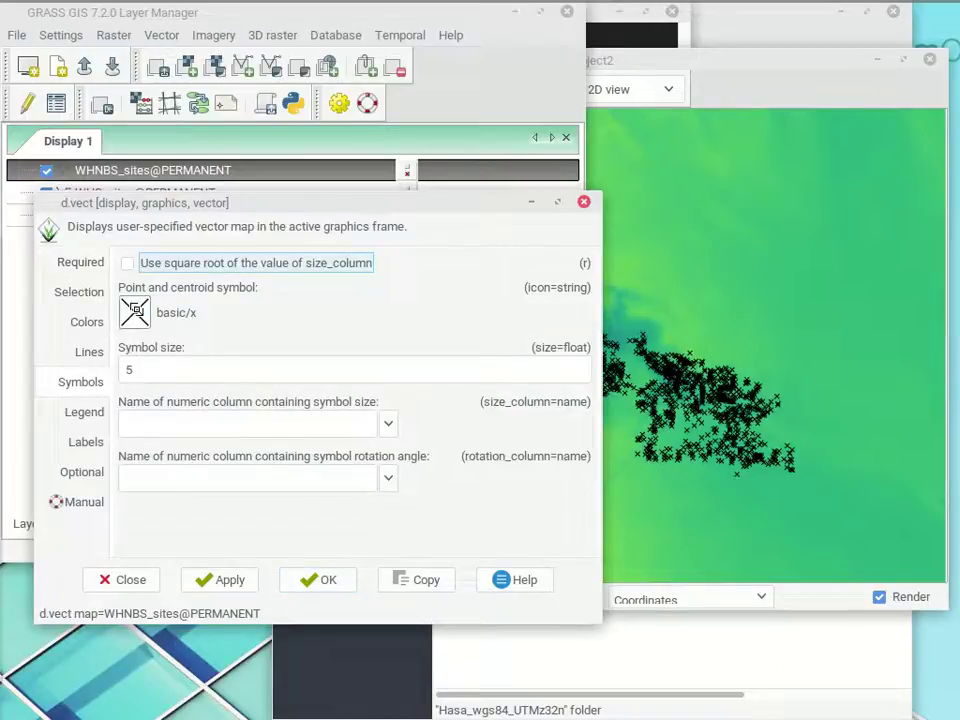
{"action": "left_click", "coordinate": [134, 311]}
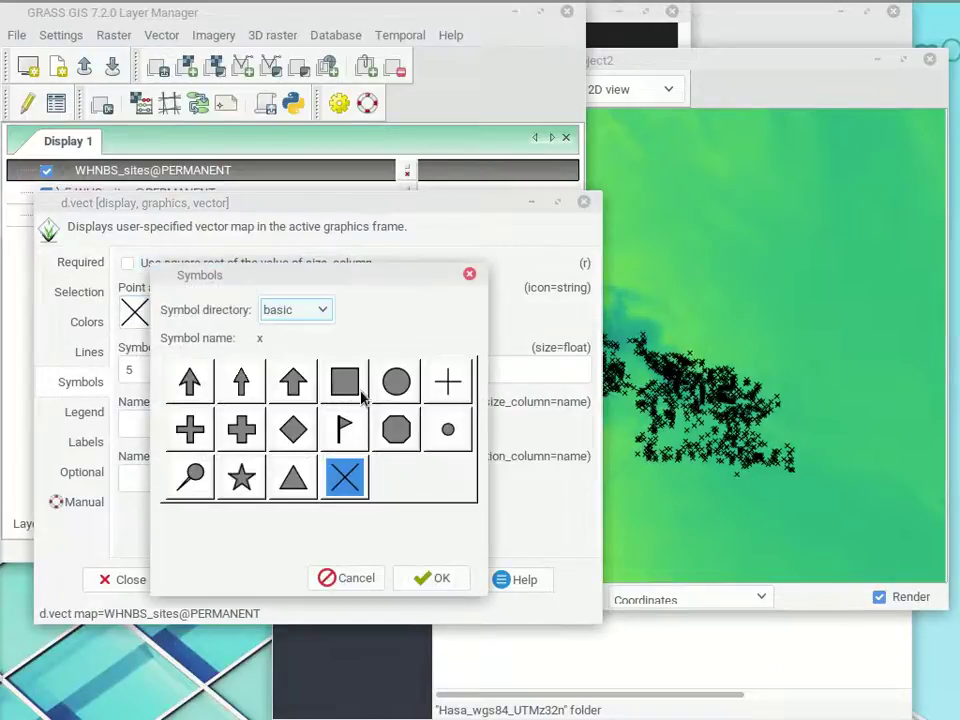
{"action": "left_click", "coordinate": [445, 396]}
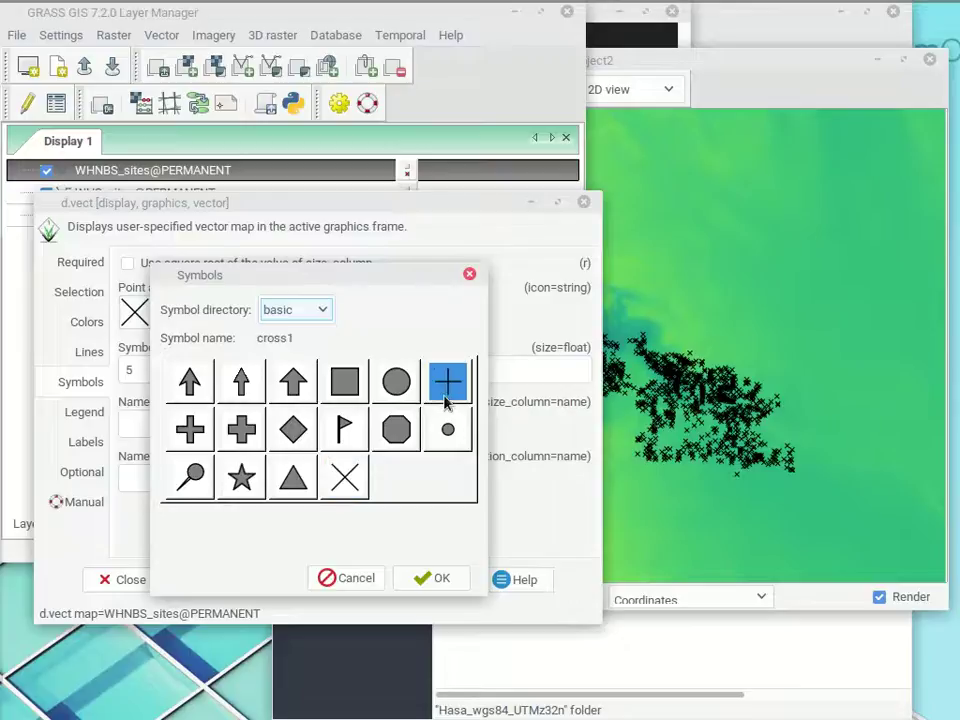
{"action": "left_click", "coordinate": [432, 580]}
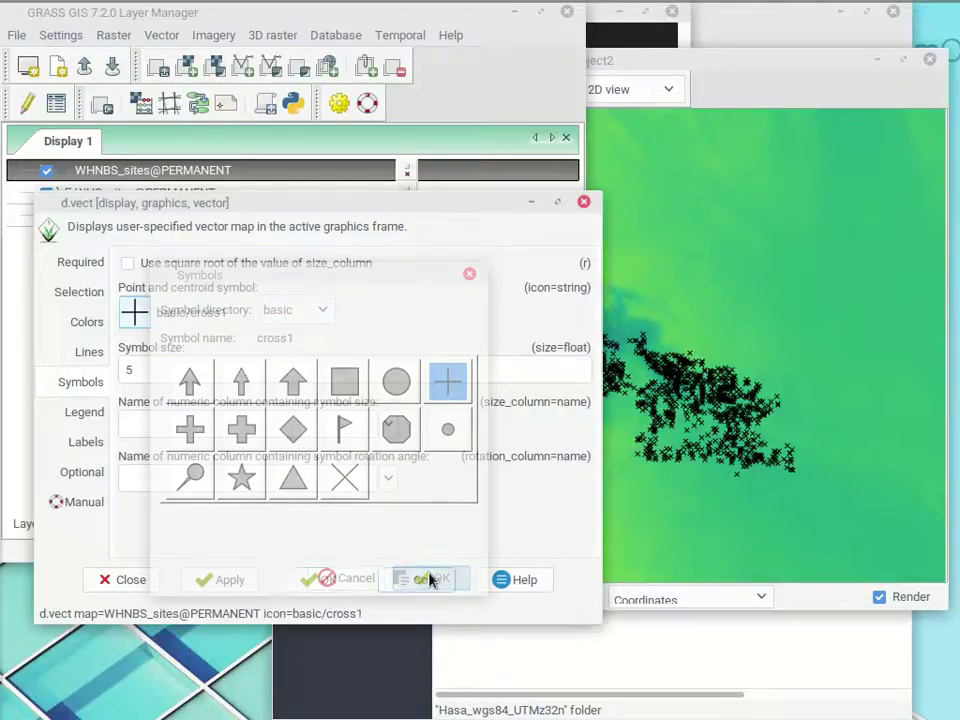
Apply the new symbol to the WHNBS_sites layer and zoom in on the area where the two site sets meet.
{"action": "left_click", "coordinate": [312, 580]}
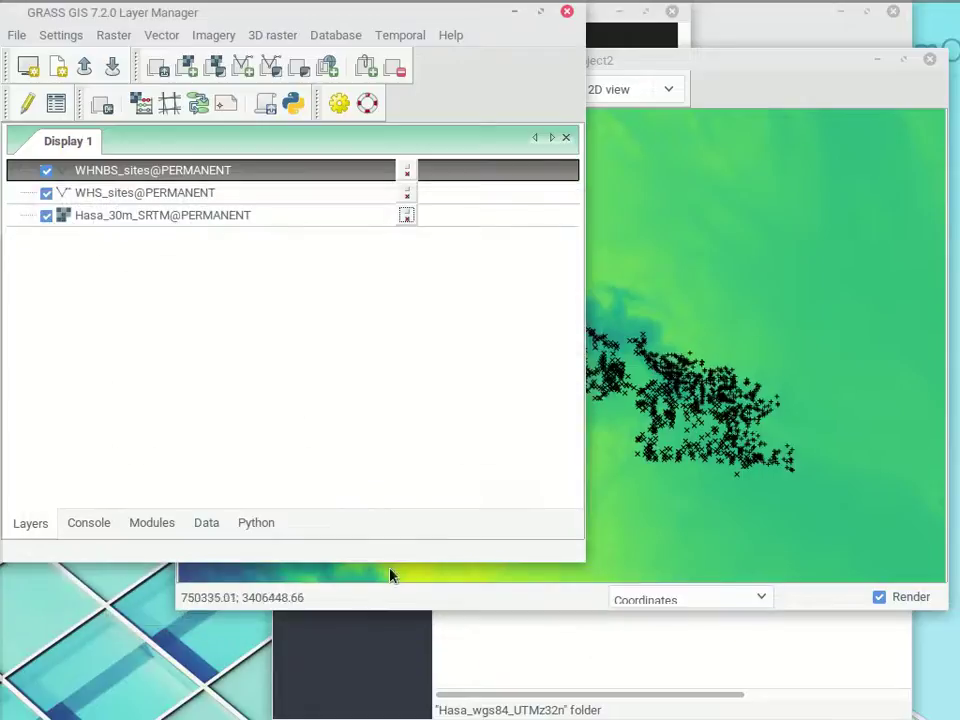
{"action": "left_click", "coordinate": [838, 87]}
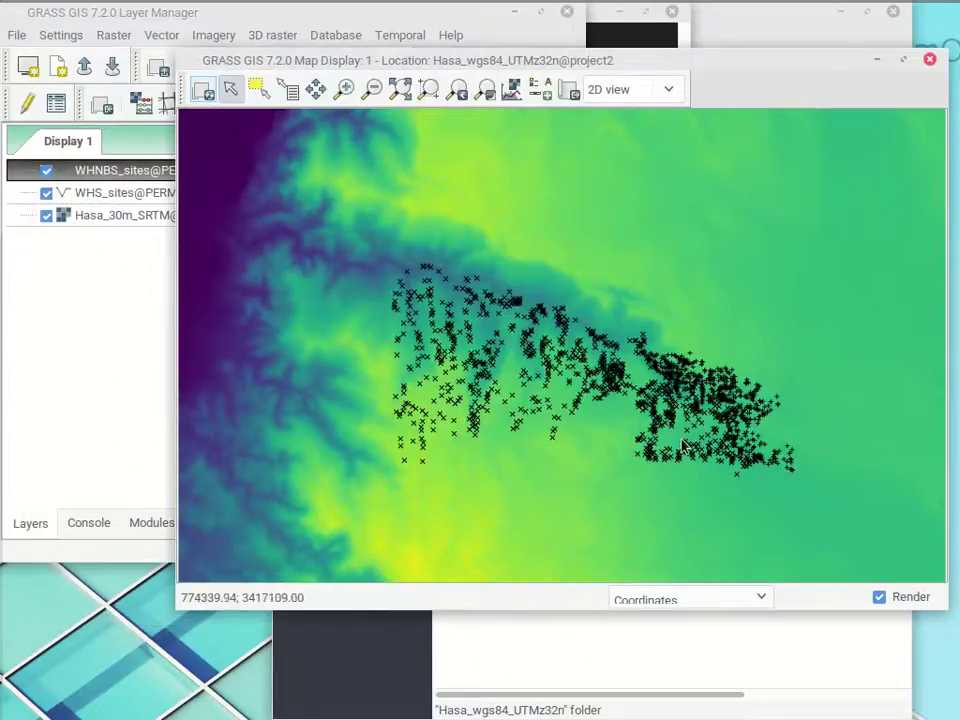
{"action": "left_click", "coordinate": [345, 90]}
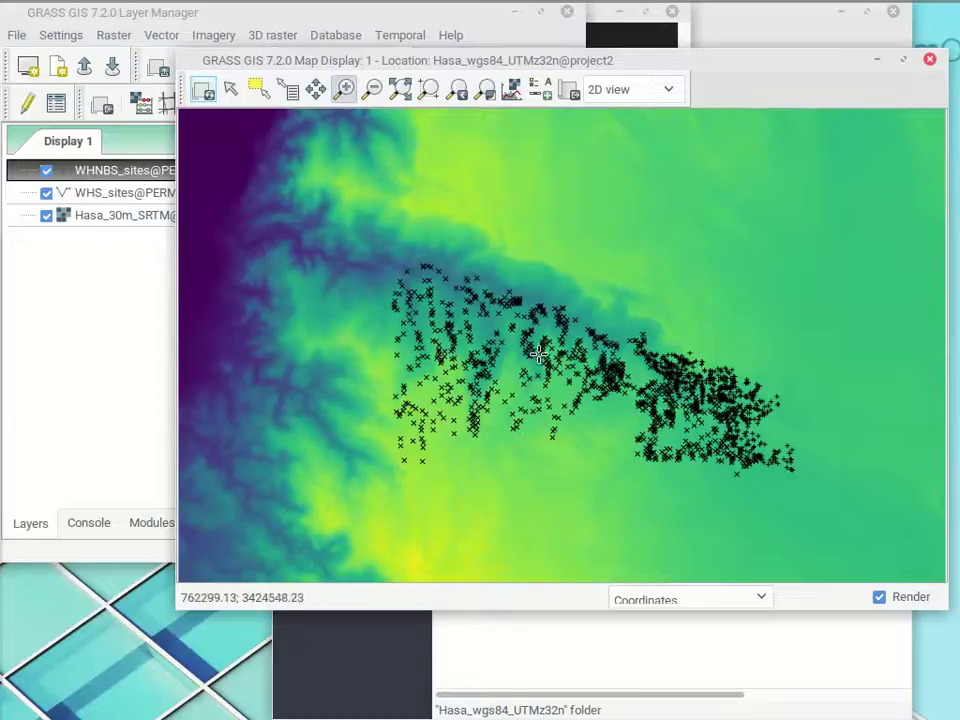
{"action": "left_click_drag", "start_coordinate": [597, 330], "coordinate": [714, 428]}
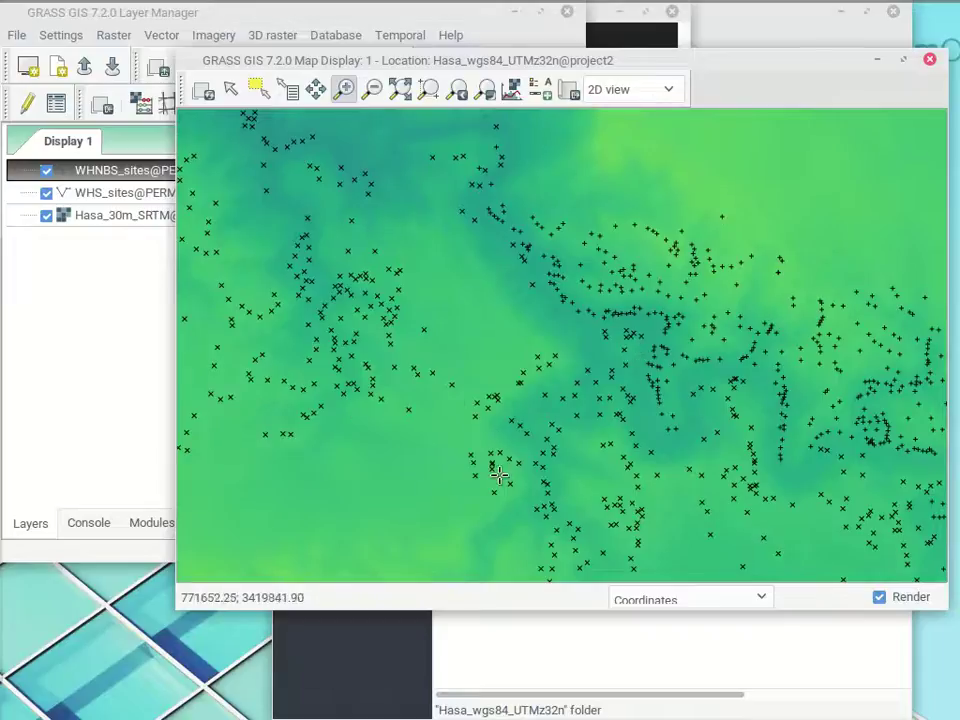
Open the attribute table of the WHNBS_sites layer and look through its records down to the last one.
{"action": "left_click", "coordinate": [56, 340]}
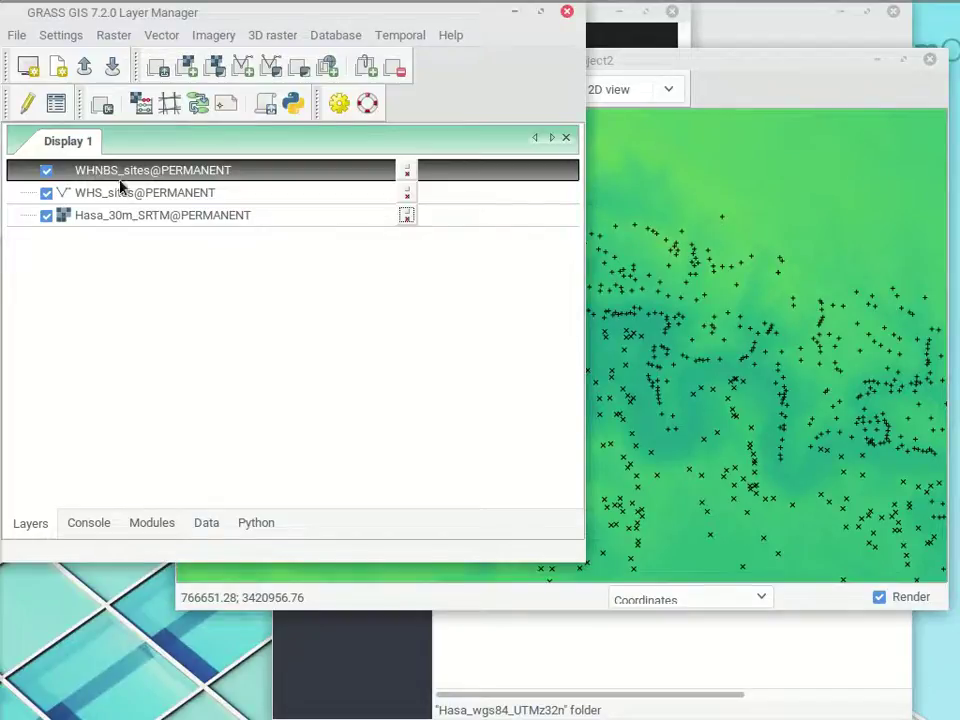
{"action": "left_click", "coordinate": [64, 105]}
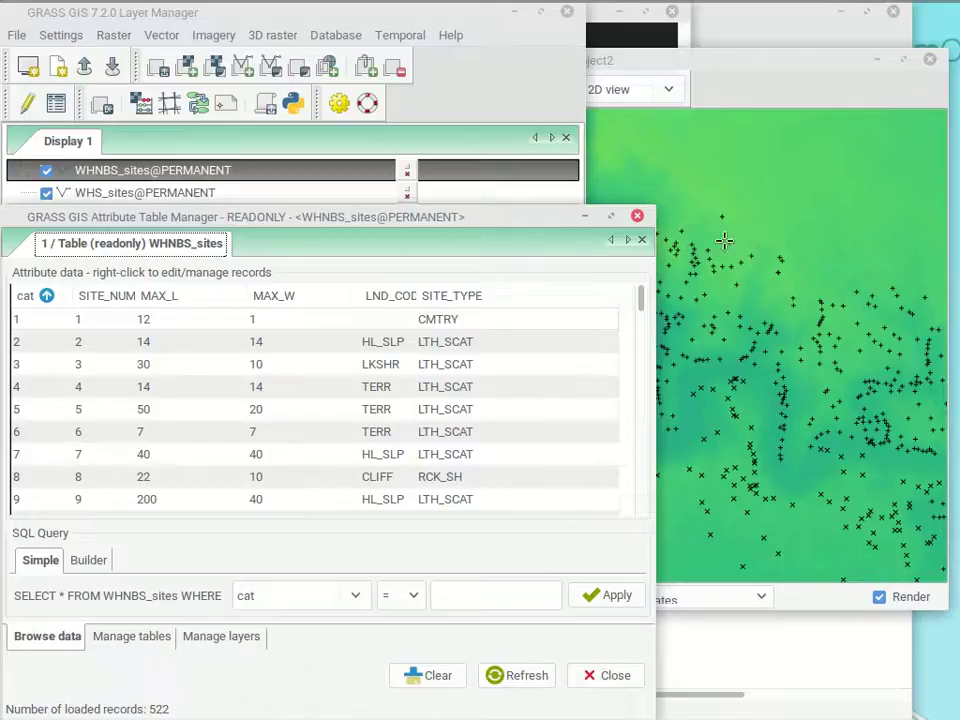
{"action": "left_click_drag", "start_coordinate": [642, 310], "coordinate": [715, 268]}
{"action": "left_click", "coordinate": [94, 326]}
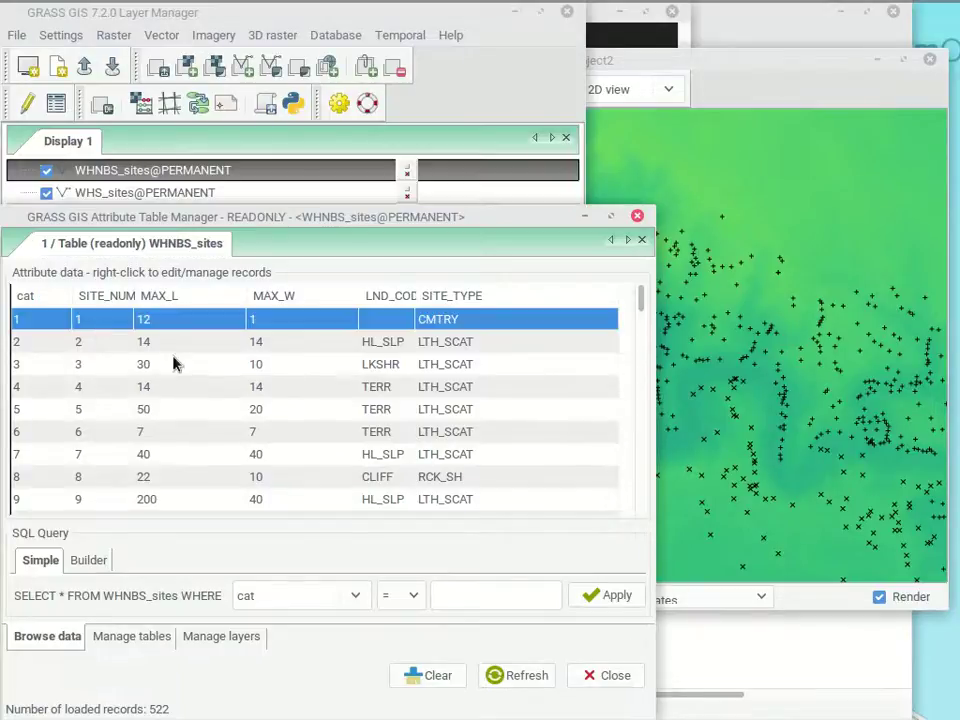
{"action": "left_click_drag", "start_coordinate": [643, 300], "coordinate": [660, 521]}
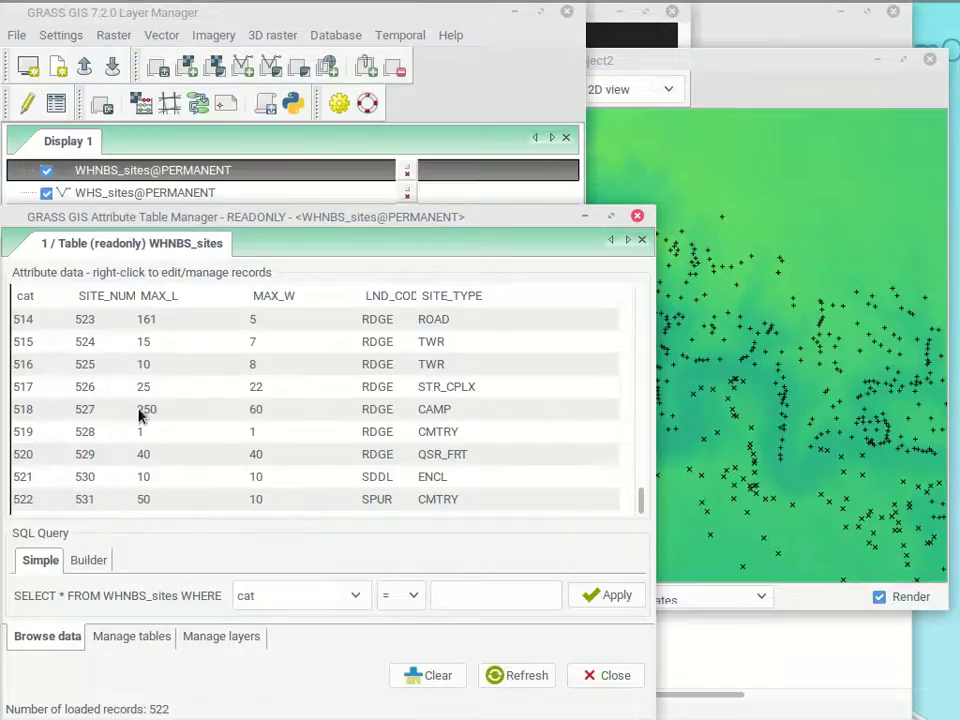
Sort the WHNBS_sites records by MAX_L and by MAX_W, examine their SITE_TYPE values, and close the attribute table.
{"action": "left_click", "coordinate": [165, 296]}
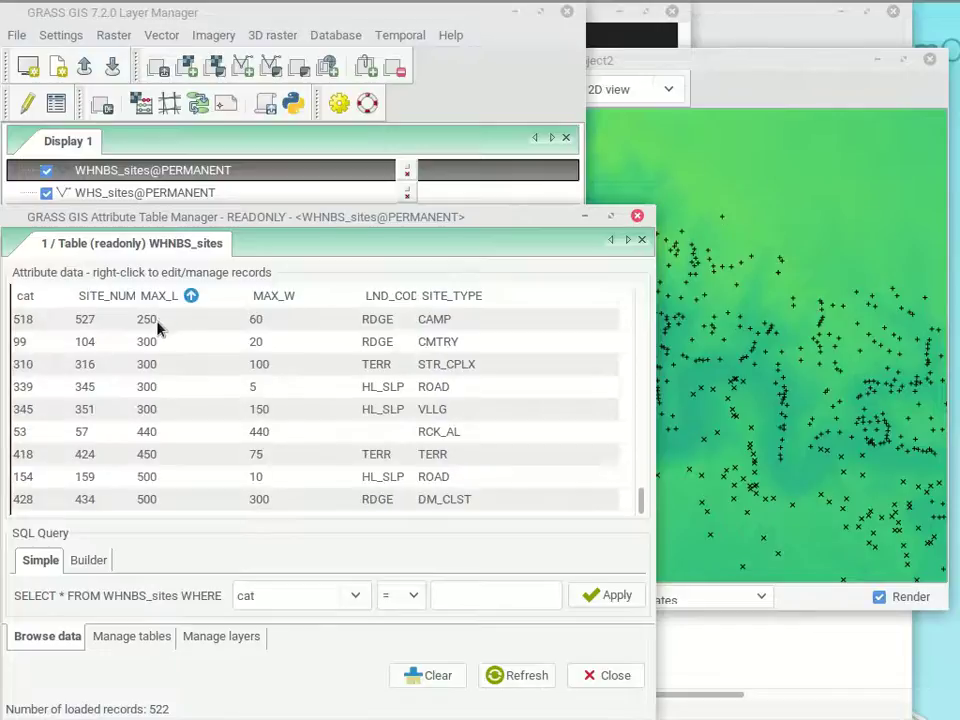
{"action": "left_click", "coordinate": [280, 297]}
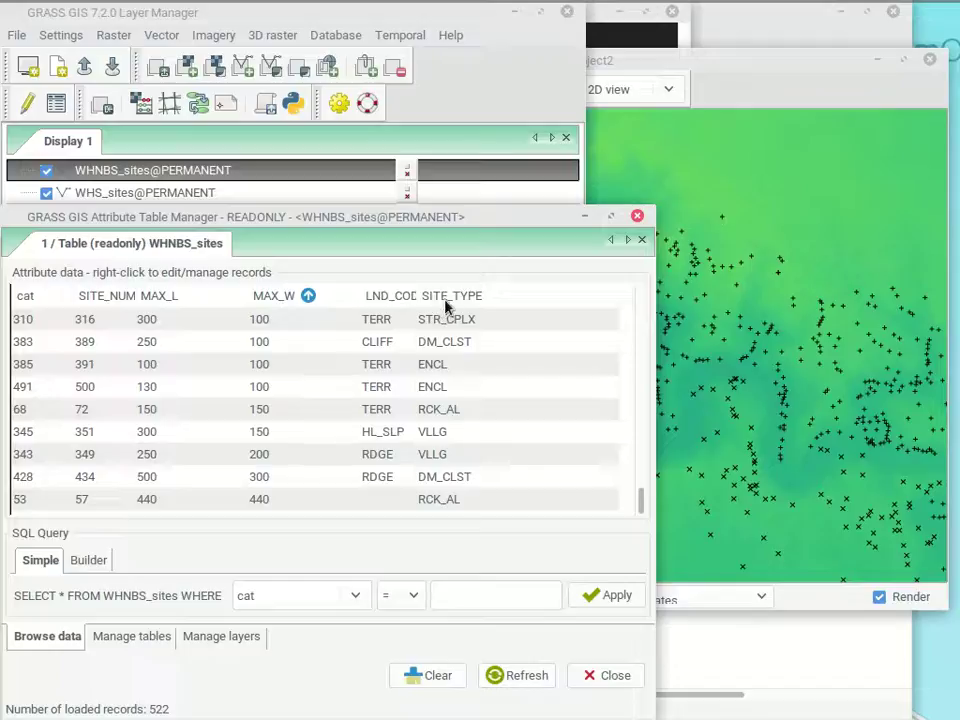
{"action": "left_click", "coordinate": [377, 369]}
{"action": "scroll", "coordinate": [445, 390], "scroll_direction": "up", "scroll_amount": 3}
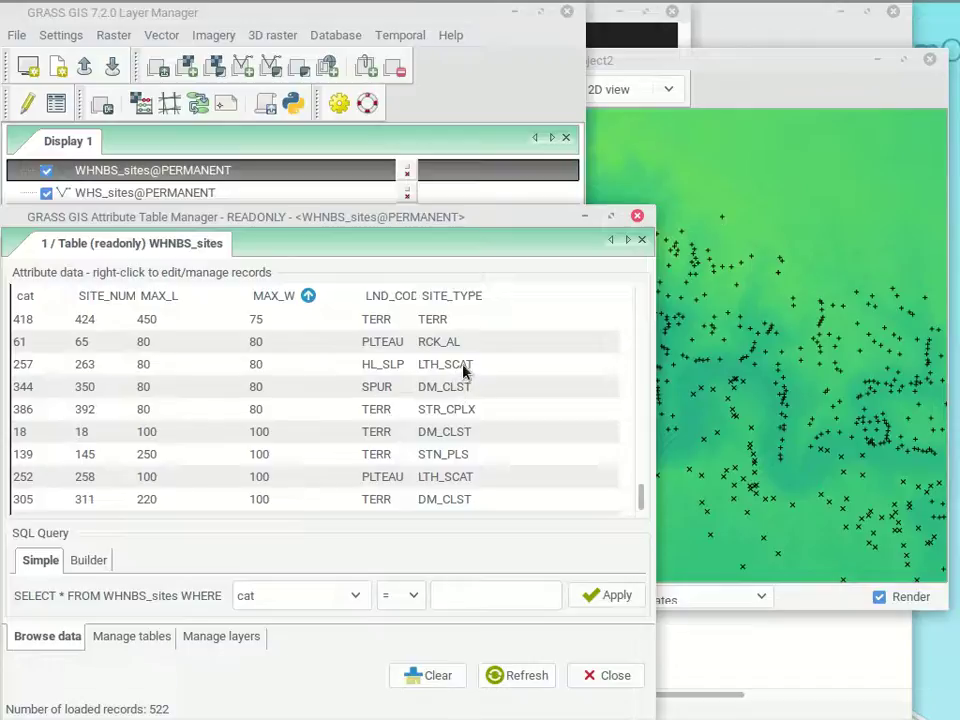
{"action": "scroll", "coordinate": [462, 375], "scroll_direction": "up", "scroll_amount": 1}
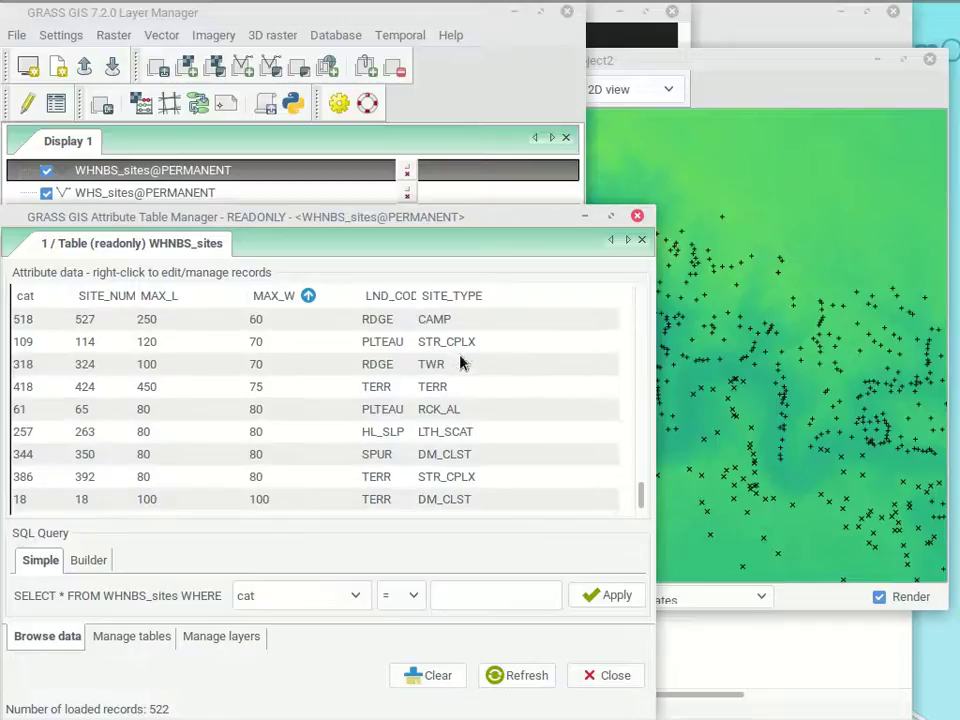
{"action": "scroll", "coordinate": [455, 373], "scroll_direction": "up", "scroll_amount": 1}
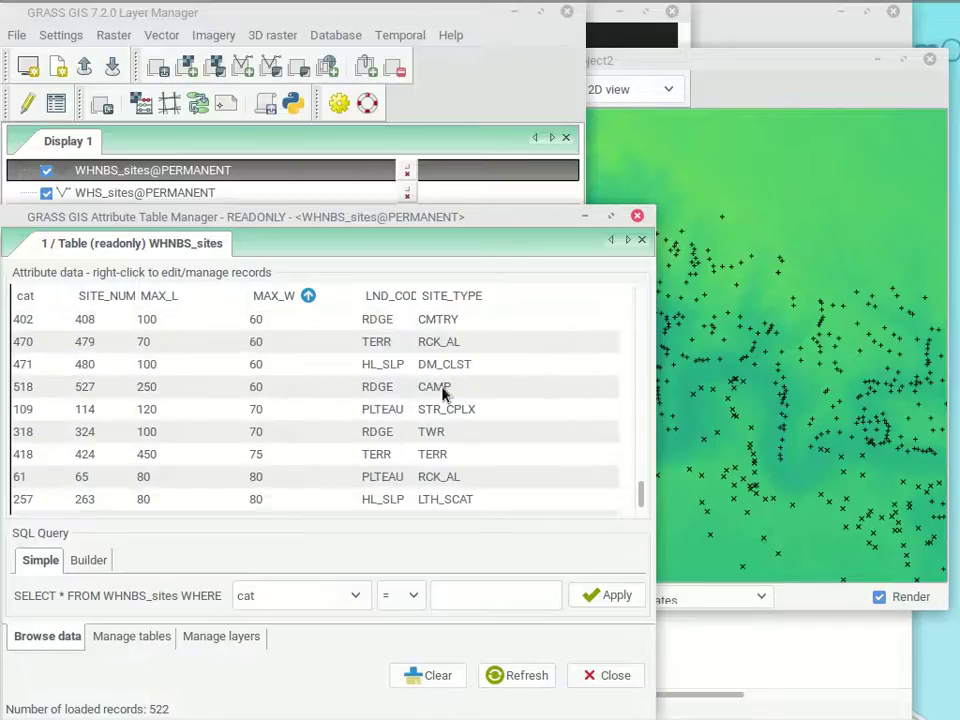
{"action": "scroll", "coordinate": [445, 397], "scroll_direction": "up", "scroll_amount": 2}
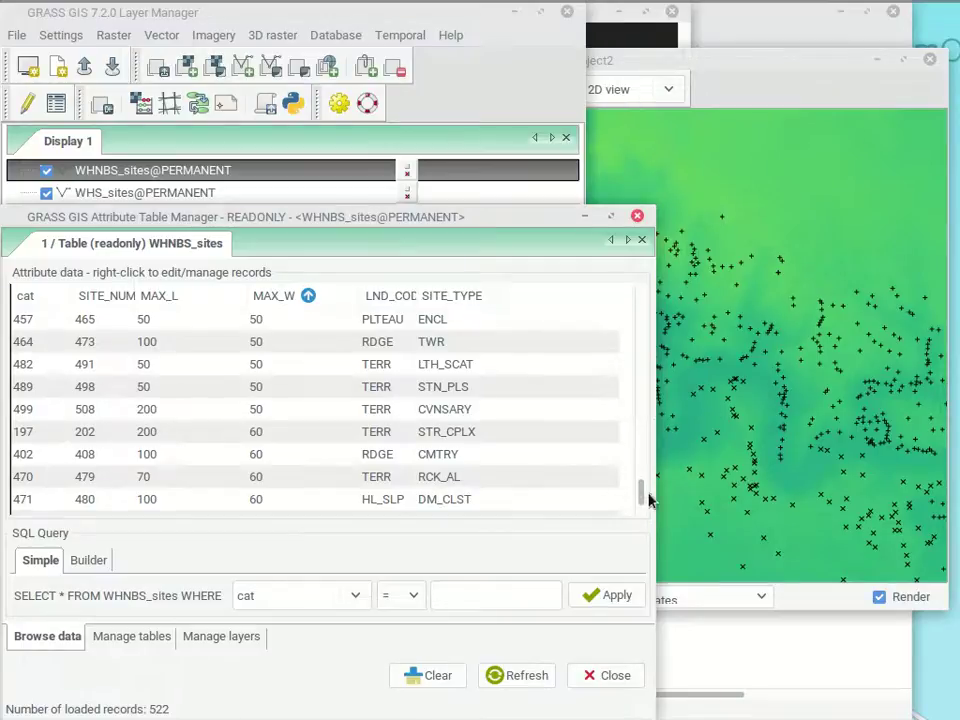
{"action": "left_click_drag", "start_coordinate": [640, 503], "coordinate": [639, 297]}
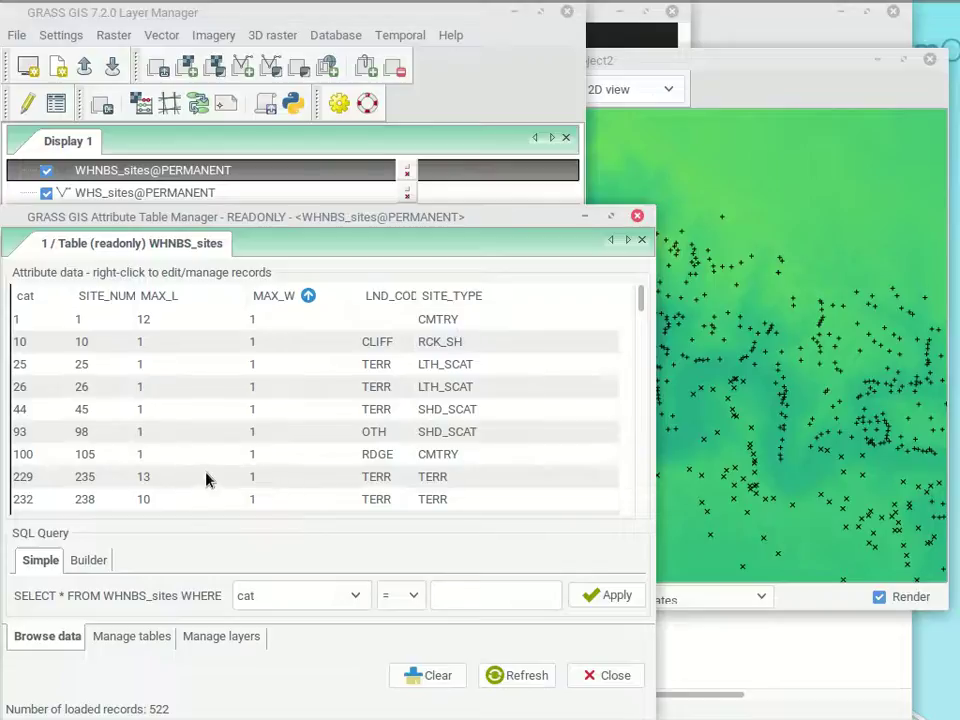
{"action": "left_click_drag", "start_coordinate": [325, 214], "coordinate": [590, 158]}
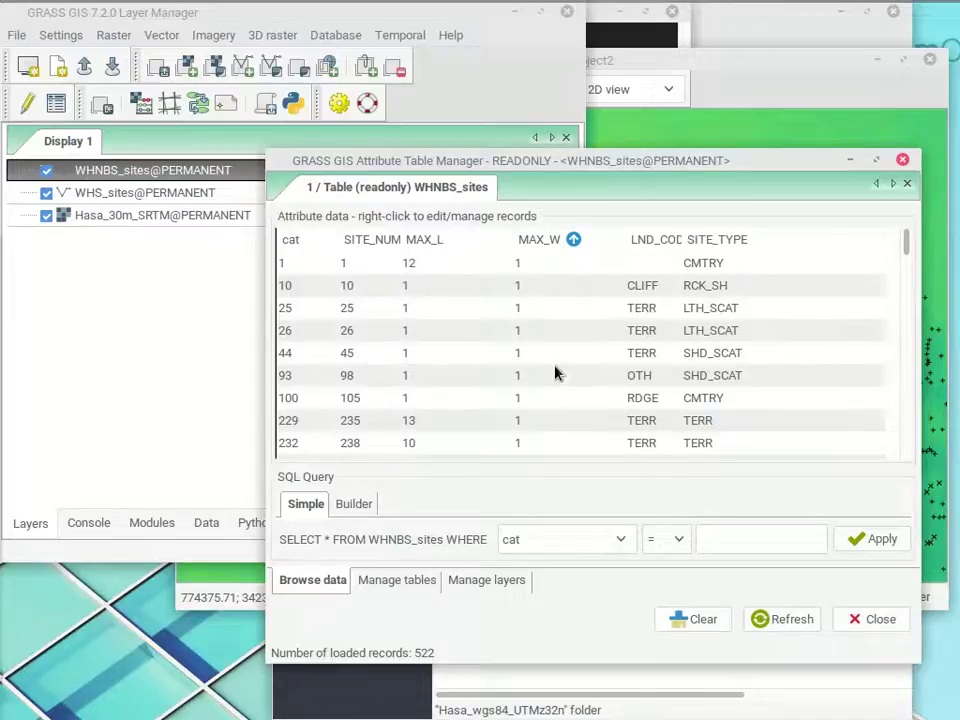
{"action": "left_click", "coordinate": [849, 621]}
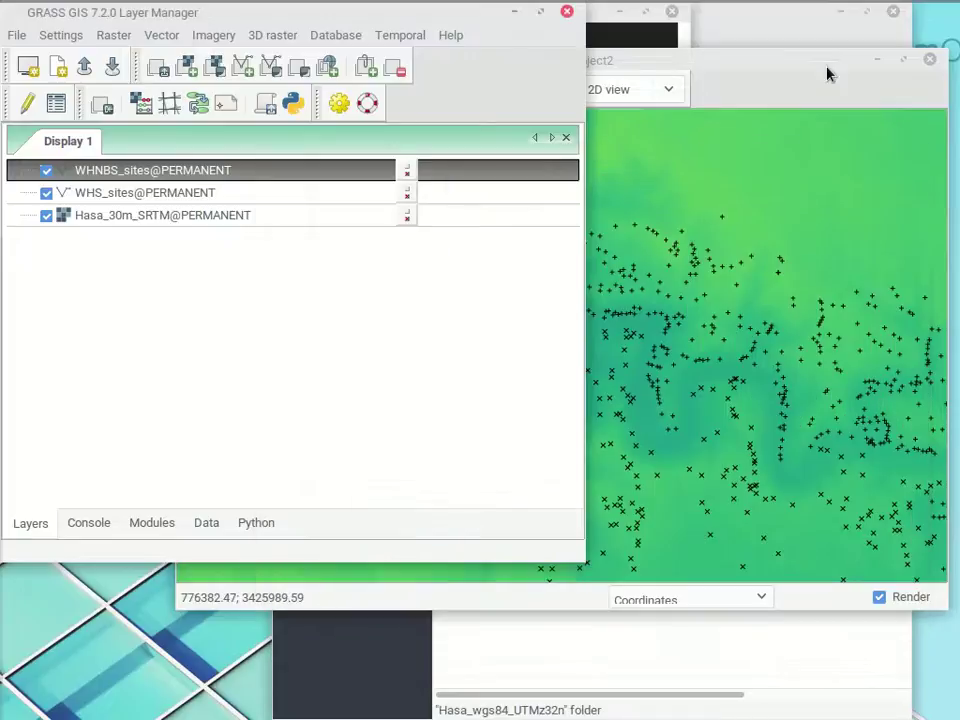
Zoom the map display to the default region.
{"action": "left_click", "coordinate": [797, 60]}
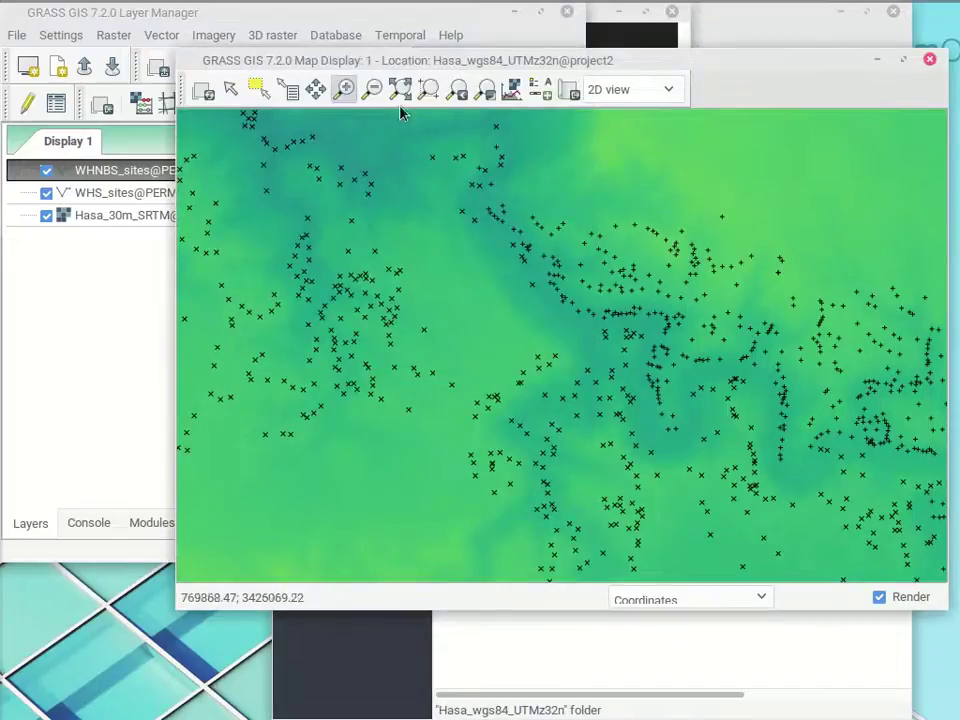
{"action": "left_click", "coordinate": [488, 91]}
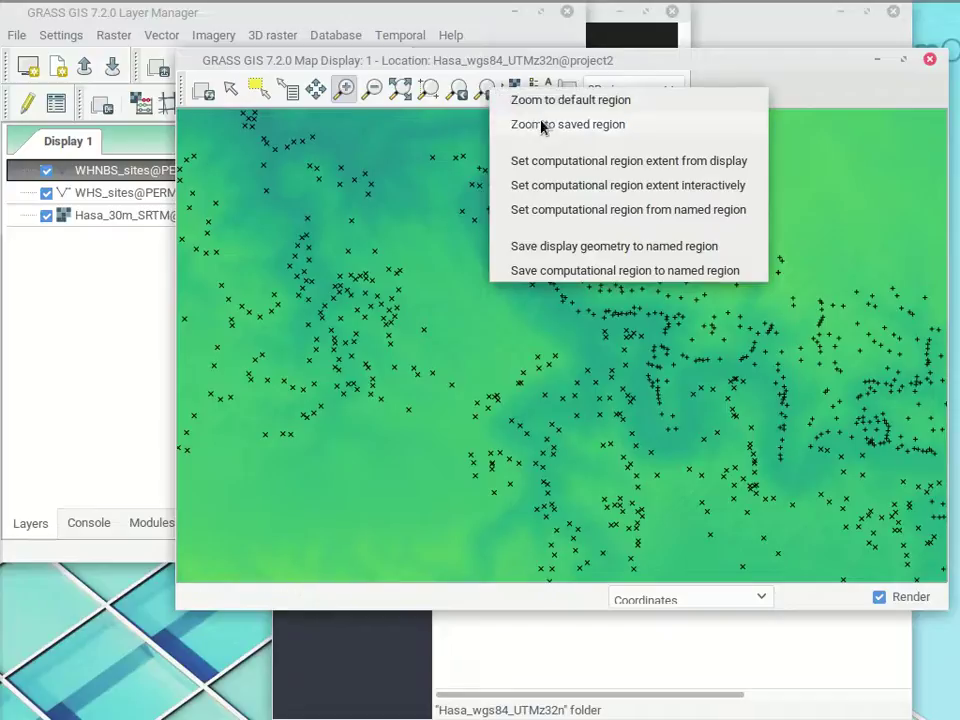
{"action": "left_click", "coordinate": [555, 101]}
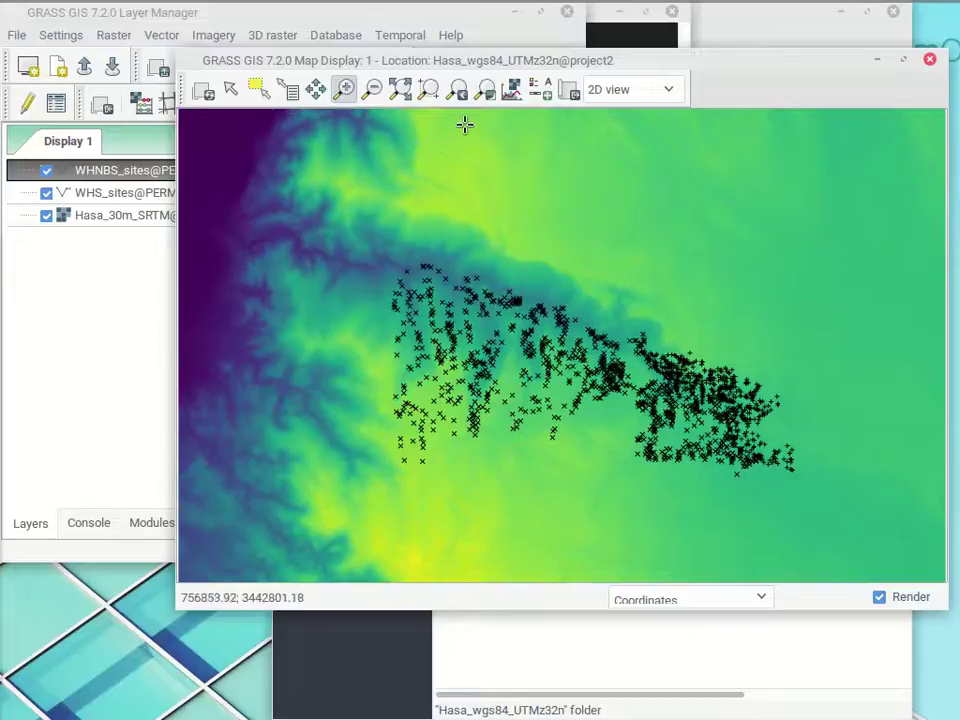
Set the computational region extent from a display zoomed to the northwestern sites, and return to the full map view.
{"action": "left_click_drag", "start_coordinate": [367, 234], "coordinate": [505, 362]}
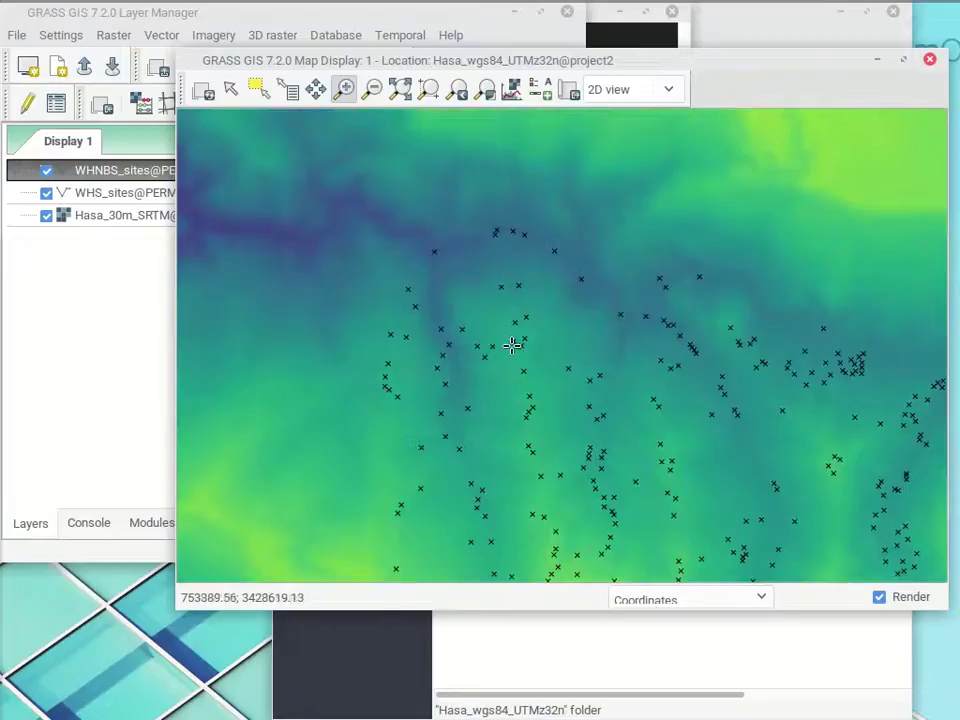
{"action": "left_click", "coordinate": [487, 93]}
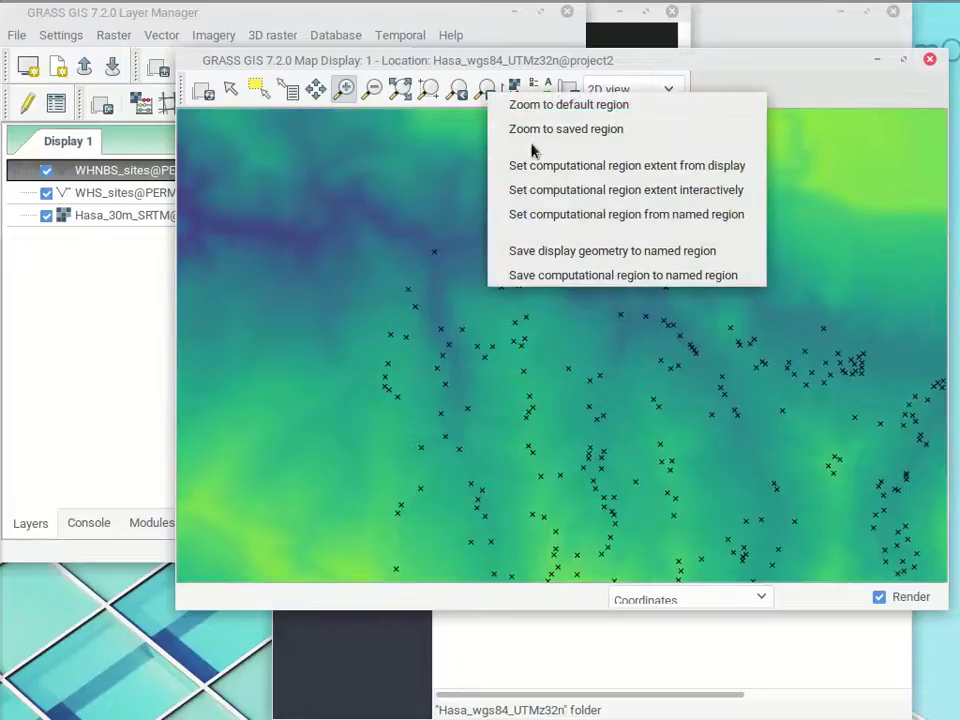
{"action": "left_click", "coordinate": [583, 168]}
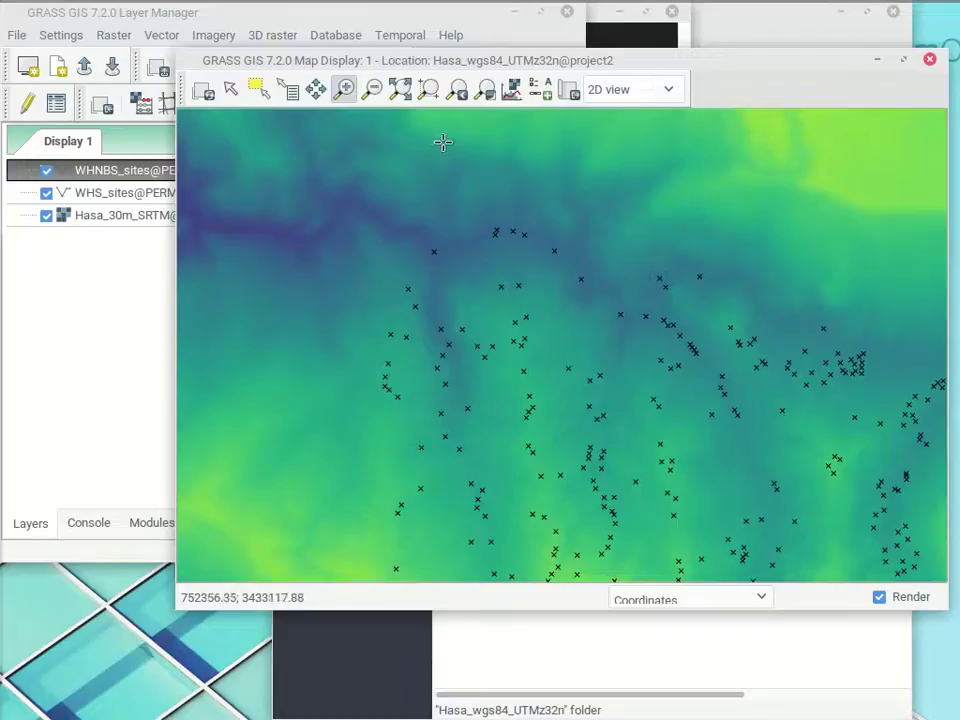
{"action": "left_click", "coordinate": [440, 95]}
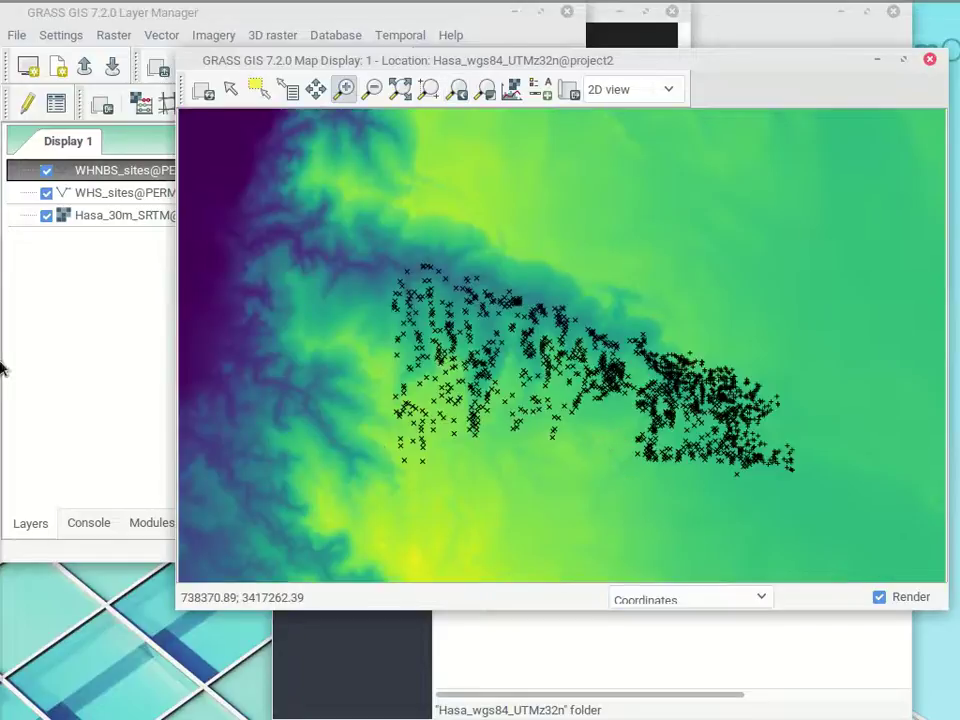
Open the slope and aspect analysis (r.slope.aspect) with Hasa_30m_SRTM from the PERMANENT mapset as the input elevation raster.
{"action": "left_click", "coordinate": [122, 317]}
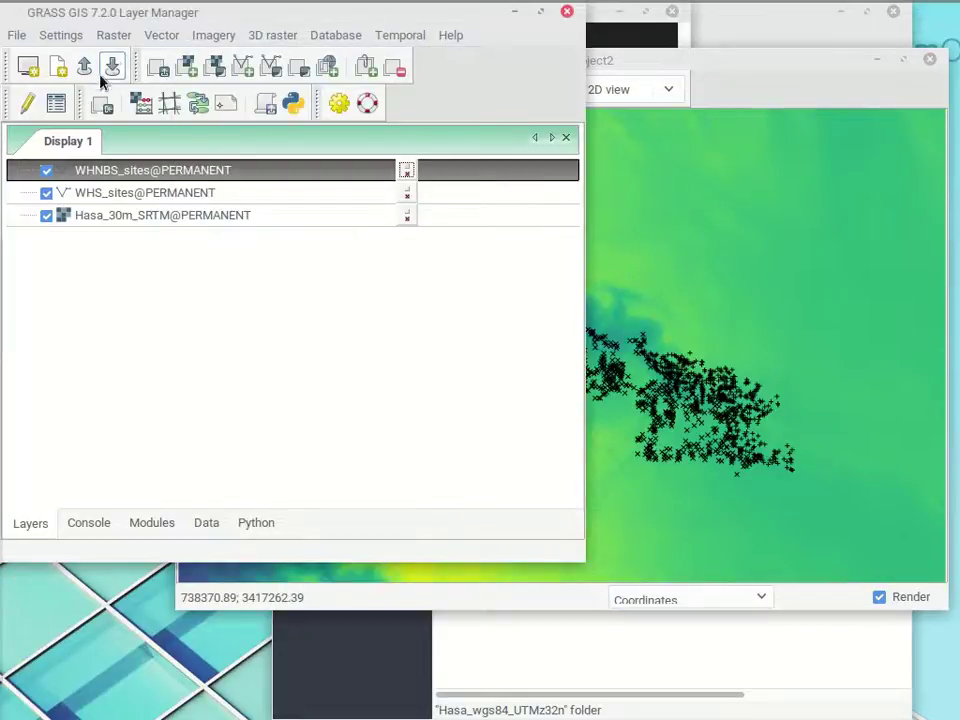
{"action": "left_click", "coordinate": [113, 35]}
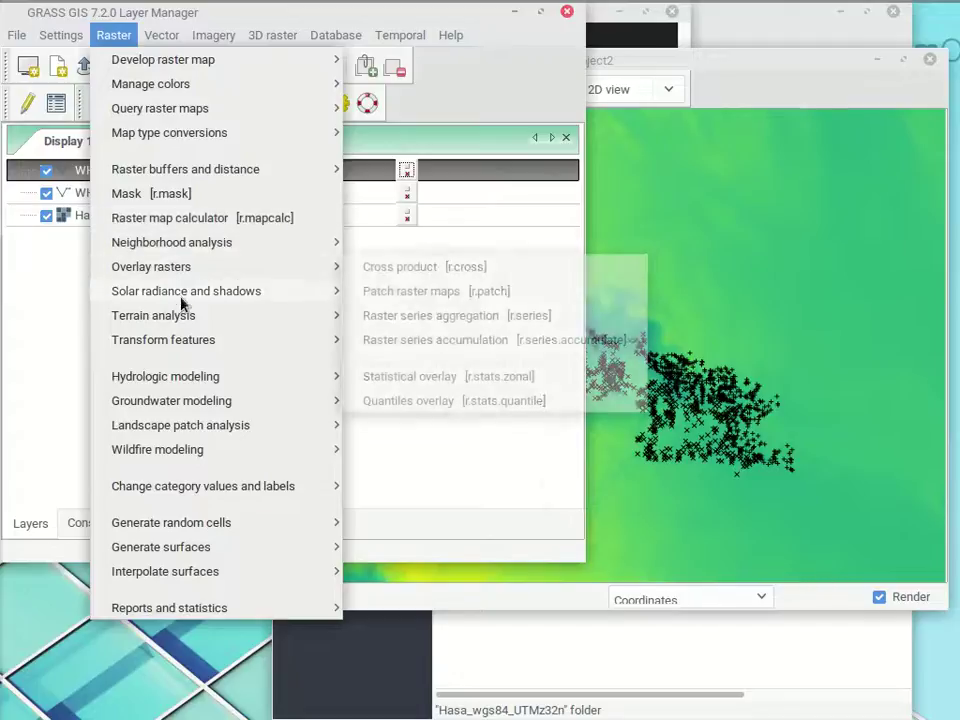
{"action": "mouse_move", "coordinate": [150, 317]}
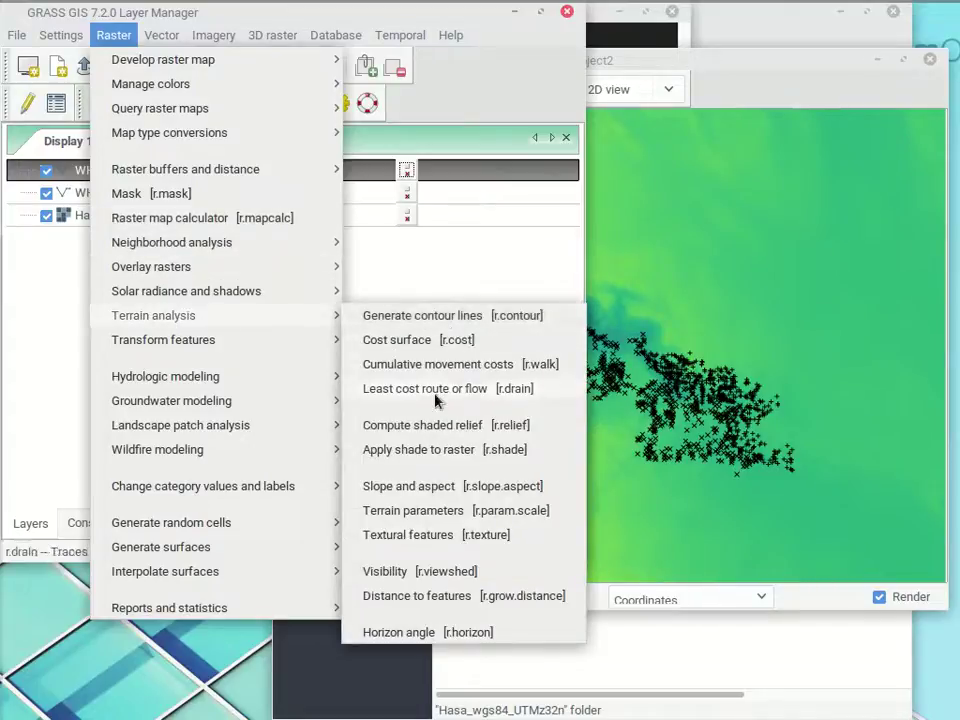
{"action": "left_click", "coordinate": [510, 489]}
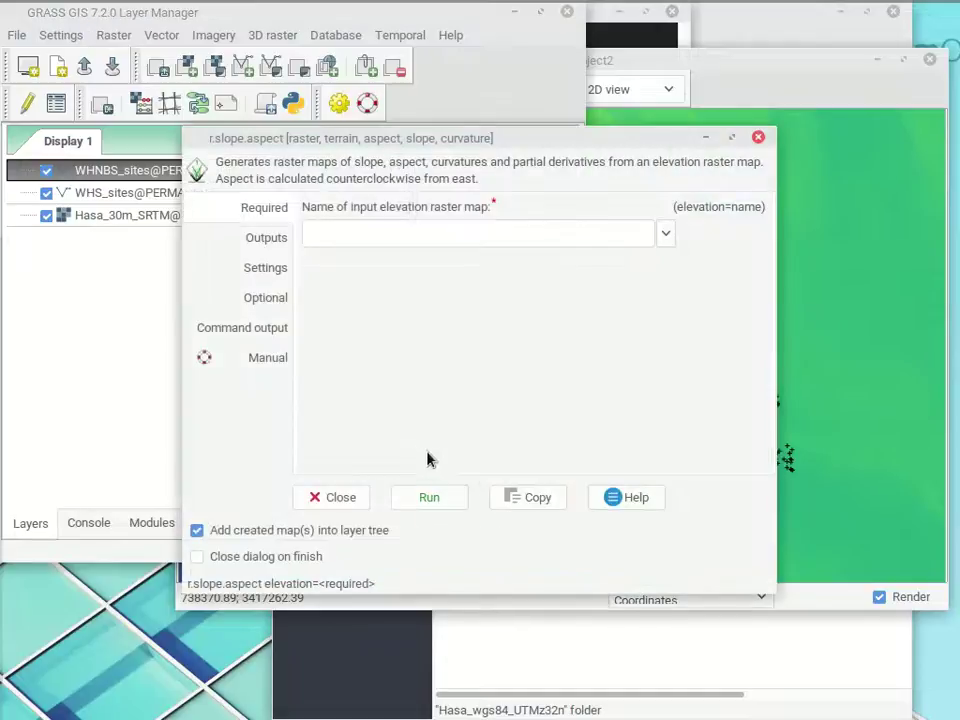
{"action": "left_click", "coordinate": [665, 233]}
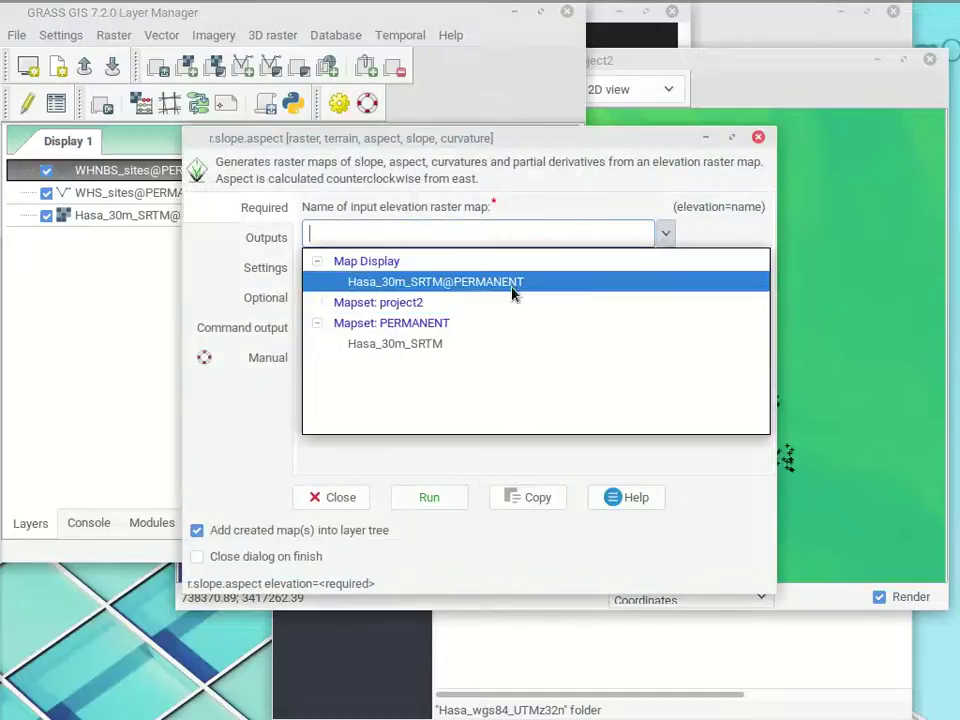
{"action": "left_click", "coordinate": [400, 343]}
Name the output slope raster "slope", run the analysis, and examine the new raster in the map display.
{"action": "left_click", "coordinate": [262, 237]}
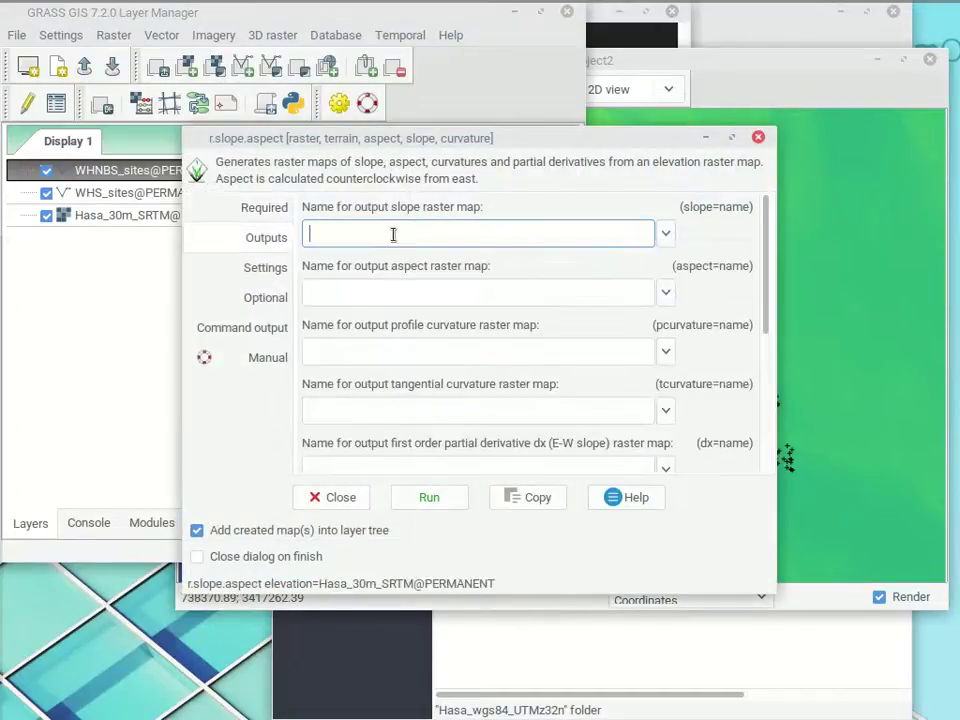
{"action": "left_click", "coordinate": [393, 237]}
{"action": "type", "text": "slope"}
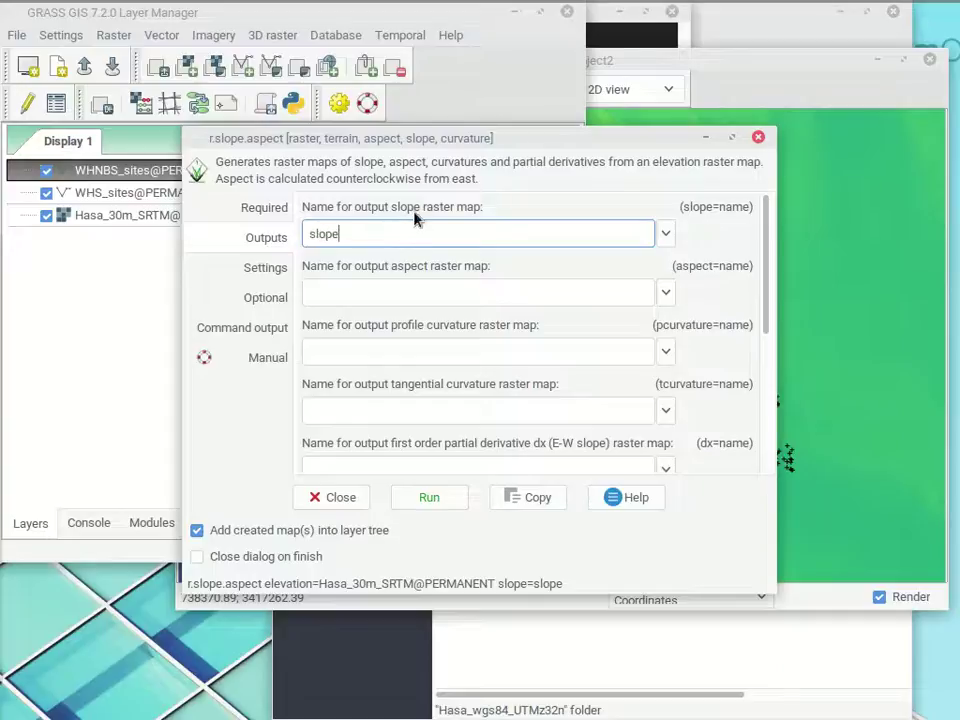
{"action": "left_click", "coordinate": [428, 497]}
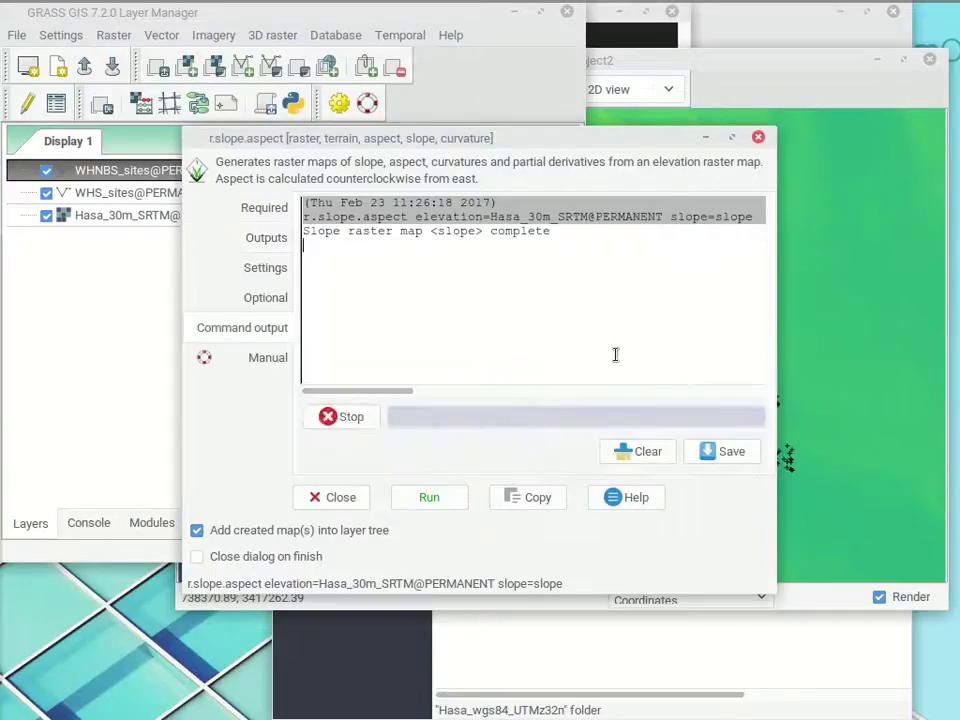
{"action": "left_click", "coordinate": [810, 66]}
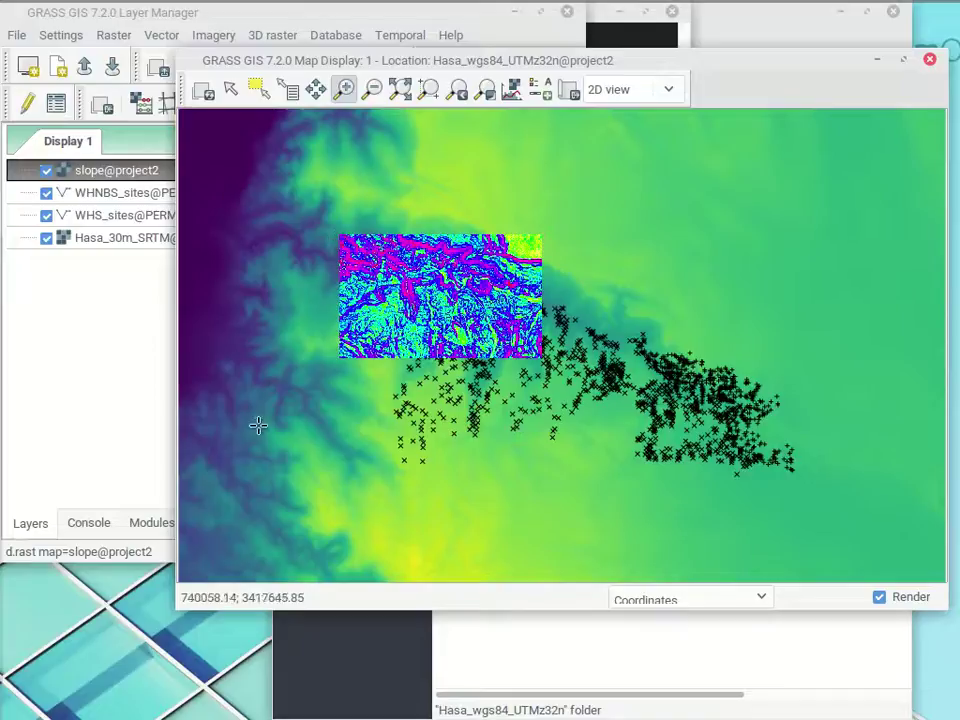
Zoom the map display to the extent of the Hasa_30m_SRTM raster layer.
{"action": "left_click", "coordinate": [90, 349]}
{"action": "left_click", "coordinate": [150, 242]}
{"action": "right_click", "coordinate": [150, 242]}
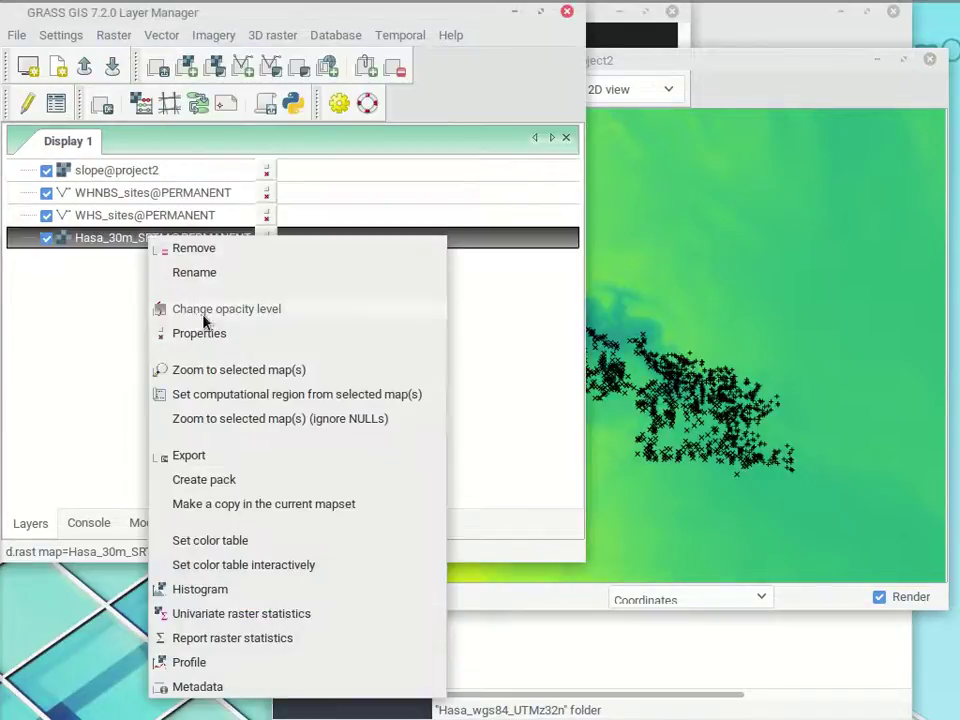
{"action": "left_click", "coordinate": [231, 369]}
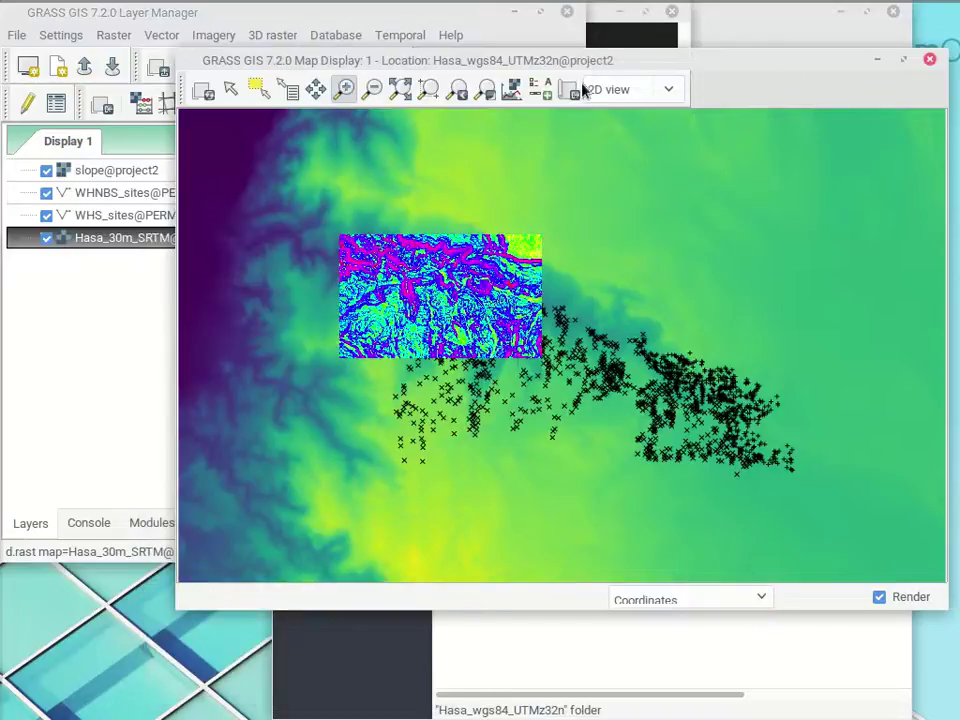
Set the computational region extent from the map display, and match the region to the Hasa_30m_SRTM raster layer.
{"action": "left_click", "coordinate": [511, 89]}
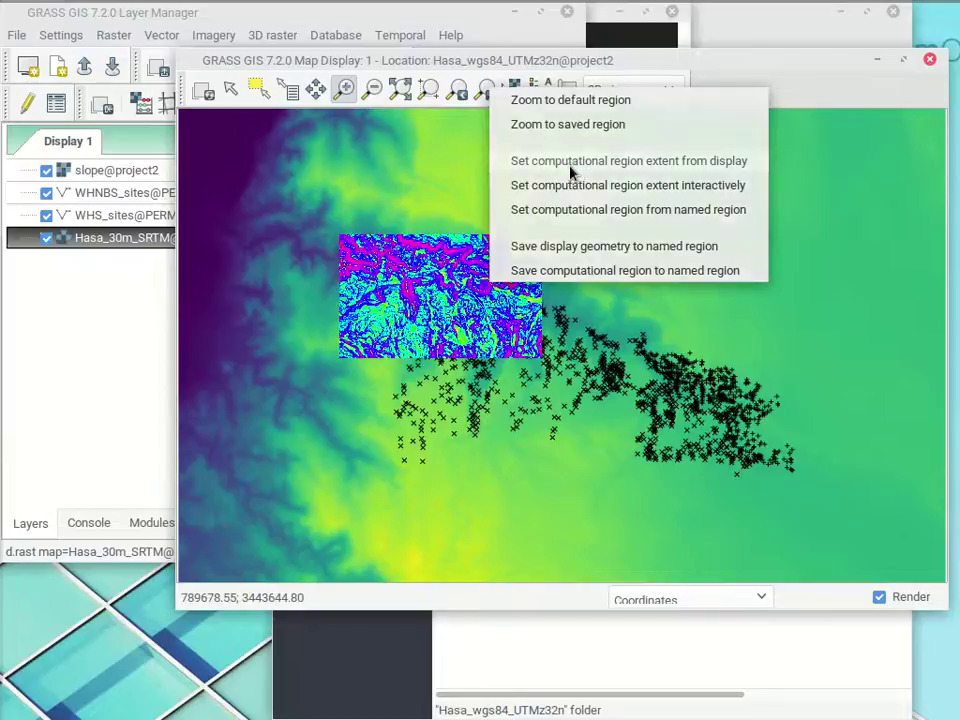
{"action": "left_click", "coordinate": [572, 170]}
{"action": "left_click", "coordinate": [112, 248]}
{"action": "right_click", "coordinate": [118, 242]}
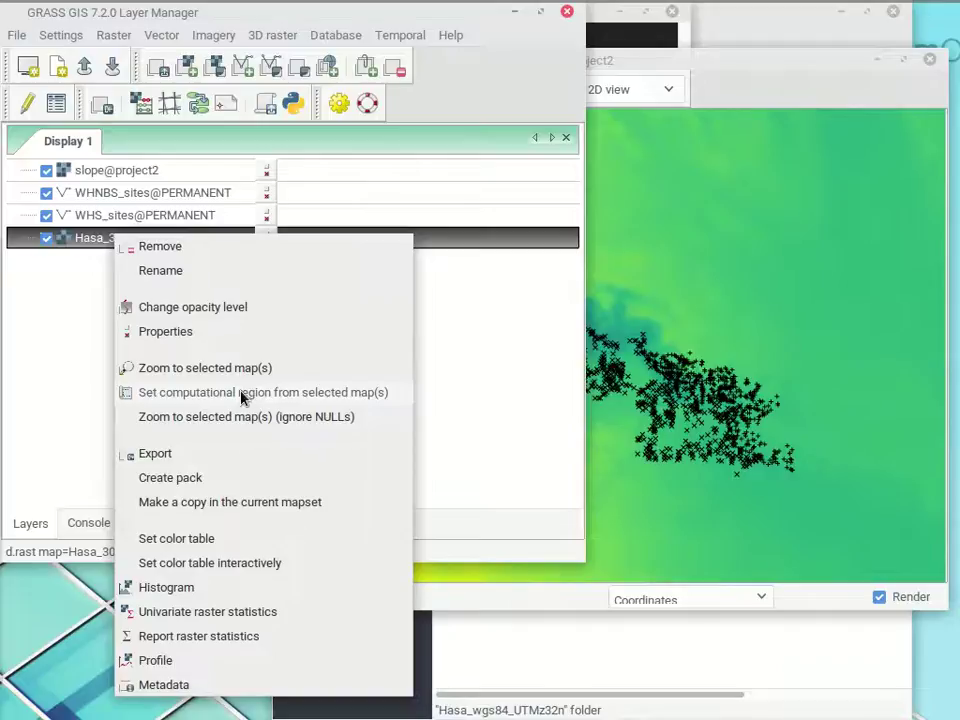
{"action": "left_click", "coordinate": [241, 396]}
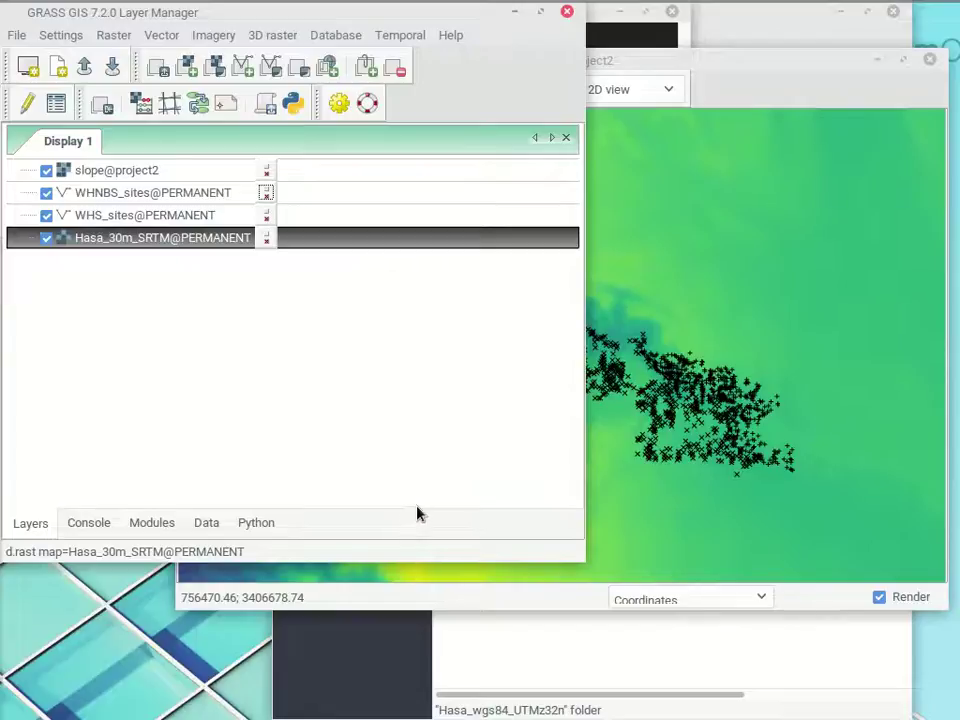
Use g.region to set the computational region to match the raster Hasa_30m_SRTM from the PERMANENT mapset.
{"action": "left_click", "coordinate": [72, 40]}
{"action": "mouse_move", "coordinate": [118, 62]}
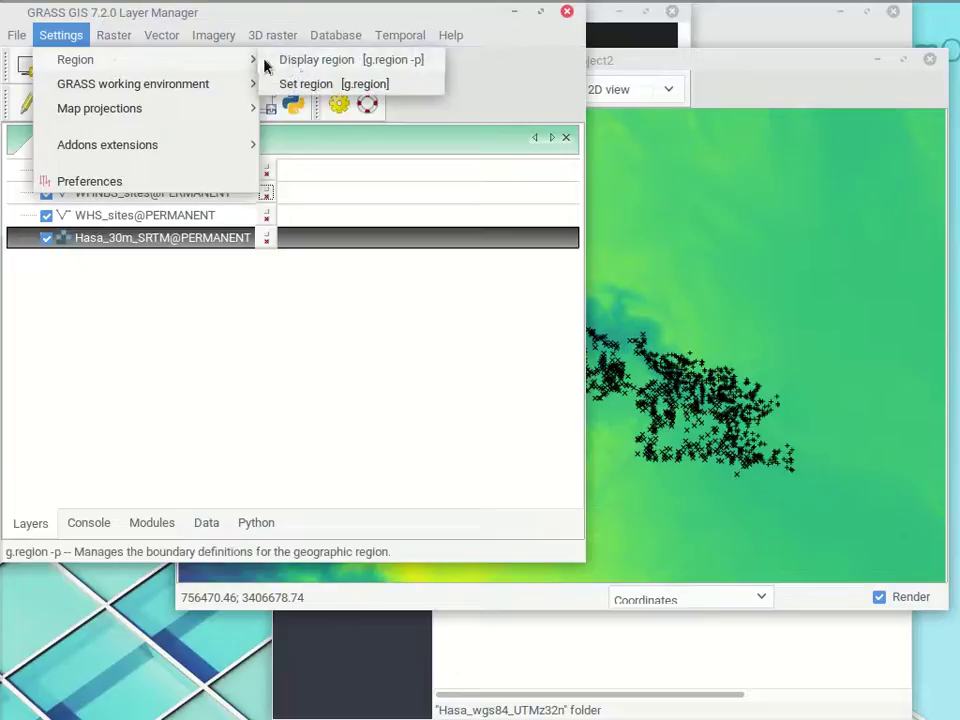
{"action": "left_click", "coordinate": [308, 87]}
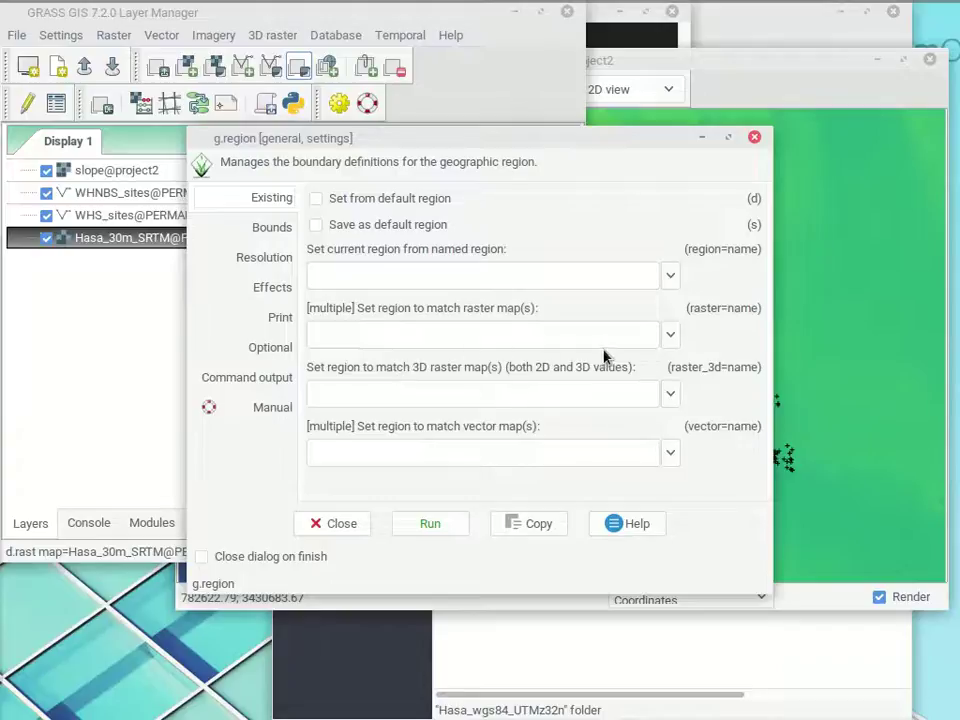
{"action": "left_click", "coordinate": [670, 335]}
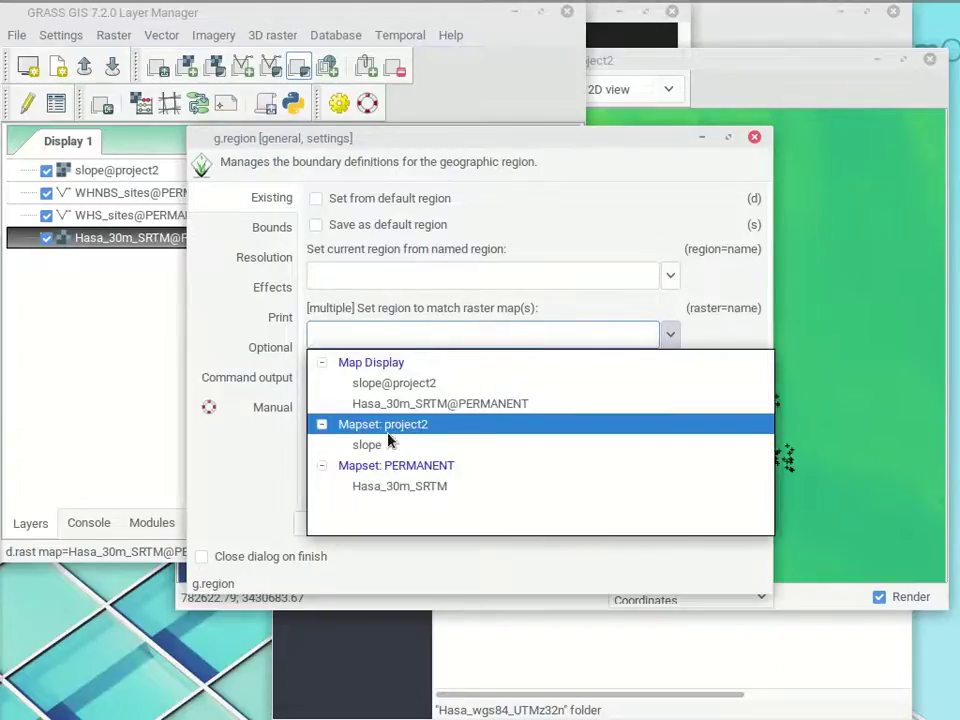
{"action": "left_click", "coordinate": [415, 404]}
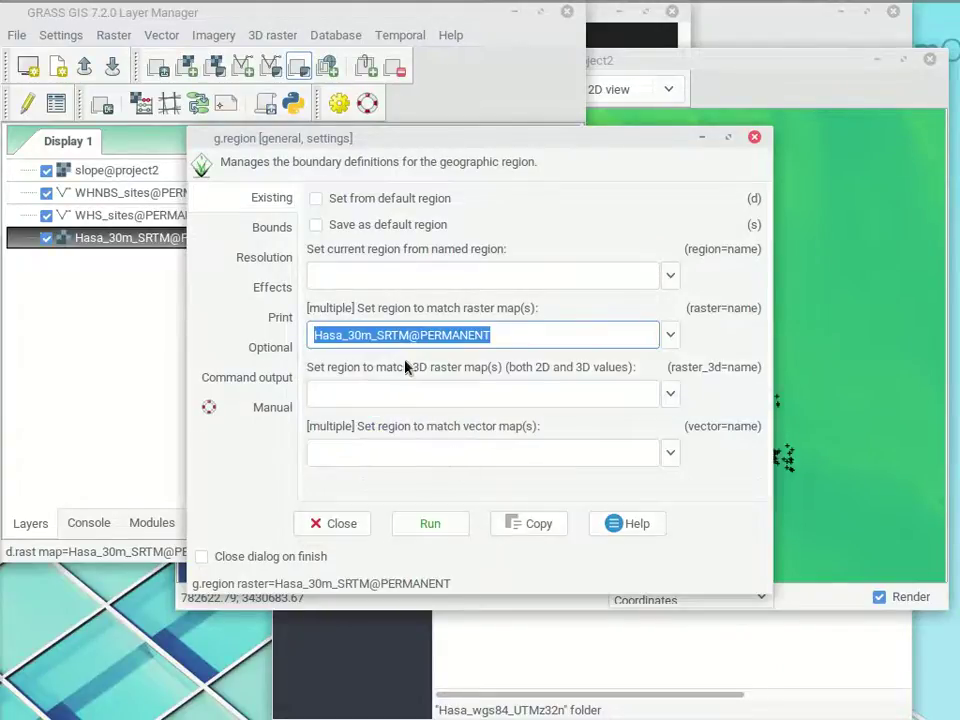
{"action": "left_click", "coordinate": [430, 531]}
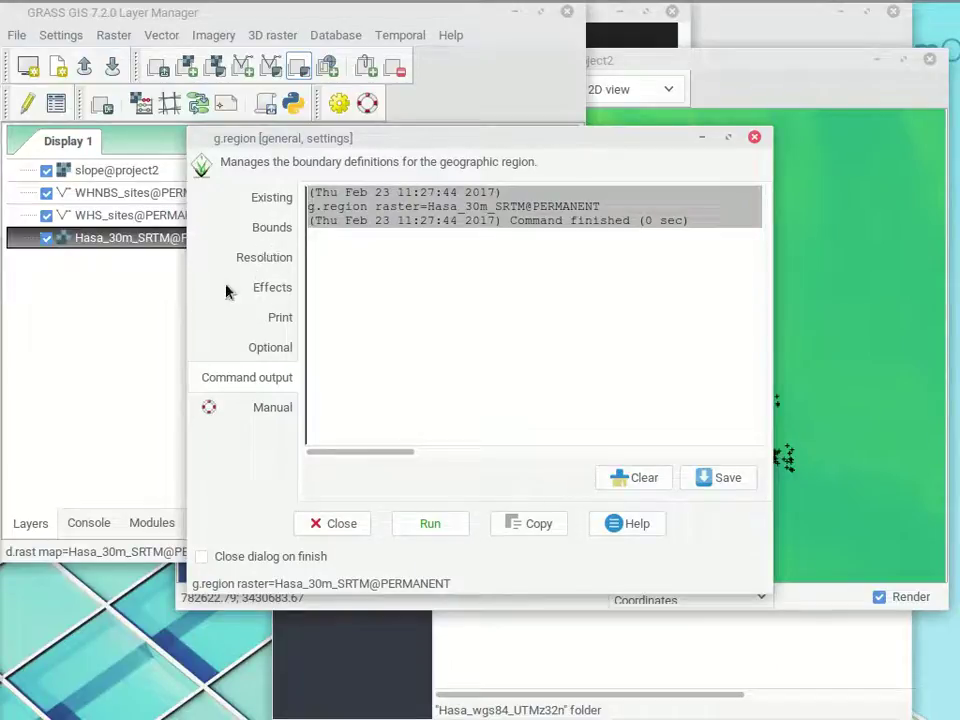
Examine the bounds and resolution options of g.region, and close its dialog.
{"action": "left_click", "coordinate": [240, 234]}
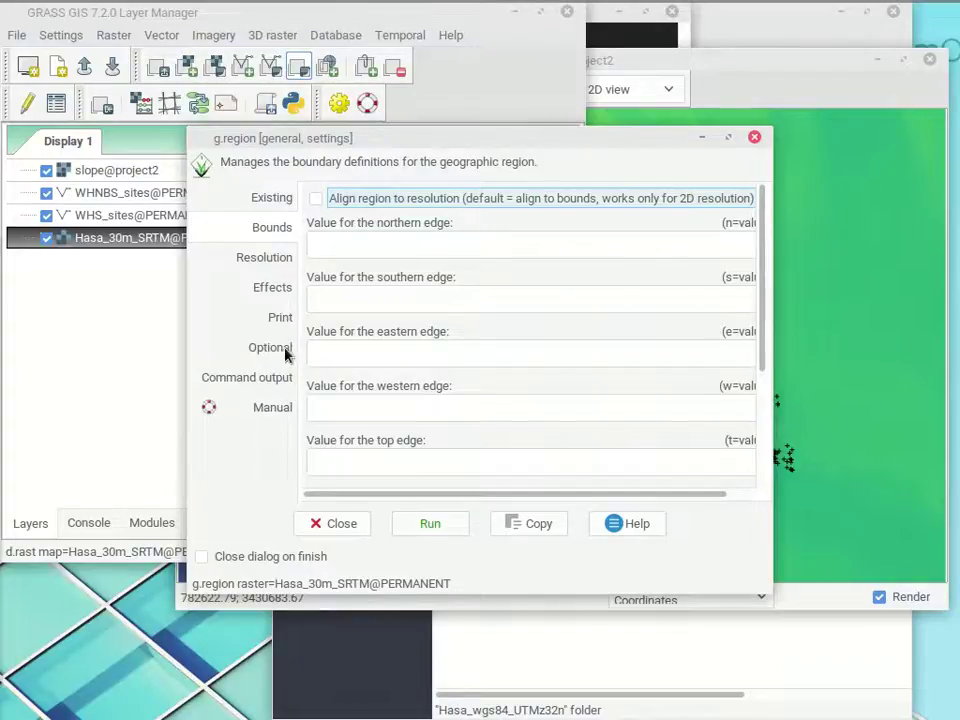
{"action": "left_click", "coordinate": [266, 252]}
{"action": "left_click", "coordinate": [377, 328]}
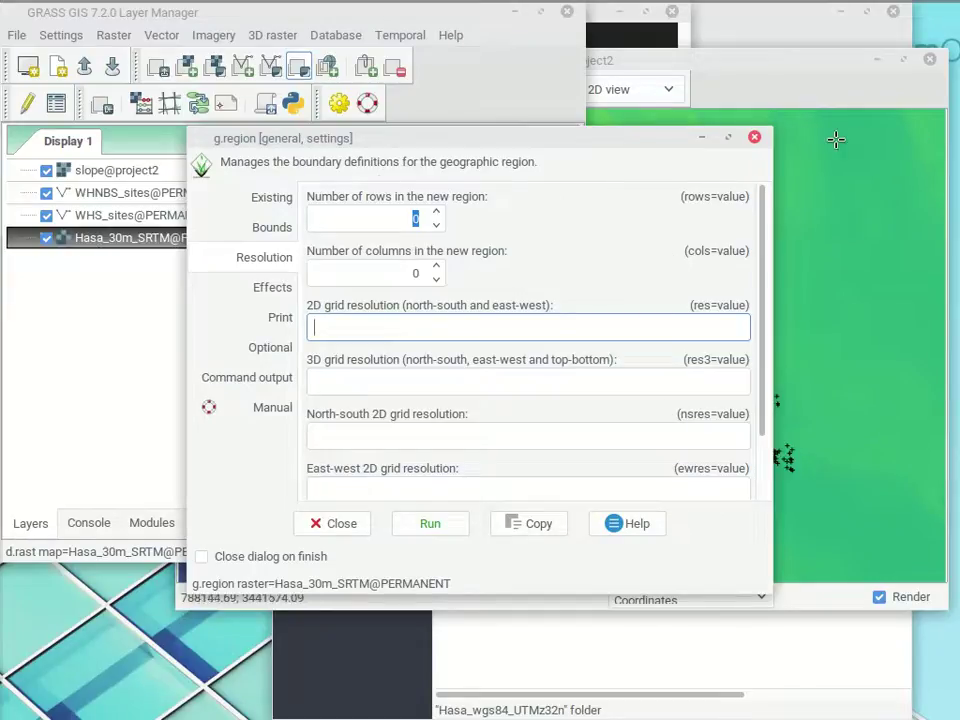
{"action": "left_click", "coordinate": [754, 137]}
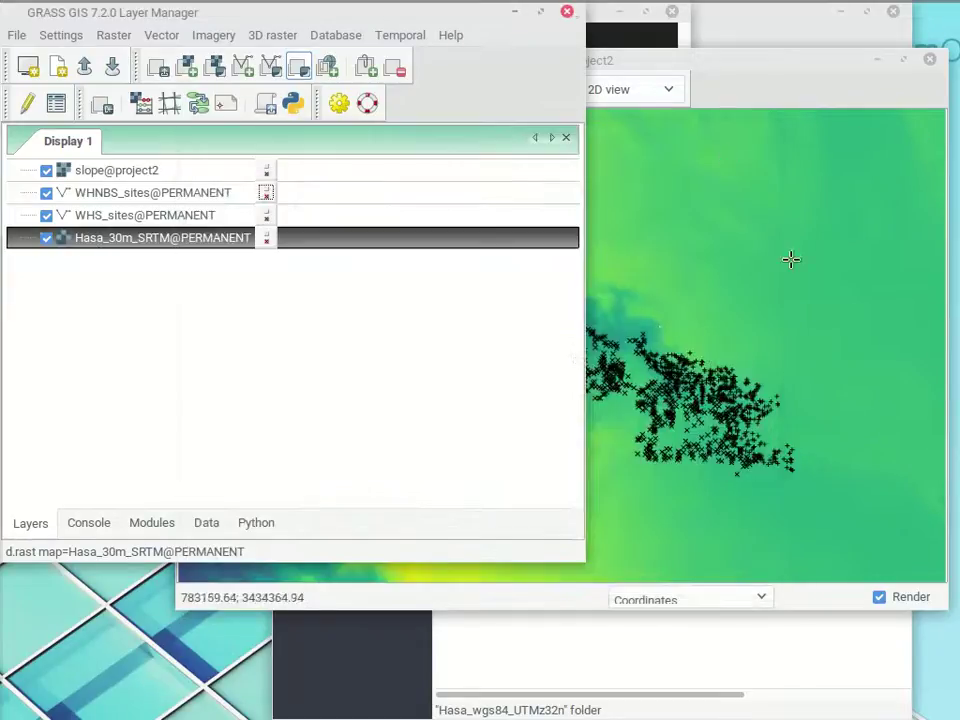
Return to the open r.slope.aspect dialog, allow overwriting of existing output files, and rerun the slope analysis.
{"action": "mouse_move", "coordinate": [368, 5]}
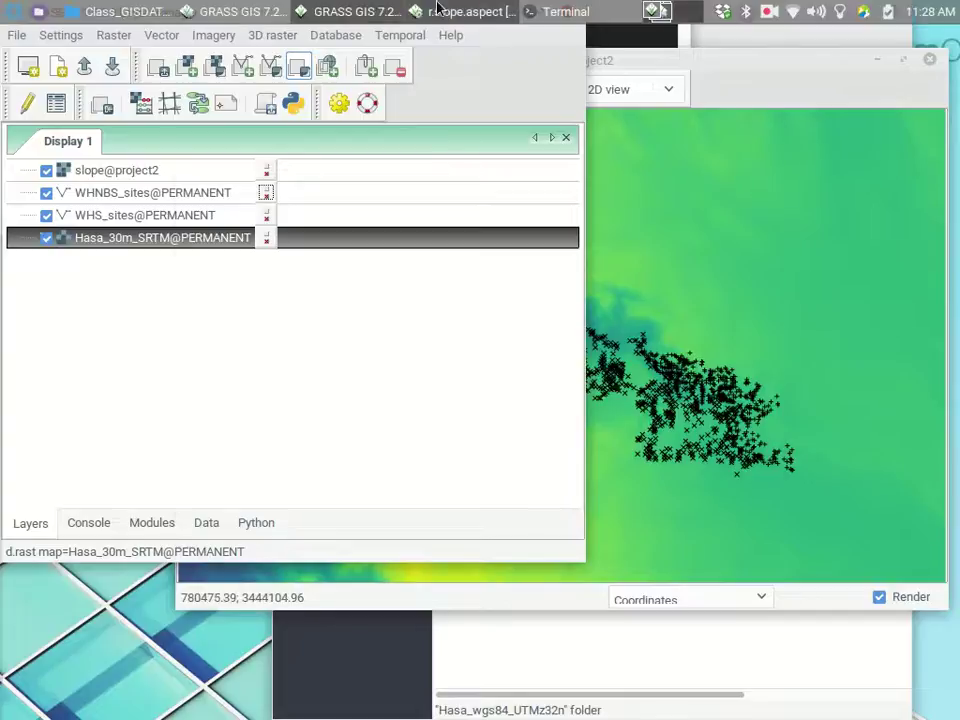
{"action": "left_click", "coordinate": [465, 11]}
{"action": "left_click", "coordinate": [266, 298]}
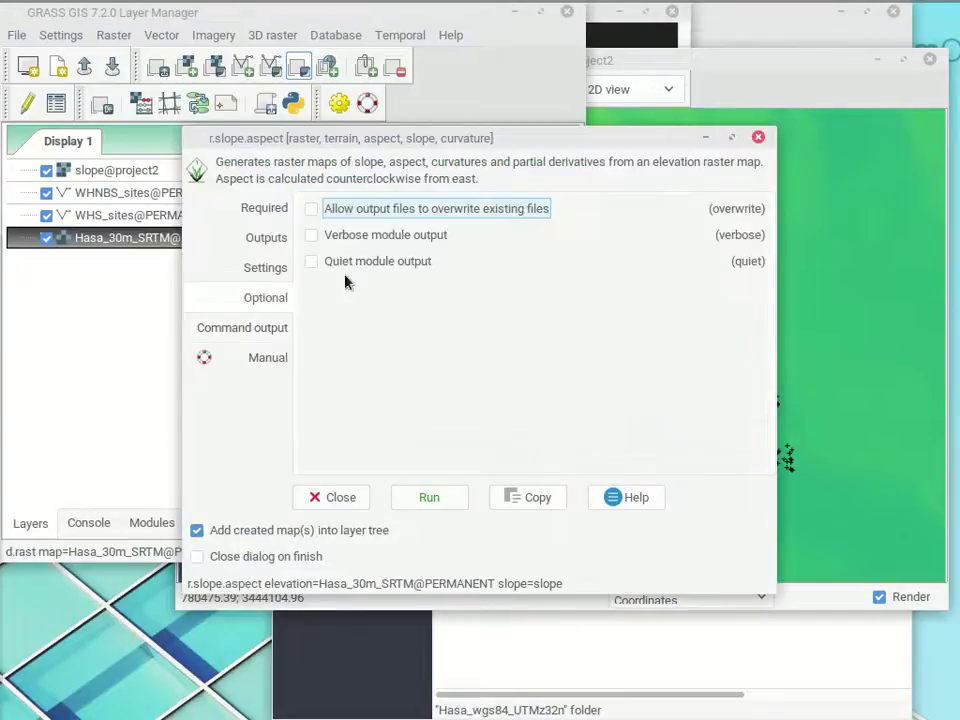
{"action": "left_click", "coordinate": [312, 210]}
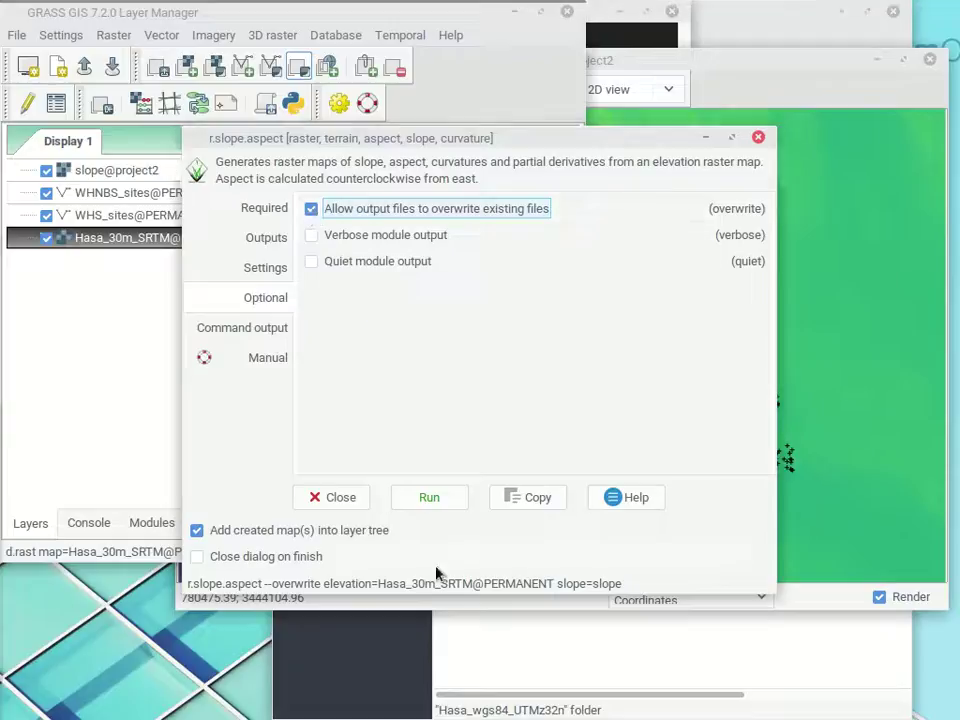
{"action": "left_click", "coordinate": [432, 507]}
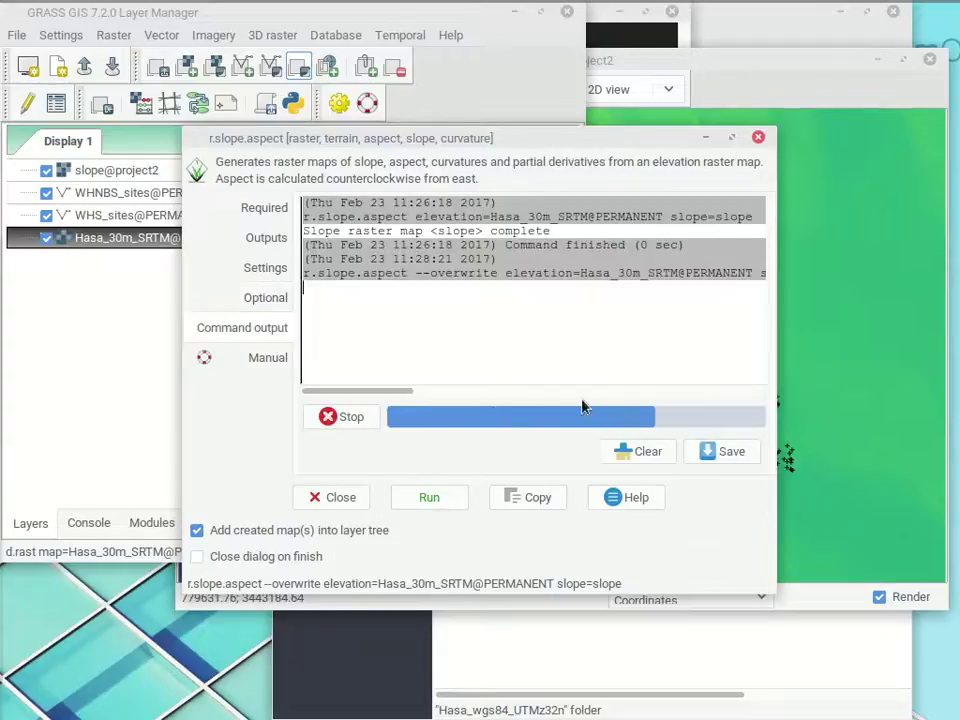
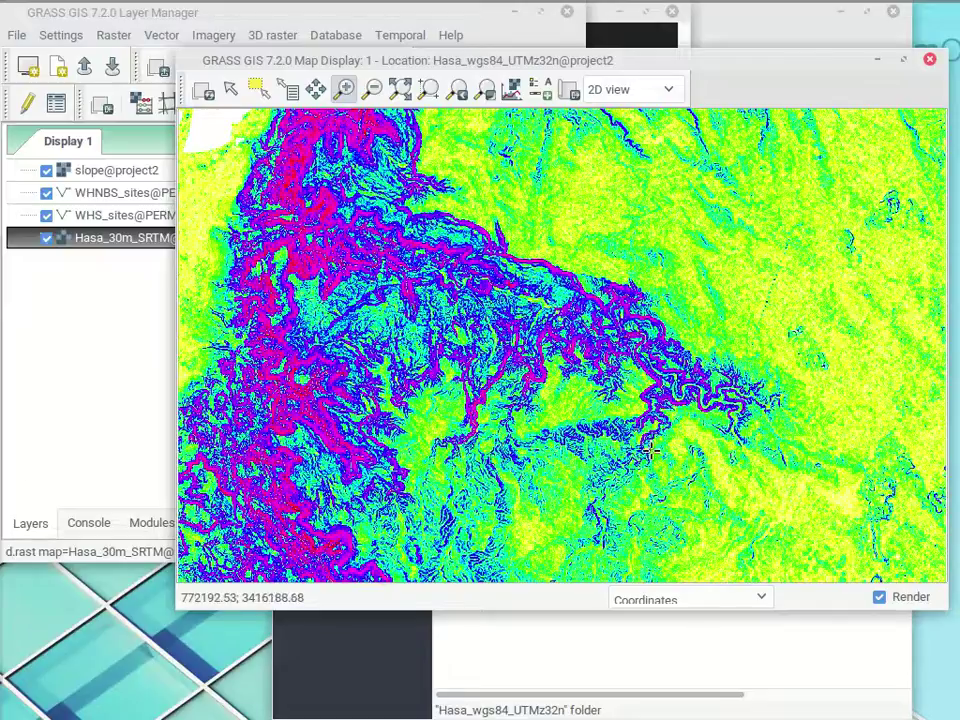
{"action": "left_click", "coordinate": [72, 403]}
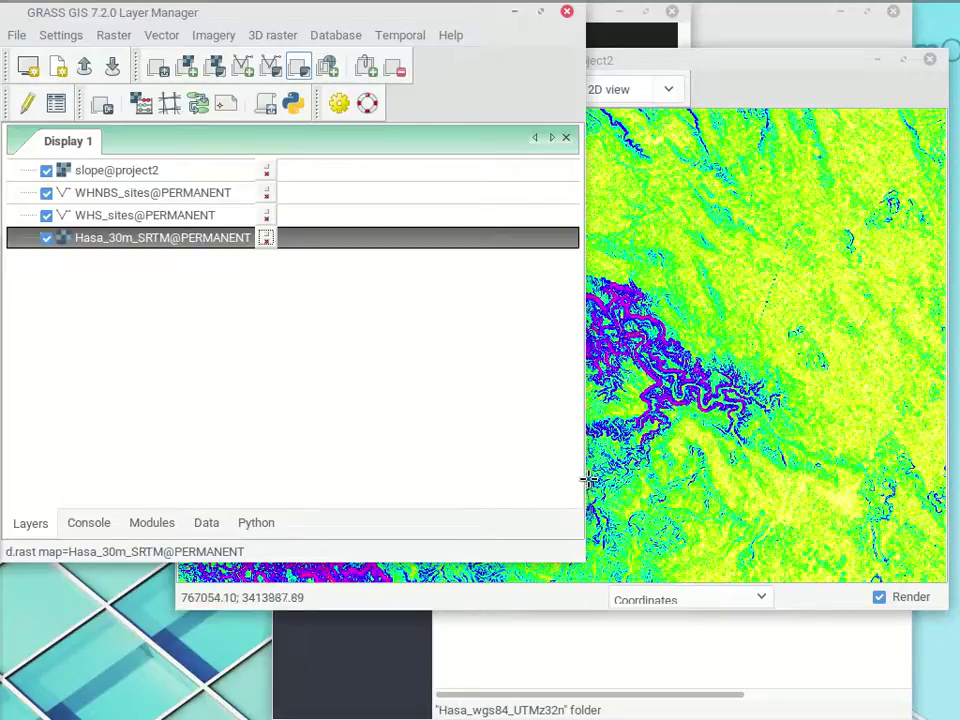
{"action": "left_click", "coordinate": [113, 35]}
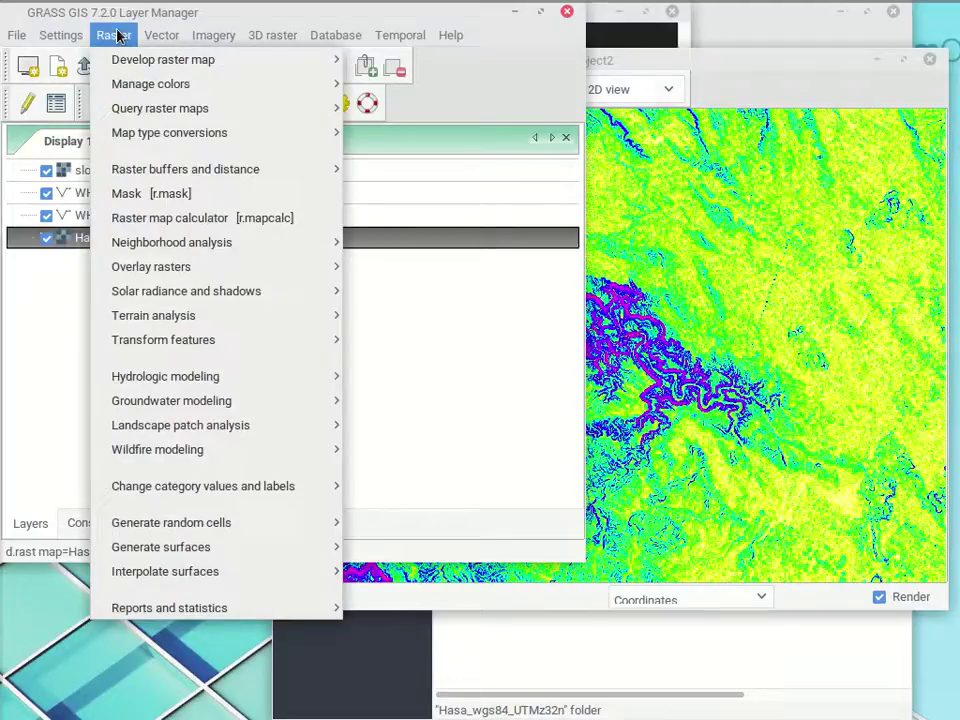
{"action": "mouse_move", "coordinate": [285, 313]}
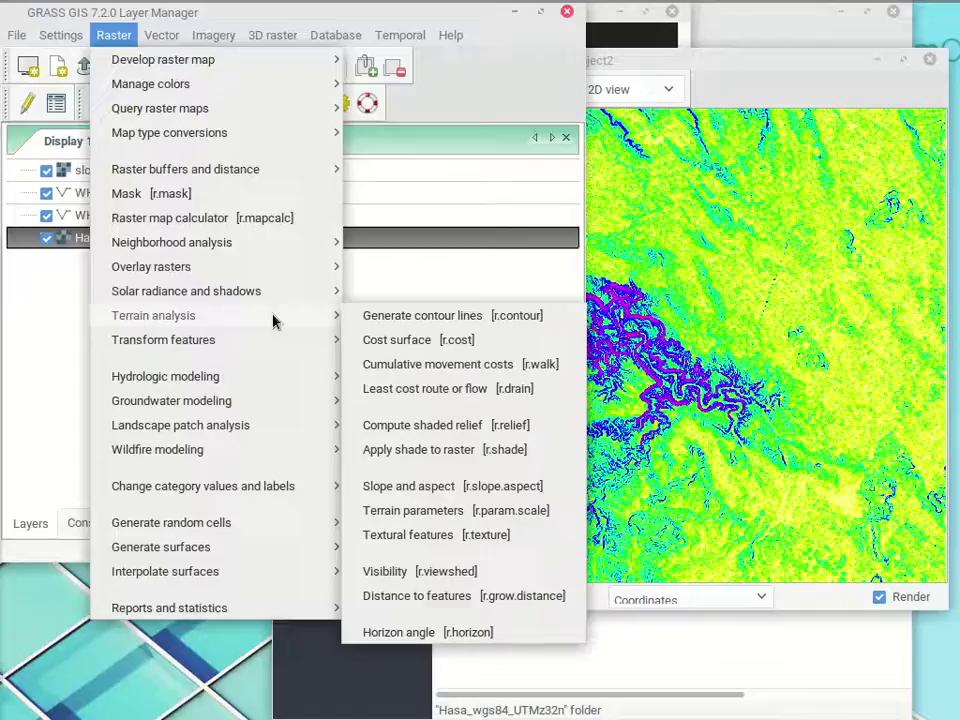
{"action": "mouse_move", "coordinate": [207, 378]}
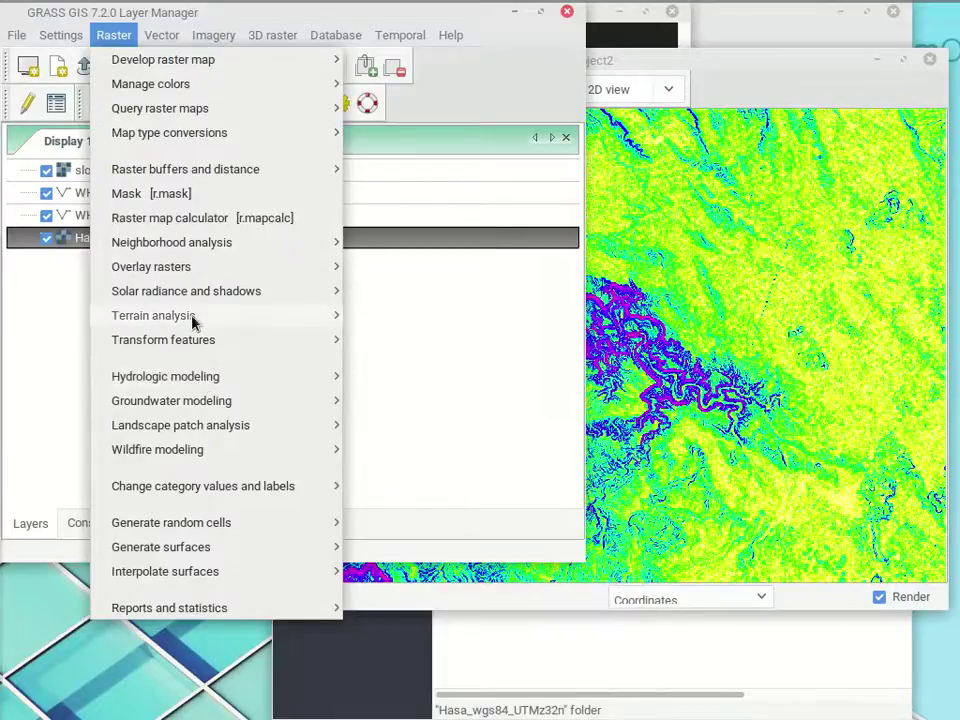
{"action": "mouse_move", "coordinate": [199, 320]}
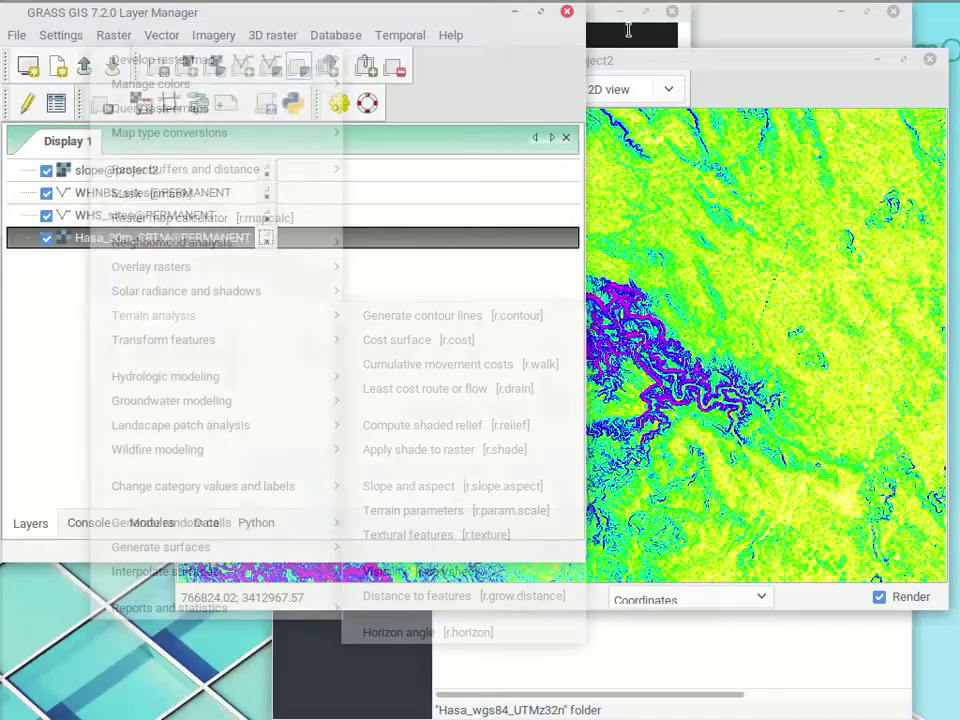
Launch r.slope.aspect as a background process from the GRASS terminal with "r.slope.aspect&", and close the dialog it opens.
{"action": "left_click", "coordinate": [622, 36]}
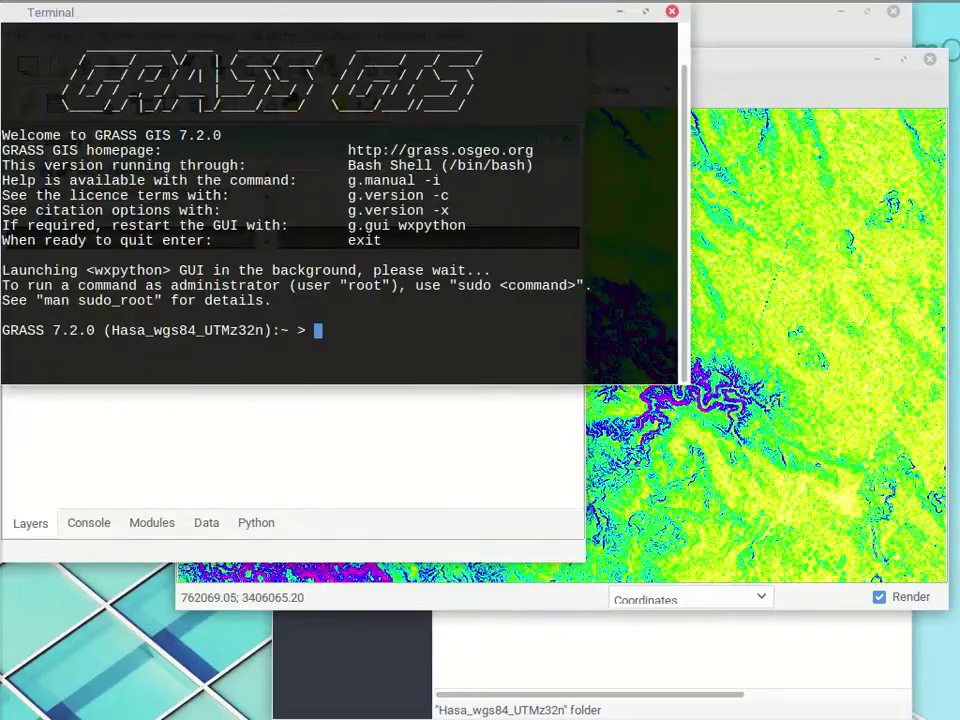
{"action": "type", "text": "r.slope.aspect&"}
{"action": "key", "text": "Return"}
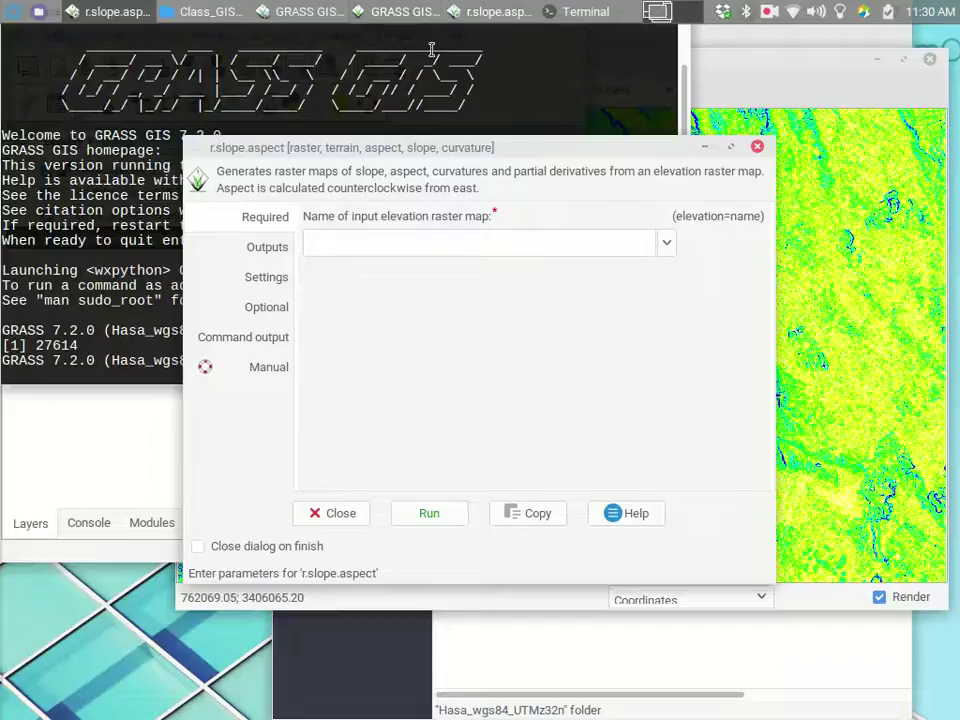
{"action": "left_click_drag", "start_coordinate": [349, 146], "coordinate": [352, 162]}
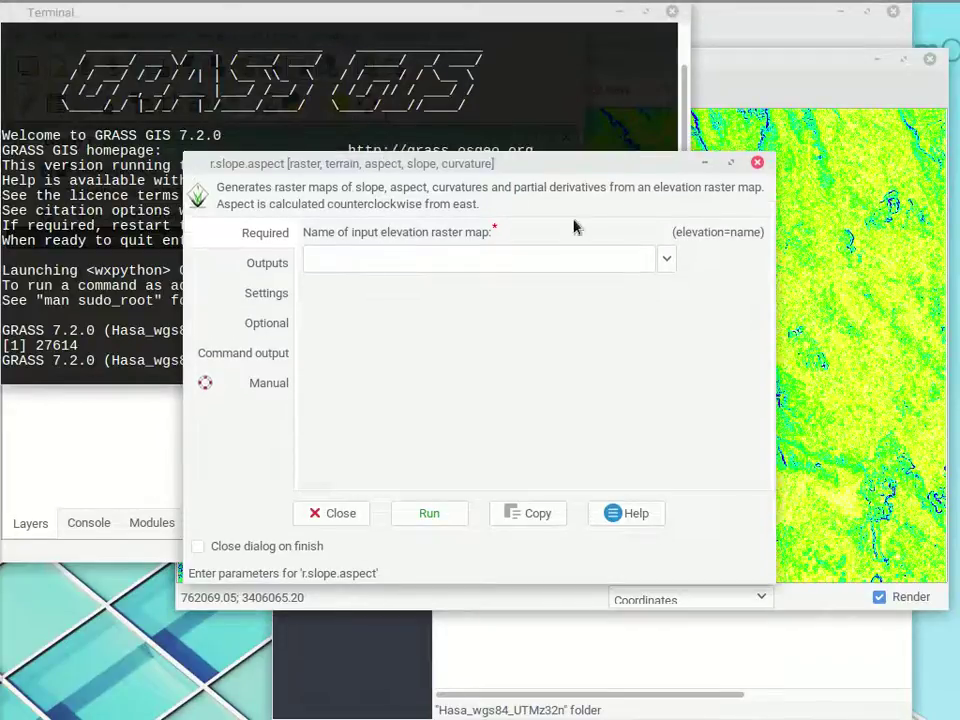
{"action": "left_click", "coordinate": [756, 162]}
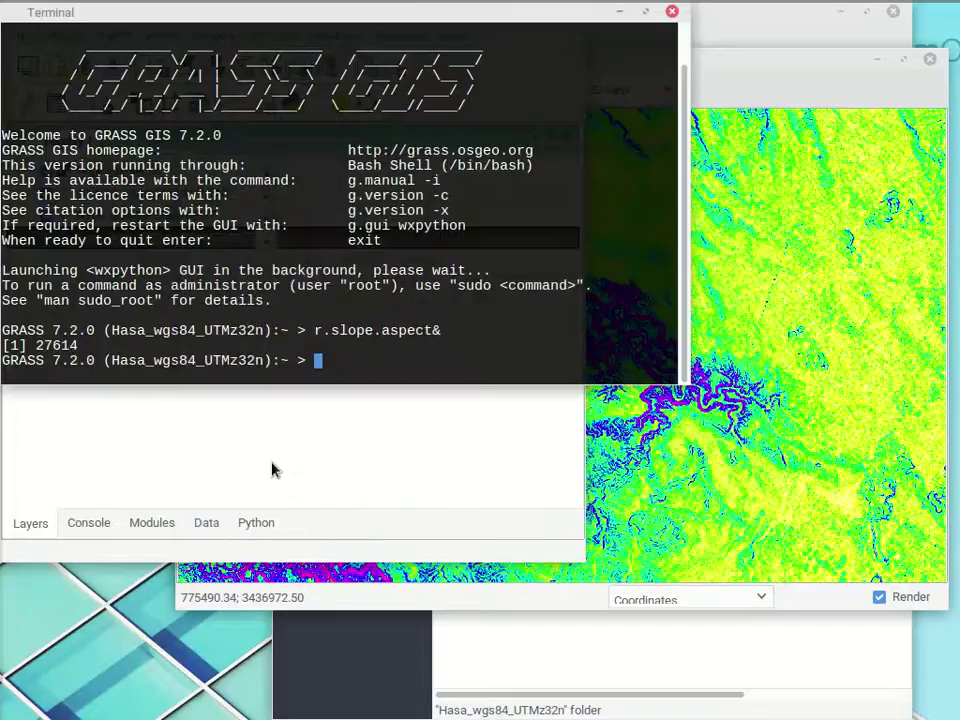
Examine the Raster group in the Layer Manager's module tree, and return to the layer list.
{"action": "left_click", "coordinate": [275, 470]}
{"action": "left_click", "coordinate": [155, 518]}
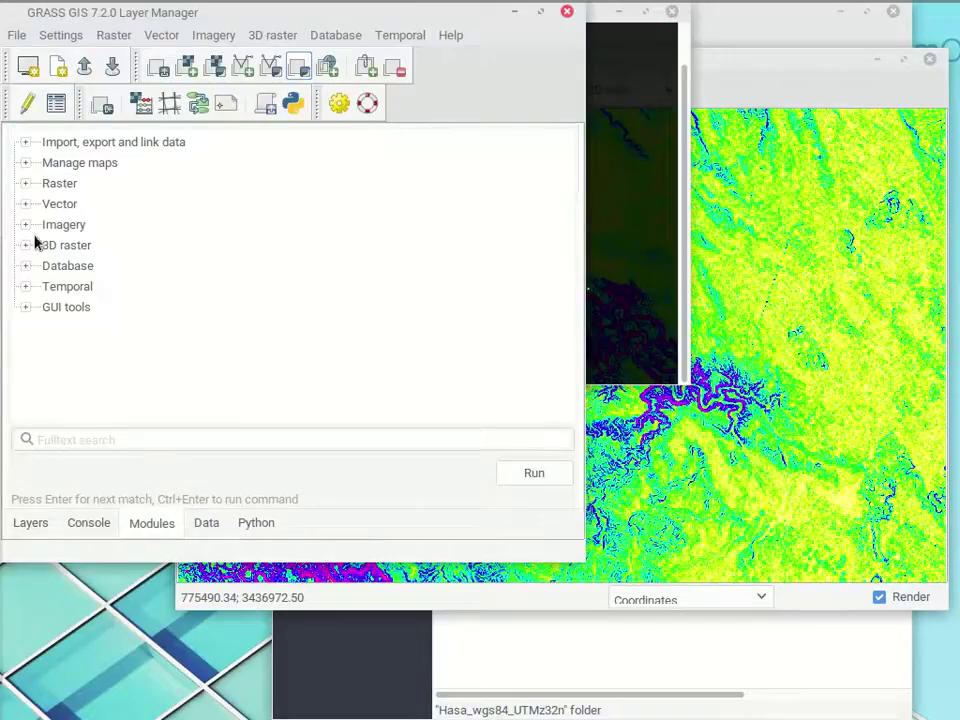
{"action": "left_click", "coordinate": [26, 184]}
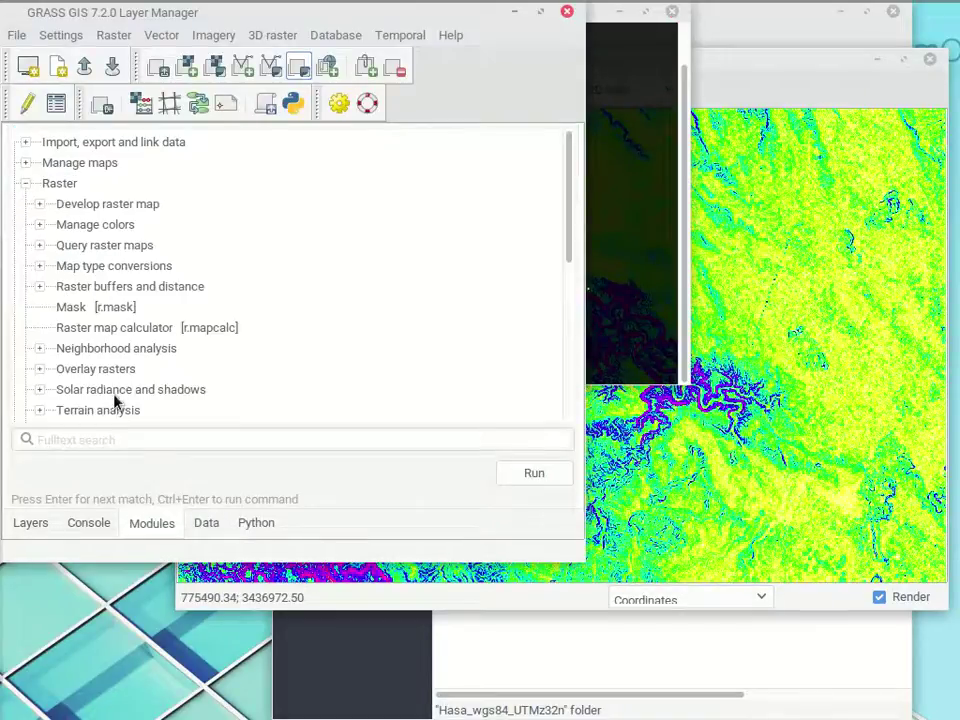
{"action": "left_click", "coordinate": [32, 526]}
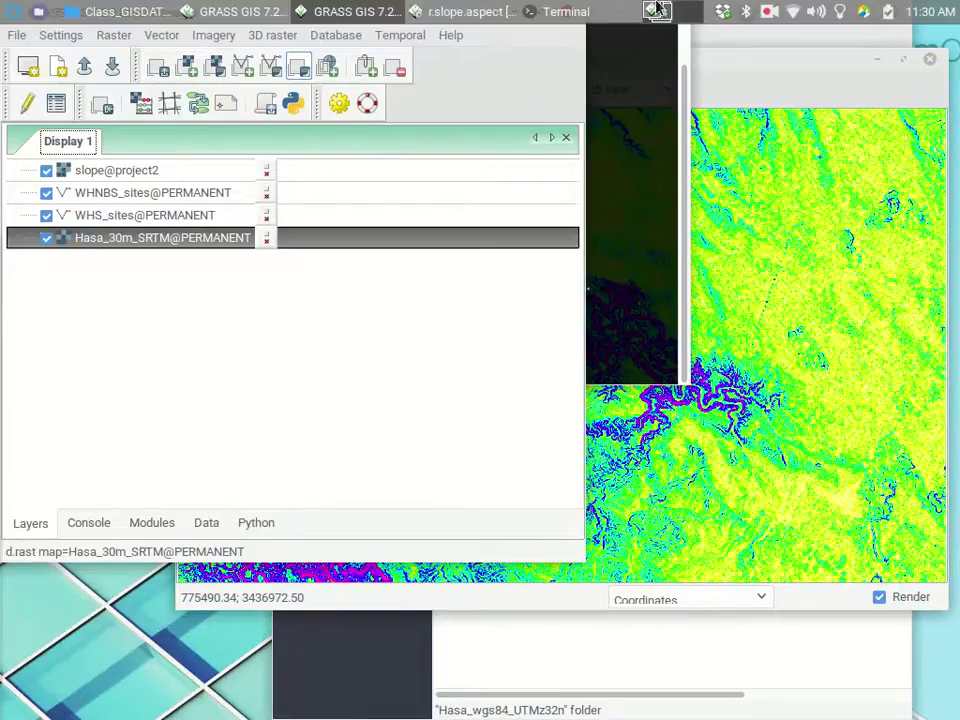
Return to the open r.slope.aspect dialog and name the output aspect raster map "aspect", keeping "slope" as the slope output.
{"action": "left_click", "coordinate": [455, 11]}
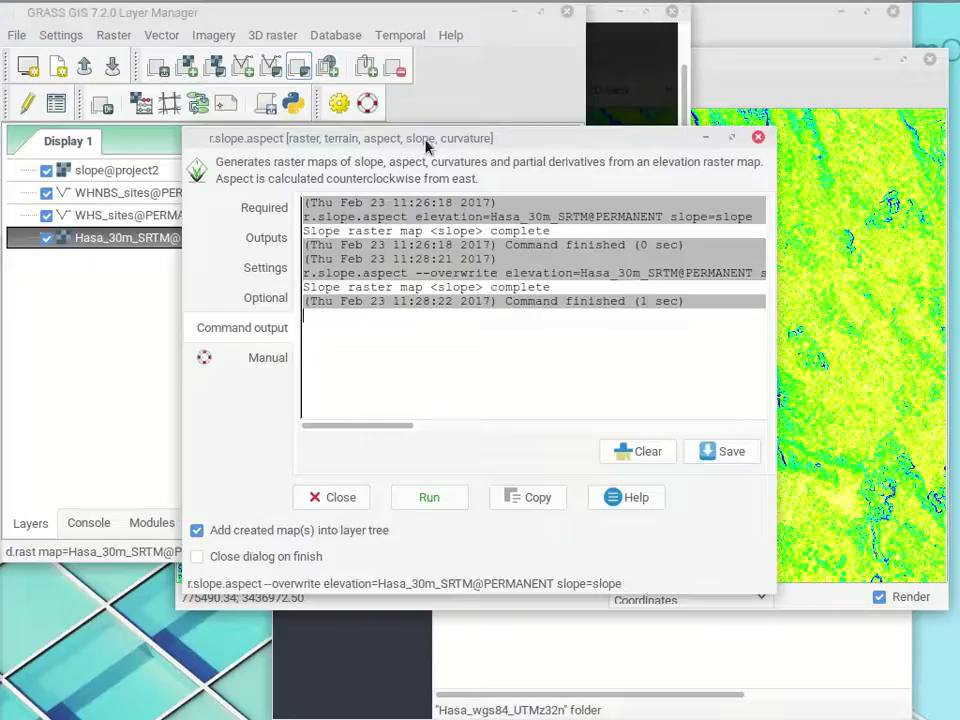
{"action": "left_click", "coordinate": [262, 208]}
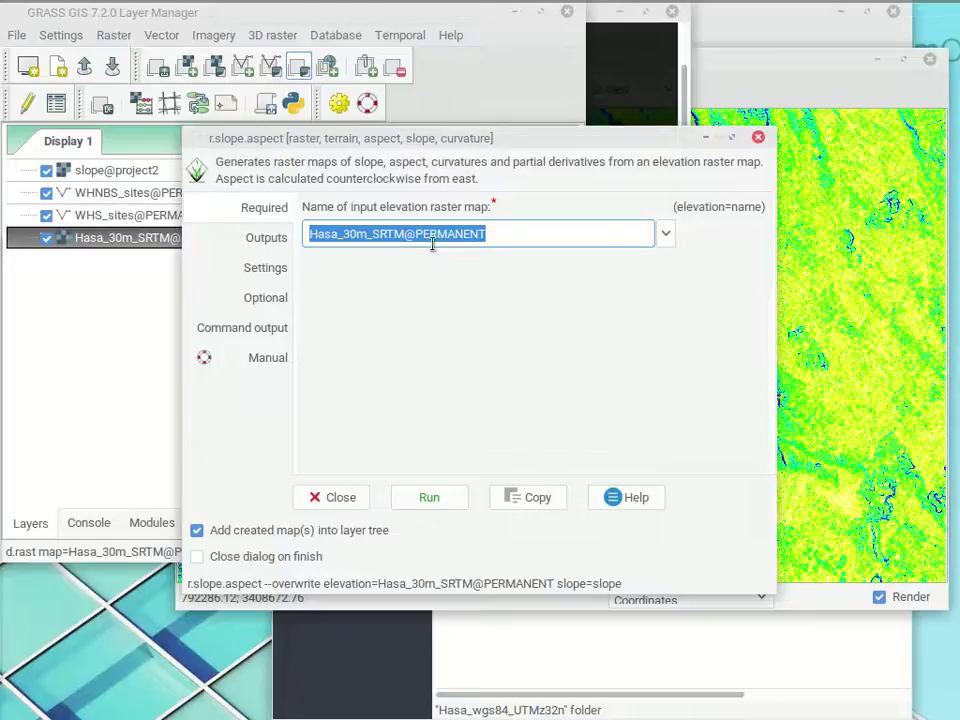
{"action": "left_click", "coordinate": [274, 239]}
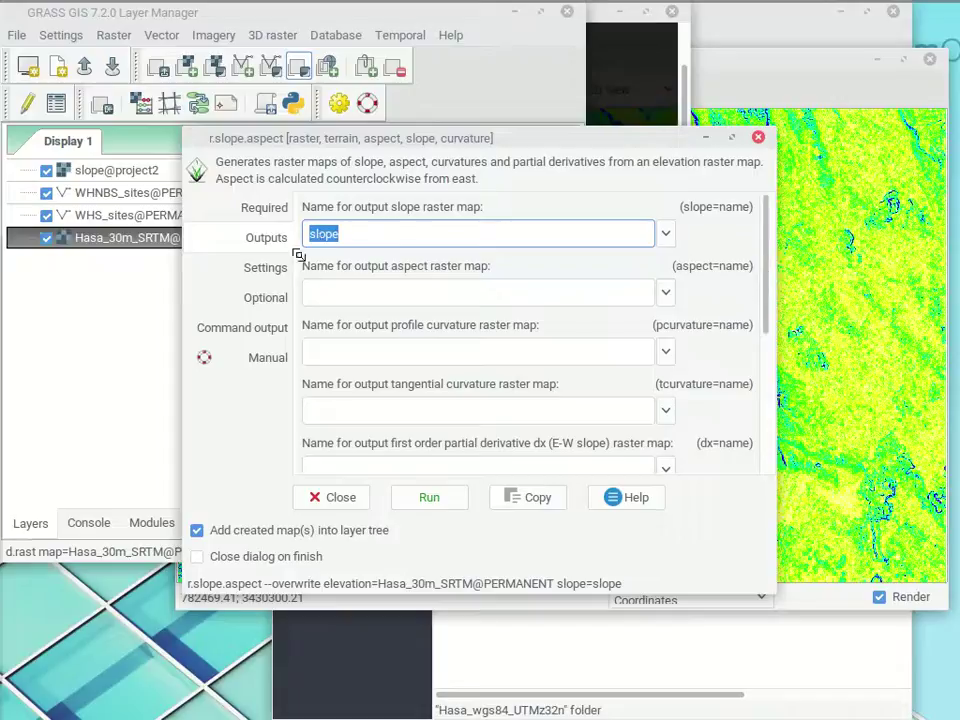
{"action": "left_click", "coordinate": [360, 292]}
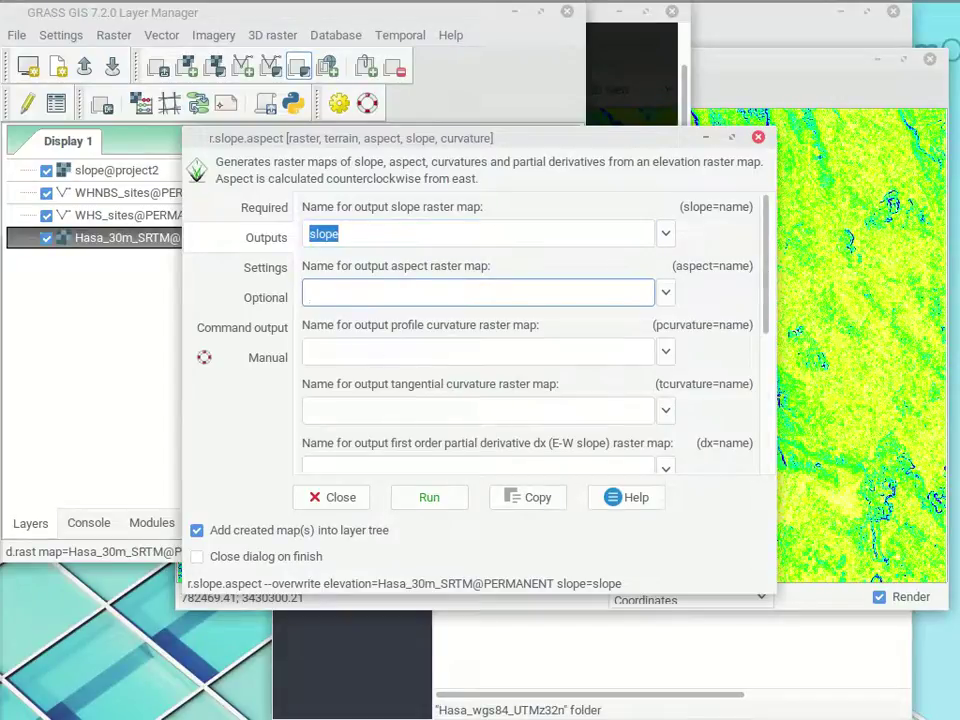
{"action": "mouse_move", "coordinate": [10, 450]}
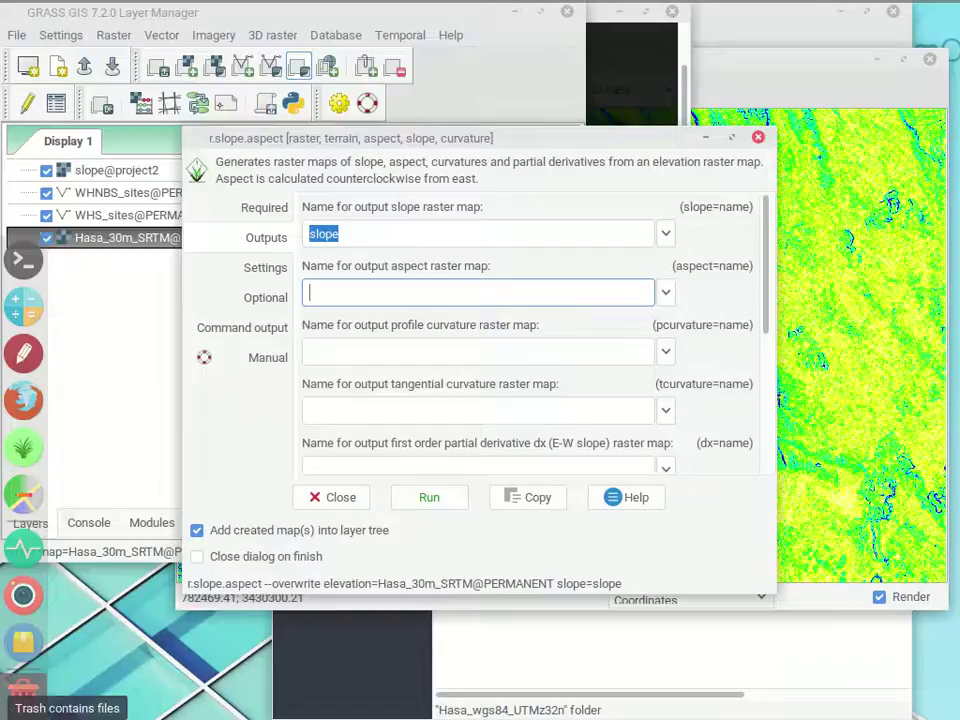
{"action": "type", "text": "aspect"}
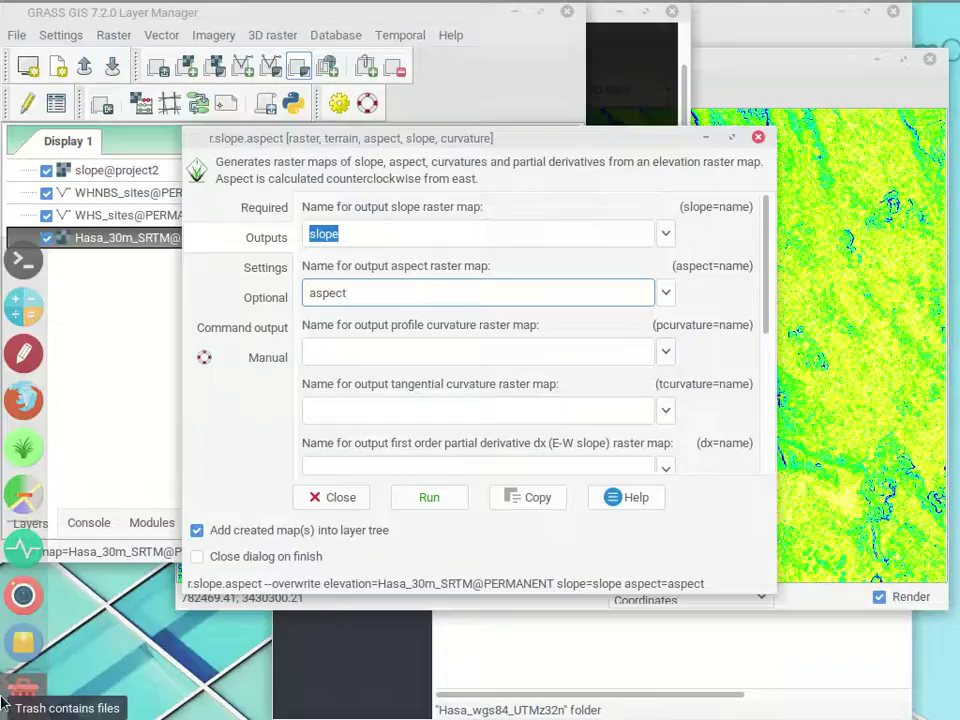
{"action": "left_click", "coordinate": [501, 356]}
{"action": "left_click", "coordinate": [465, 407]}
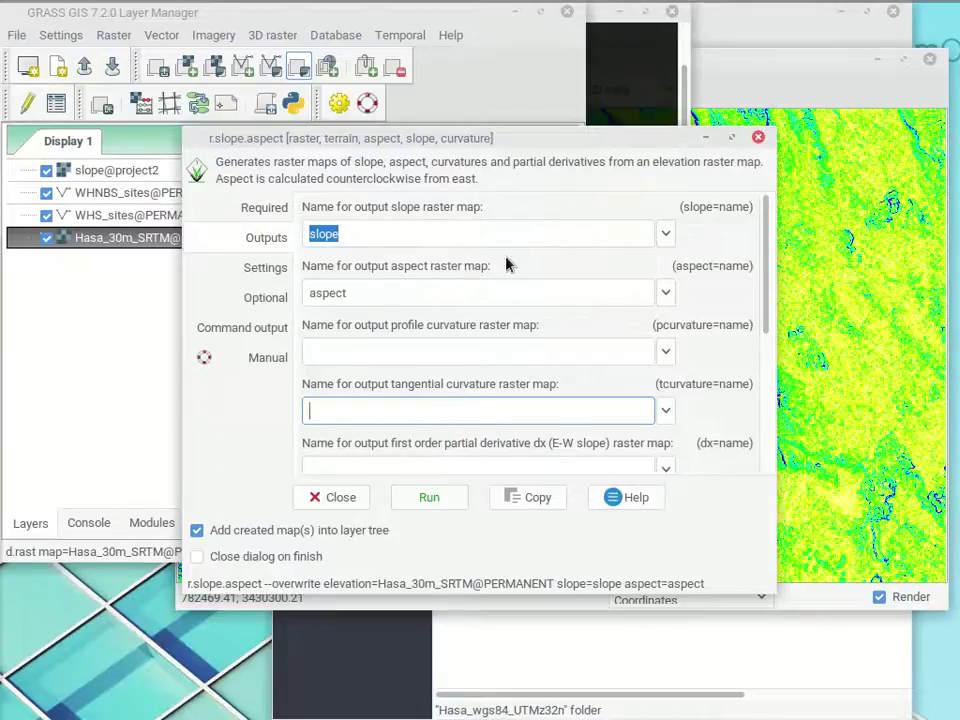
{"action": "left_click", "coordinate": [536, 292]}
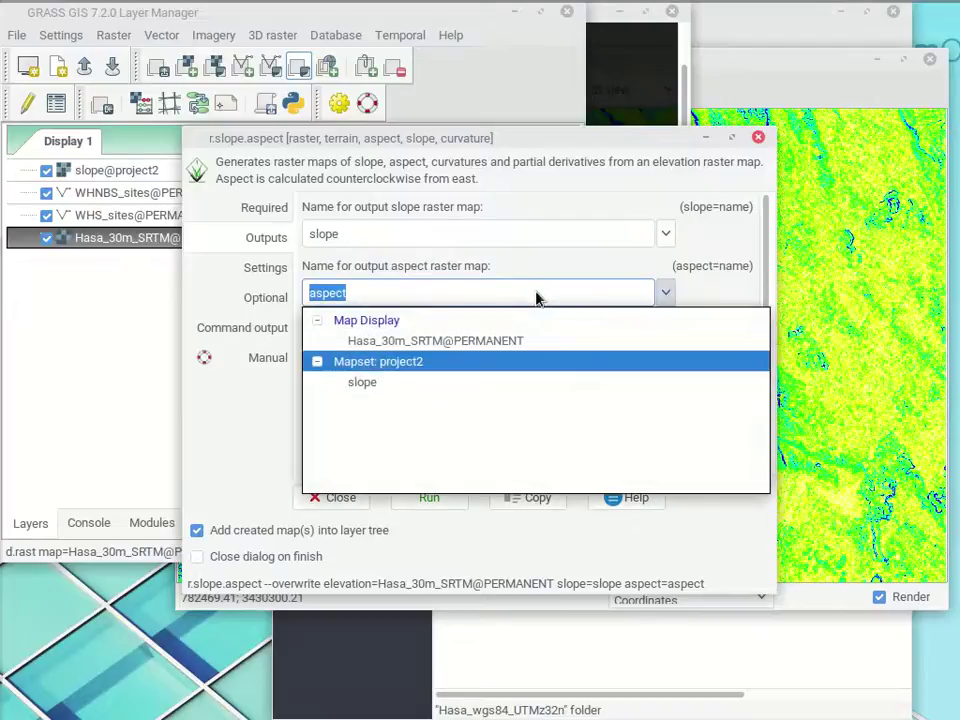
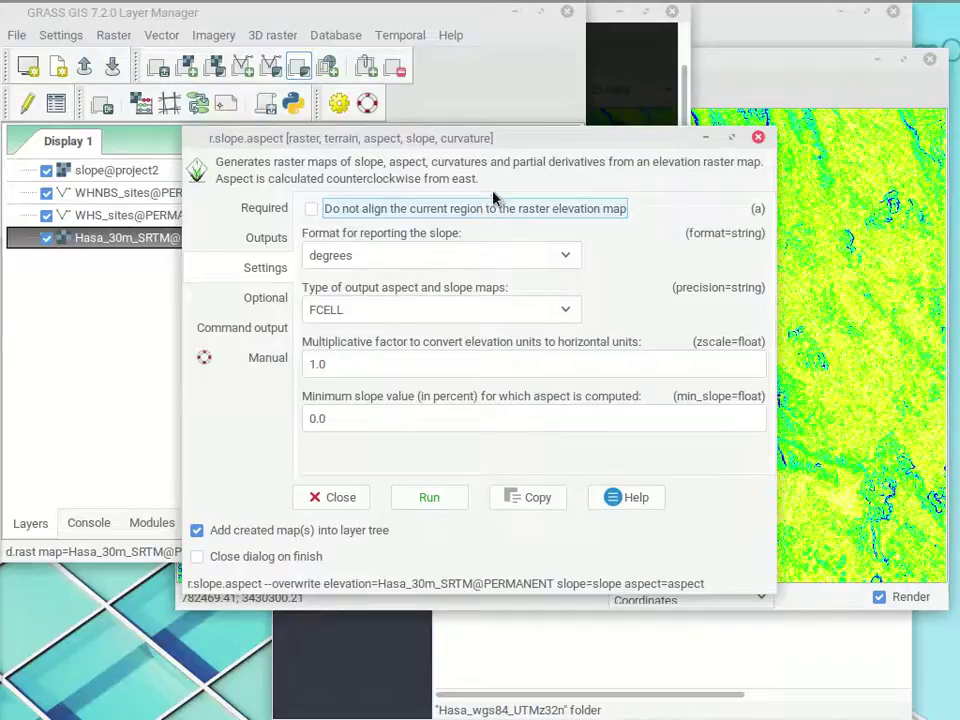
Review the output settings, keeping degrees, FCELL and a 1.0 elevation factor, and run the analysis with overwriting allowed.
{"action": "left_click", "coordinate": [566, 254]}
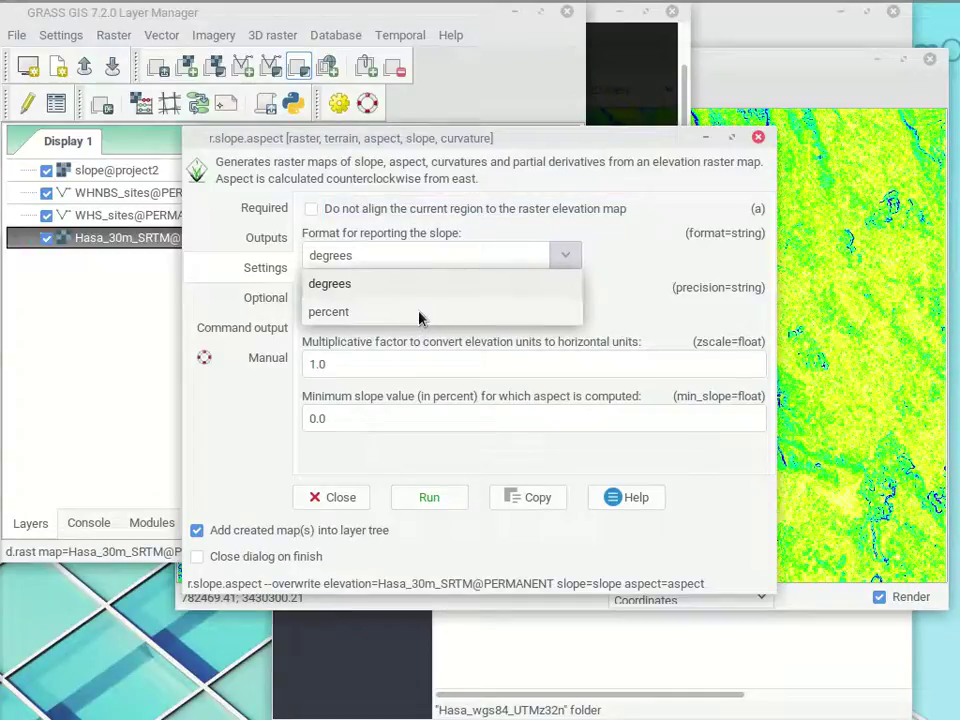
{"action": "left_click", "coordinate": [700, 241]}
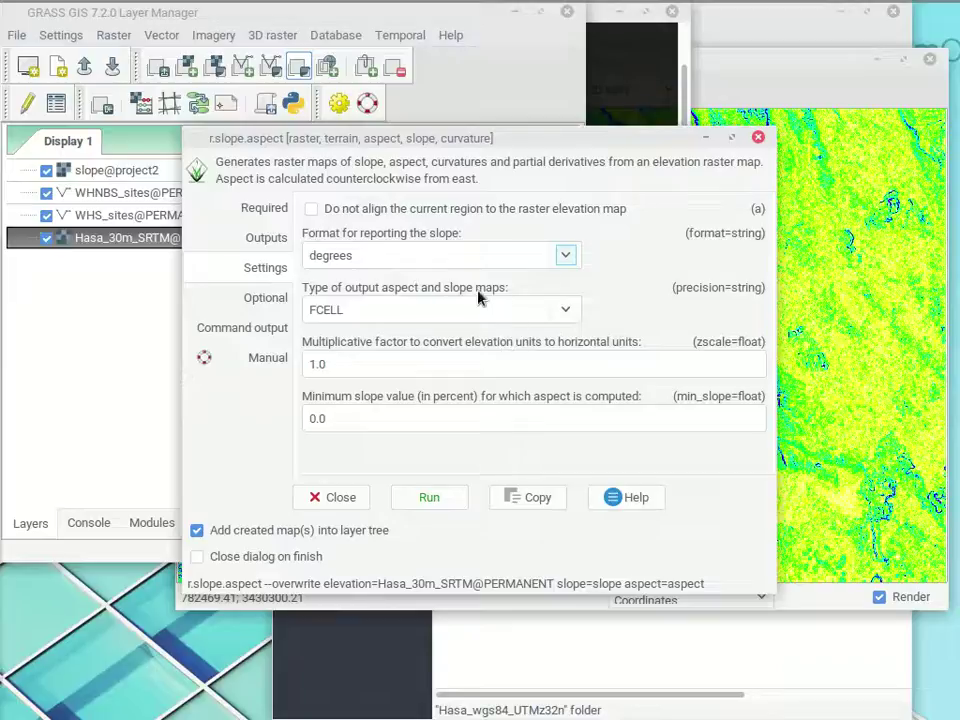
{"action": "left_click", "coordinate": [565, 312]}
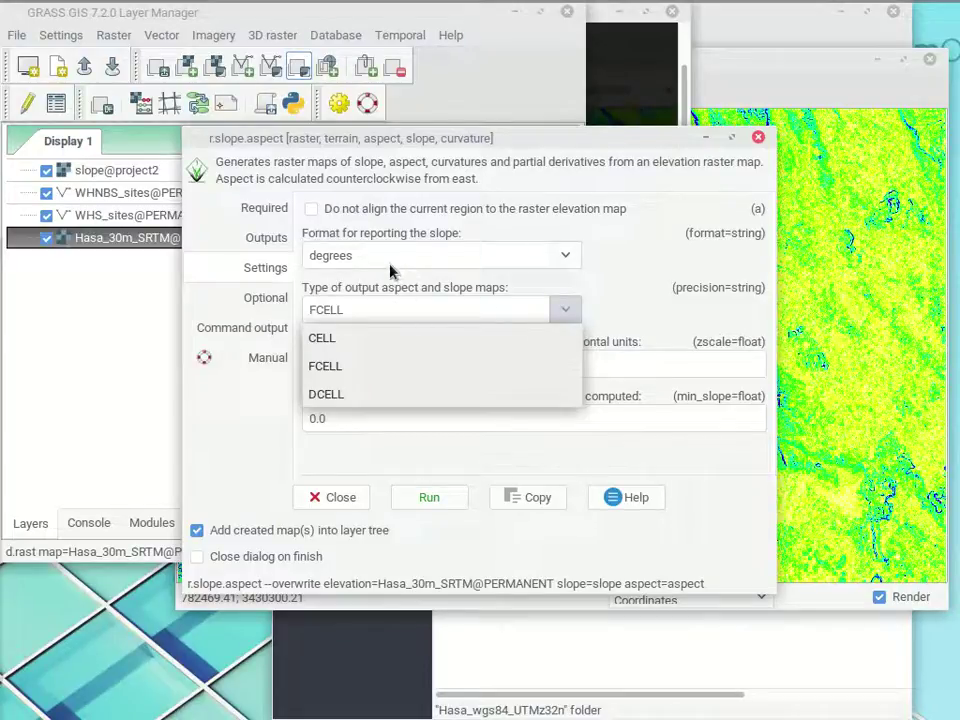
{"action": "left_click", "coordinate": [720, 273]}
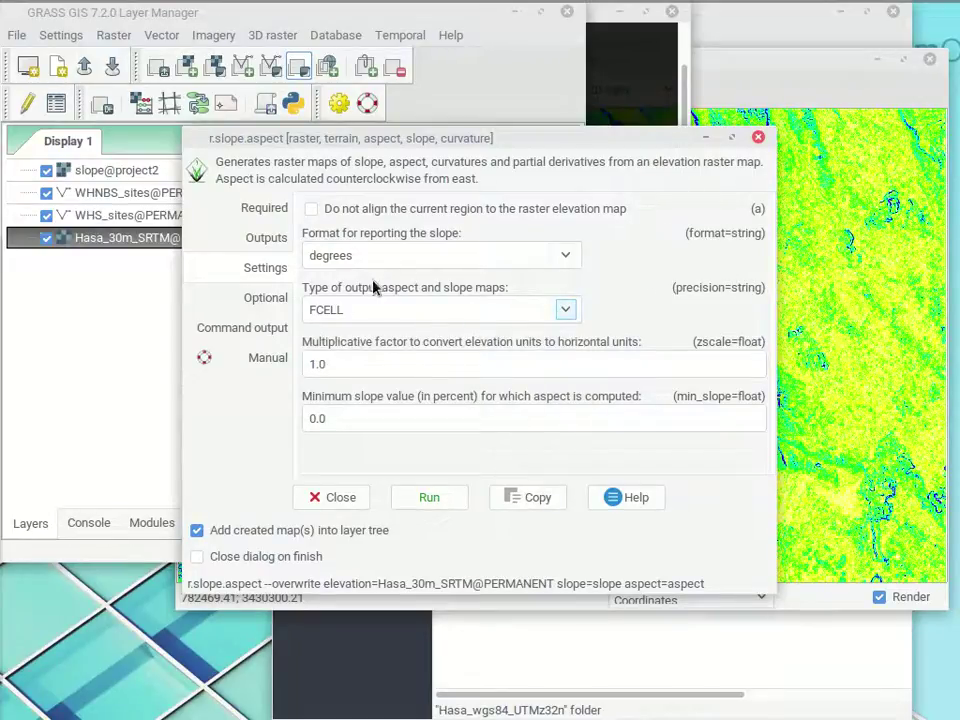
{"action": "left_click", "coordinate": [423, 373]}
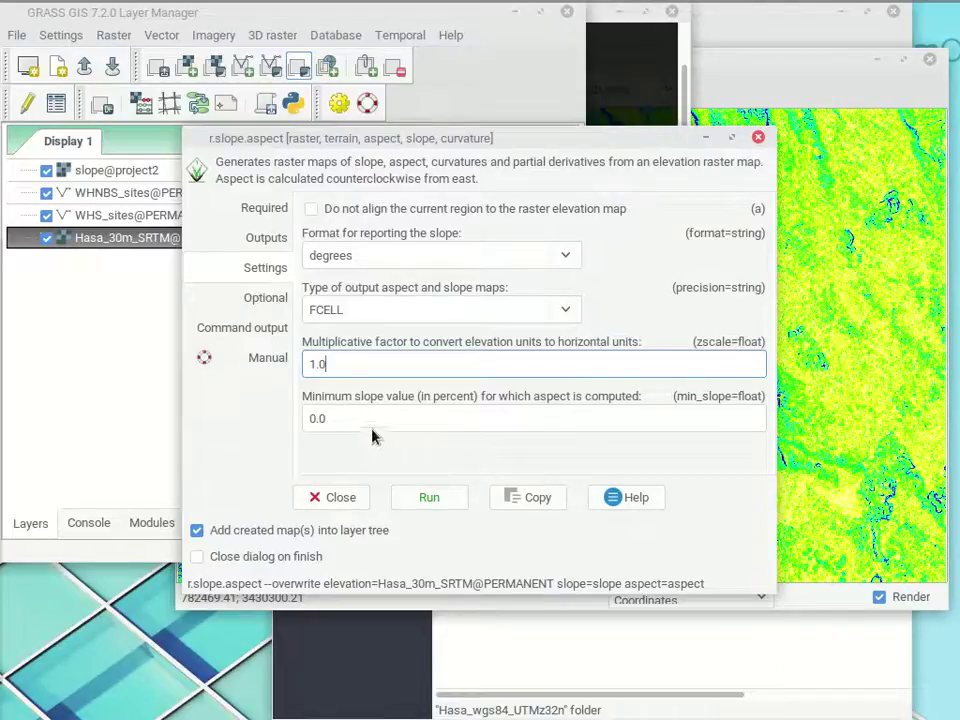
{"action": "left_click", "coordinate": [260, 306]}
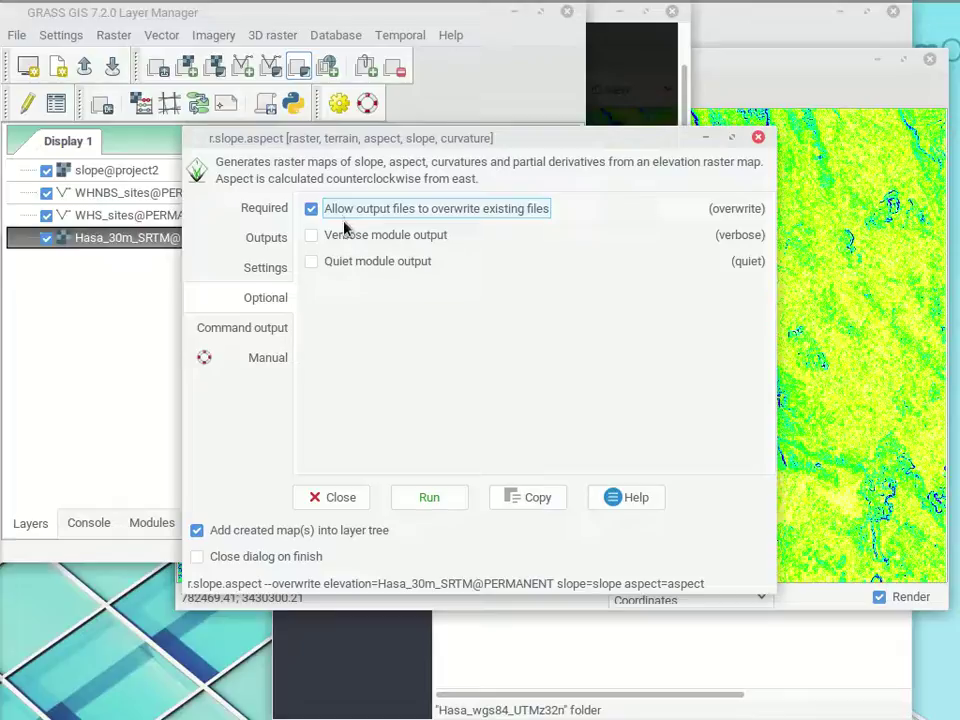
{"action": "left_click", "coordinate": [416, 495]}
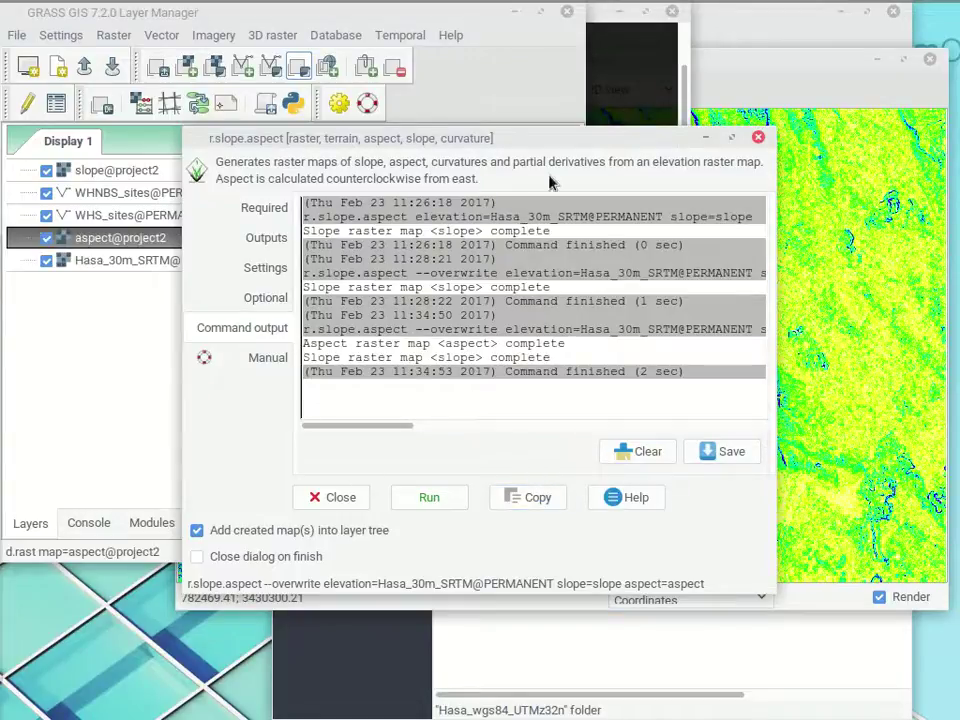
Dismiss the r.slope.aspect dialog and move the slope layer below both site layers, directly above the aspect layer.
{"action": "left_click", "coordinate": [733, 137]}
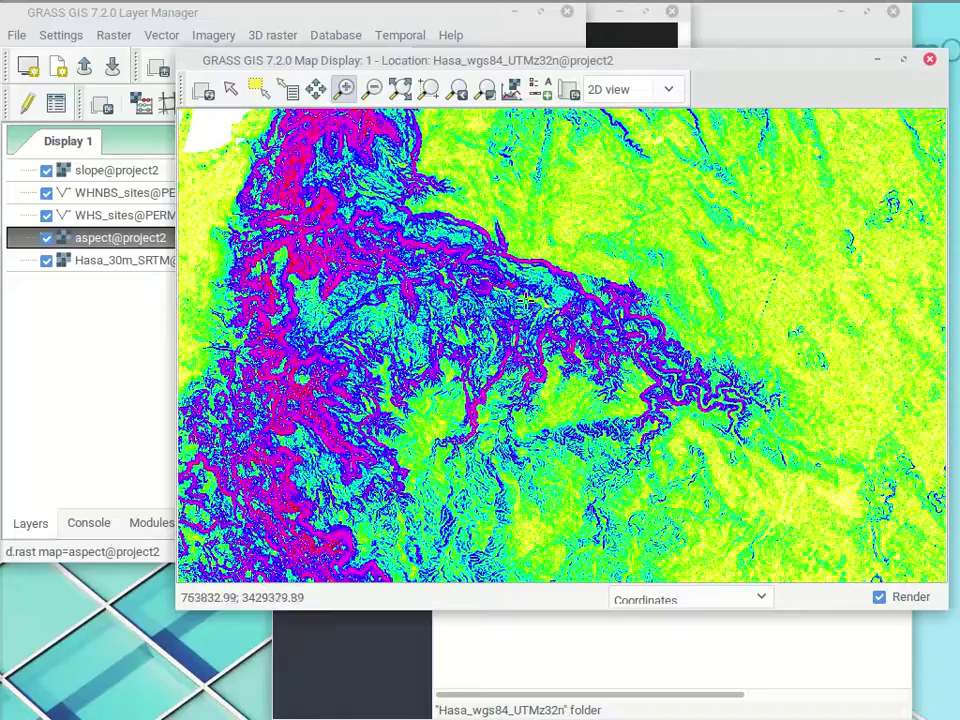
{"action": "left_click", "coordinate": [75, 330]}
{"action": "left_click_drag", "start_coordinate": [107, 169], "coordinate": [103, 238]}
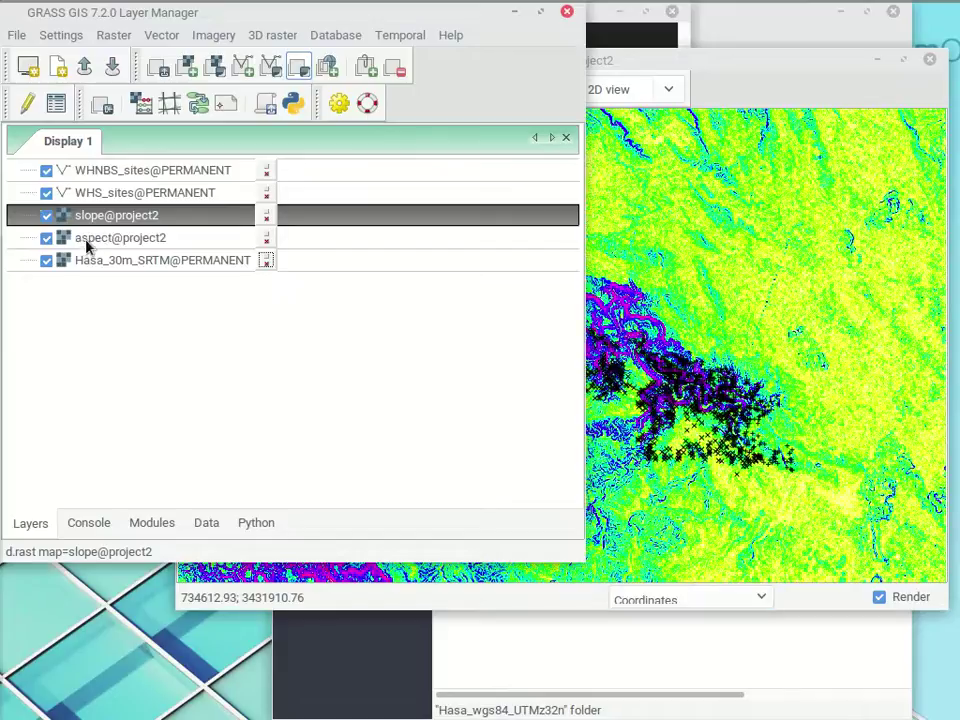
Hide the slope layer to examine the aspect map beneath the sites, and turn the slope layer back on.
{"action": "left_click", "coordinate": [46, 215]}
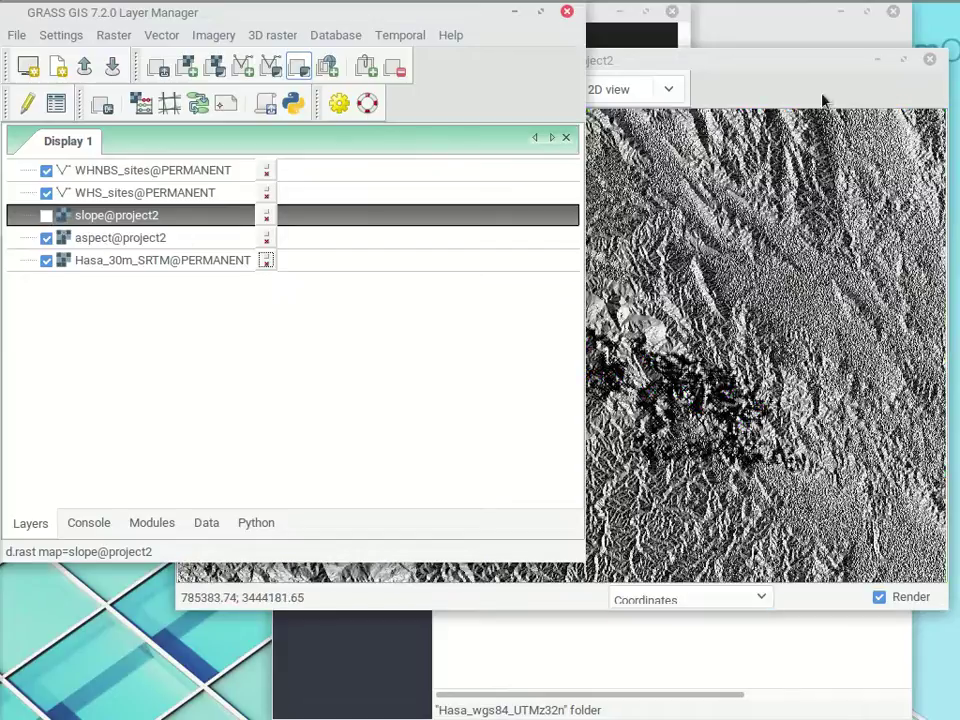
{"action": "left_click", "coordinate": [822, 100]}
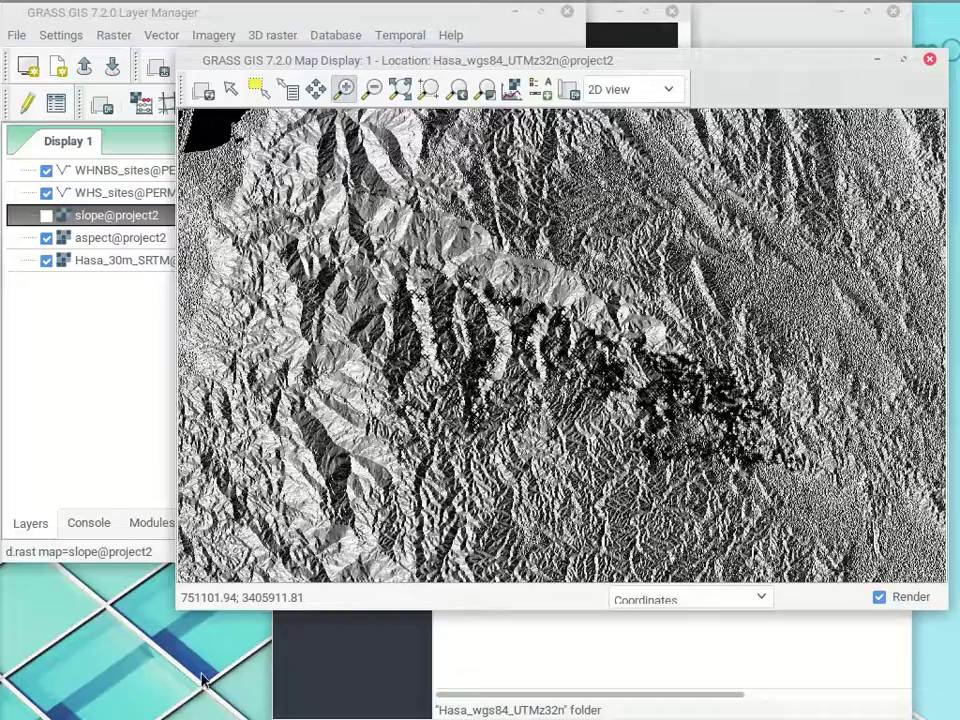
{"action": "left_click", "coordinate": [46, 215]}
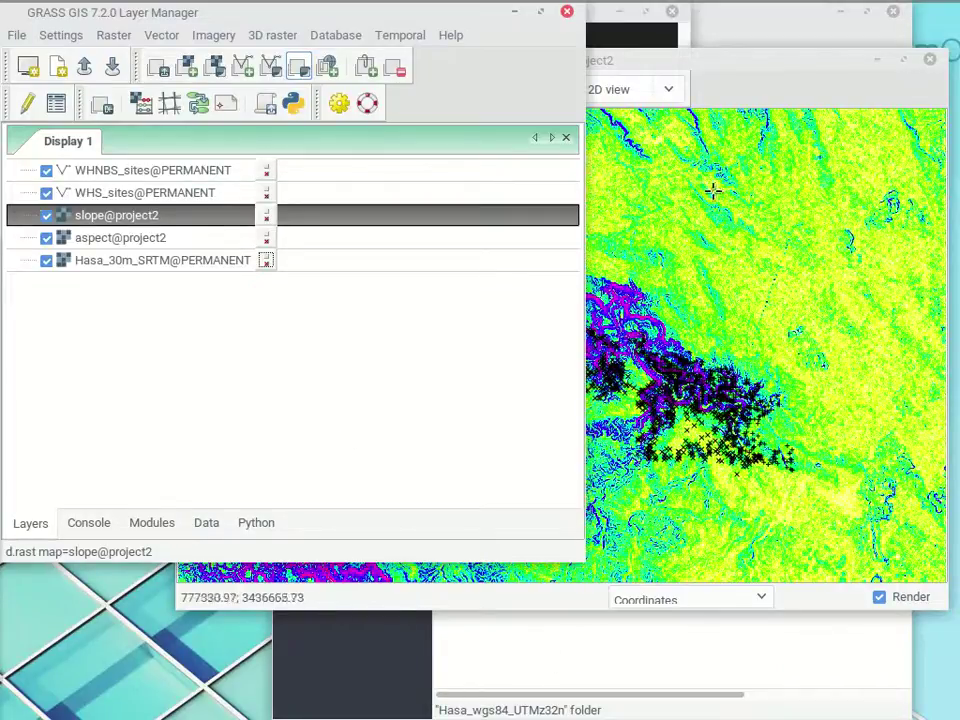
{"action": "left_click", "coordinate": [734, 148]}
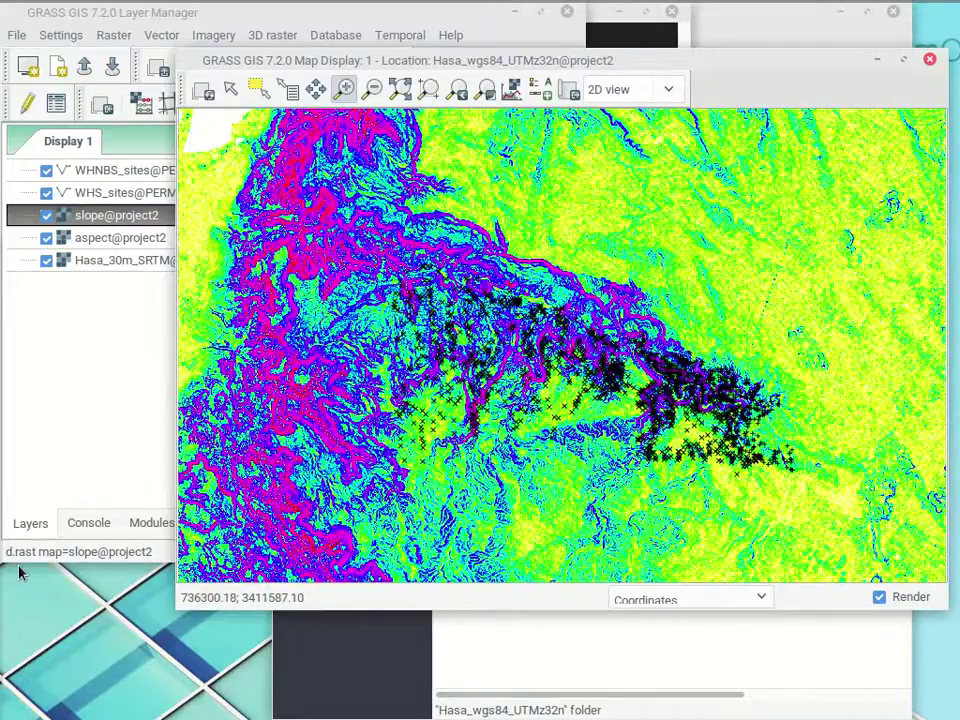
Add a raster legend for slope@project2 to the map display and reposition it in the map's upper-right area.
{"action": "mouse_move", "coordinate": [5, 490]}
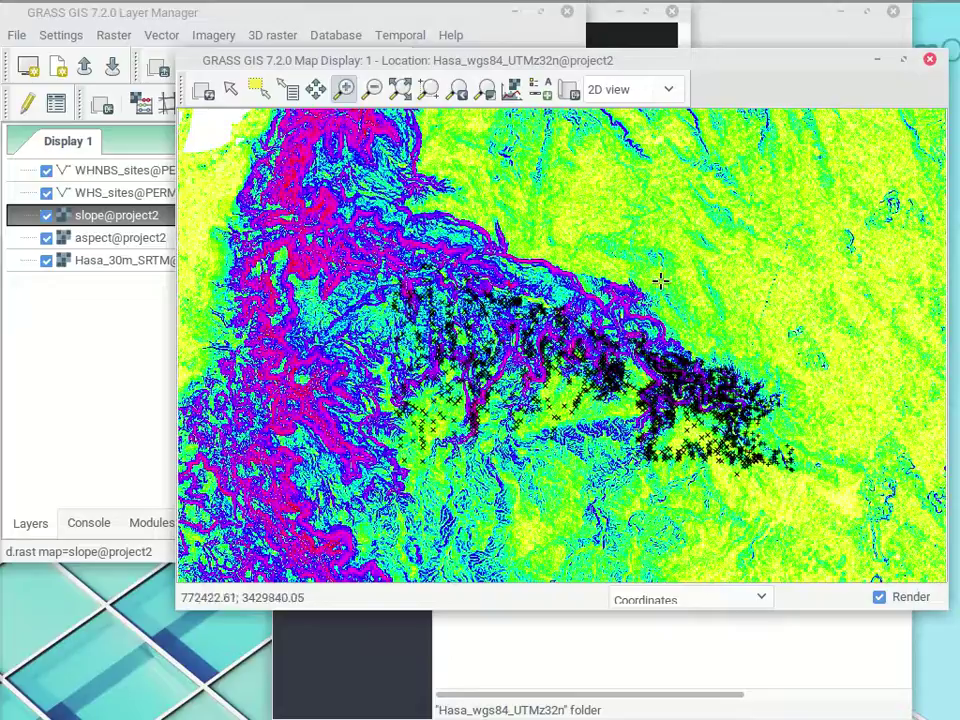
{"action": "left_click", "coordinate": [551, 90]}
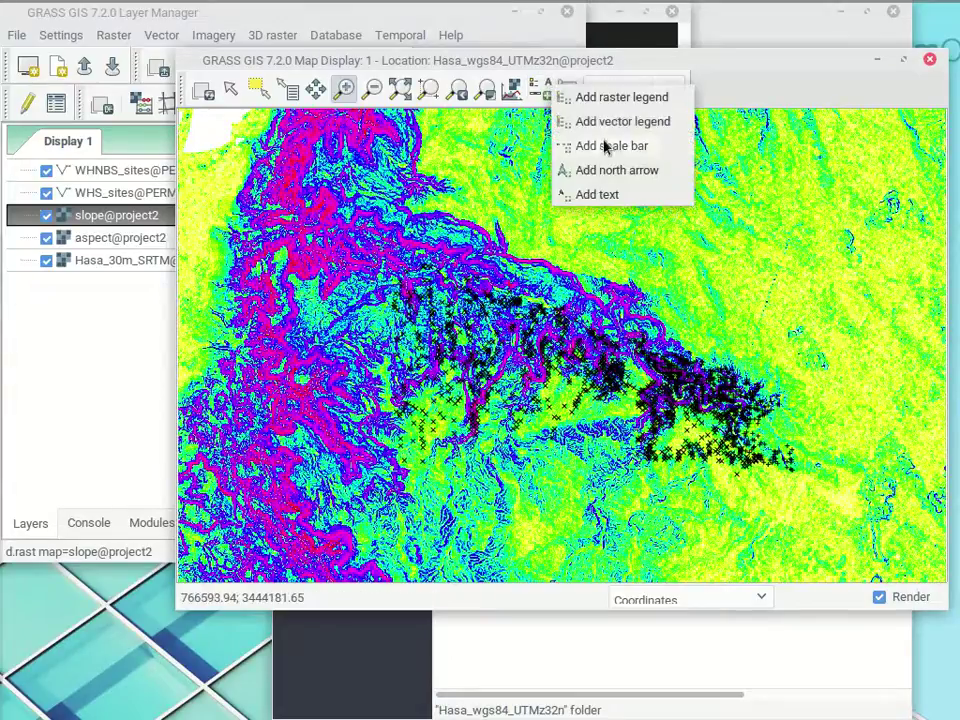
{"action": "left_click", "coordinate": [634, 100]}
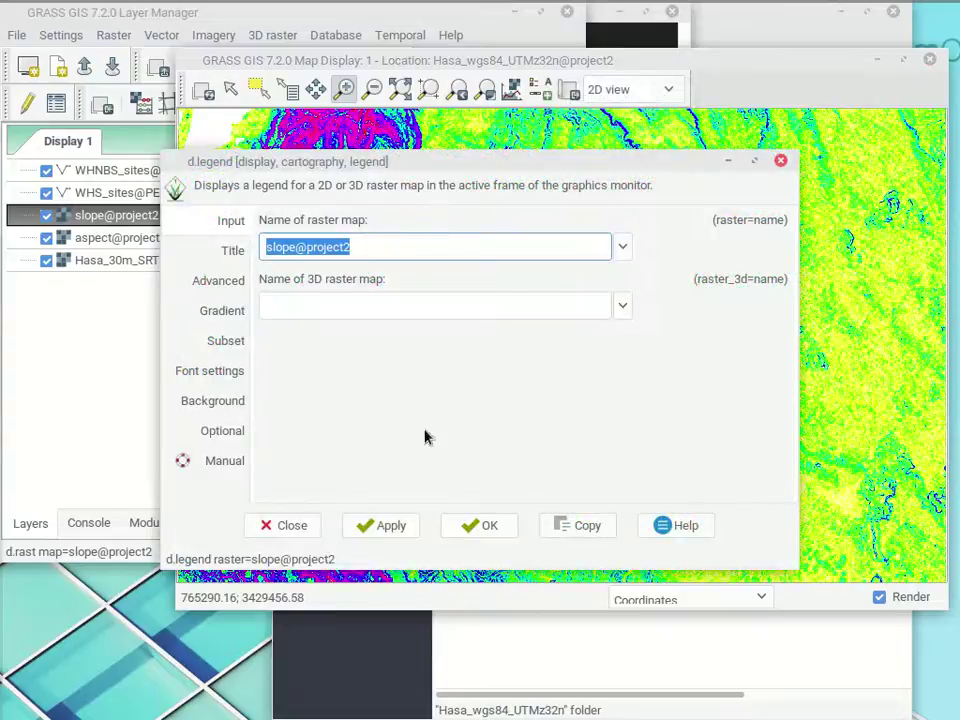
{"action": "left_click", "coordinate": [487, 528]}
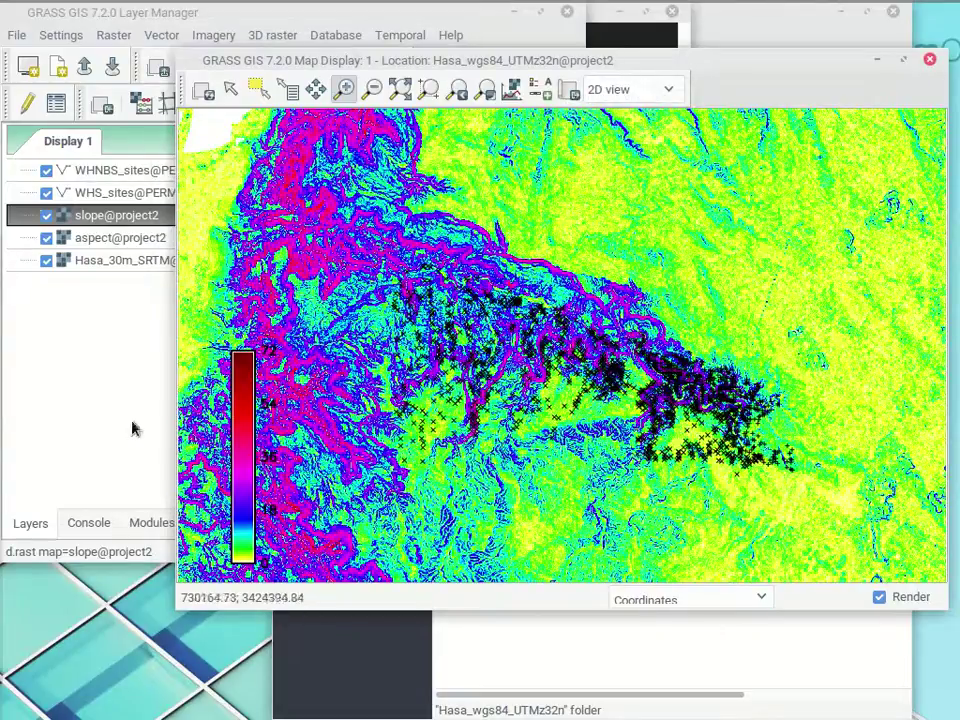
{"action": "left_click", "coordinate": [230, 89]}
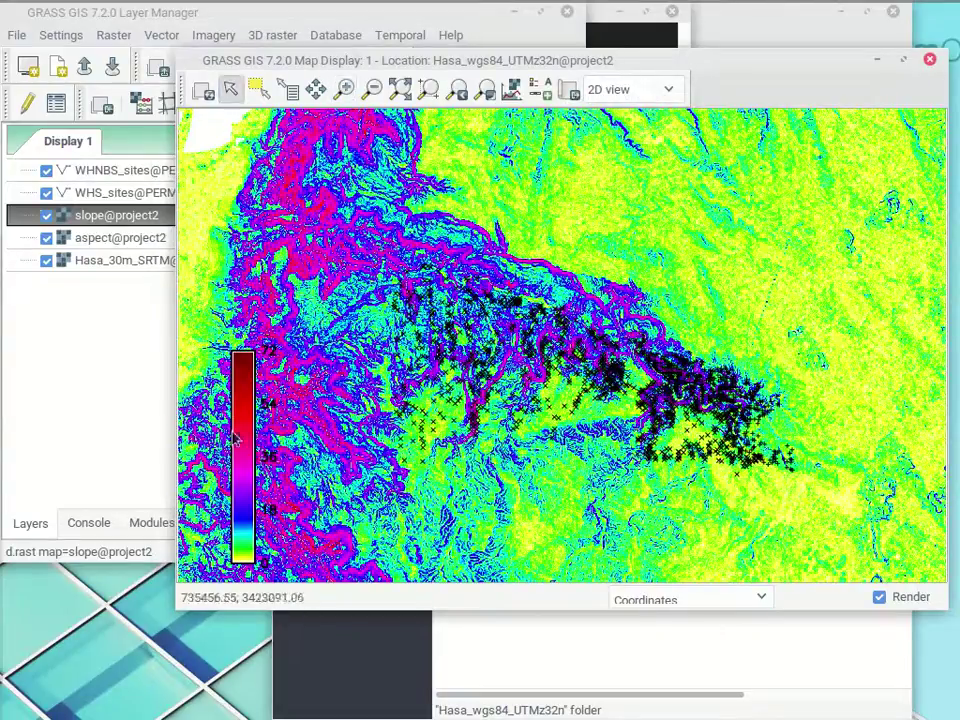
{"action": "left_click_drag", "start_coordinate": [246, 468], "coordinate": [851, 242]}
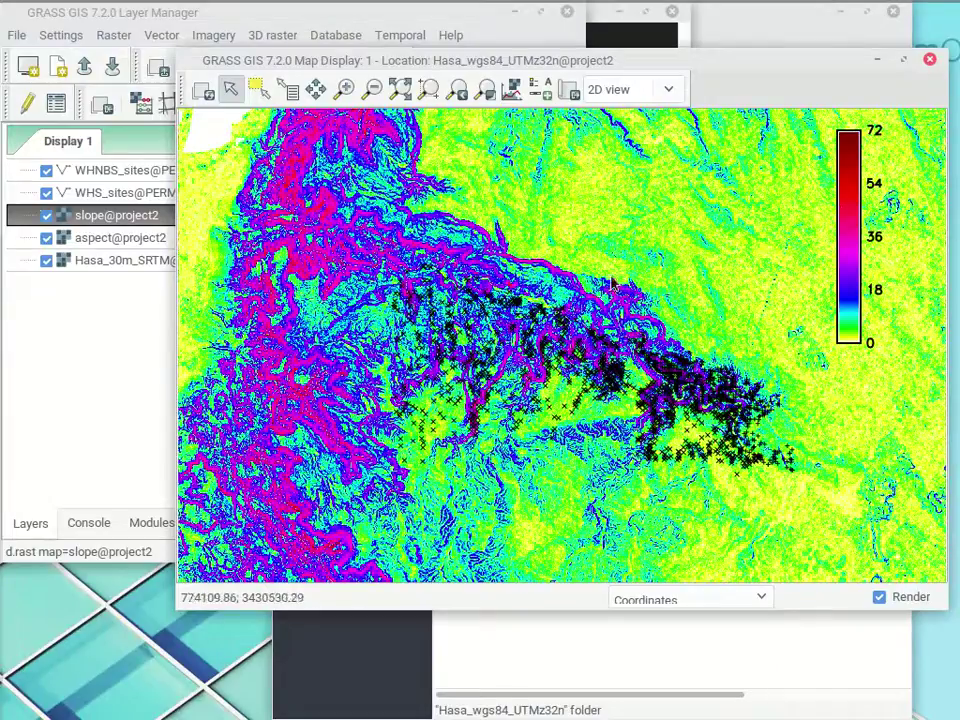
Open the r.colors color table settings for the slope layer, keeping slope@project2 as the target raster map.
{"action": "left_click", "coordinate": [86, 339]}
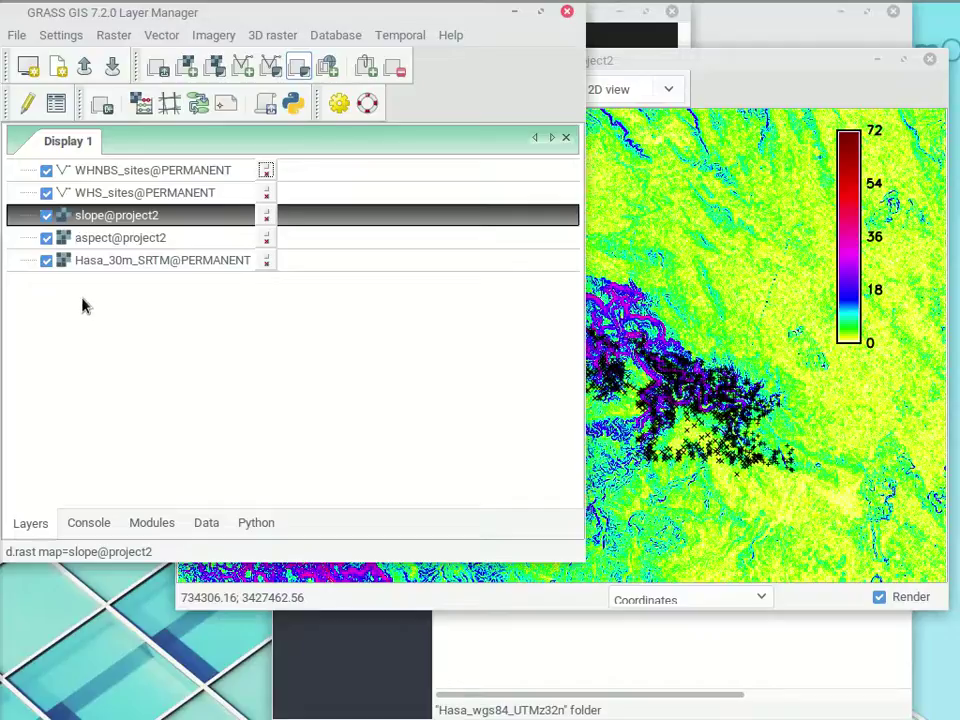
{"action": "right_click", "coordinate": [114, 224]}
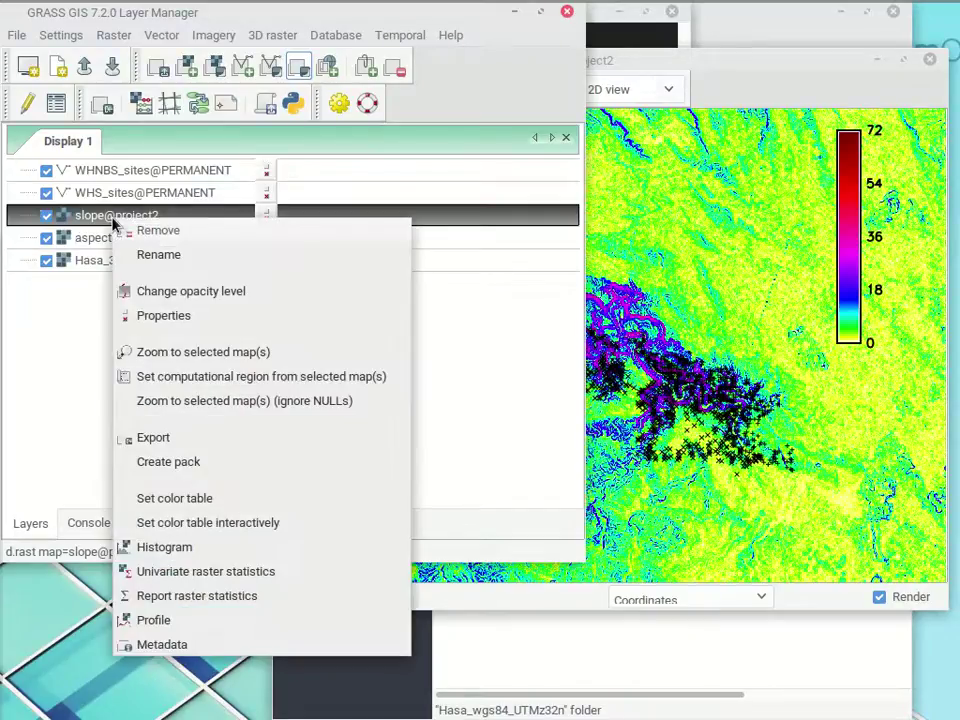
{"action": "left_click", "coordinate": [200, 498]}
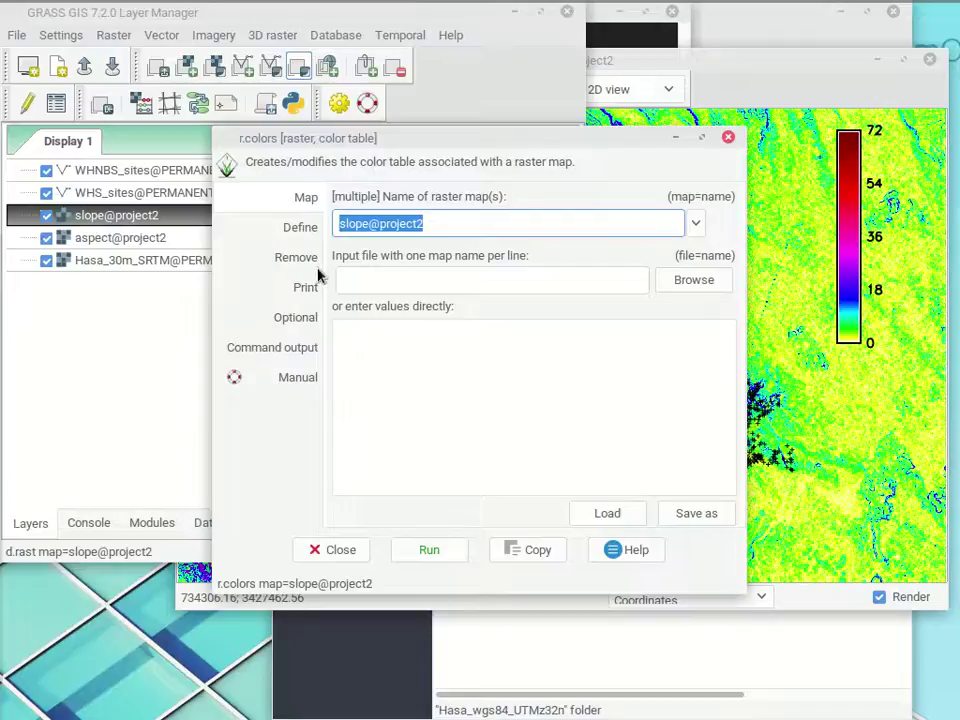
{"action": "left_click", "coordinate": [437, 222]}
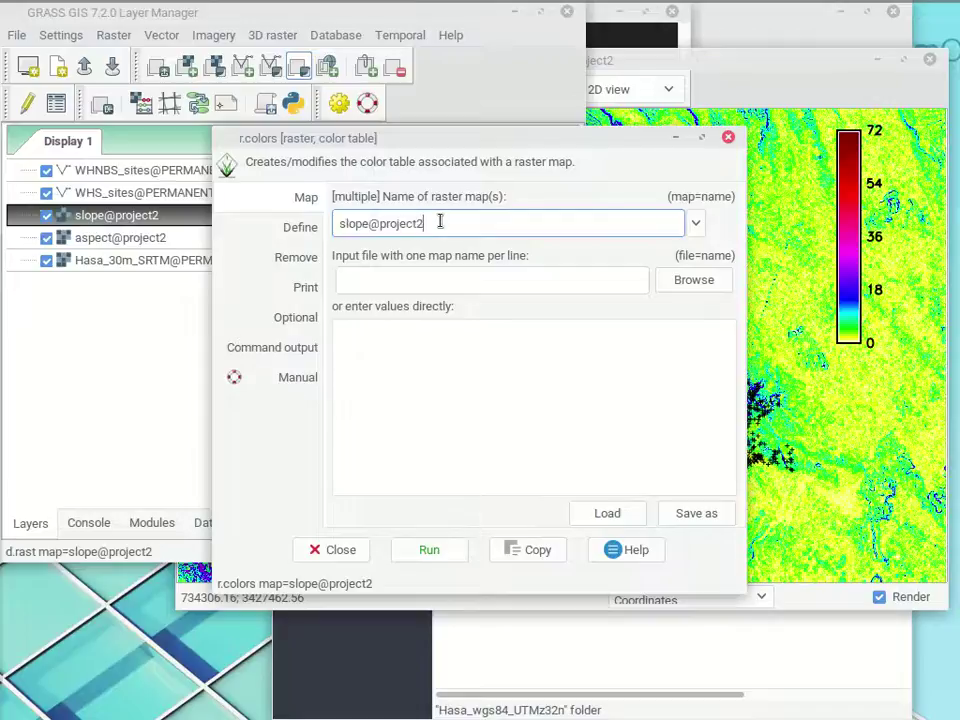
{"action": "left_click", "coordinate": [695, 226]}
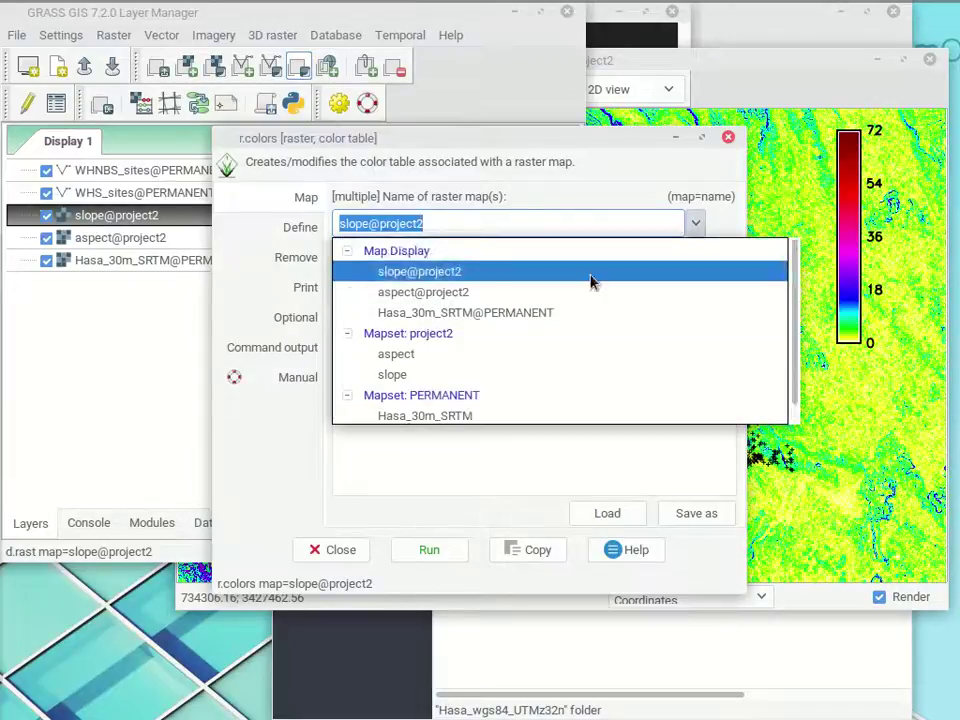
{"action": "left_click", "coordinate": [519, 197]}
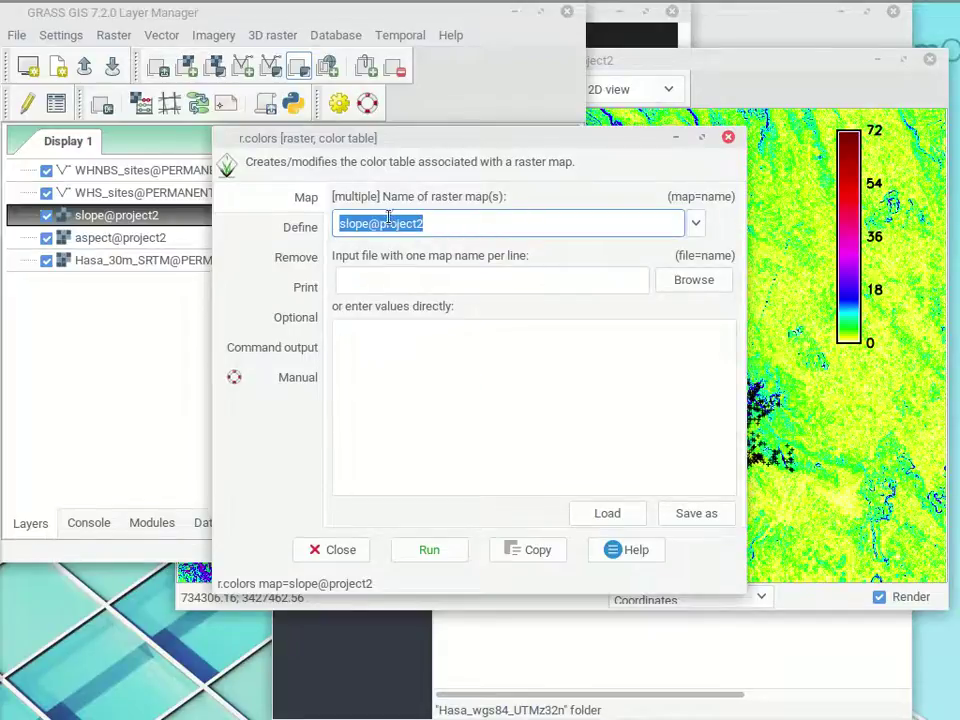
Apply the blues color table to the slope map and bring the map display forward to view it.
{"action": "left_click", "coordinate": [302, 227]}
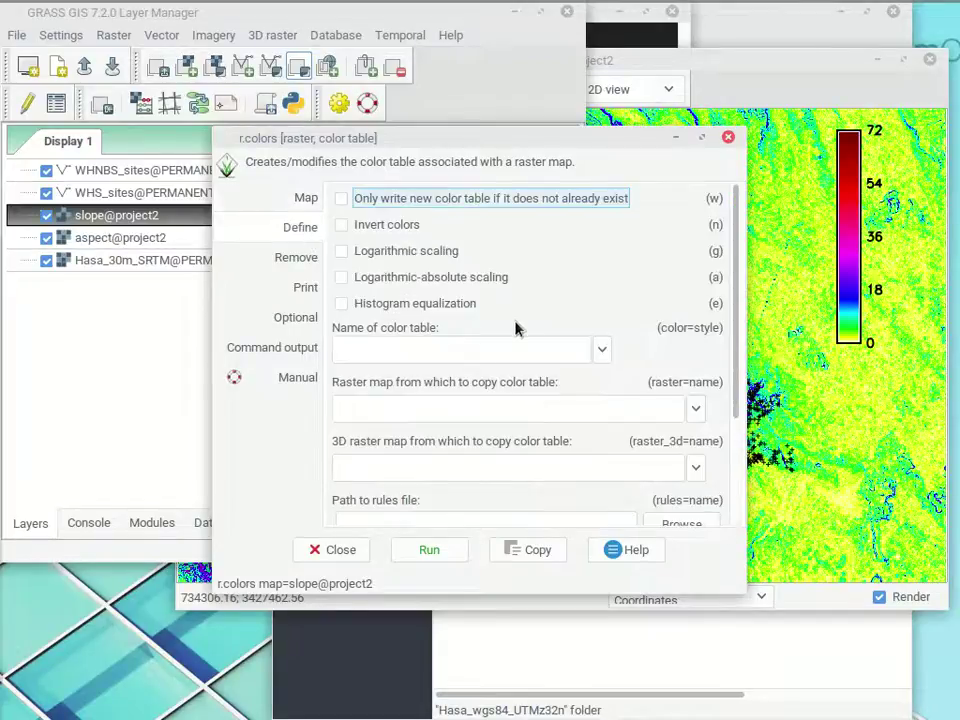
{"action": "left_click", "coordinate": [604, 352]}
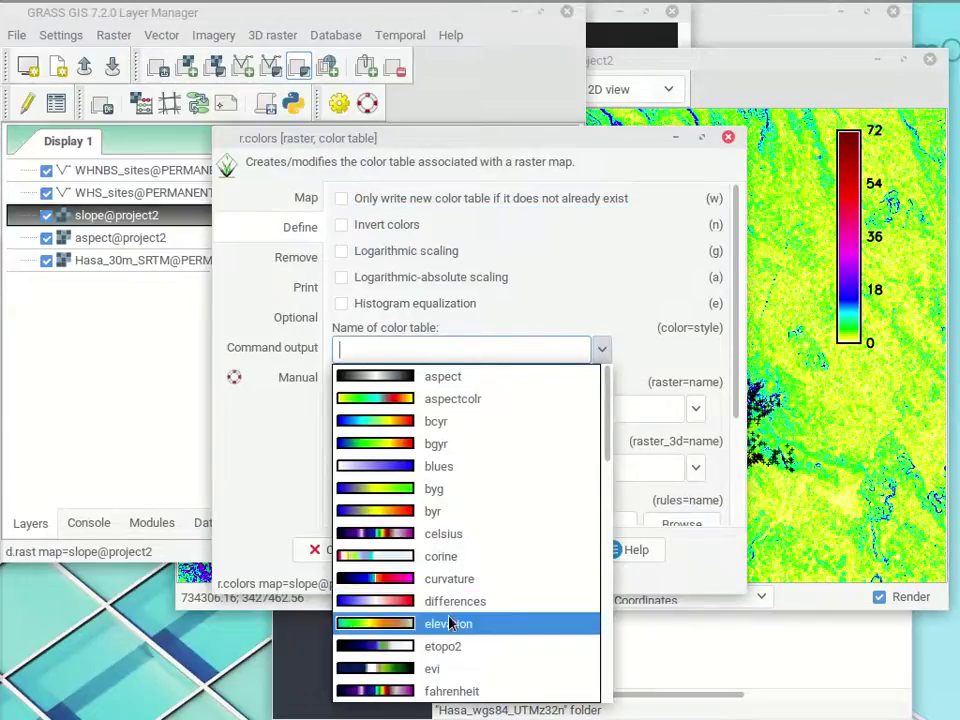
{"action": "left_click", "coordinate": [426, 468]}
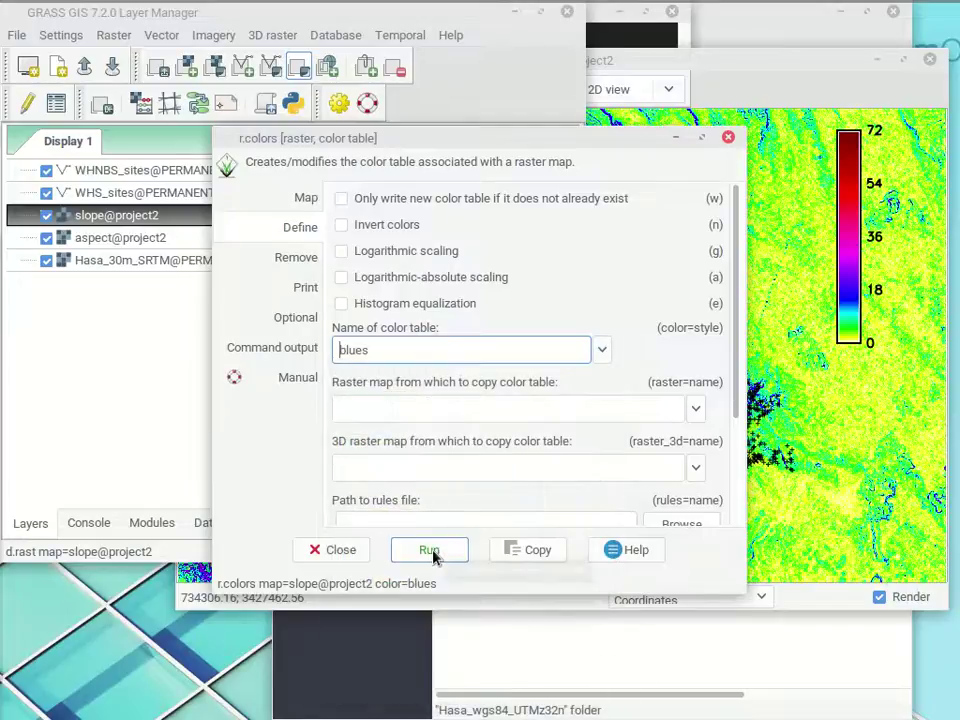
{"action": "left_click", "coordinate": [430, 550]}
{"action": "left_click_drag", "start_coordinate": [621, 141], "coordinate": [238, 356]}
{"action": "left_click", "coordinate": [650, 55]}
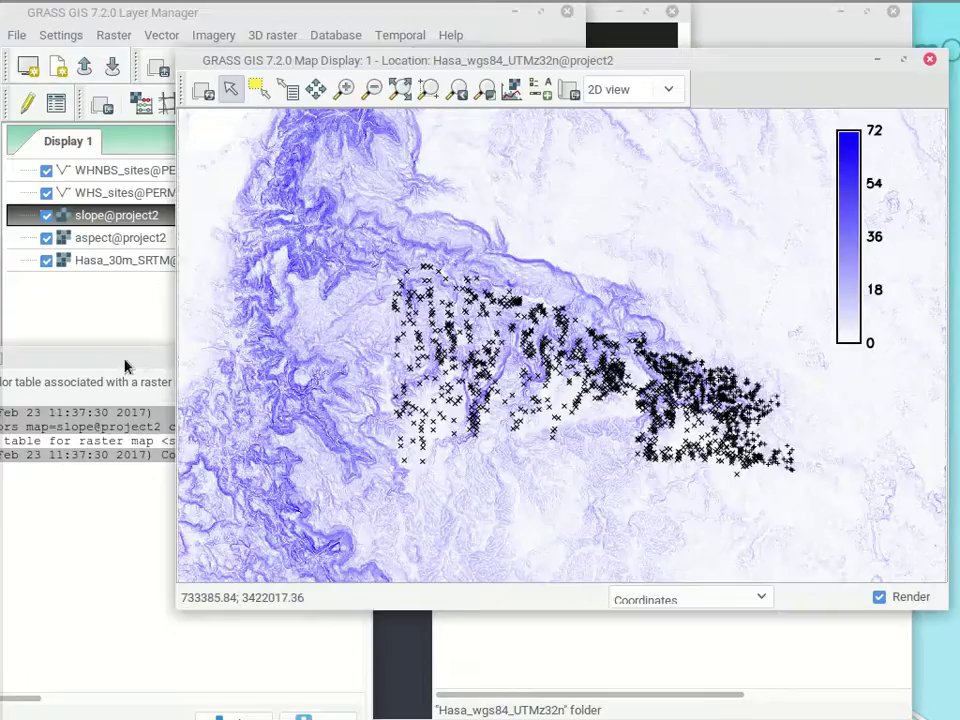
Reapply the blues color table to the slope map with histogram equalization and uncover the map display.
{"action": "left_click_drag", "start_coordinate": [125, 367], "coordinate": [403, 169]}
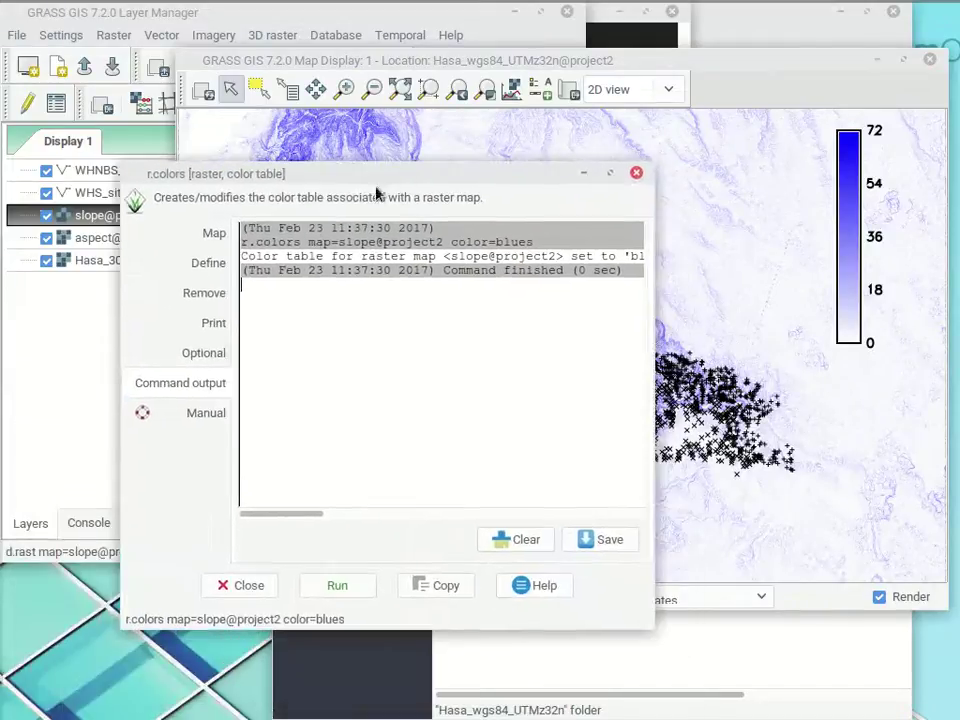
{"action": "left_click", "coordinate": [199, 270]}
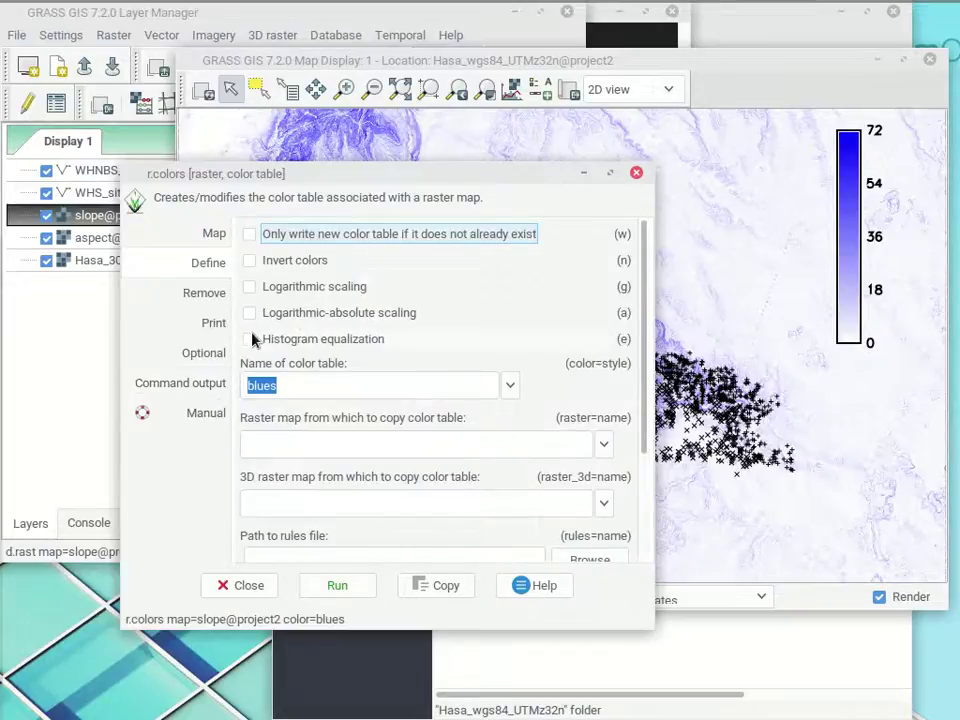
{"action": "left_click", "coordinate": [251, 339]}
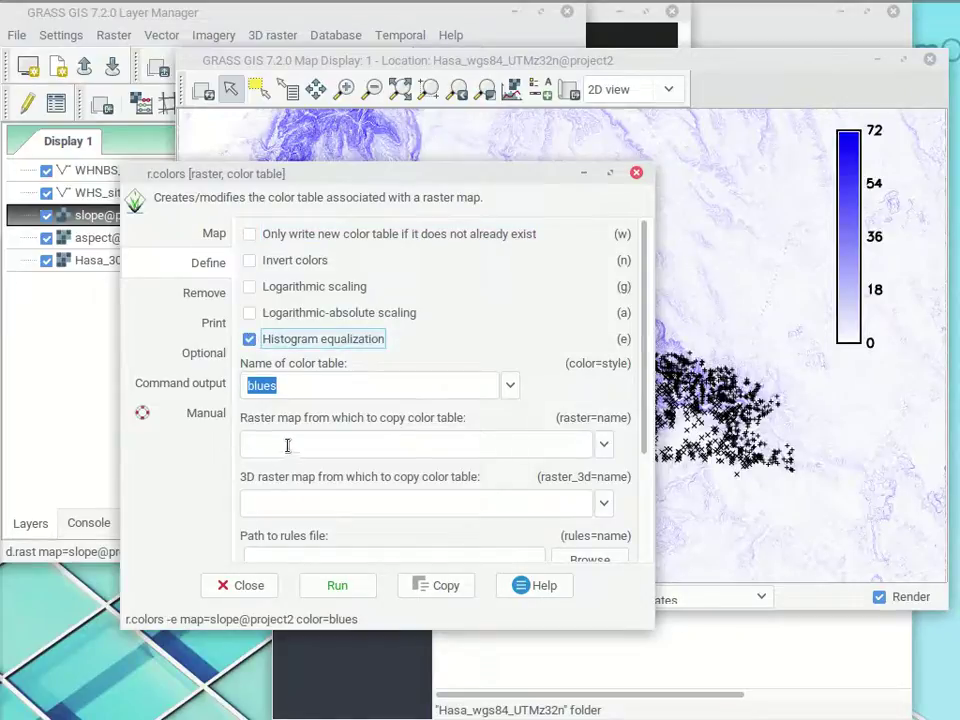
{"action": "left_click", "coordinate": [362, 588]}
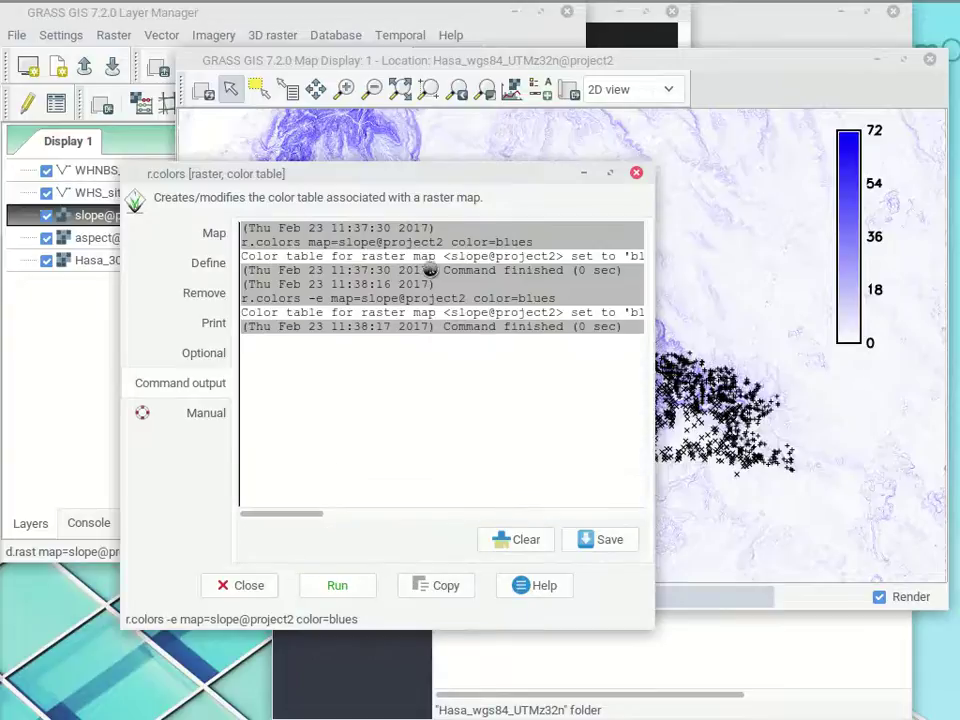
{"action": "left_click_drag", "start_coordinate": [485, 177], "coordinate": [62, 527]}
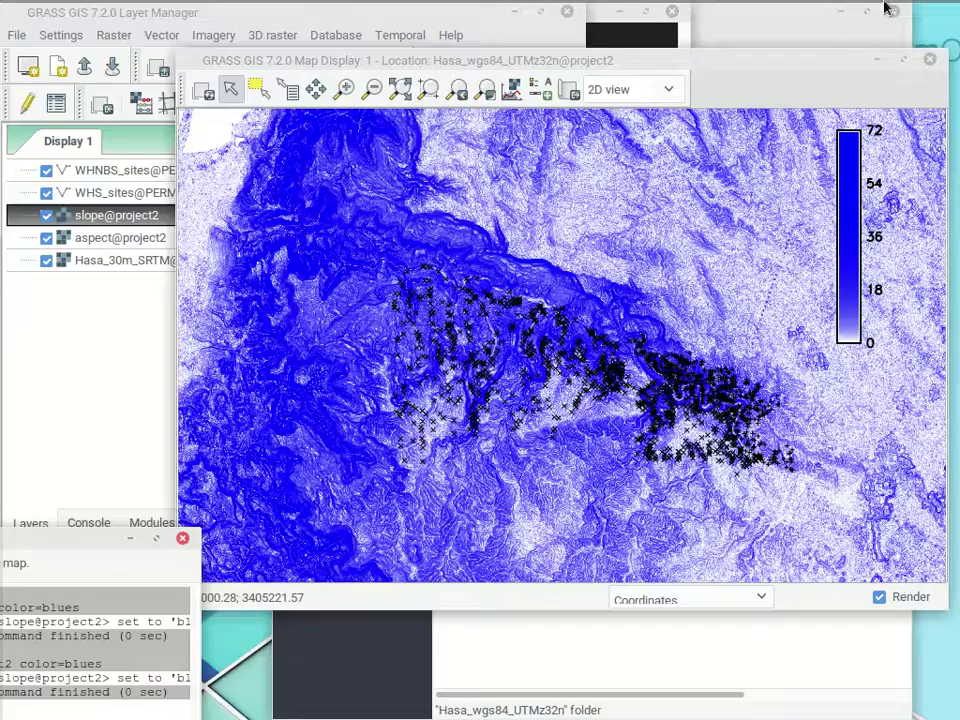
Create a histogram of the slope raster to examine its cell value distribution, and return to the map display.
{"action": "left_click", "coordinate": [513, 89]}
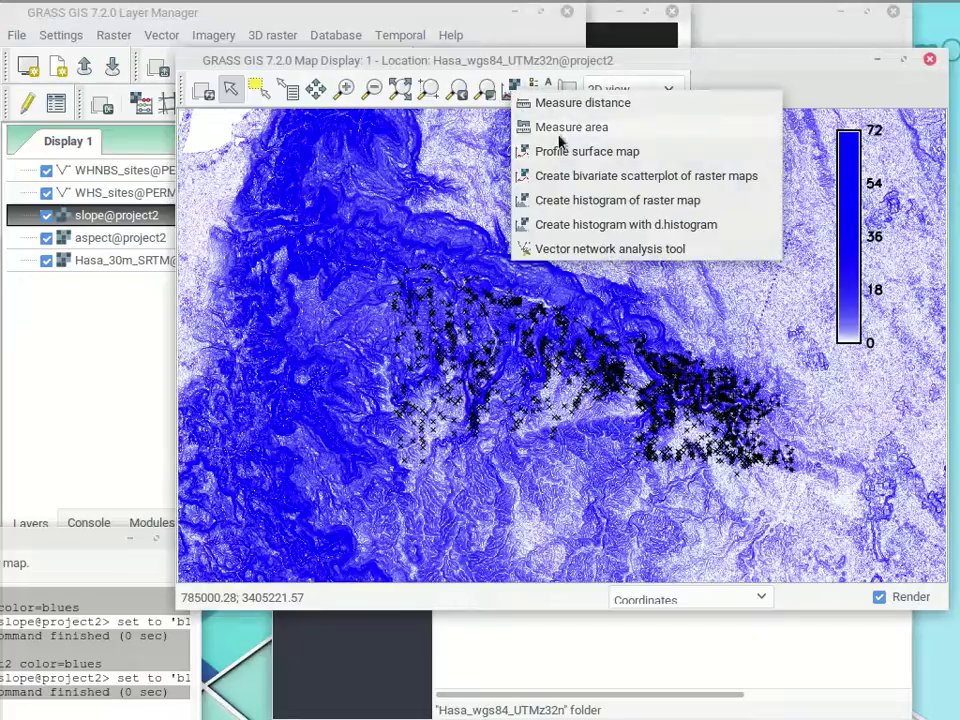
{"action": "left_click", "coordinate": [613, 201]}
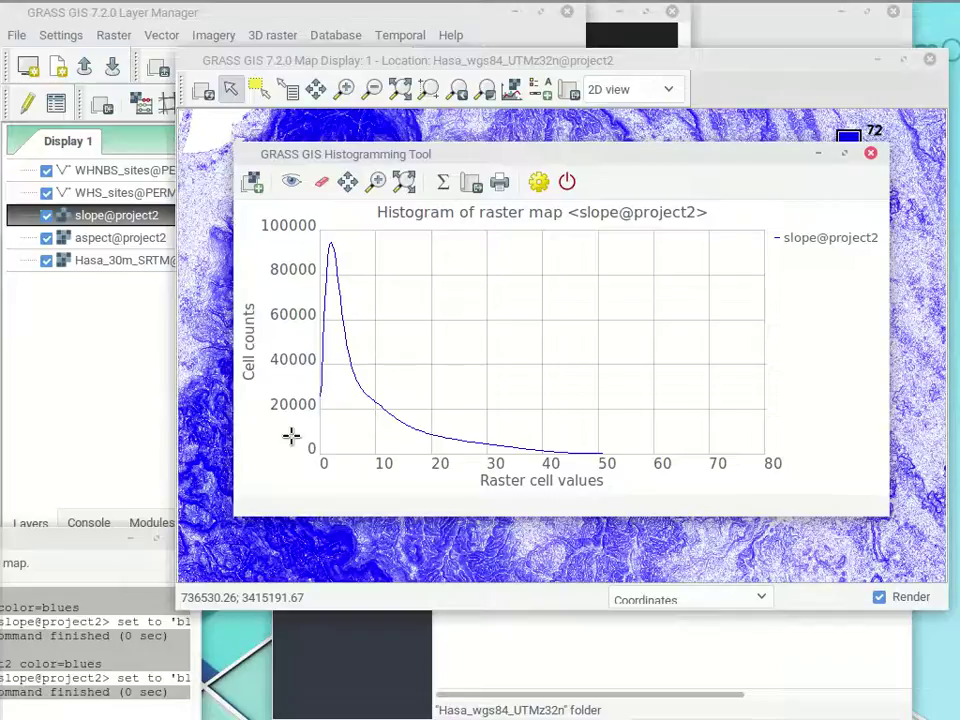
{"action": "left_click_drag", "start_coordinate": [75, 540], "coordinate": [174, 432]}
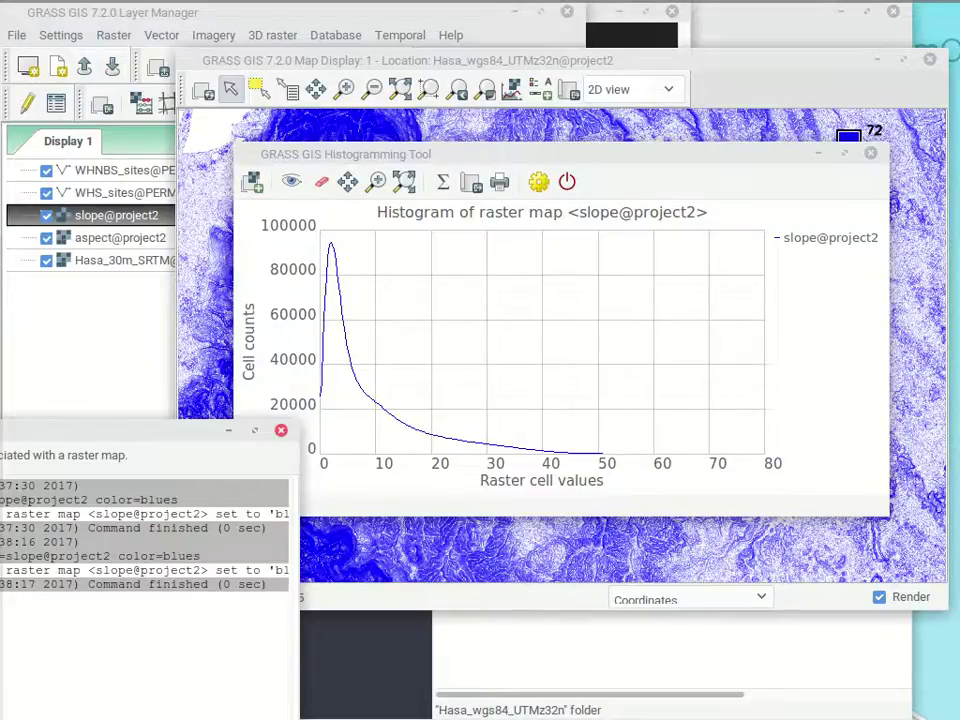
{"action": "mouse_move", "coordinate": [3, 470]}
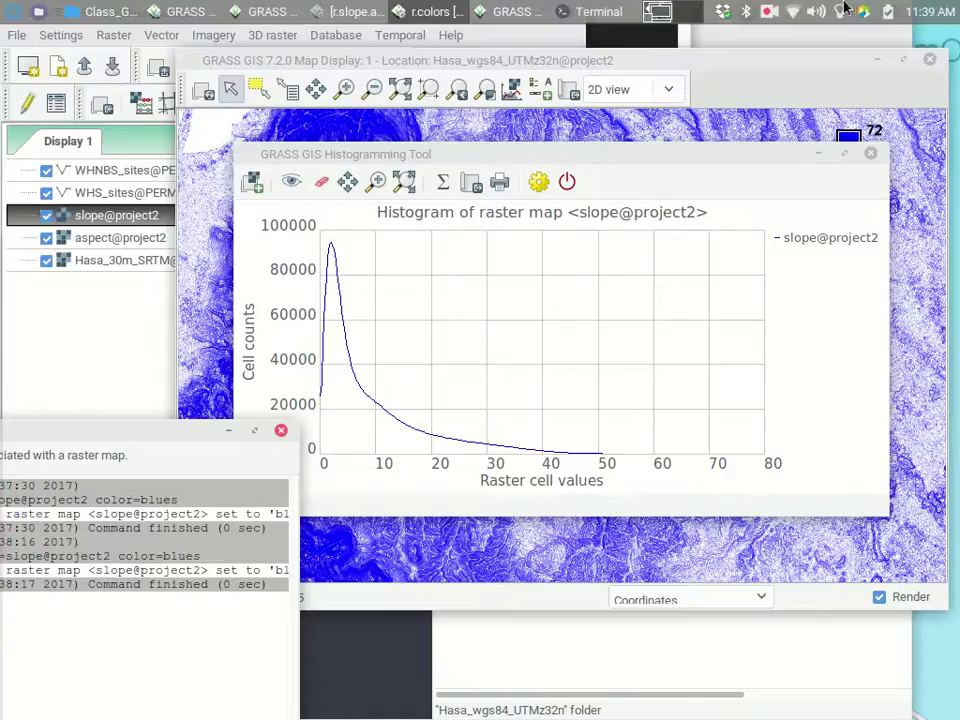
{"action": "left_click", "coordinate": [810, 62]}
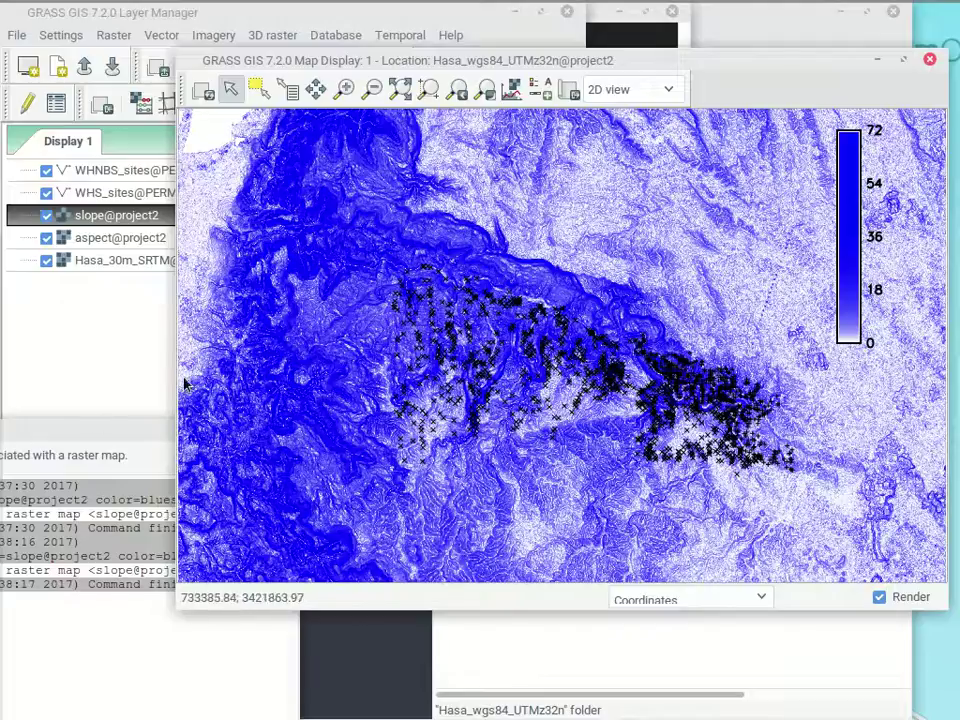
Replace histogram equalization with logarithmic-absolute scaling for the blues color table, run it, and view the recolored slope map.
{"action": "left_click_drag", "start_coordinate": [121, 430], "coordinate": [423, 240]}
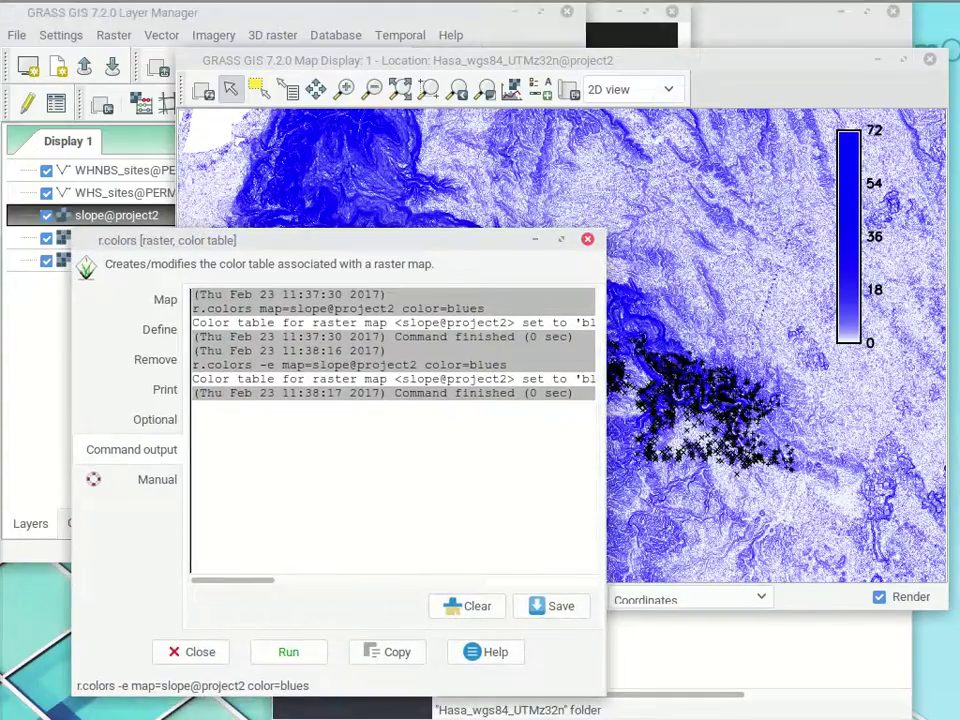
{"action": "mouse_move", "coordinate": [3, 250]}
{"action": "left_click", "coordinate": [157, 333]}
{"action": "left_click", "coordinate": [200, 405]}
{"action": "left_click", "coordinate": [238, 382]}
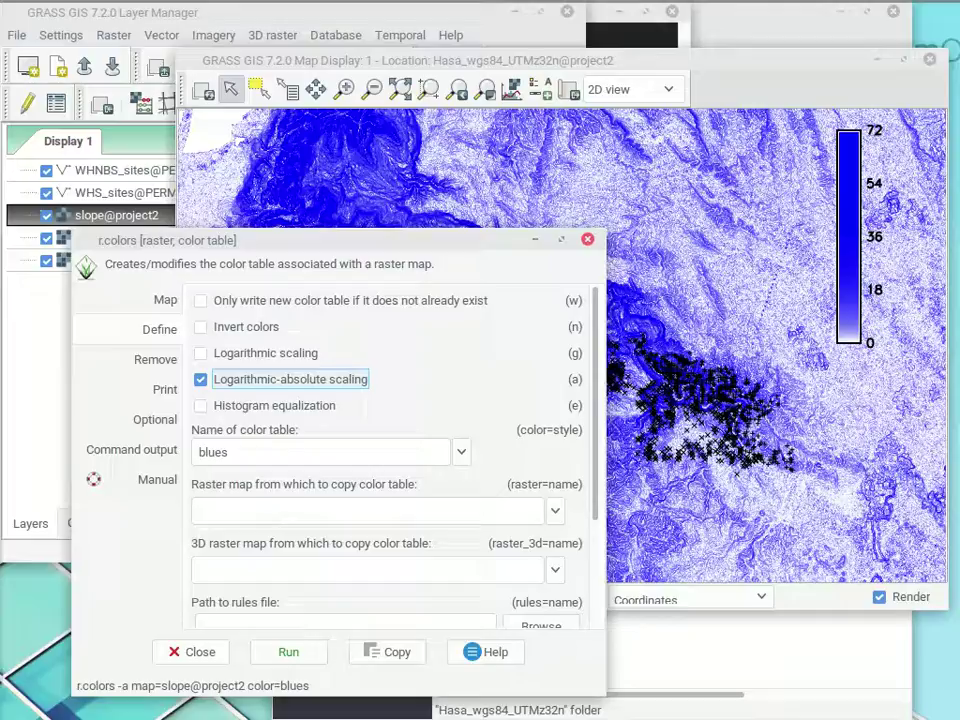
{"action": "left_click", "coordinate": [300, 653]}
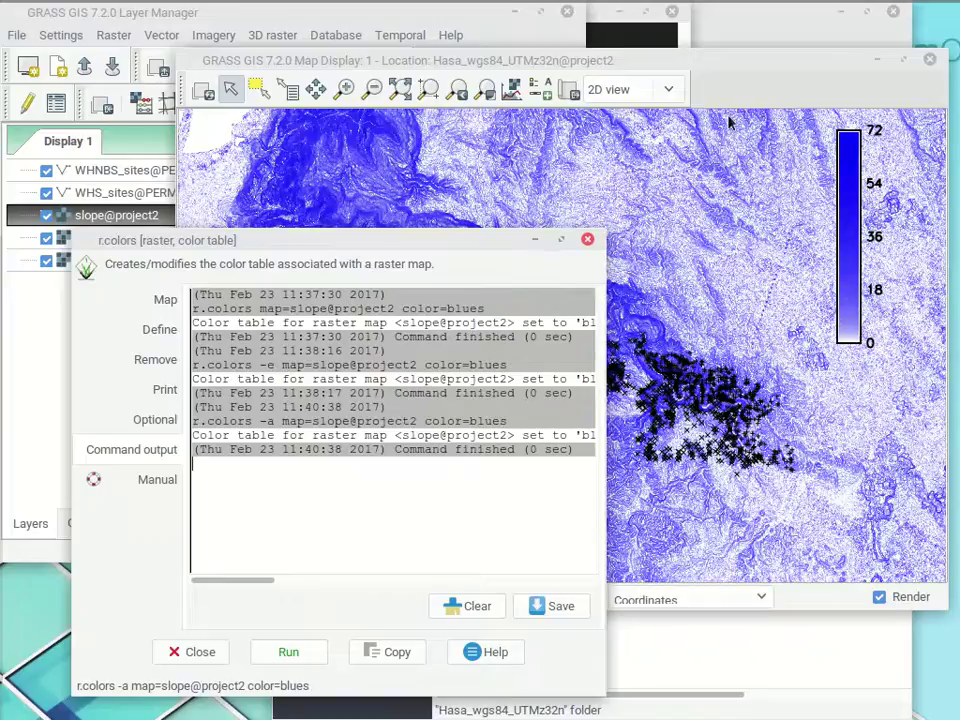
{"action": "left_click", "coordinate": [571, 62]}
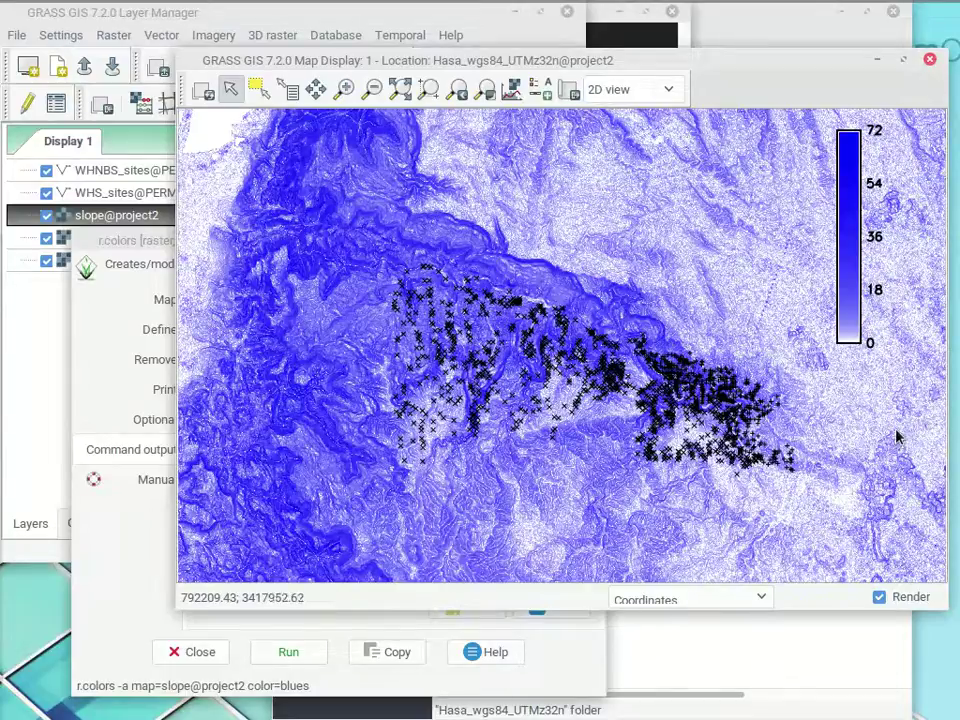
Bring back the slope histogram and move it below the map legend to compare the value distribution with the colors.
{"action": "mouse_move", "coordinate": [410, 6]}
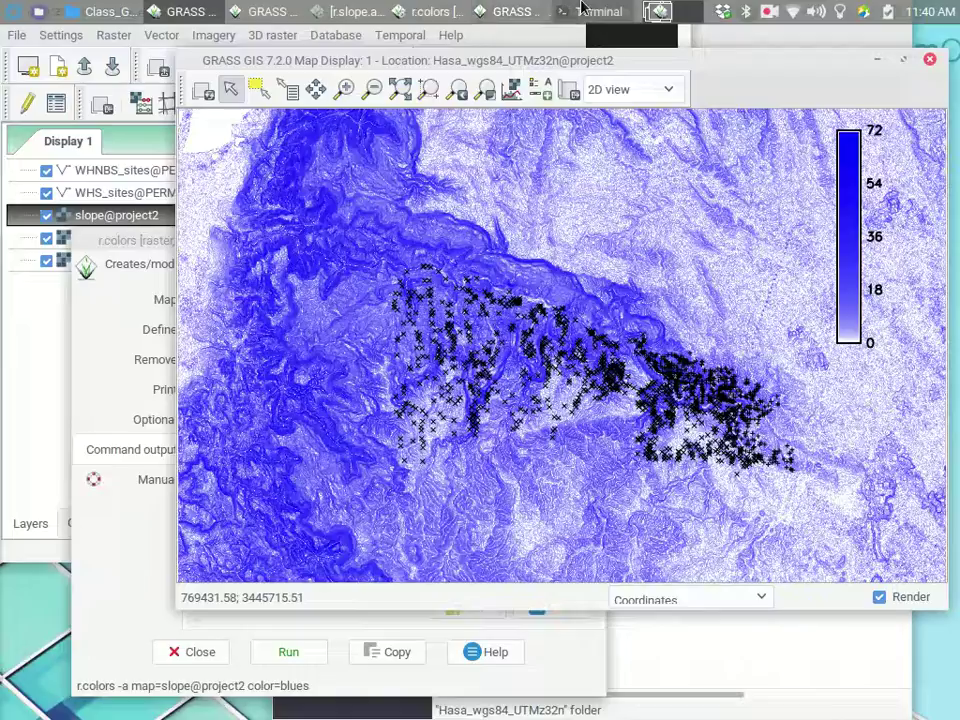
{"action": "left_click", "coordinate": [514, 10]}
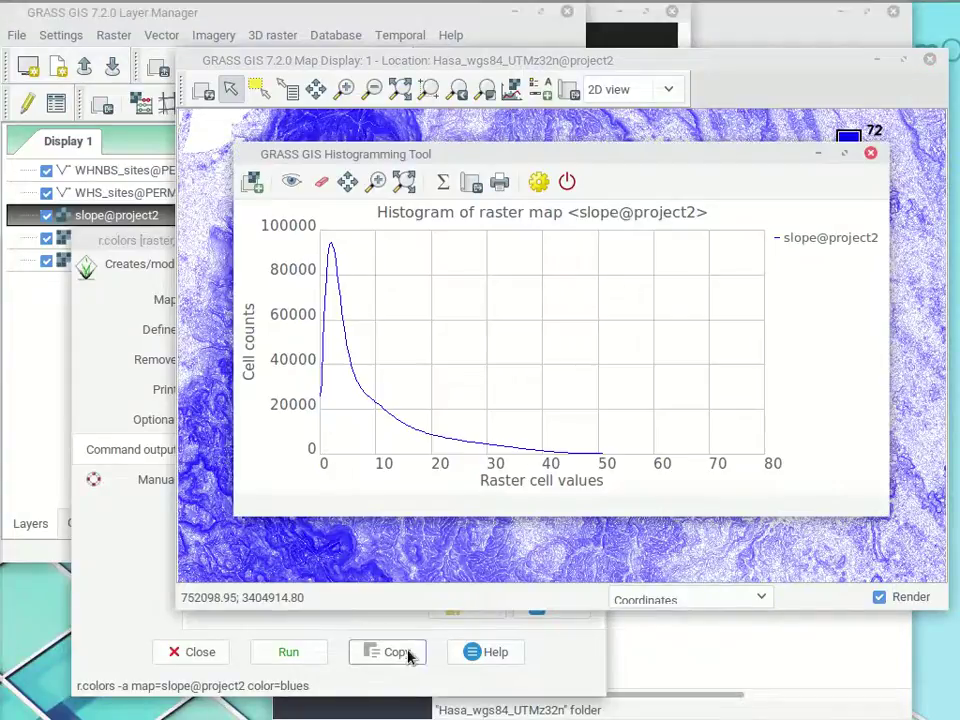
{"action": "left_click_drag", "start_coordinate": [648, 160], "coordinate": [619, 379]}
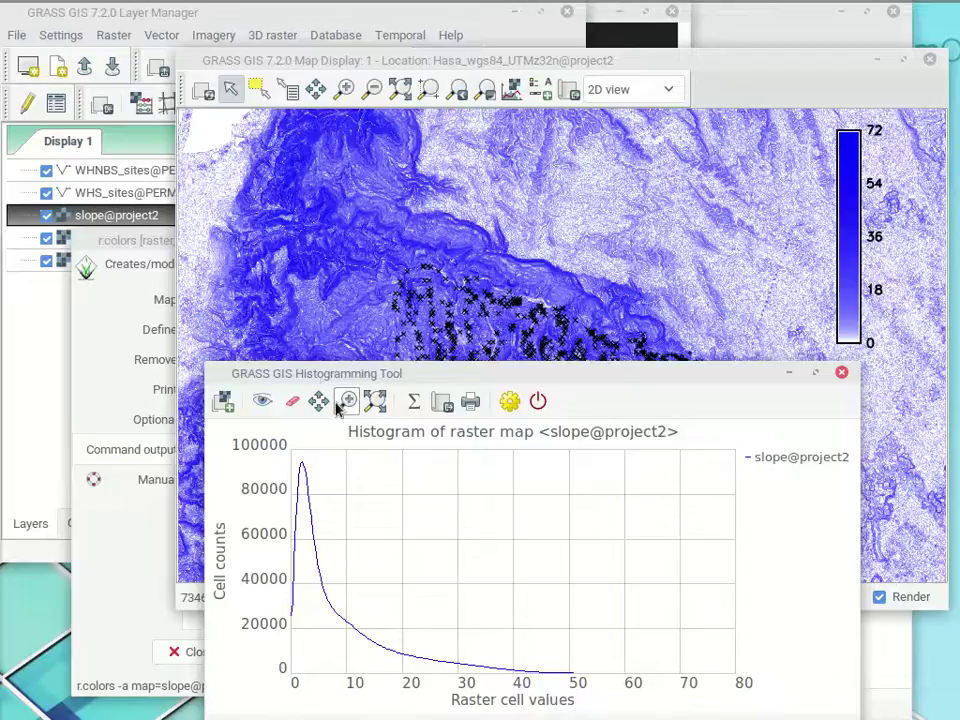
Turn off logarithmic-absolute scaling, apply the slope color table to the slope map, and bring the map display forward.
{"action": "left_click", "coordinate": [136, 280]}
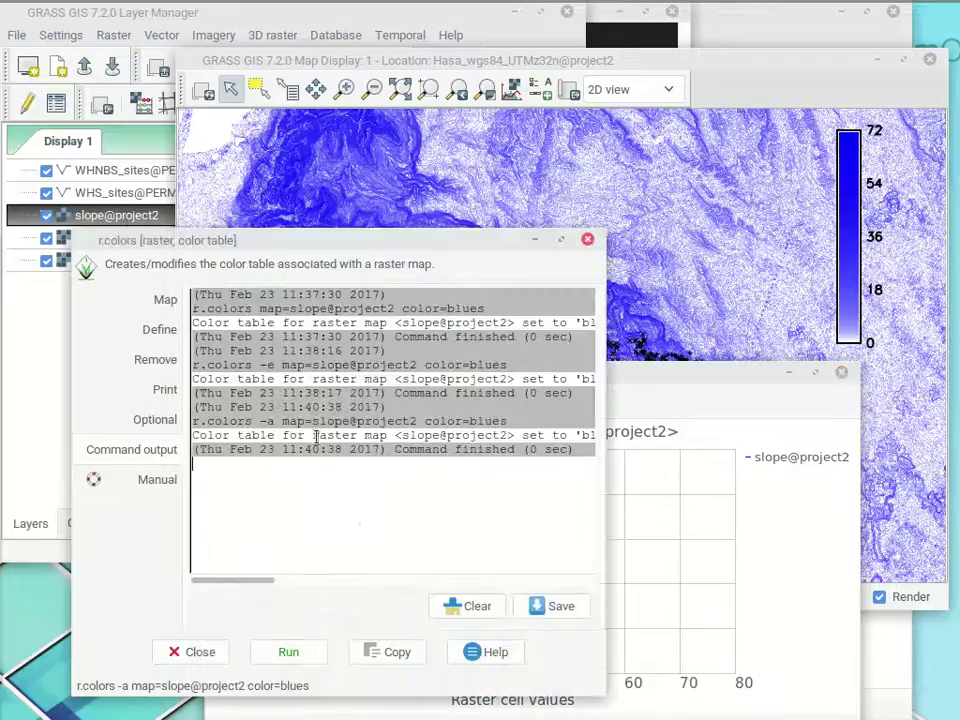
{"action": "left_click", "coordinate": [148, 302]}
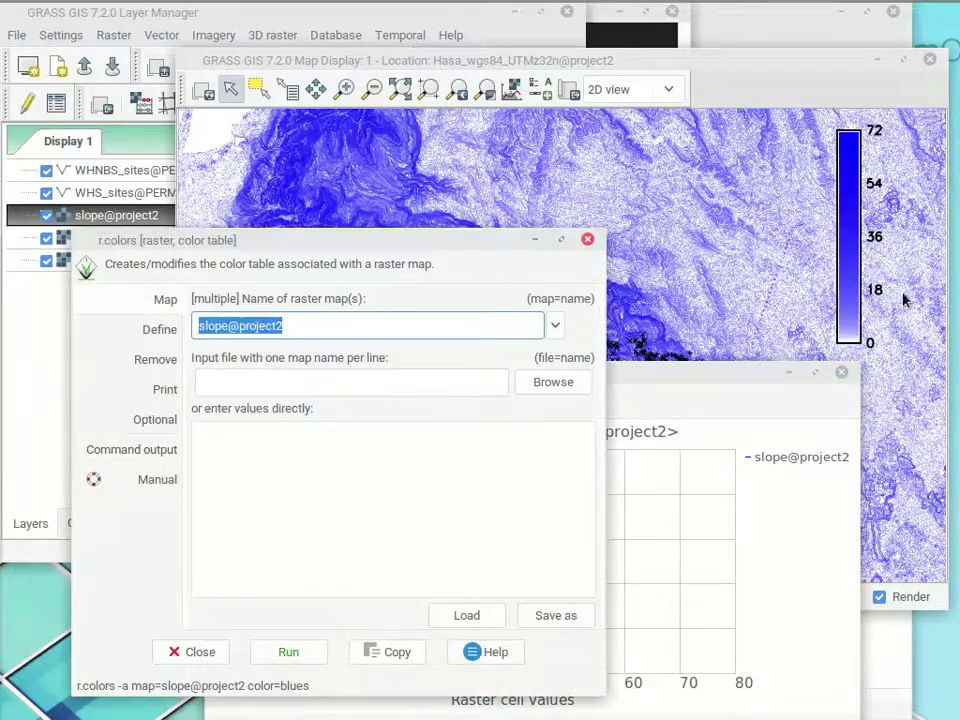
{"action": "left_click", "coordinate": [118, 331]}
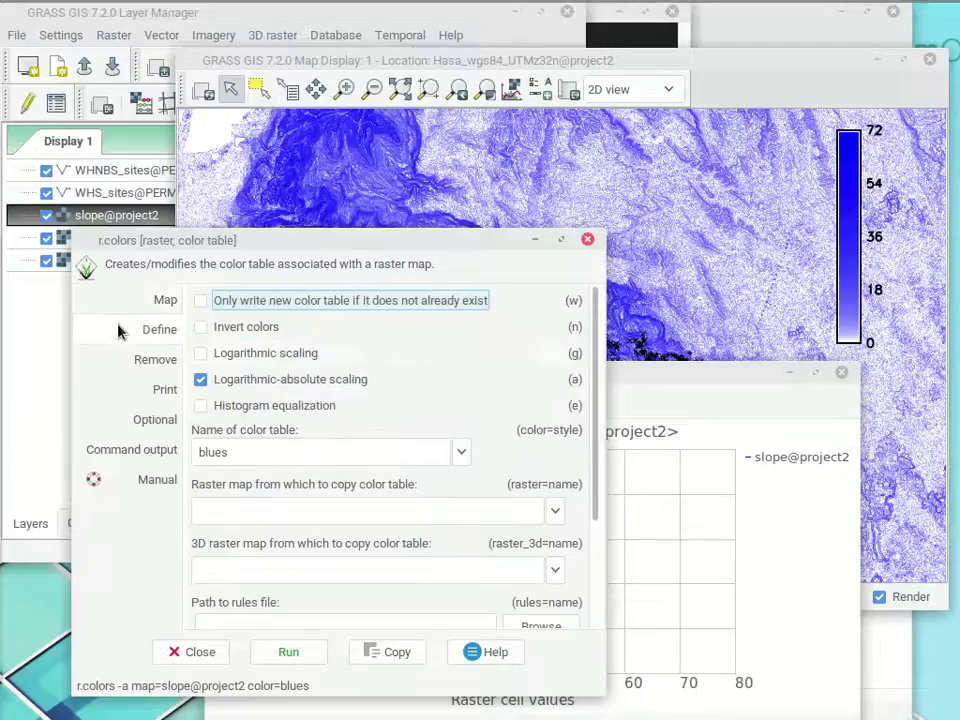
{"action": "left_click", "coordinate": [274, 380]}
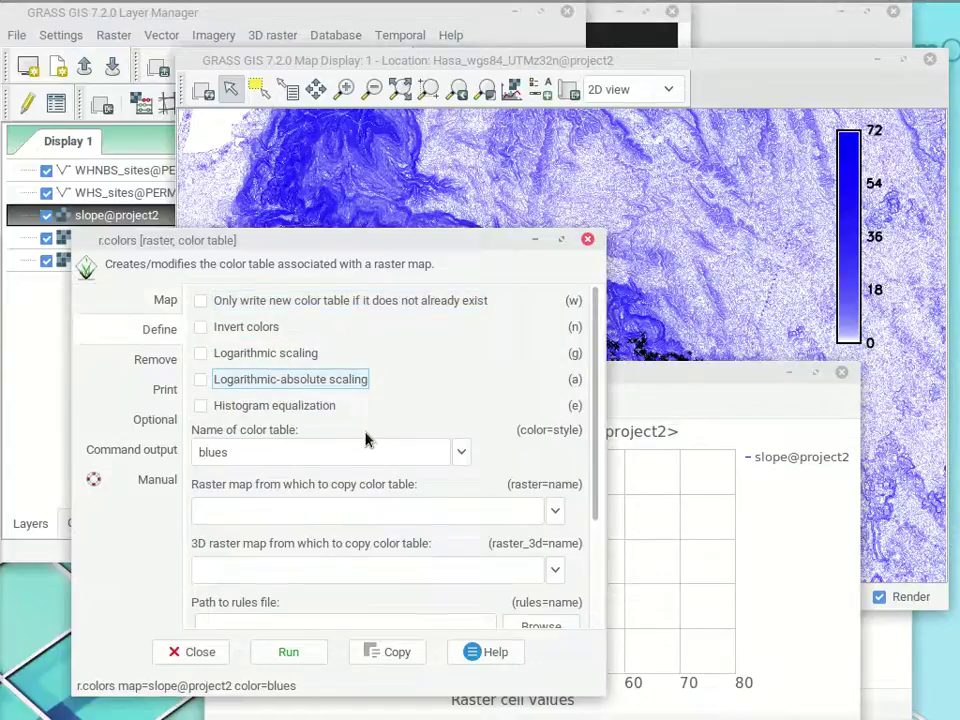
{"action": "left_click", "coordinate": [443, 450]}
{"action": "scroll", "coordinate": [400, 350], "scroll_direction": "down", "scroll_amount": 7}
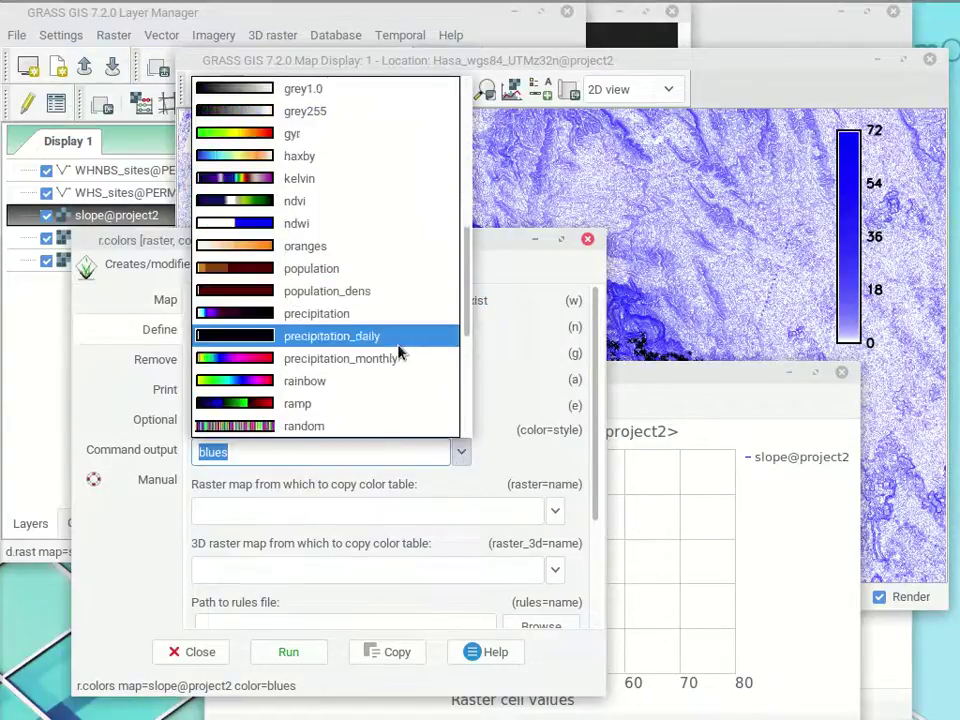
{"action": "scroll", "coordinate": [398, 352], "scroll_direction": "down", "scroll_amount": 3}
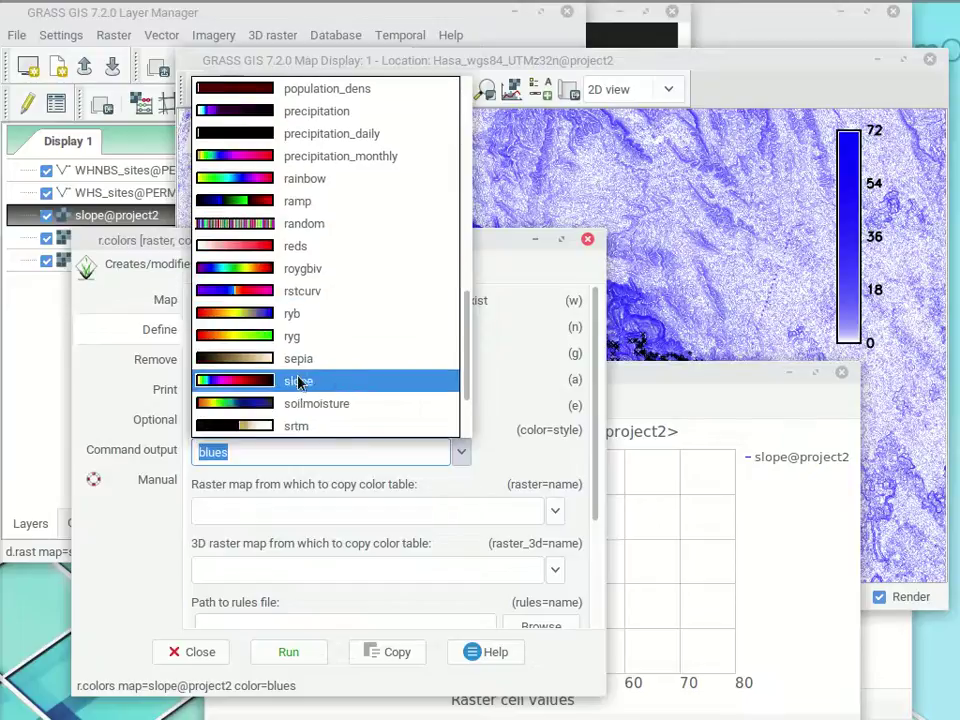
{"action": "left_click", "coordinate": [299, 381]}
{"action": "left_click", "coordinate": [314, 651]}
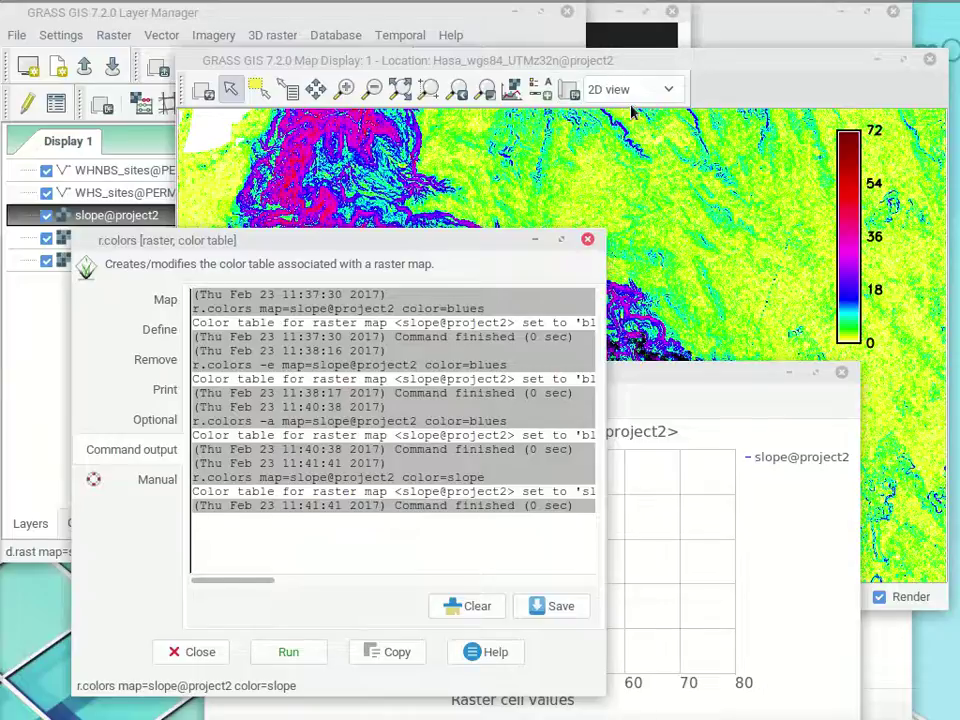
{"action": "left_click", "coordinate": [774, 86]}
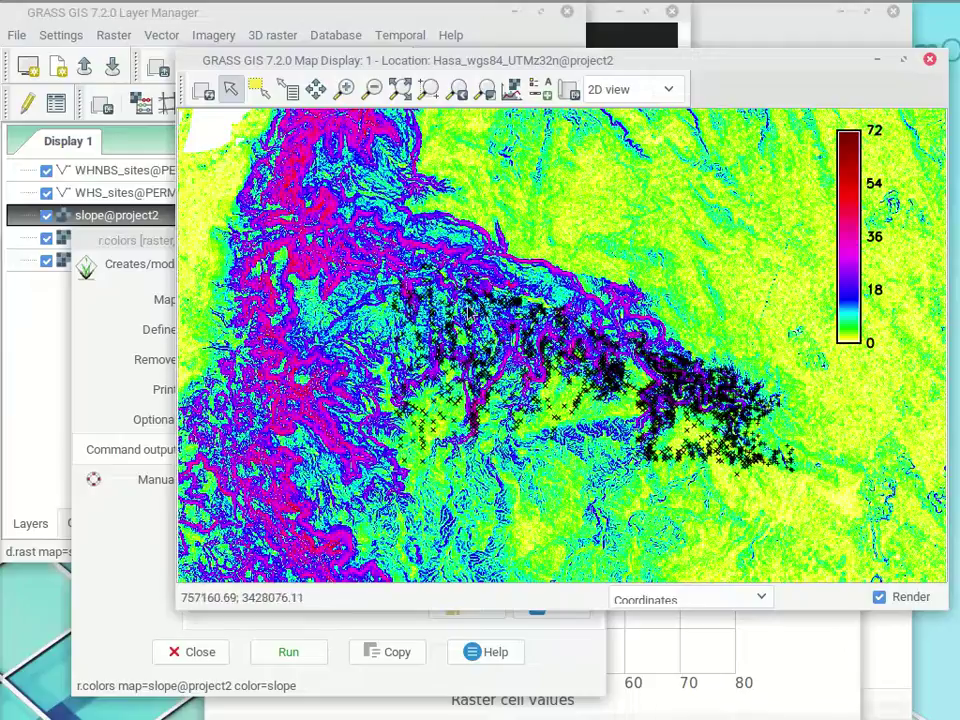
Close the color table dialog and limit the slope layer's display to values 0-10.
{"action": "left_click", "coordinate": [128, 250]}
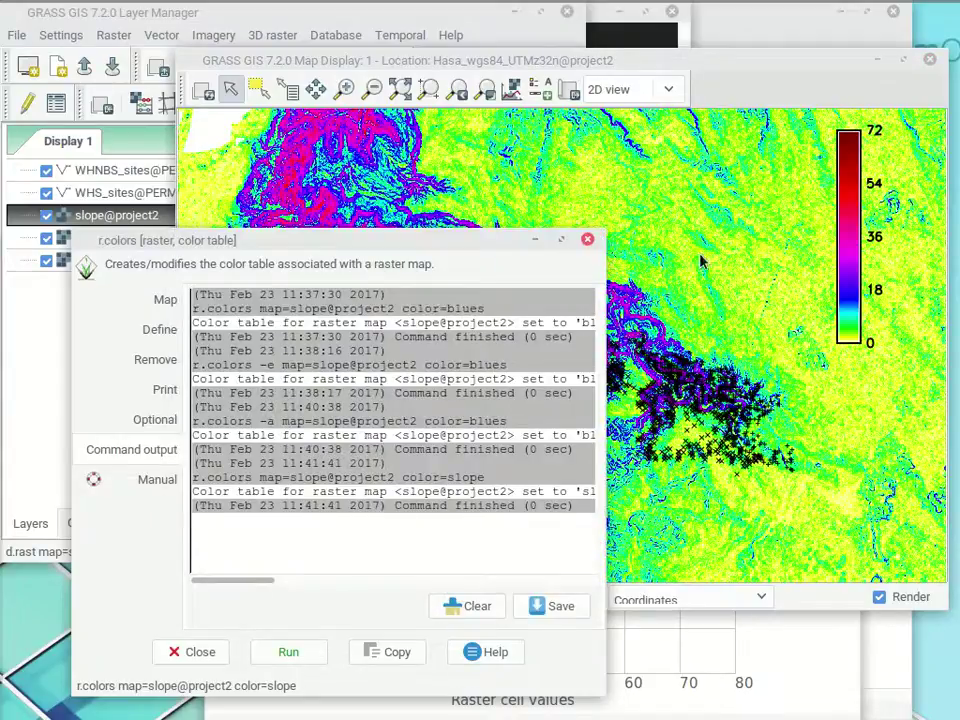
{"action": "left_click", "coordinate": [587, 239]}
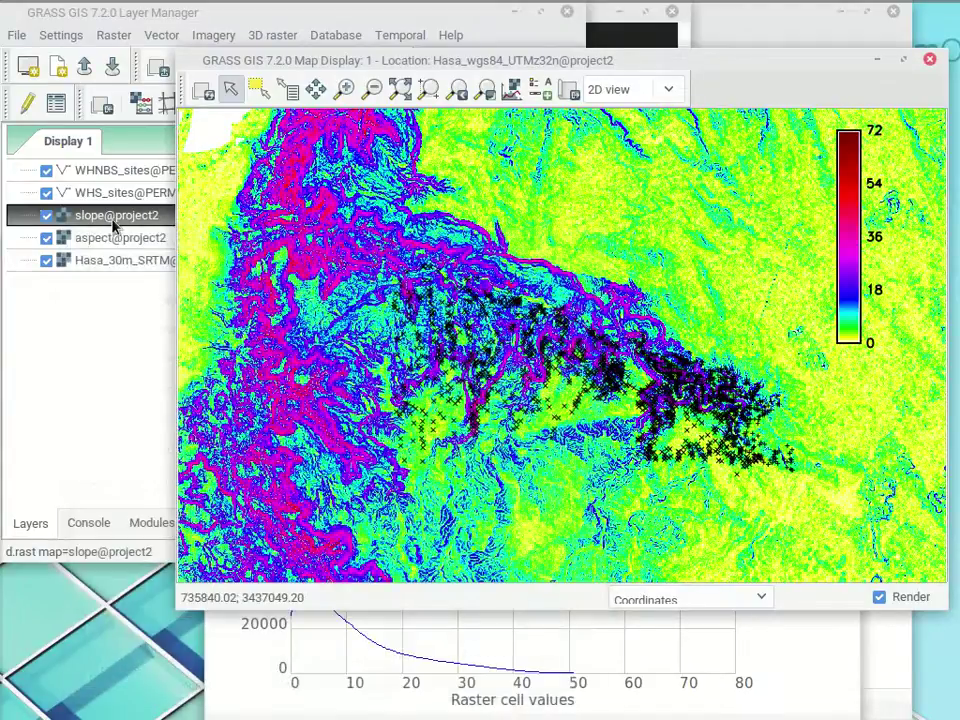
{"action": "right_click", "coordinate": [114, 227]}
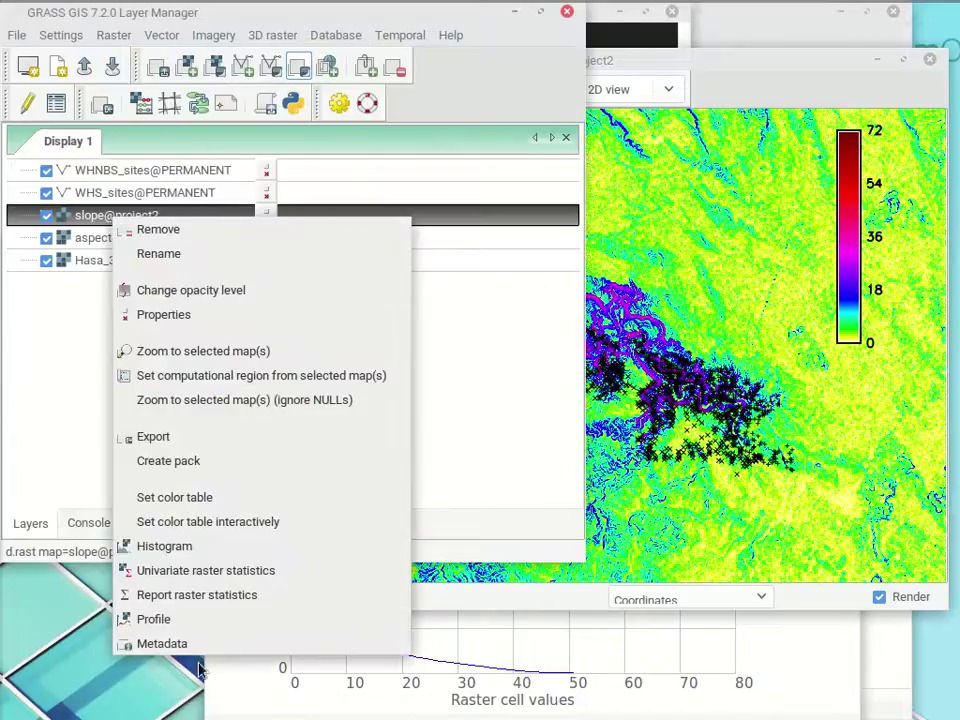
{"action": "left_click", "coordinate": [194, 316]}
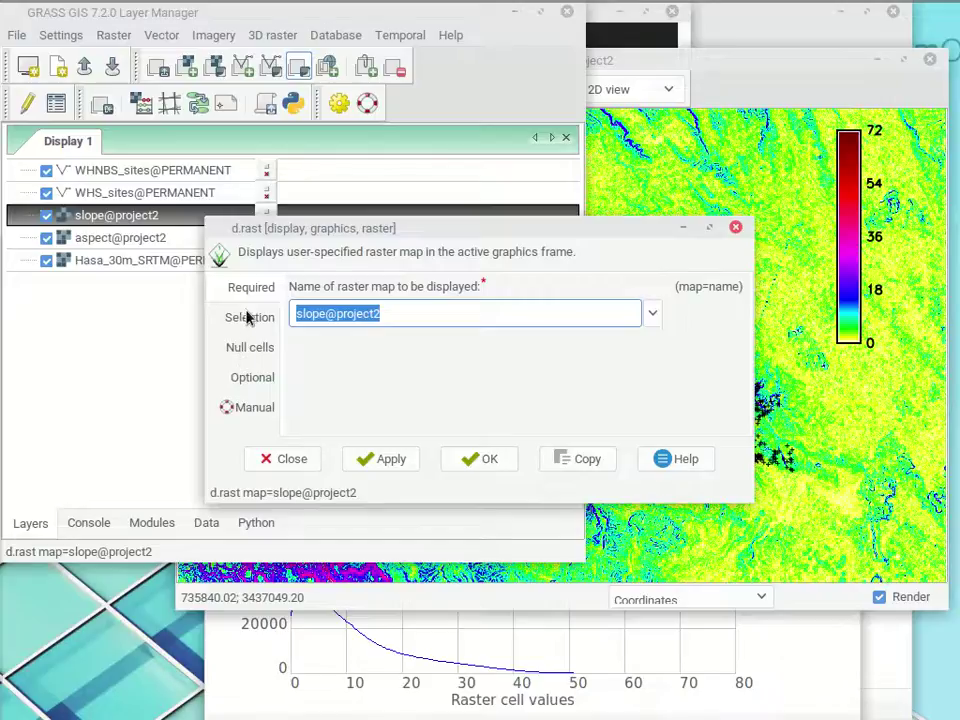
{"action": "left_click", "coordinate": [249, 317]}
{"action": "left_click", "coordinate": [366, 335]}
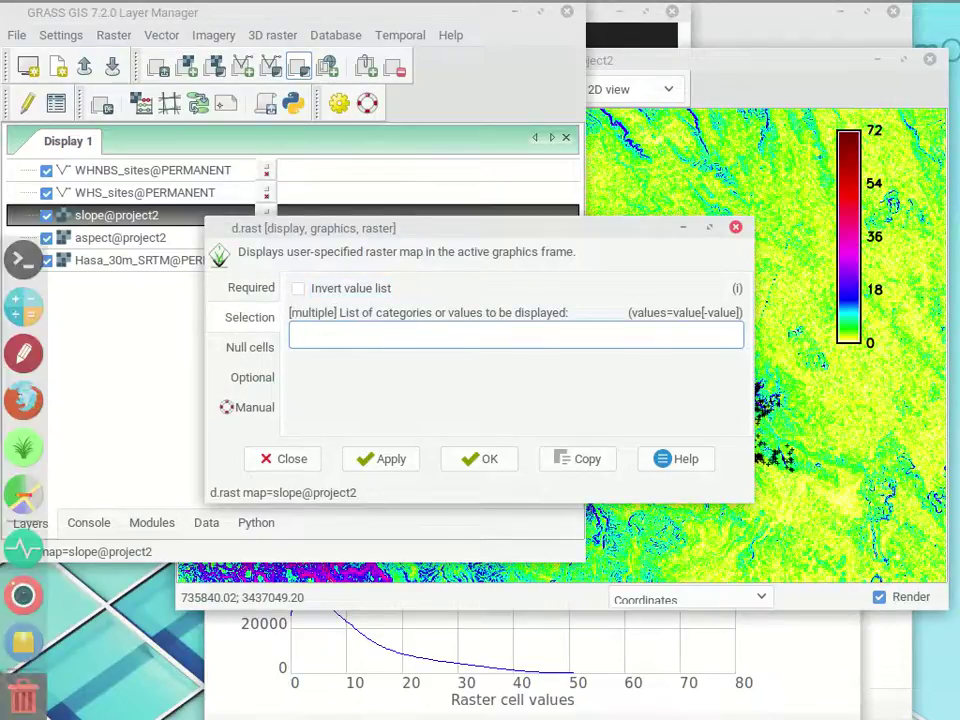
{"action": "type", "text": "0-10"}
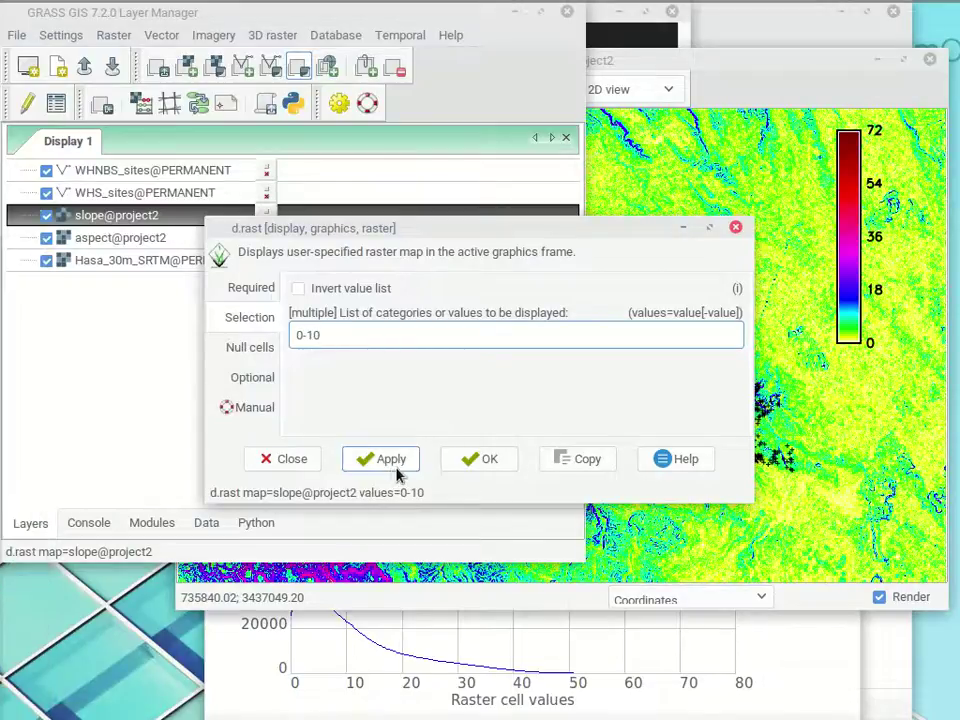
{"action": "left_click_drag", "start_coordinate": [444, 233], "coordinate": [362, 208]}
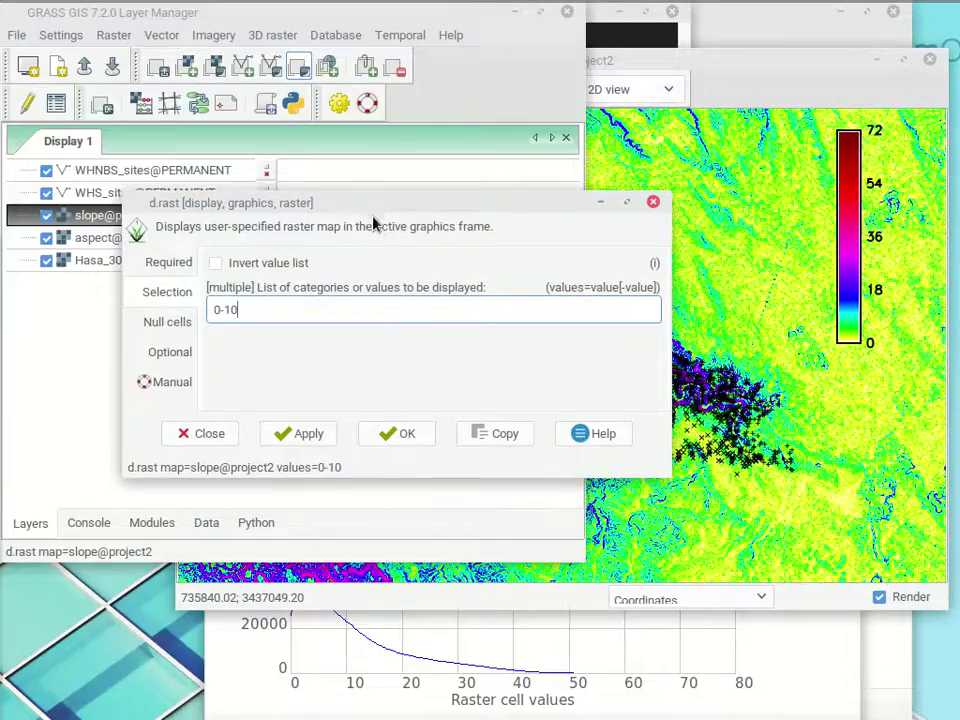
{"action": "left_click", "coordinate": [318, 433]}
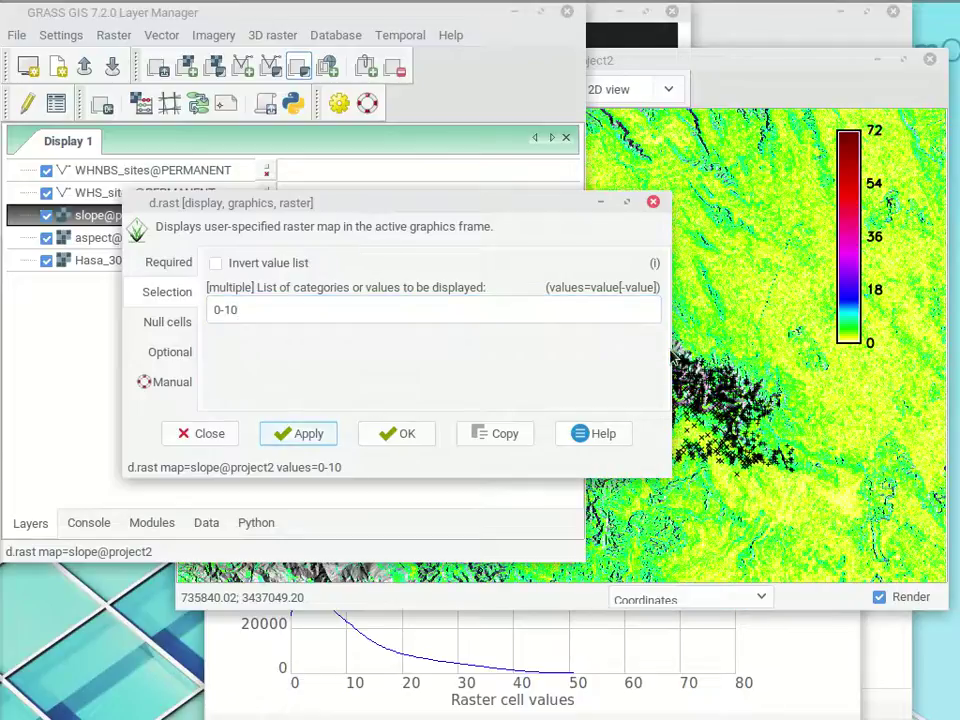
Hide the aspect and Hasa_30m_SRTM layers so only the filtered slope raster and sites are drawn, and view the map.
{"action": "left_click", "coordinate": [724, 78]}
{"action": "mouse_move", "coordinate": [43, 335]}
{"action": "left_click", "coordinate": [3, 293]}
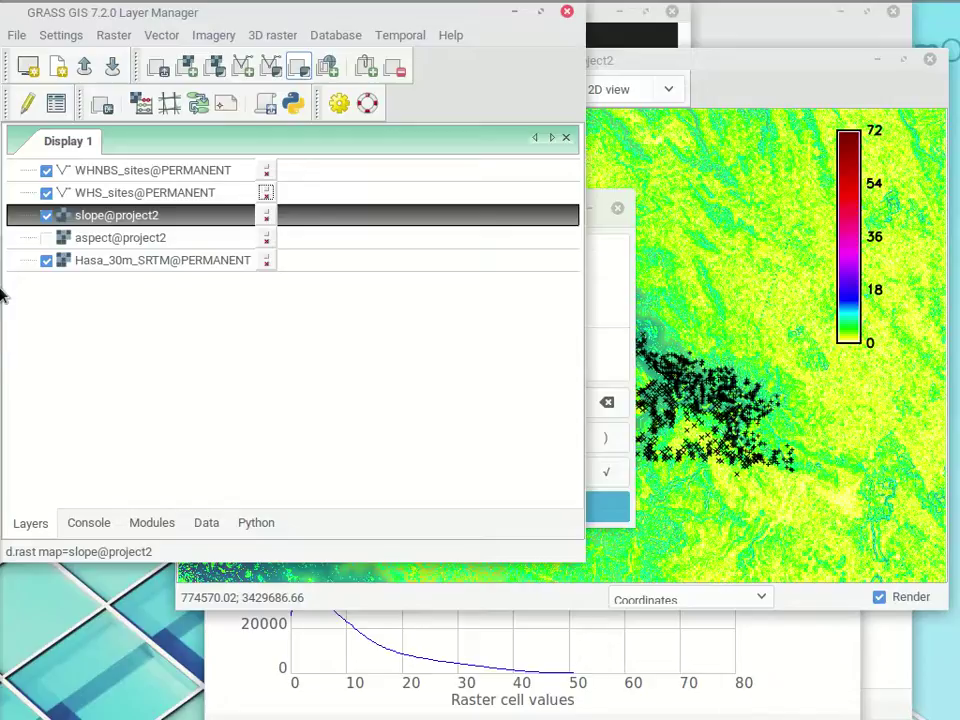
{"action": "left_click", "coordinate": [46, 260]}
{"action": "left_click", "coordinate": [810, 88]}
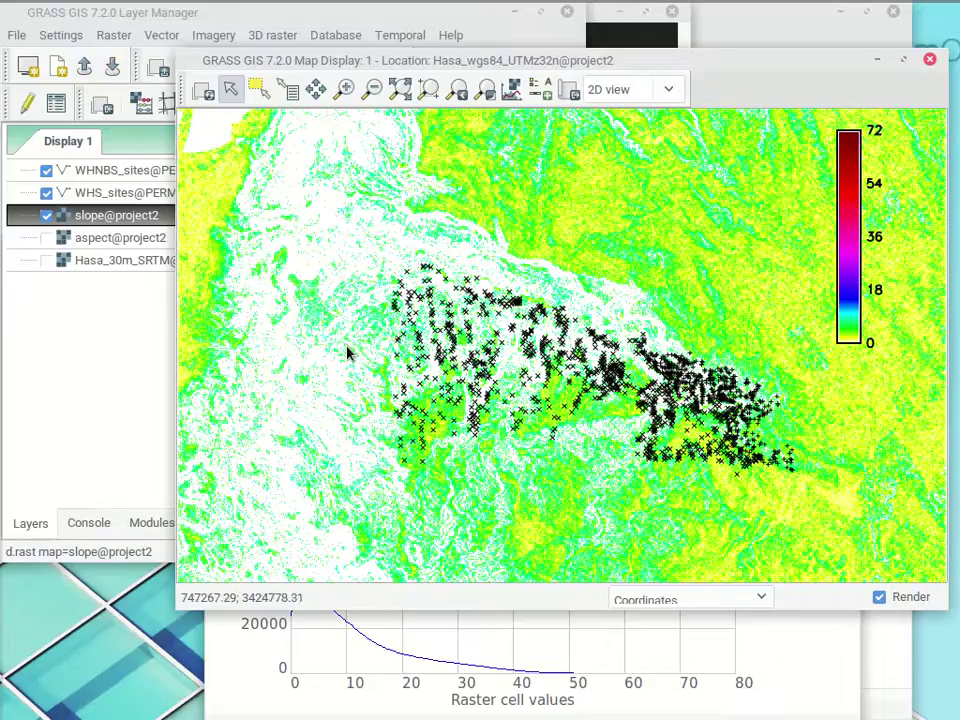
Show the Hasa_30m_SRTM elevation beneath the filtered slope cells for comparison, hide it again, and return to the map display.
{"action": "left_click", "coordinate": [46, 260]}
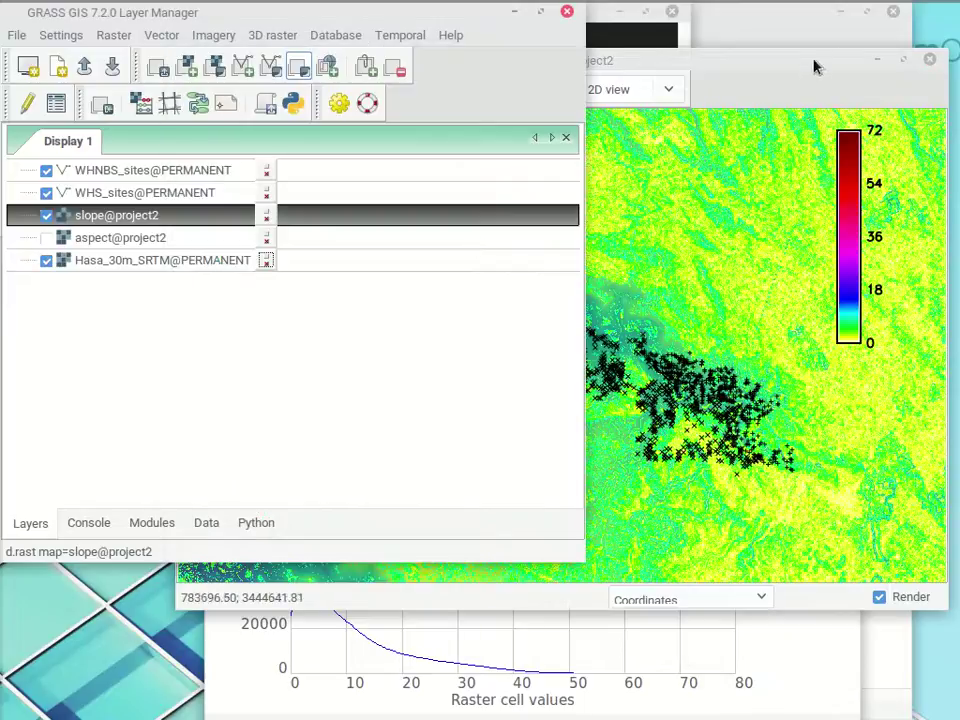
{"action": "left_click", "coordinate": [595, 60]}
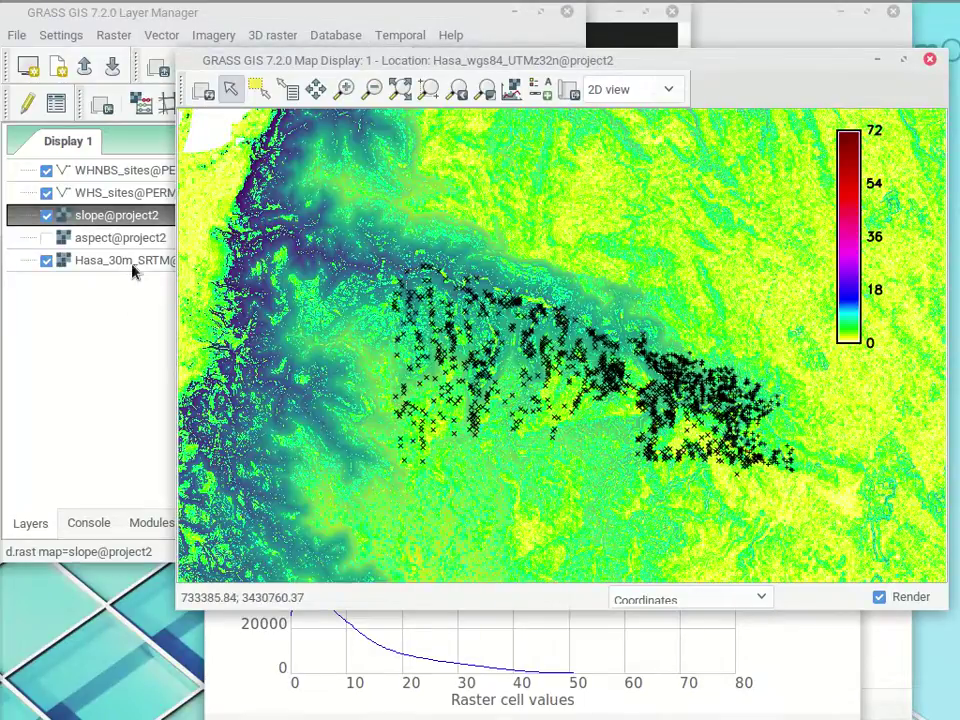
{"action": "left_click", "coordinate": [46, 260]}
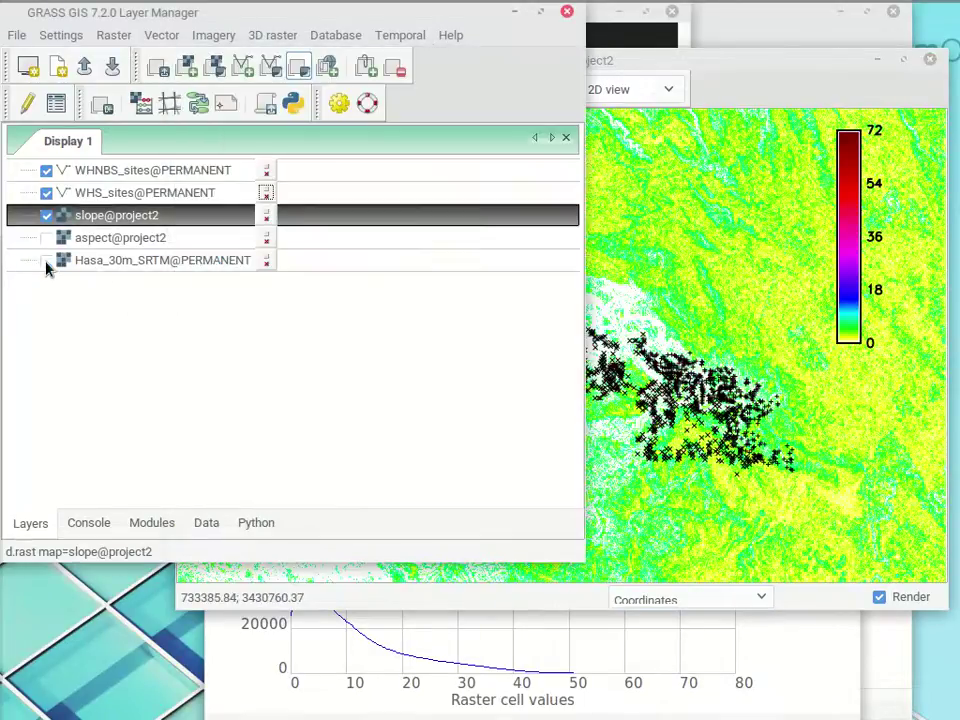
{"action": "left_click", "coordinate": [806, 59]}
Return to the slope layer's display settings and narrow the displayed values to 0-5.
{"action": "left_click", "coordinate": [525, 11]}
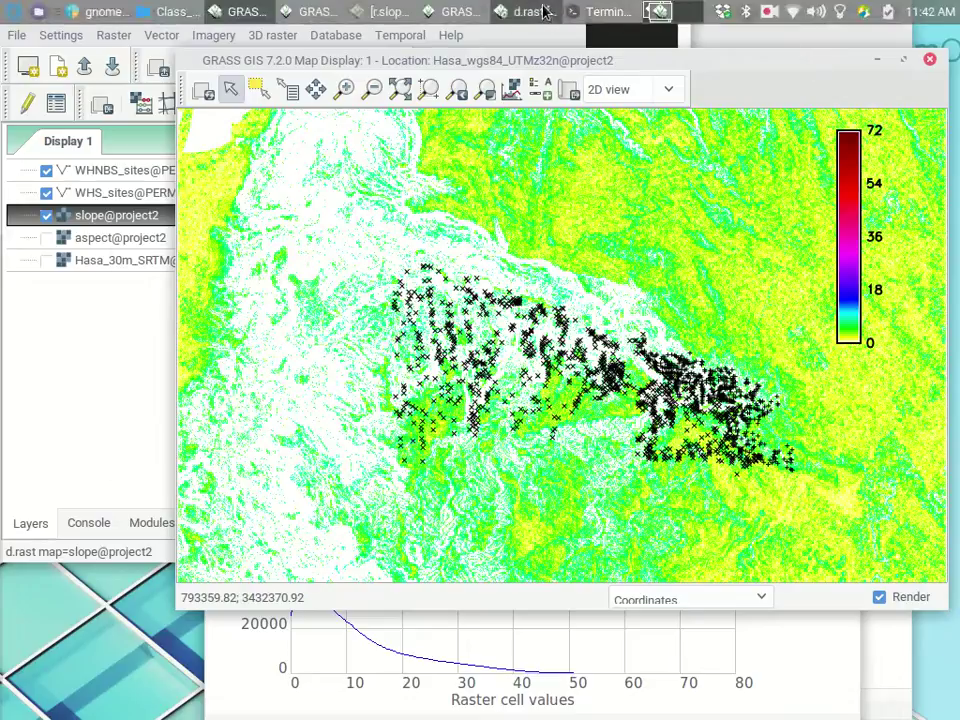
{"action": "left_click", "coordinate": [251, 316]}
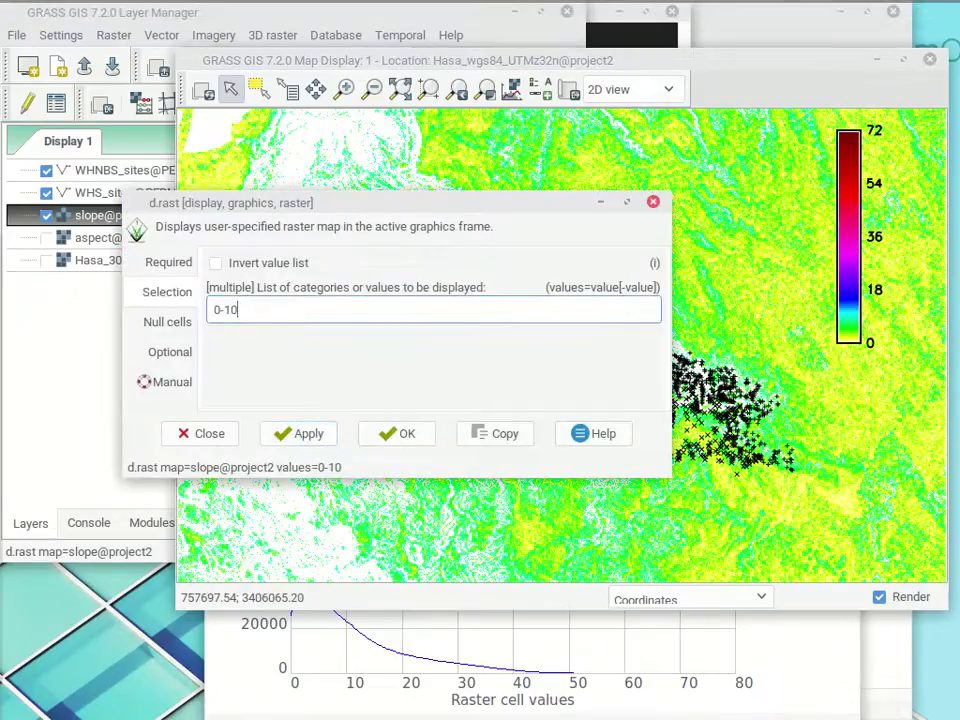
{"action": "type", "text": "5"}
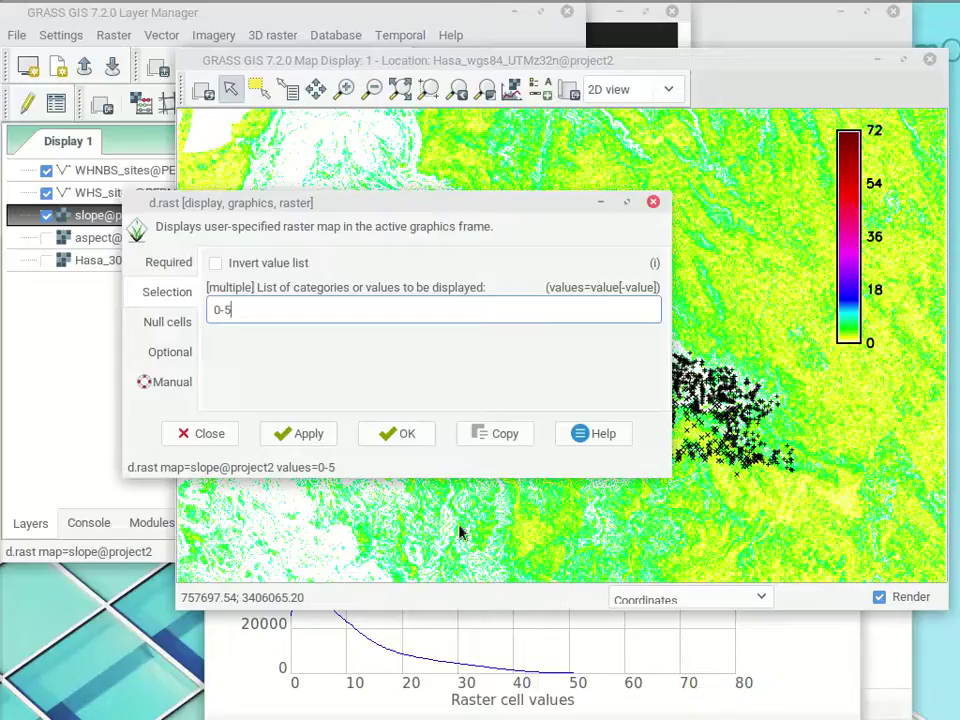
{"action": "left_click", "coordinate": [310, 433]}
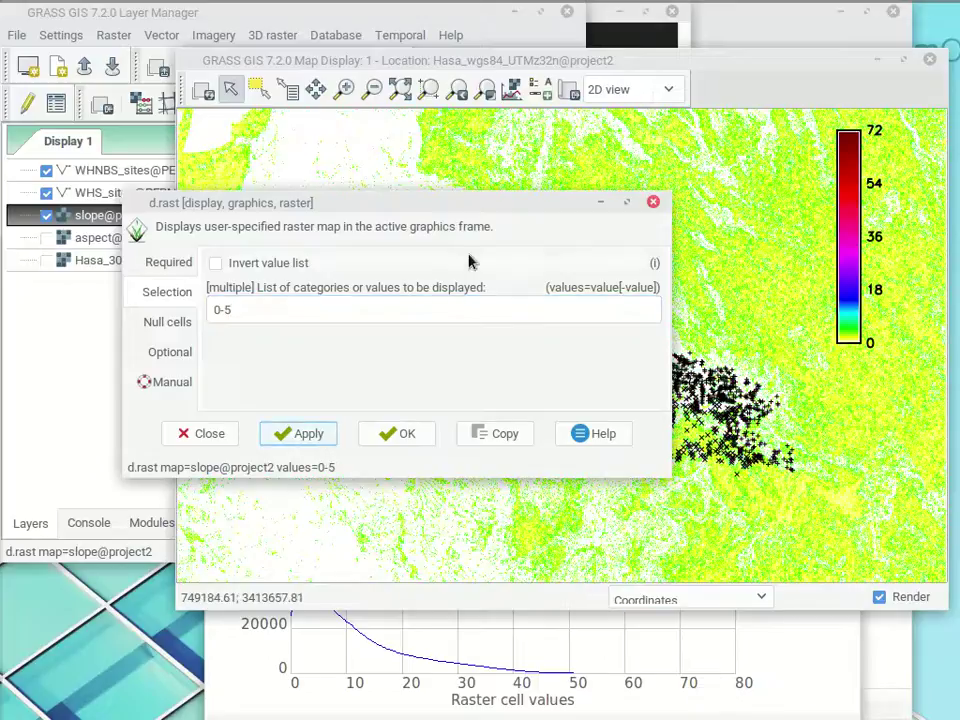
Extend the displayed slope values to 0-5,30-90, apply them, and view the flat and steep areas on the map.
{"action": "left_click", "coordinate": [350, 301]}
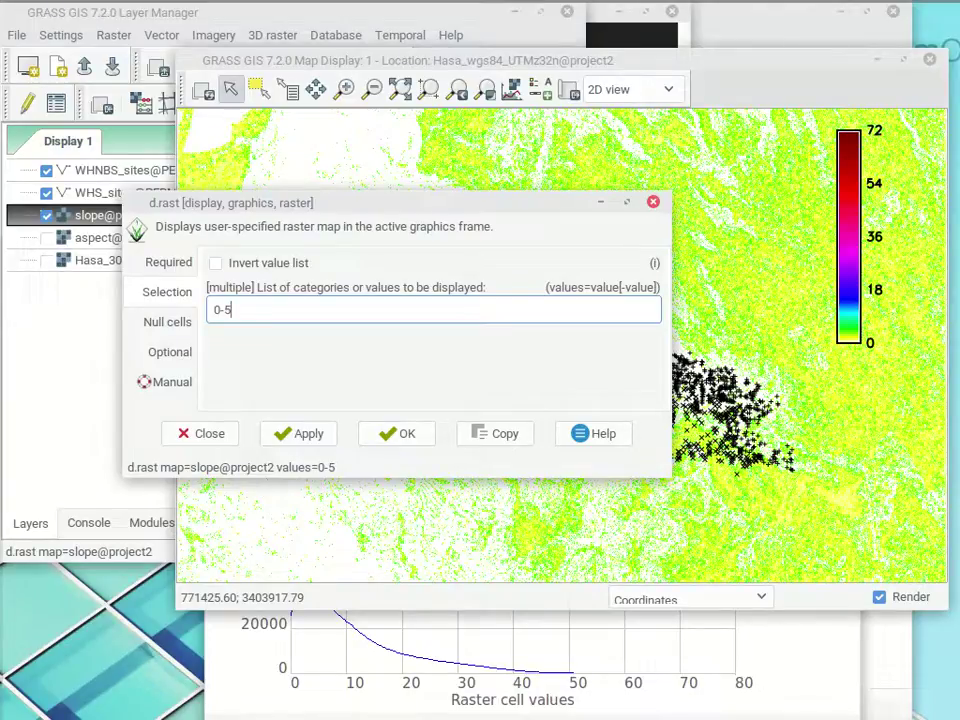
{"action": "type", "text": ",30-90"}
{"action": "left_click", "coordinate": [318, 432]}
{"action": "left_click", "coordinate": [729, 90]}
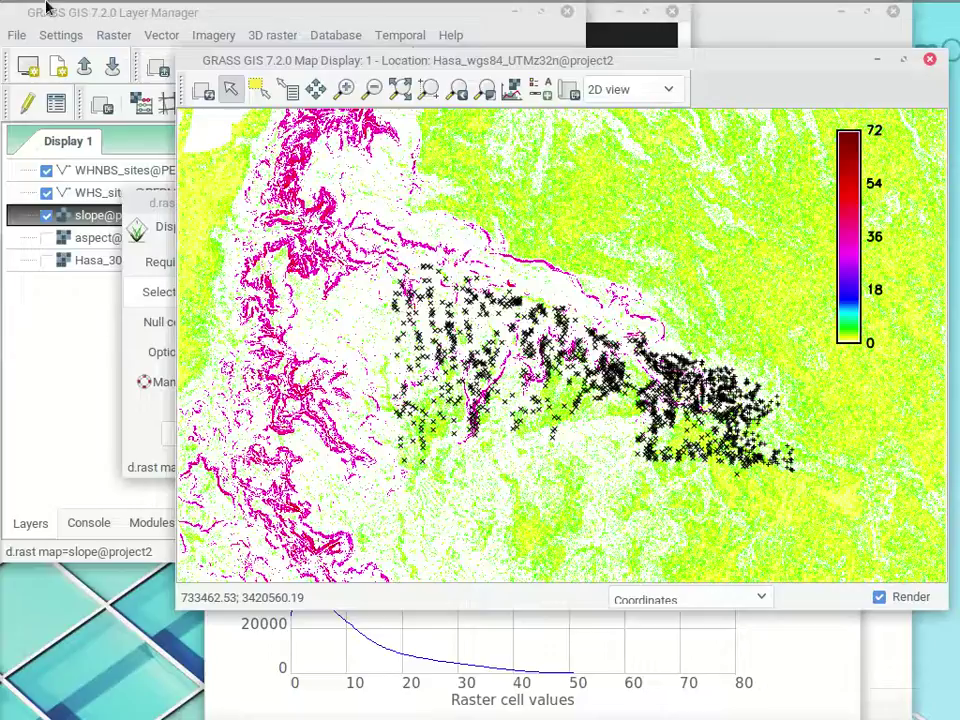
Clear the slope layer's value list, apply the change to display all values, and close the layer settings.
{"action": "left_click", "coordinate": [532, 12]}
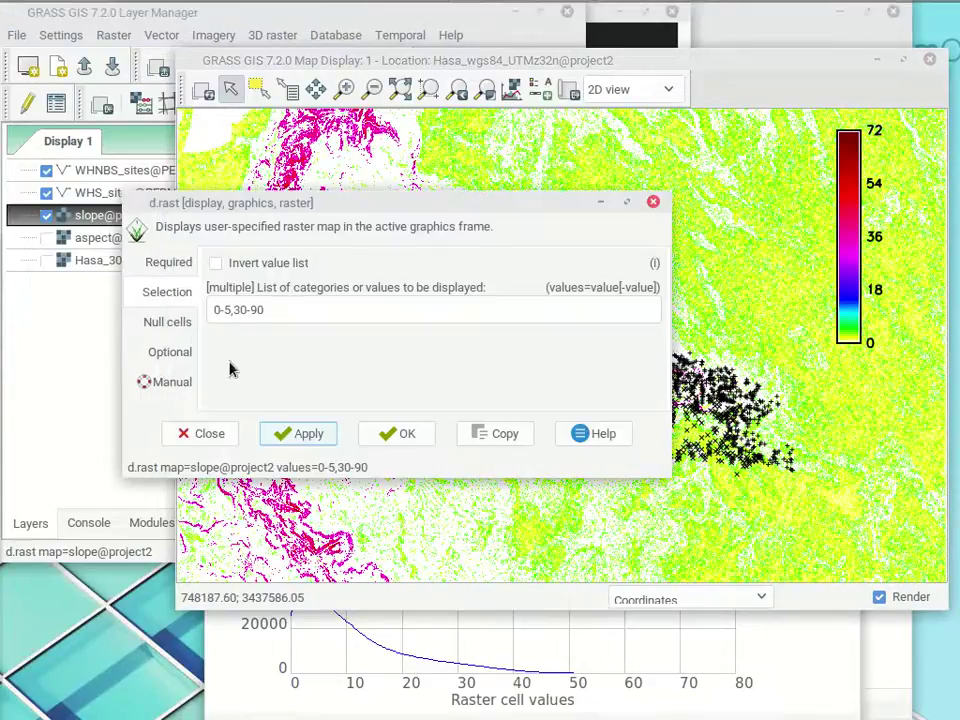
{"action": "triple_click", "coordinate": [285, 304]}
{"action": "key", "text": "BackSpace"}
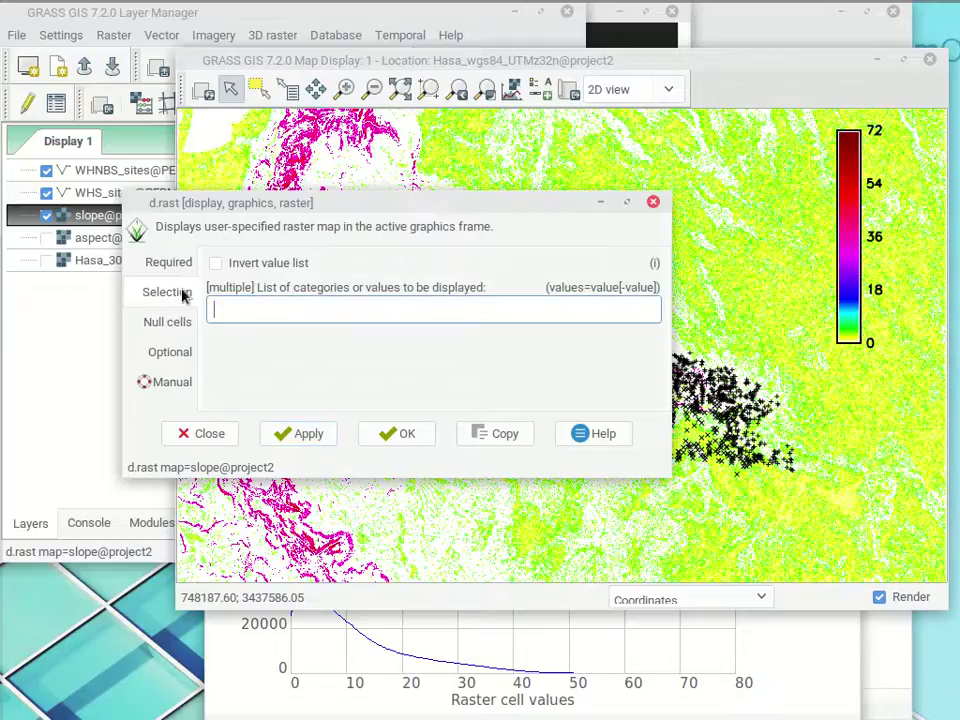
{"action": "left_click", "coordinate": [296, 437]}
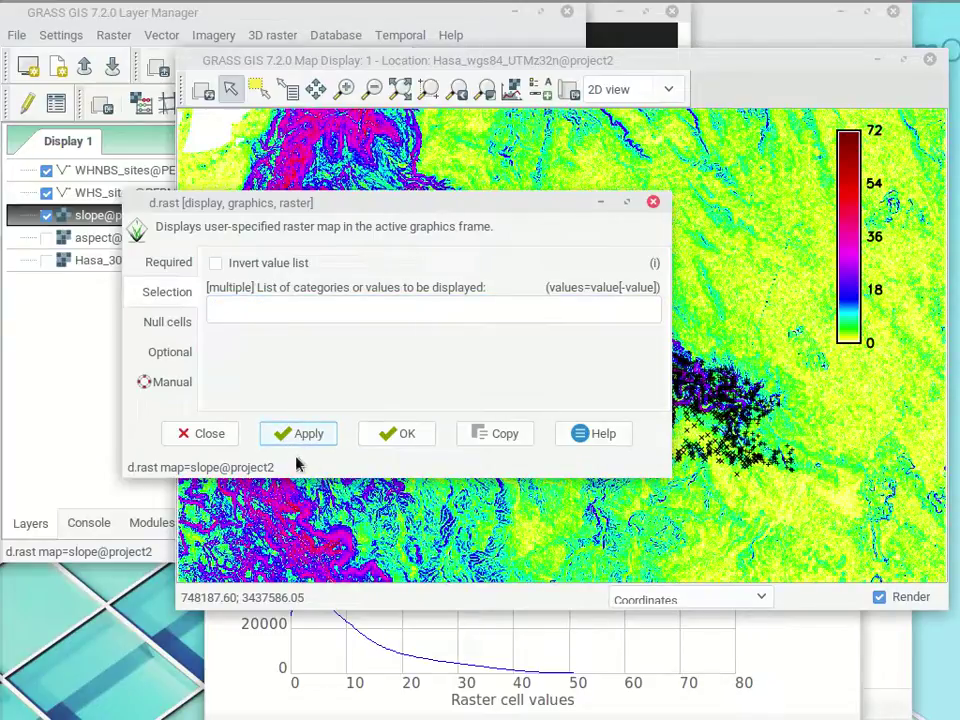
{"action": "left_click", "coordinate": [657, 203]}
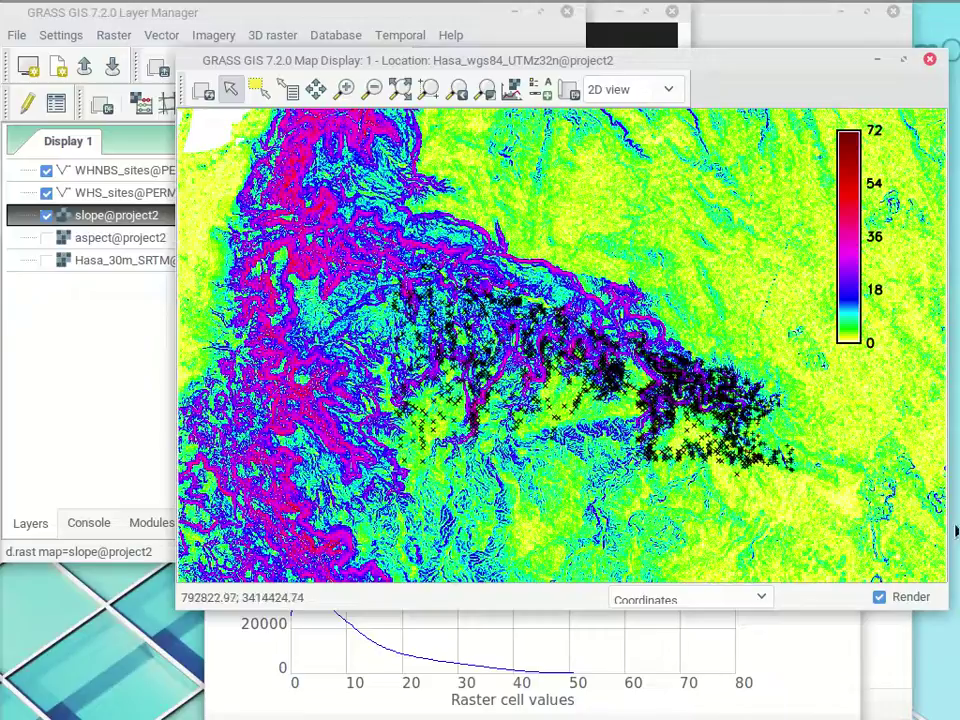
Open the interactive color table editor for the slope raster and move it clear of the map legend.
{"action": "left_click", "coordinate": [107, 220]}
{"action": "right_click", "coordinate": [107, 220]}
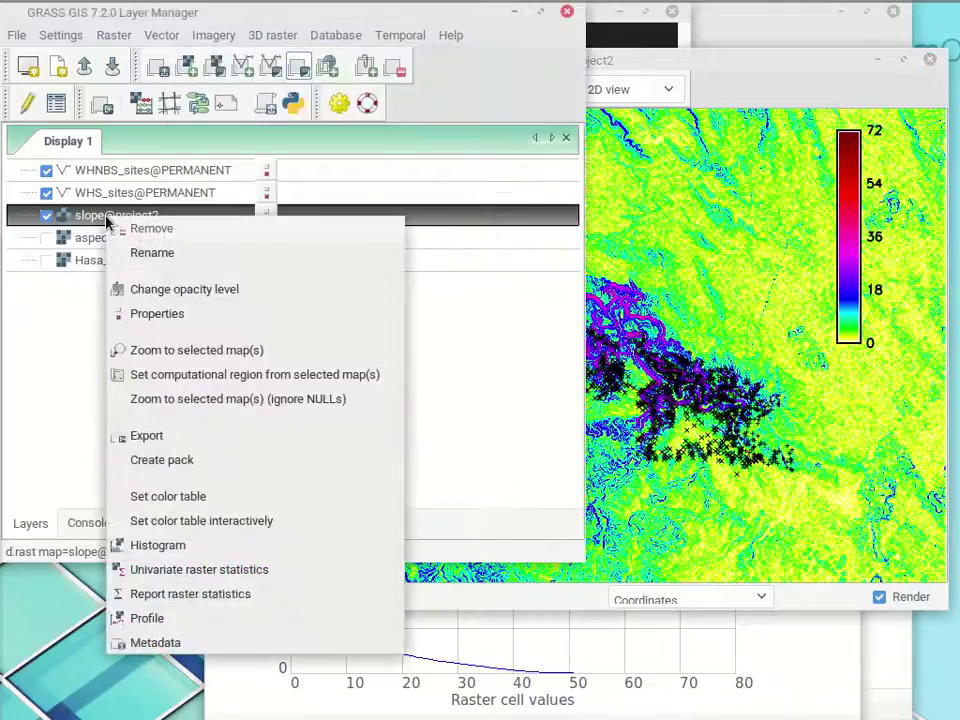
{"action": "left_click", "coordinate": [185, 527]}
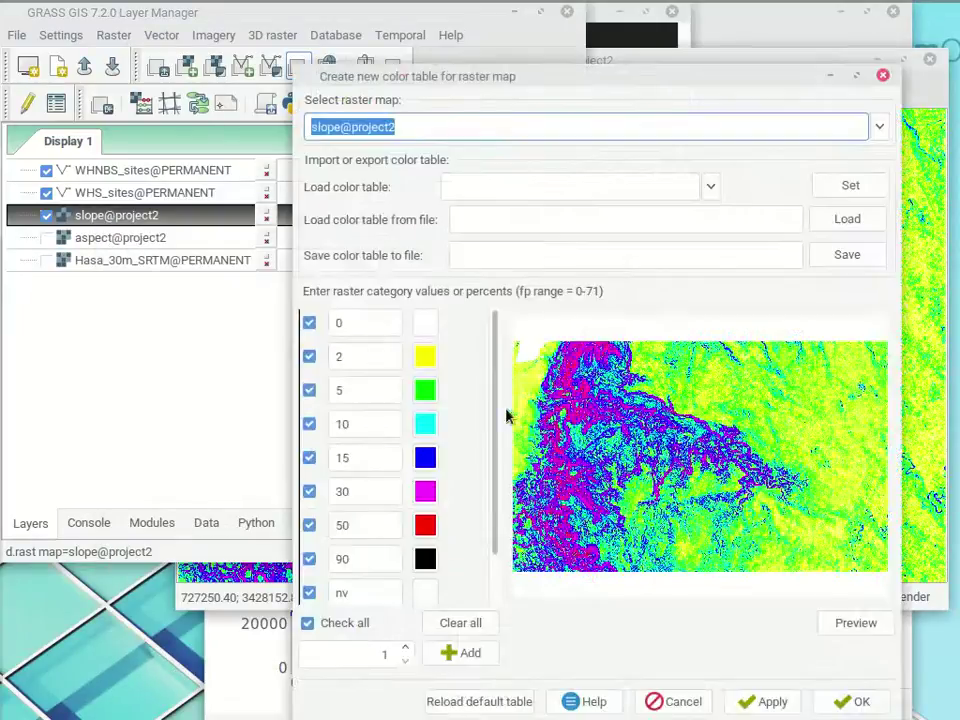
{"action": "left_click_drag", "start_coordinate": [586, 82], "coordinate": [315, 62]}
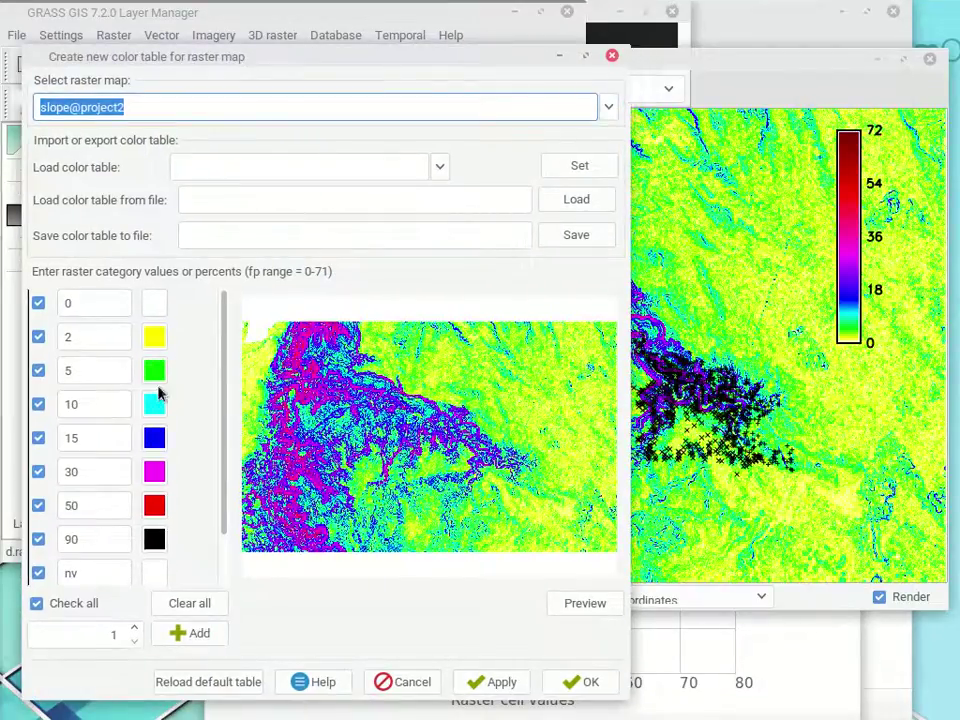
{"action": "left_click", "coordinate": [86, 539]}
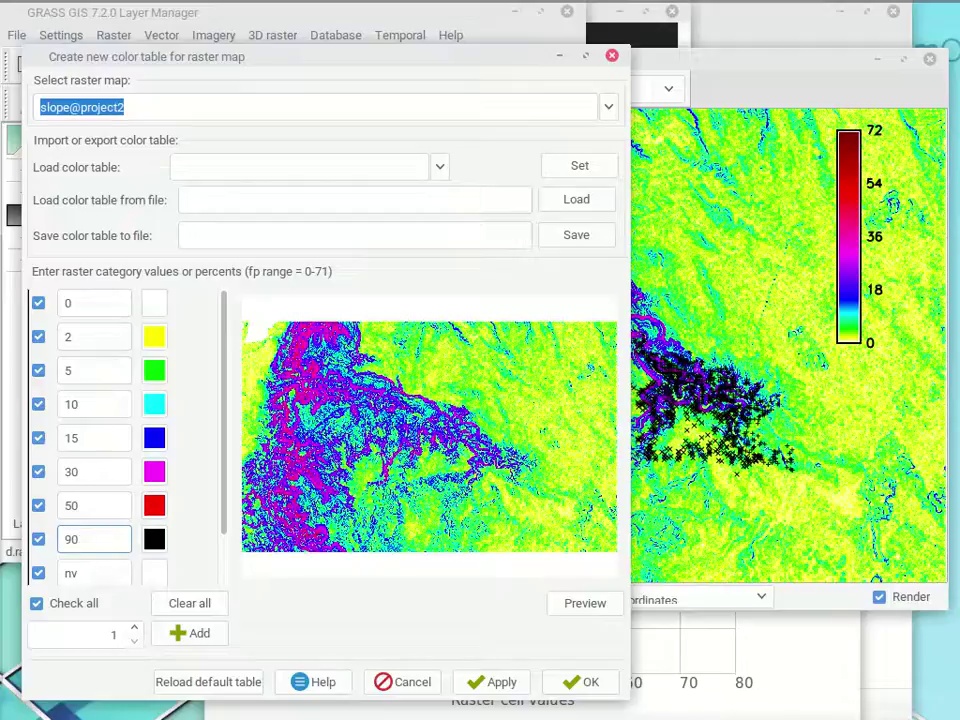
{"action": "mouse_move", "coordinate": [3, 450]}
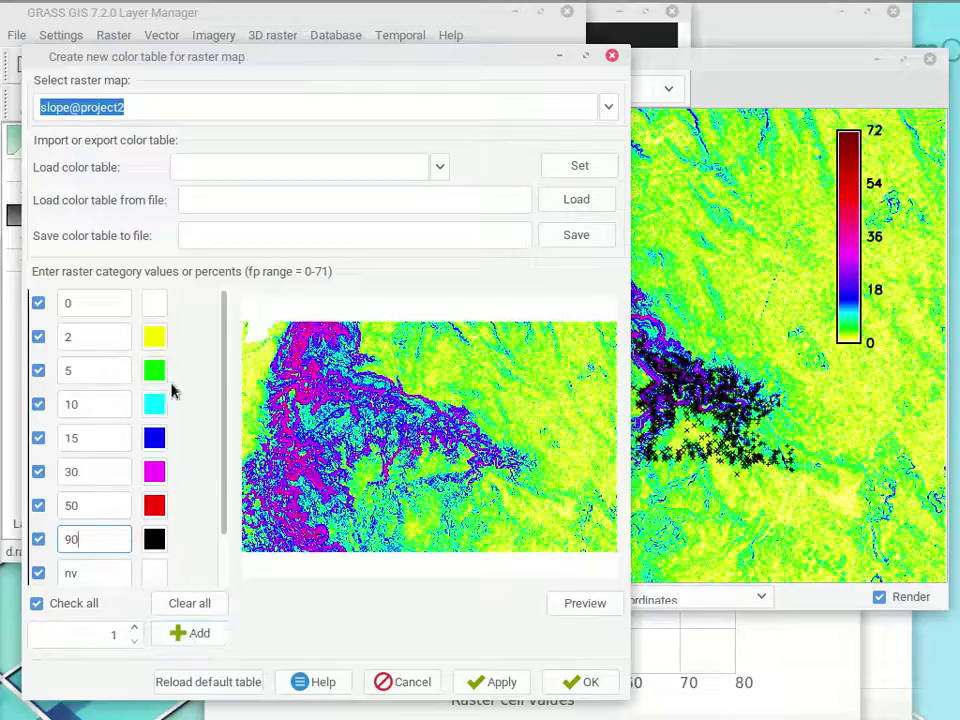
Disable the 5, 10 and 15 color rules for the slope raster, keeping the 30 rule enabled, then preview and apply the table.
{"action": "left_click", "coordinate": [38, 370]}
{"action": "left_click", "coordinate": [38, 404]}
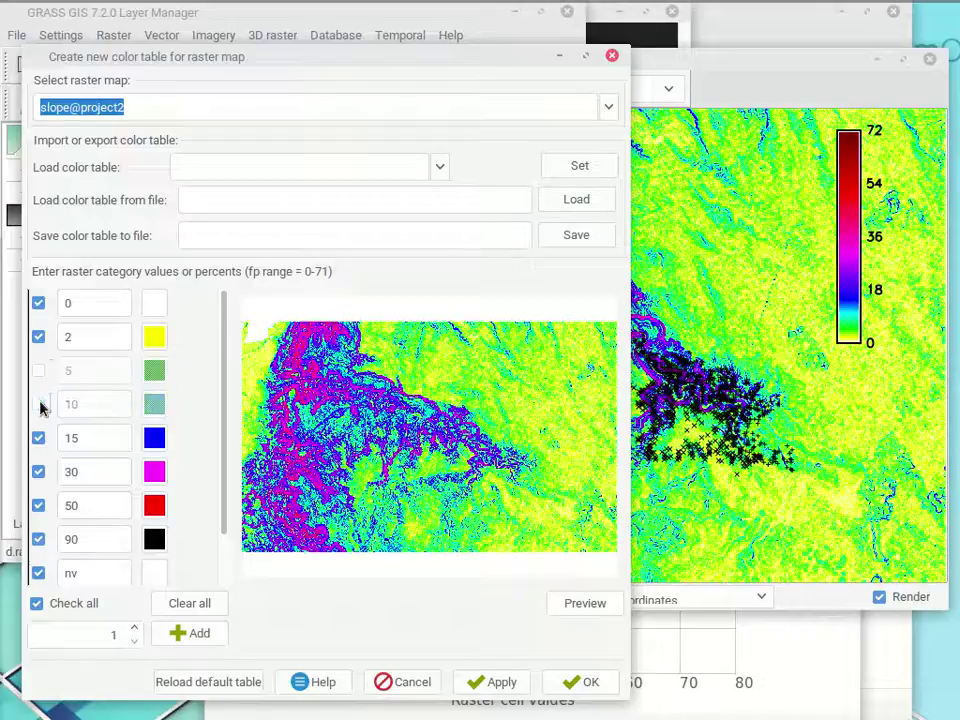
{"action": "left_click", "coordinate": [38, 440]}
{"action": "left_click", "coordinate": [39, 471]}
{"action": "left_click", "coordinate": [39, 472]}
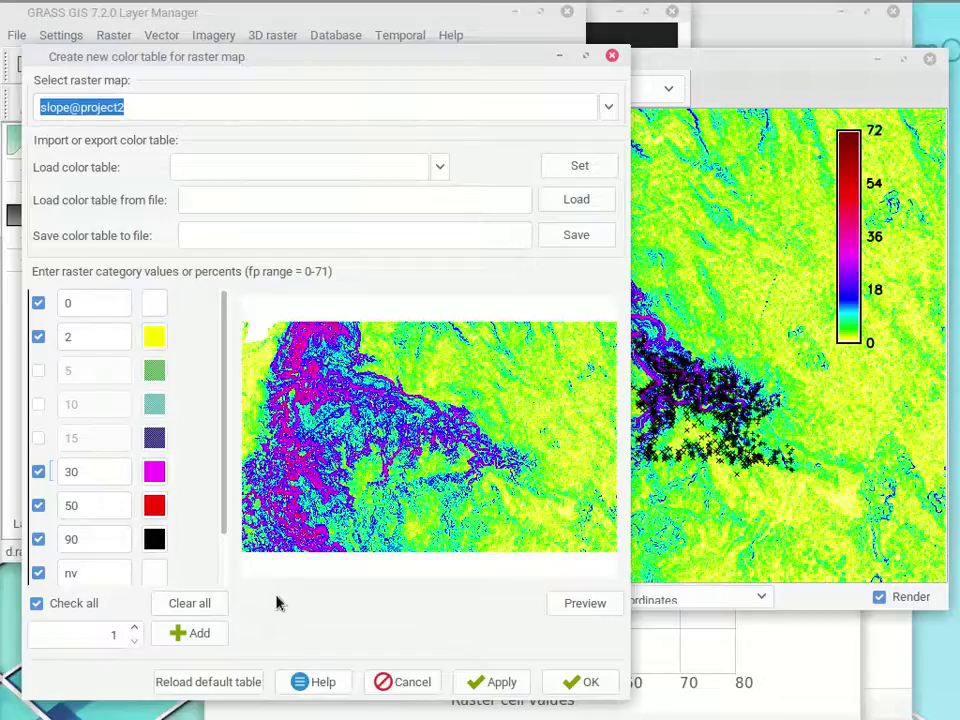
{"action": "left_click", "coordinate": [578, 606]}
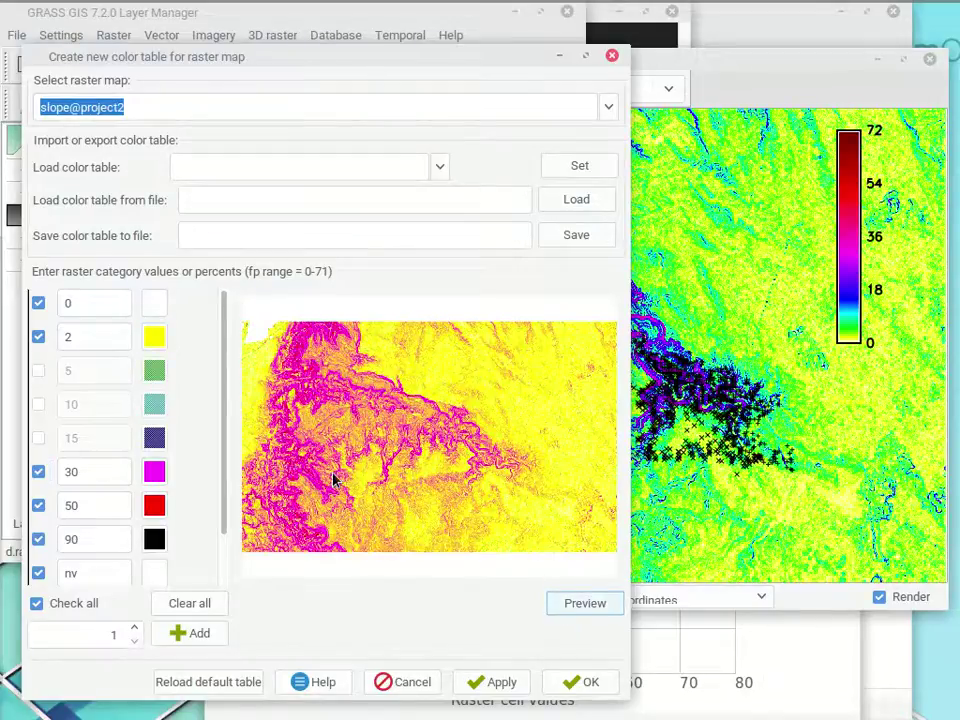
{"action": "left_click", "coordinate": [475, 686]}
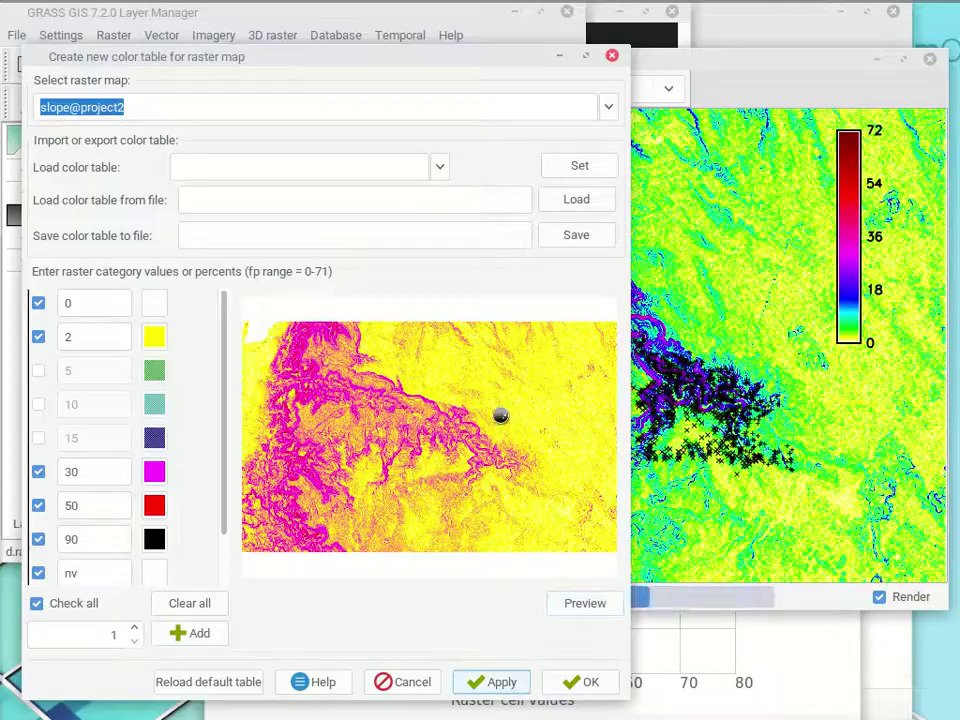
Examine the recolored slope map and its legend, comparing them with the enabled color rules.
{"action": "left_click", "coordinate": [768, 82]}
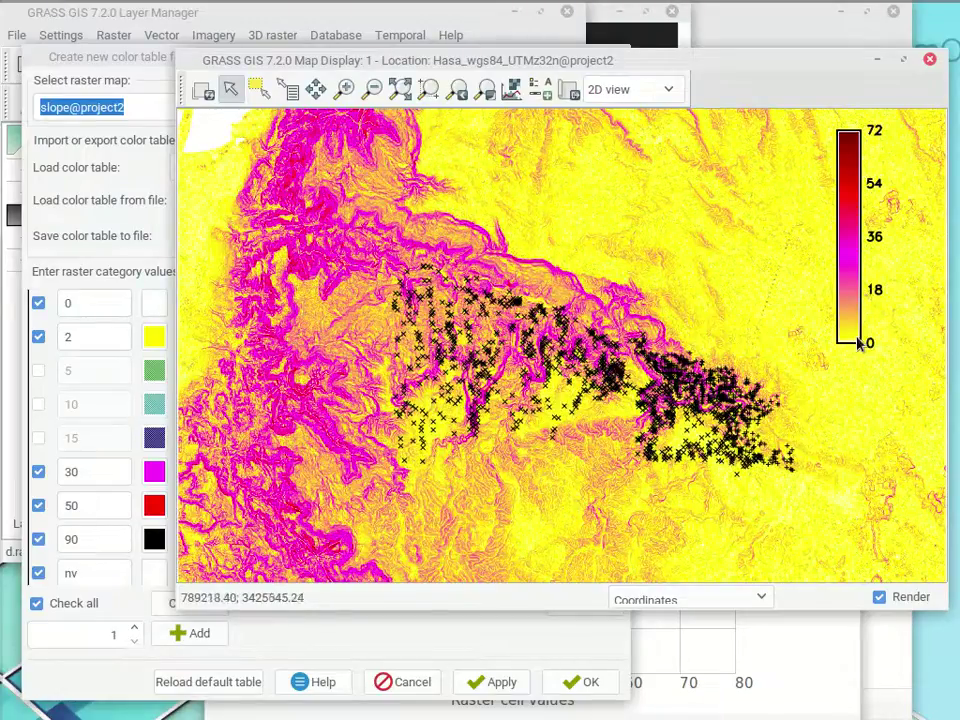
{"action": "left_click", "coordinate": [77, 340]}
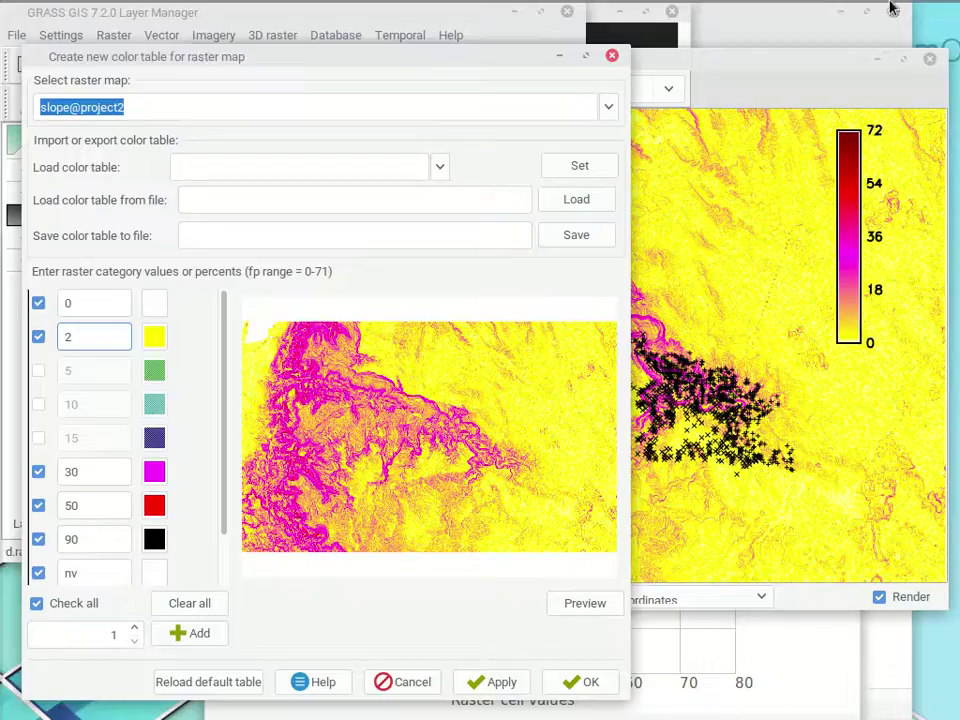
{"action": "left_click", "coordinate": [757, 97]}
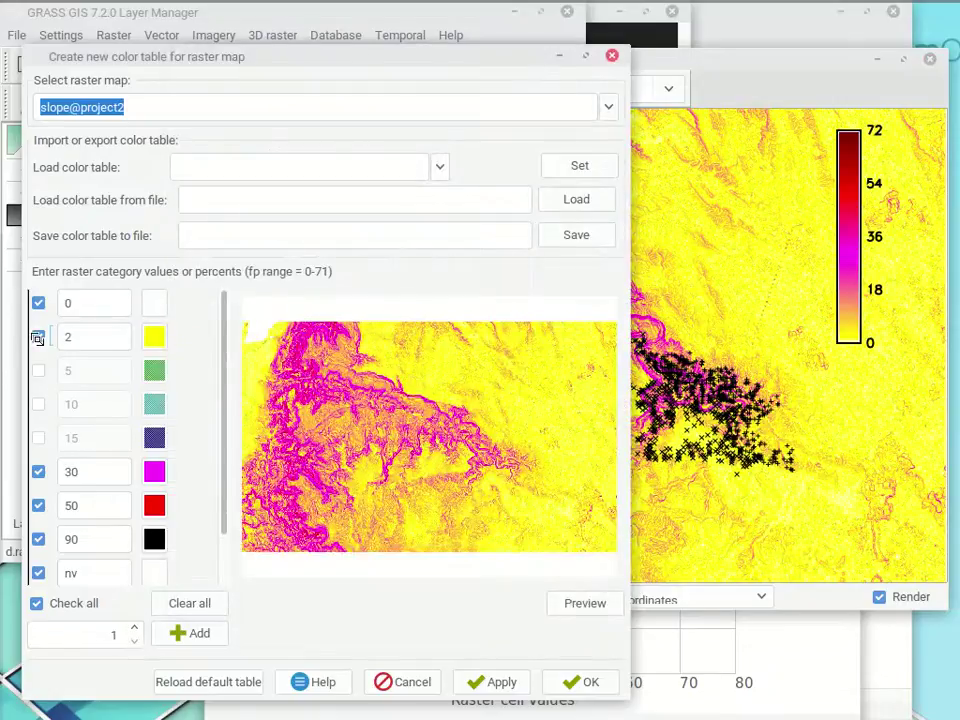
Disable the 2 color rule for the slope raster, preview and apply the table, and view the recolored map.
{"action": "left_click", "coordinate": [37, 336]}
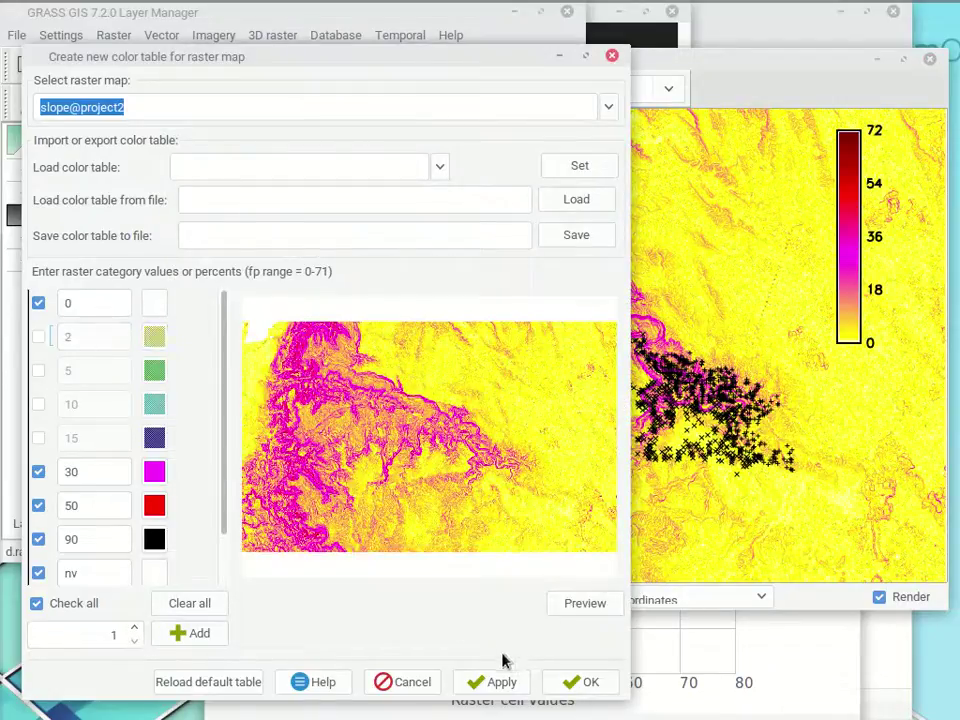
{"action": "left_click", "coordinate": [581, 612]}
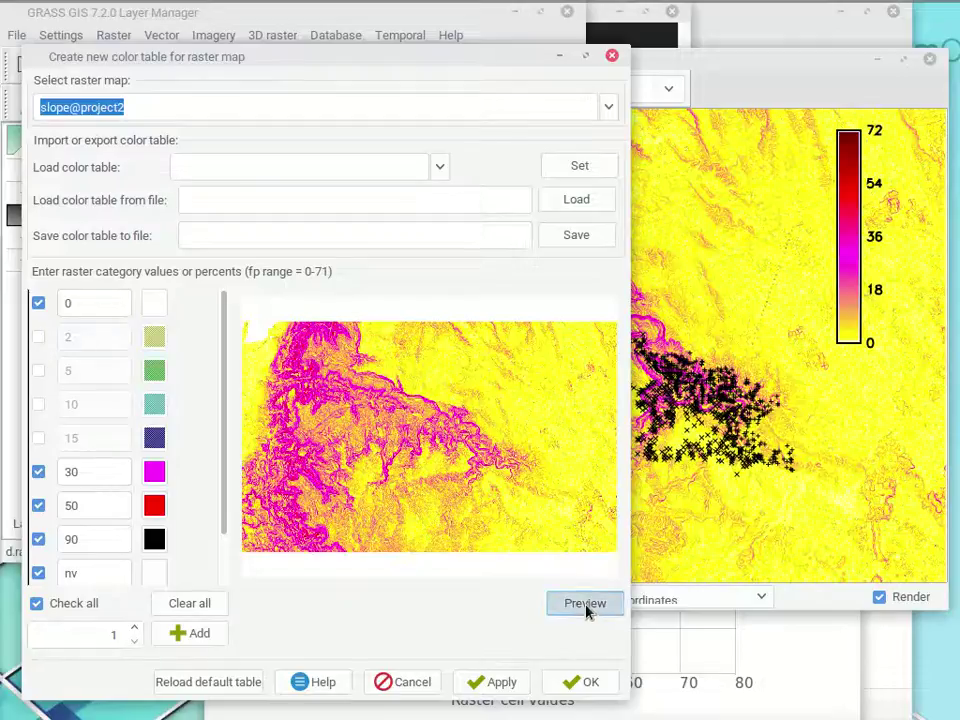
{"action": "left_click", "coordinate": [505, 682]}
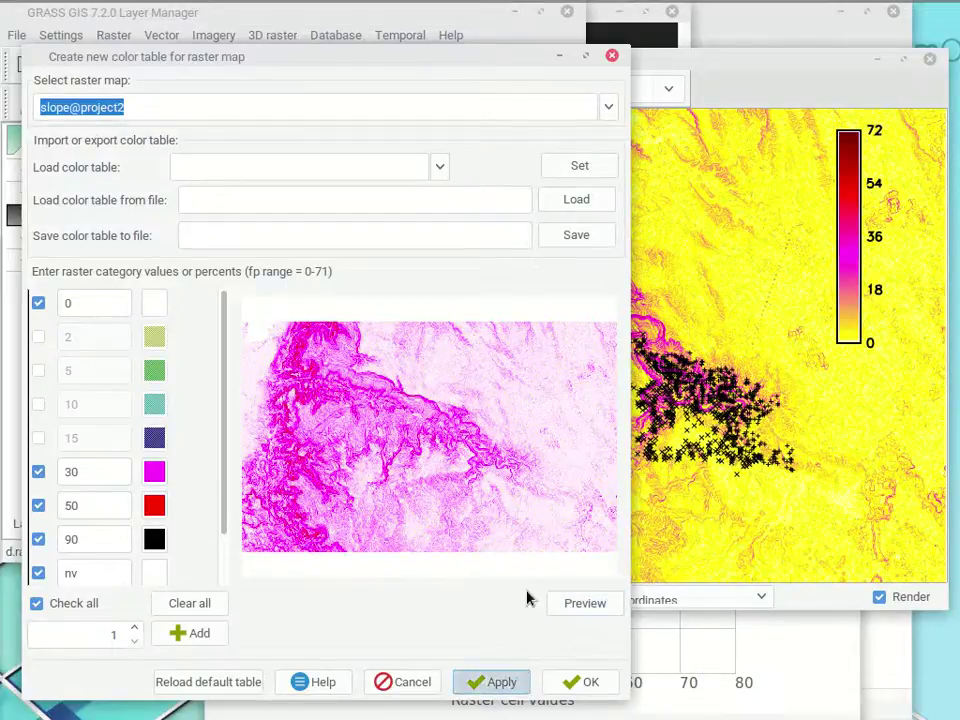
{"action": "left_click", "coordinate": [810, 90]}
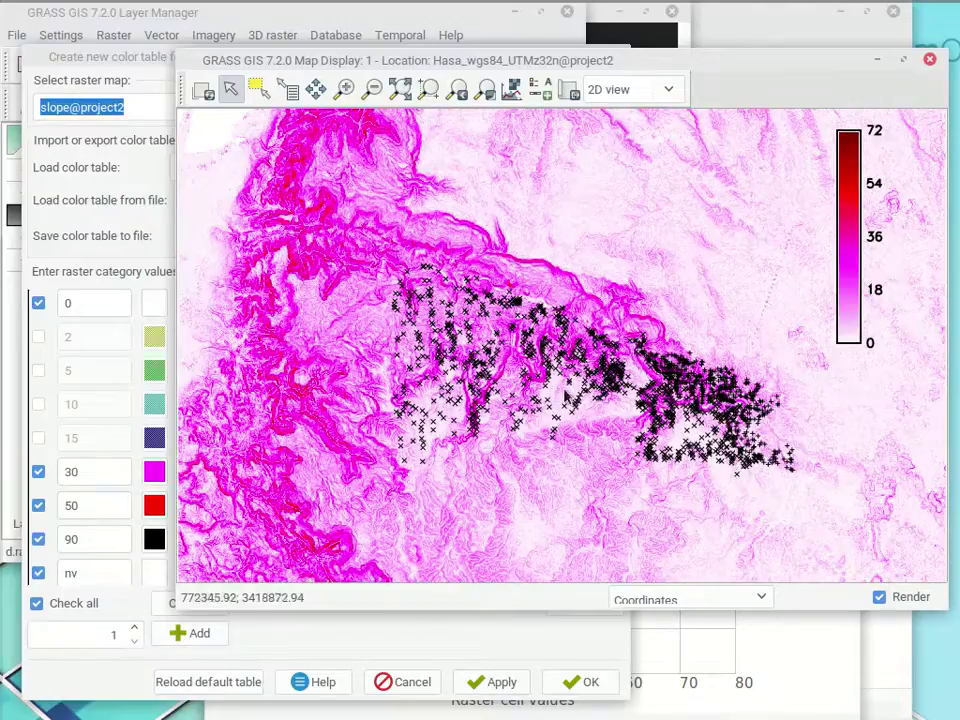
Enable the 2 and 5 color rules for the slope raster, apply the table, and view the recolored map.
{"action": "left_click", "coordinate": [41, 331]}
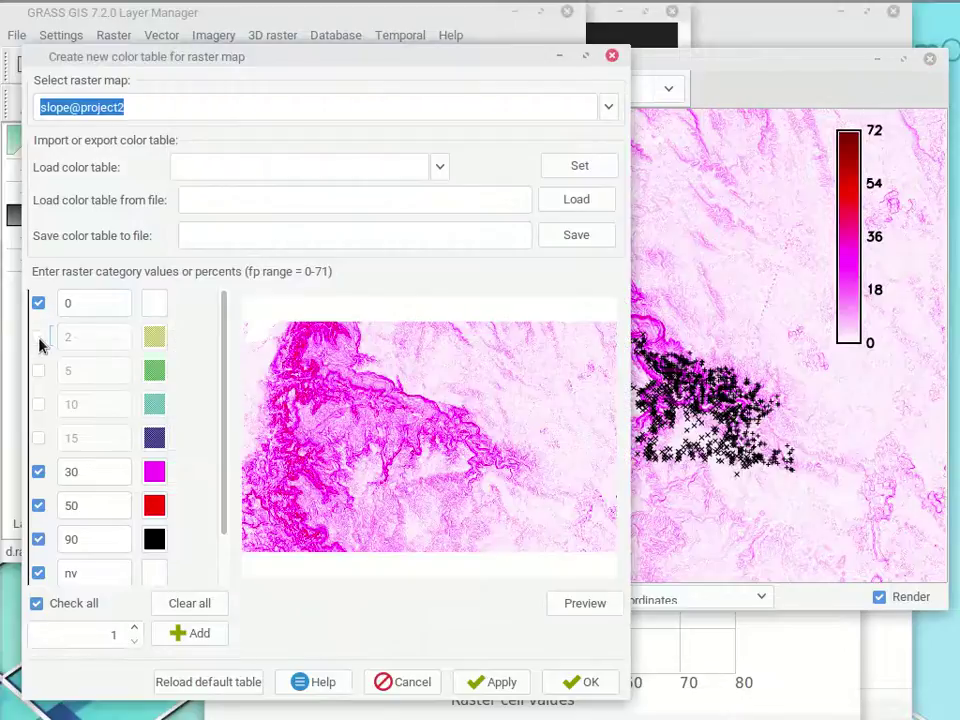
{"action": "left_click", "coordinate": [39, 337]}
{"action": "left_click", "coordinate": [39, 371]}
{"action": "left_click", "coordinate": [506, 690]}
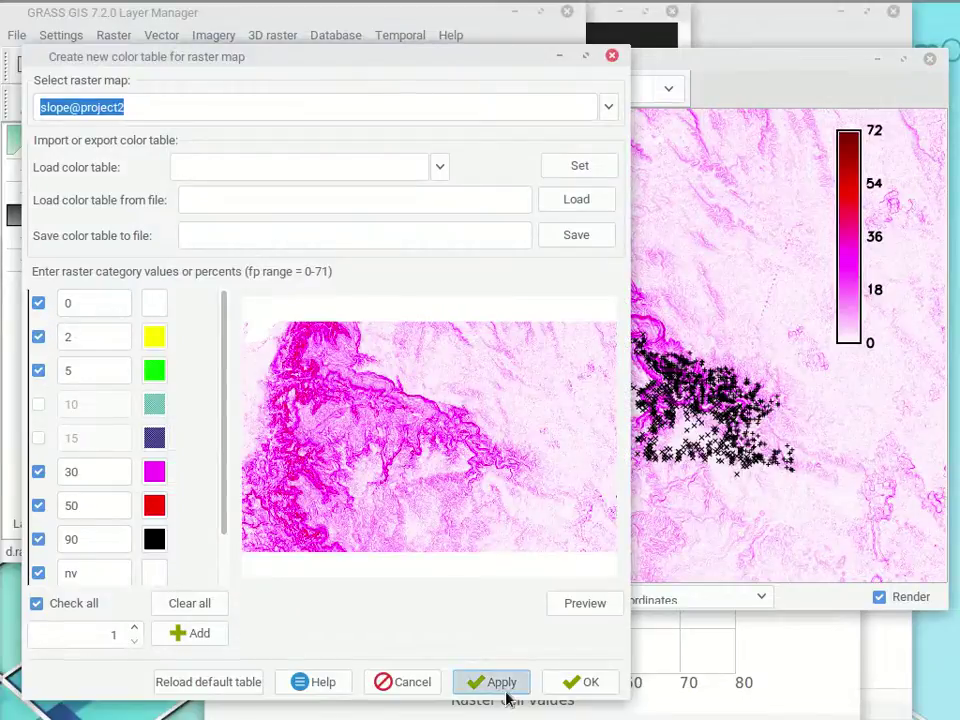
{"action": "left_click", "coordinate": [810, 129]}
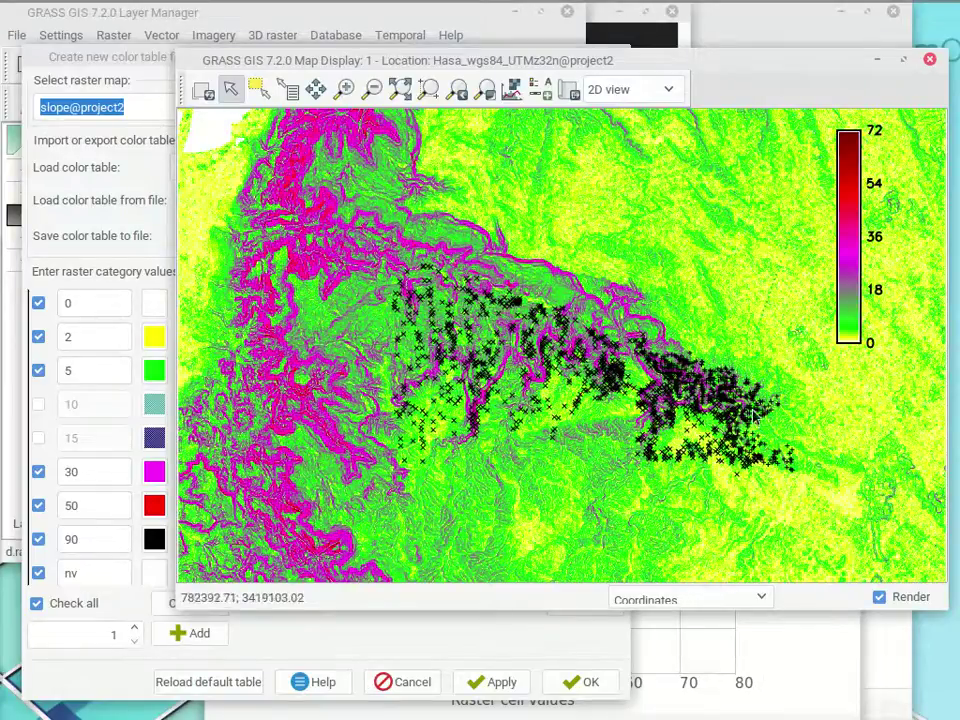
Disable the 5 color rule for the slope raster, apply the table, and close the color table editor.
{"action": "left_click", "coordinate": [117, 57]}
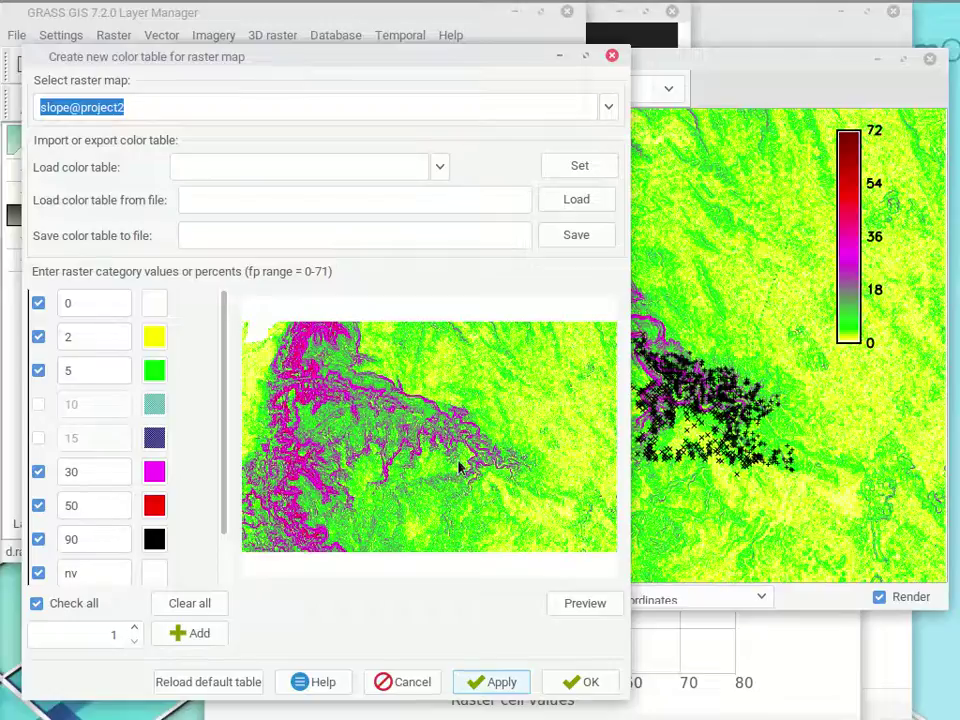
{"action": "left_click", "coordinate": [40, 371]}
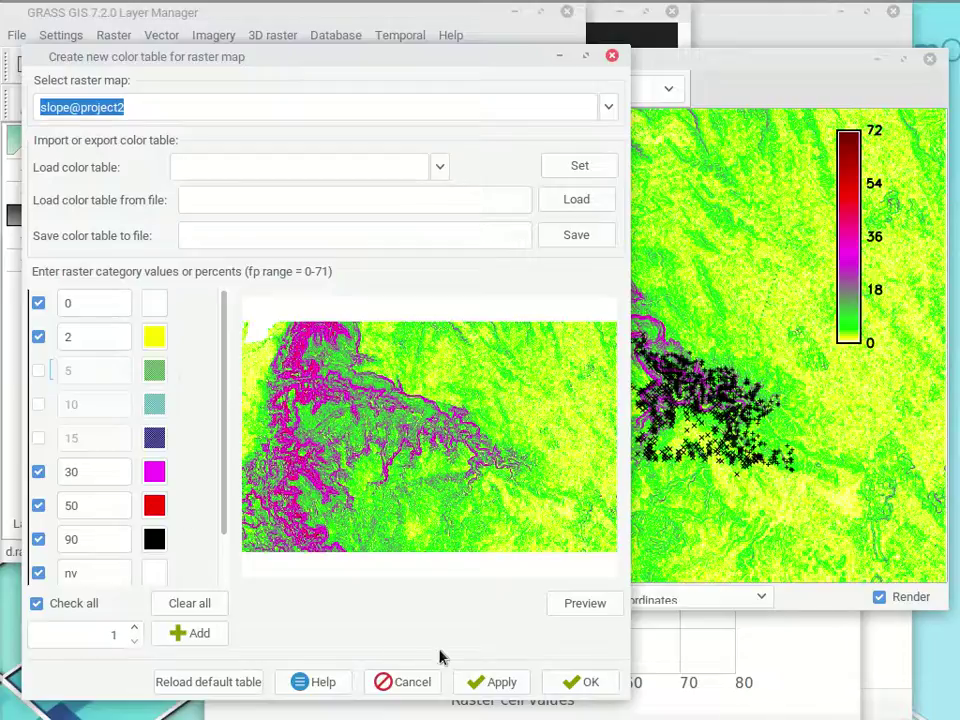
{"action": "left_click", "coordinate": [497, 688]}
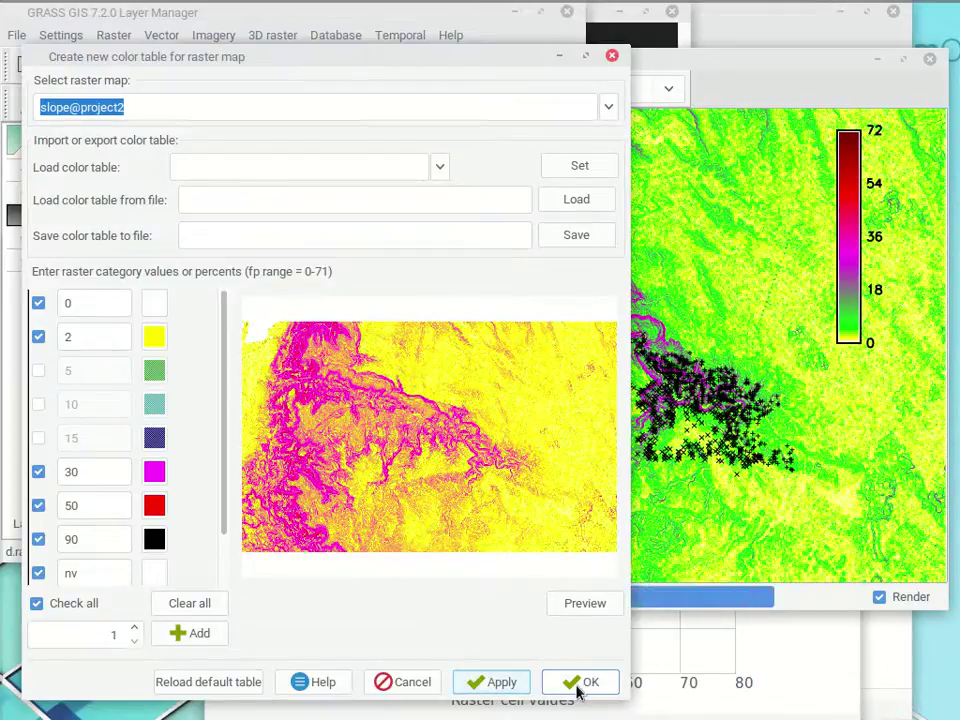
{"action": "left_click", "coordinate": [581, 682]}
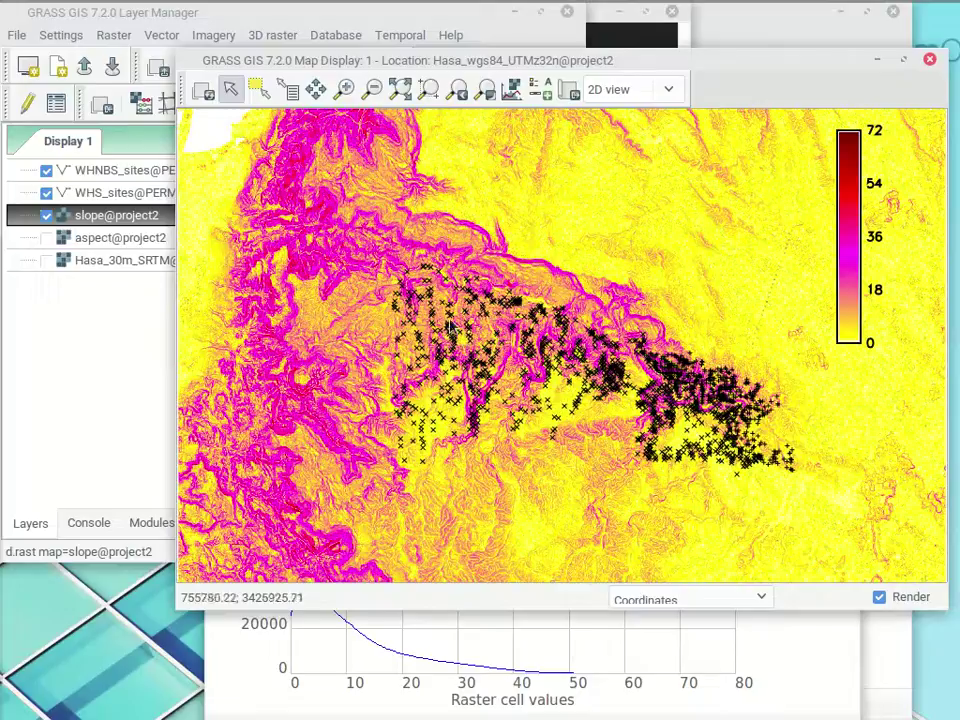
Hide the slope layer, show the aspect layer, and bring the map display forward.
{"action": "mouse_move", "coordinate": [164, 3]}
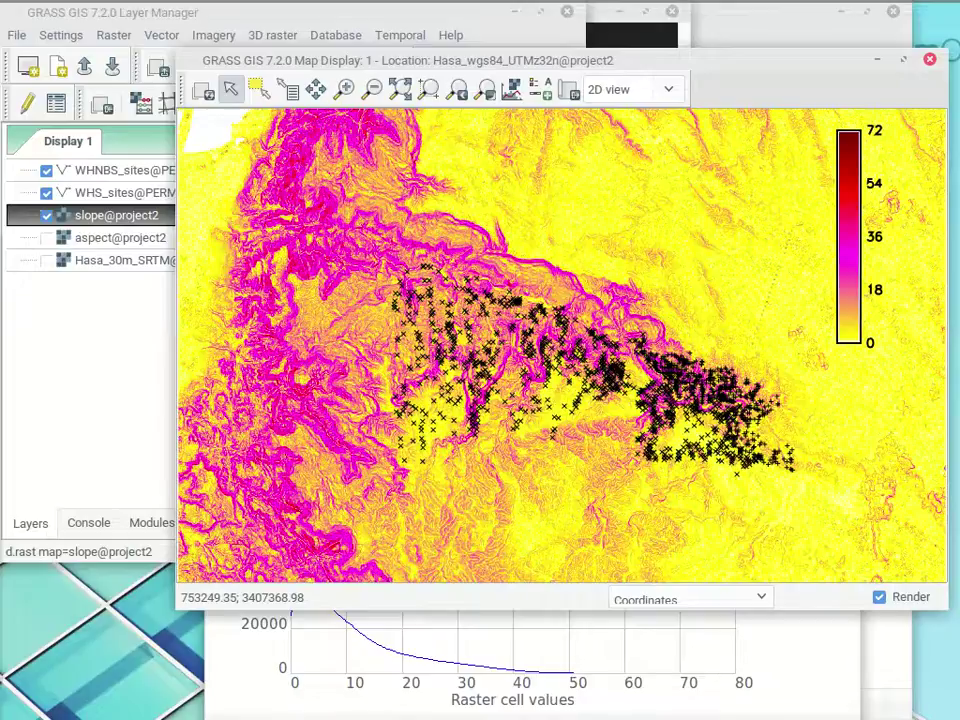
{"action": "left_click", "coordinate": [46, 215]}
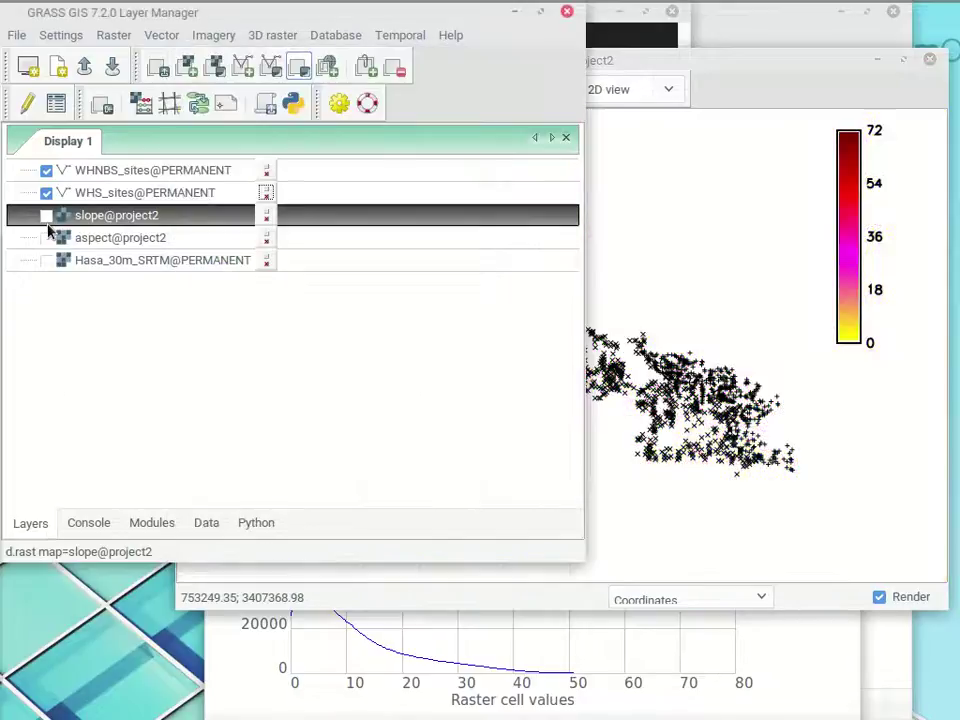
{"action": "left_click", "coordinate": [46, 238]}
{"action": "left_click", "coordinate": [746, 92]}
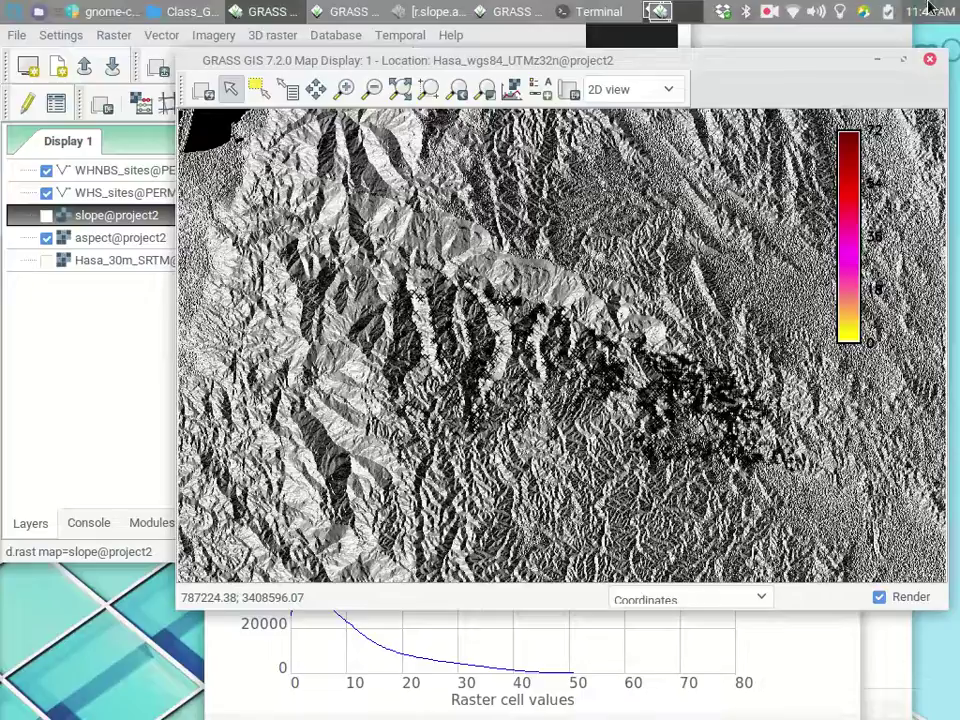
Set the map legend's raster to aspect@project2 and apply the change.
{"action": "double_click", "coordinate": [846, 250]}
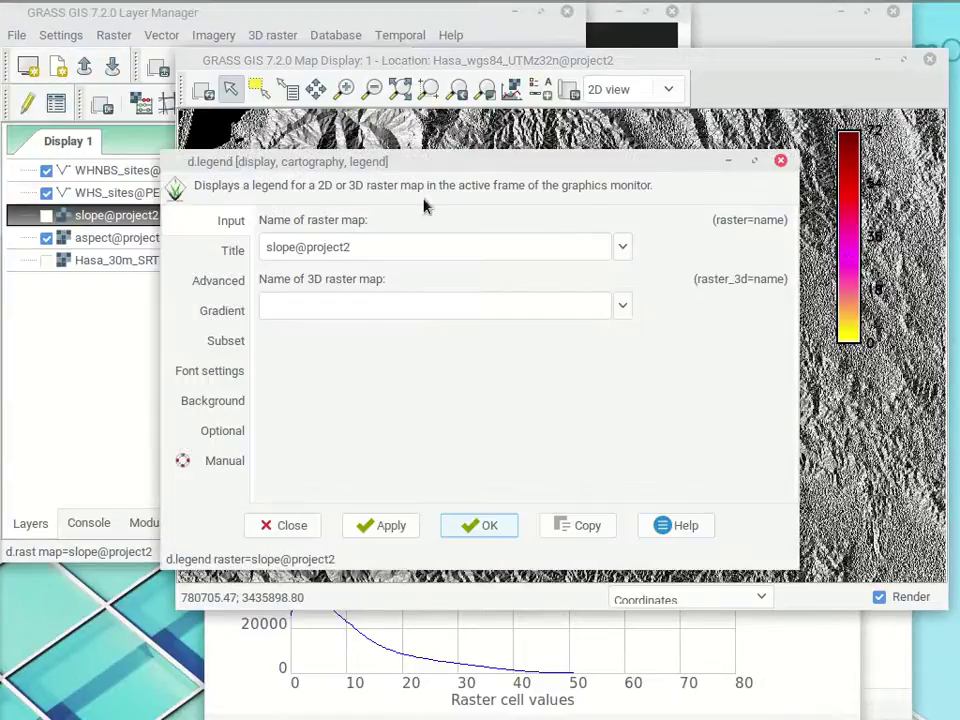
{"action": "left_click", "coordinate": [622, 247]}
{"action": "left_click", "coordinate": [375, 316]}
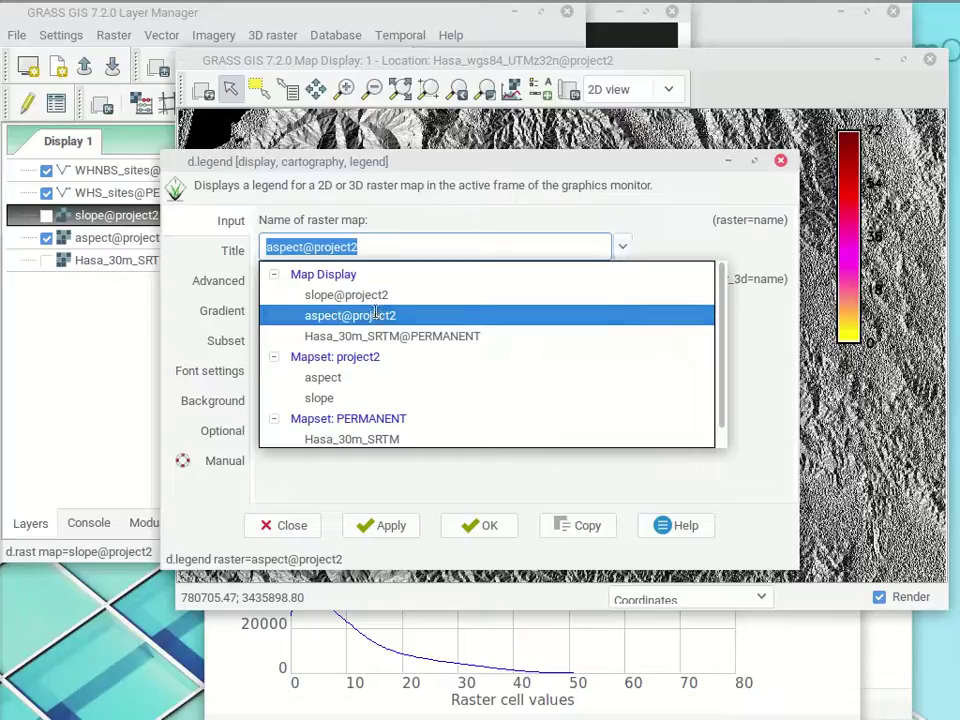
{"action": "left_click", "coordinate": [399, 533]}
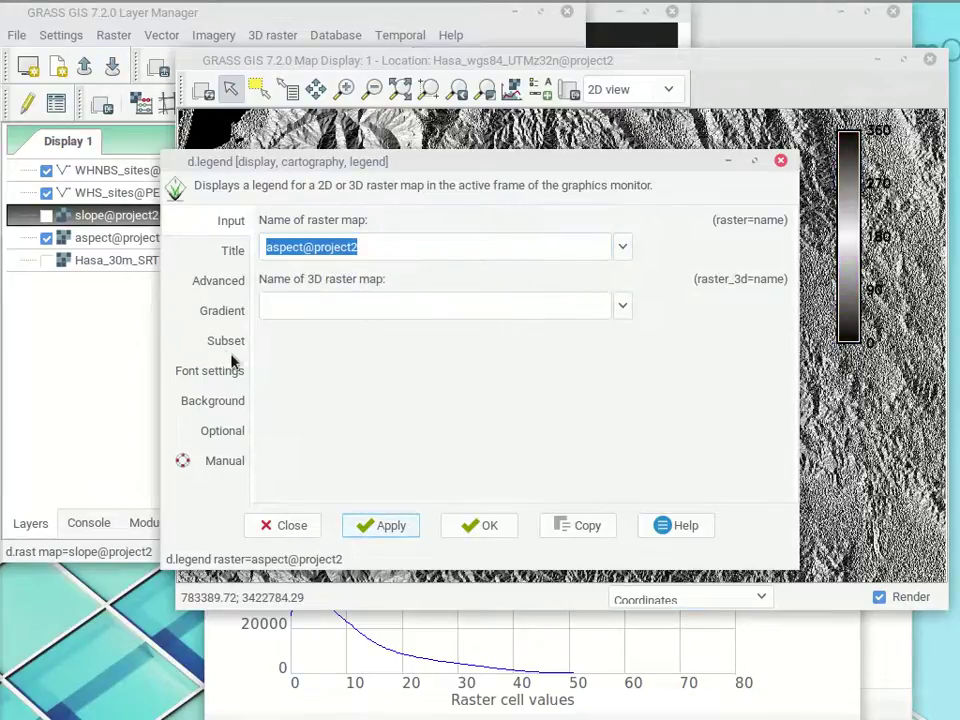
Enable a background behind the legend, apply it, and close the legend settings.
{"action": "left_click", "coordinate": [228, 400]}
{"action": "left_click", "coordinate": [268, 222]}
{"action": "left_click", "coordinate": [399, 527]}
{"action": "left_click", "coordinate": [500, 532]}
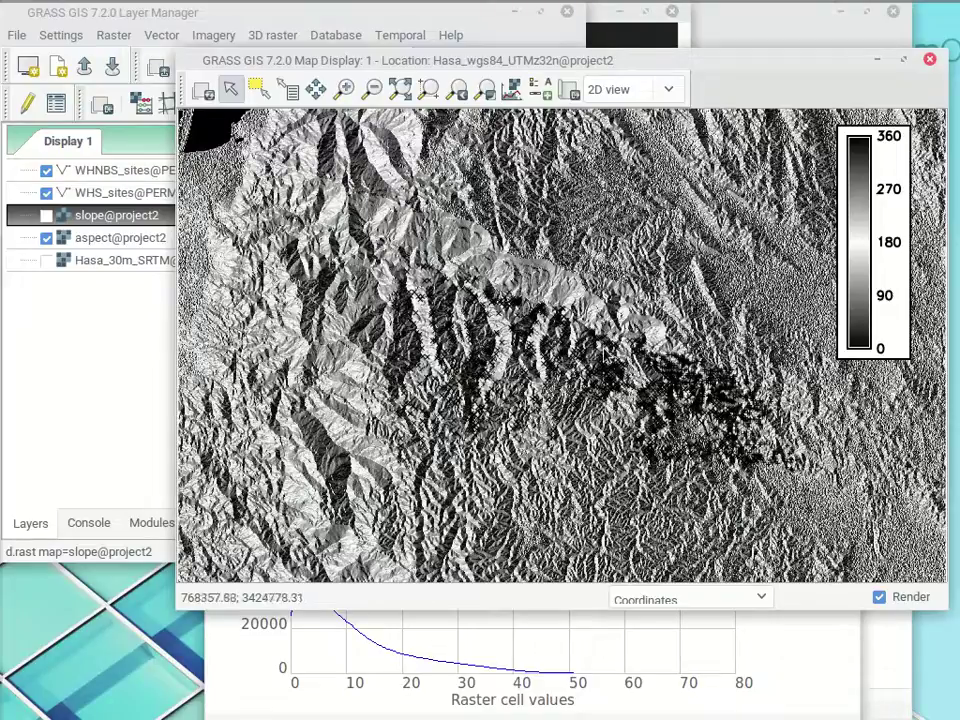
Open the r.colors color table tool for the aspect raster, keeping aspect@project2 as its input map.
{"action": "mouse_move", "coordinate": [5, 405]}
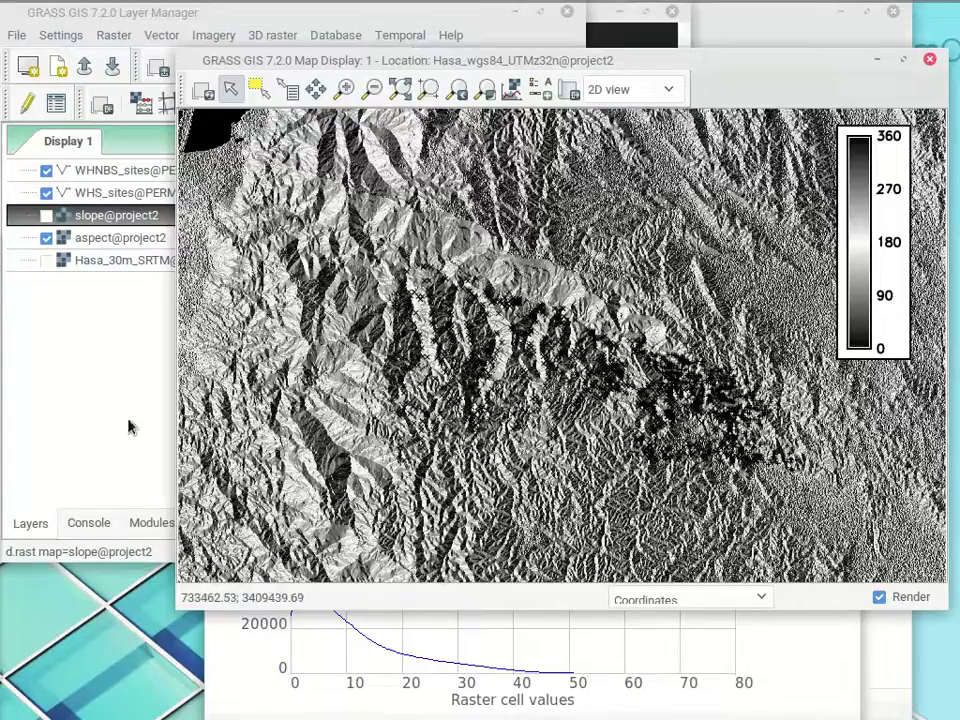
{"action": "left_click", "coordinate": [146, 238]}
{"action": "right_click", "coordinate": [147, 238]}
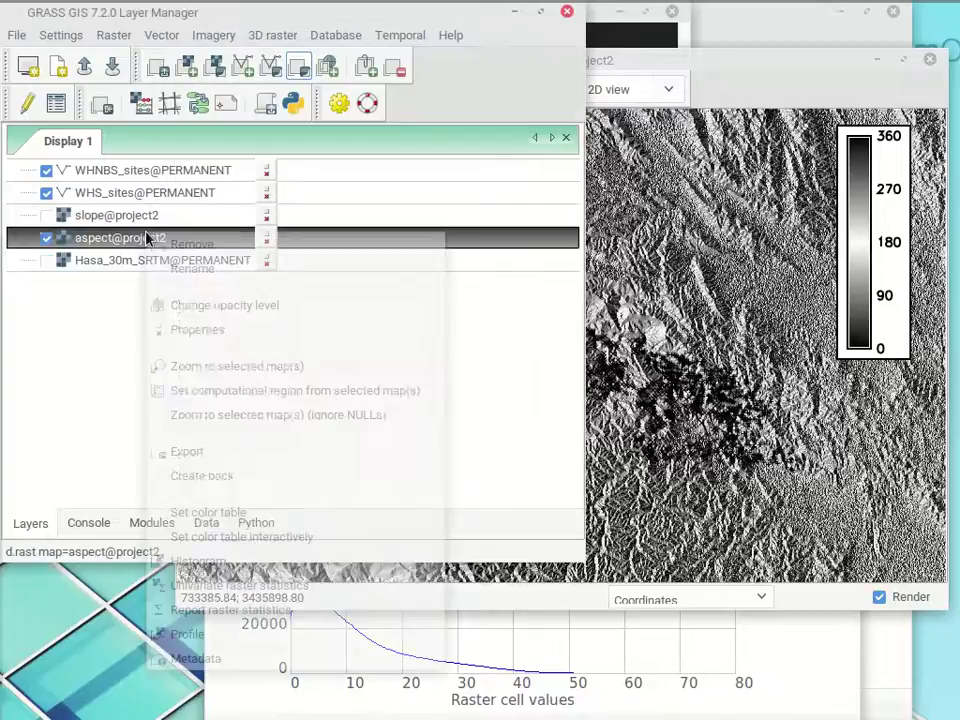
{"action": "left_click", "coordinate": [221, 514]}
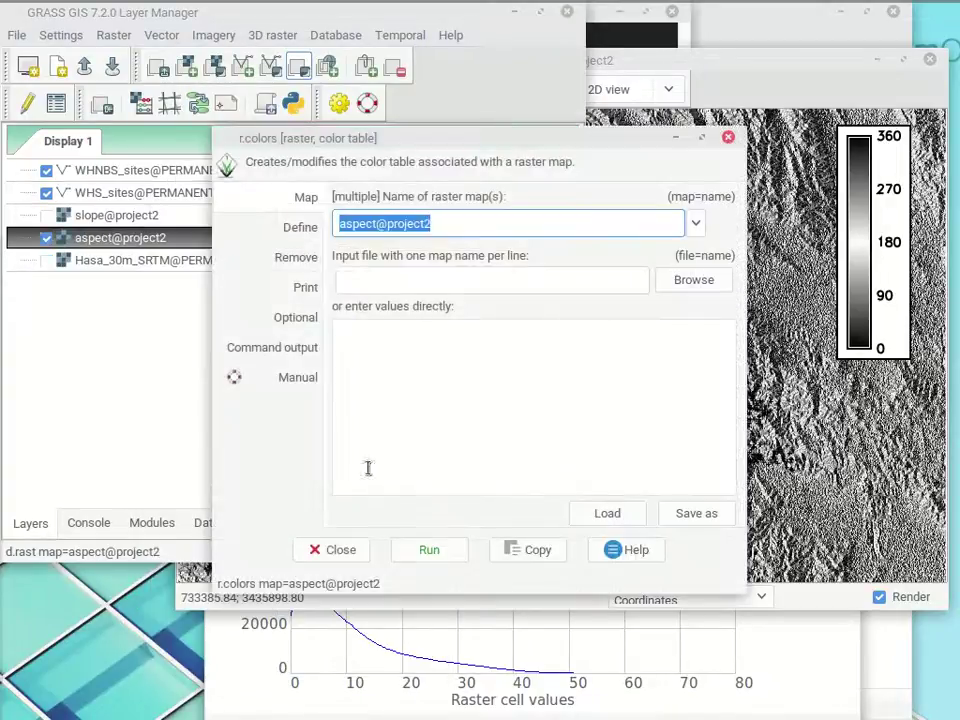
{"action": "left_click", "coordinate": [696, 226]}
{"action": "left_click", "coordinate": [600, 180]}
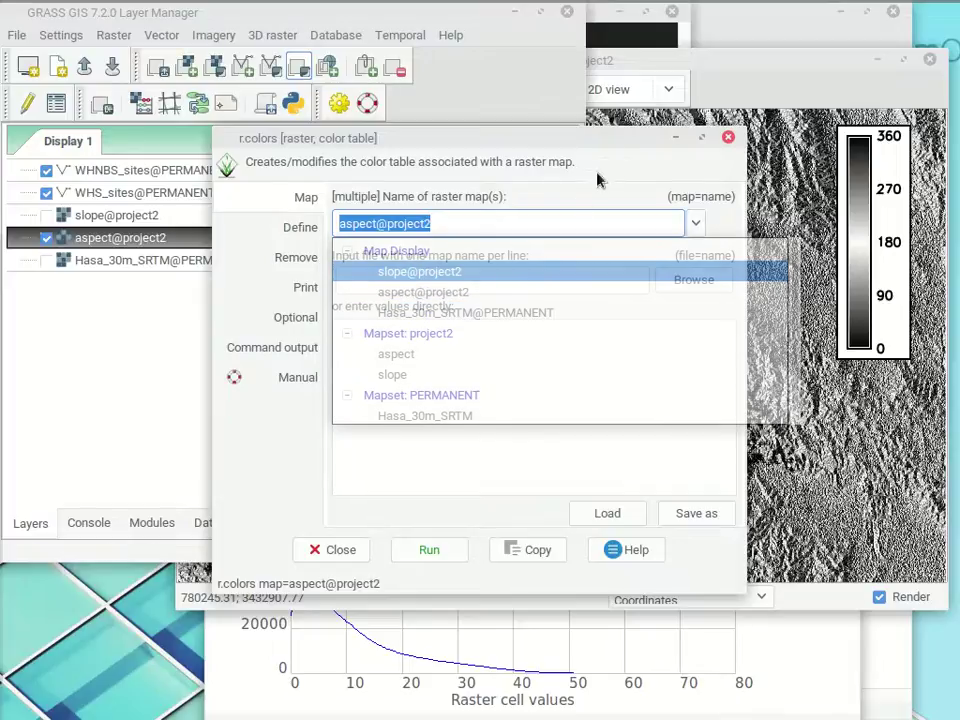
Assign the predefined differences color table to the aspect raster, run the command, and view the map.
{"action": "left_click", "coordinate": [303, 227]}
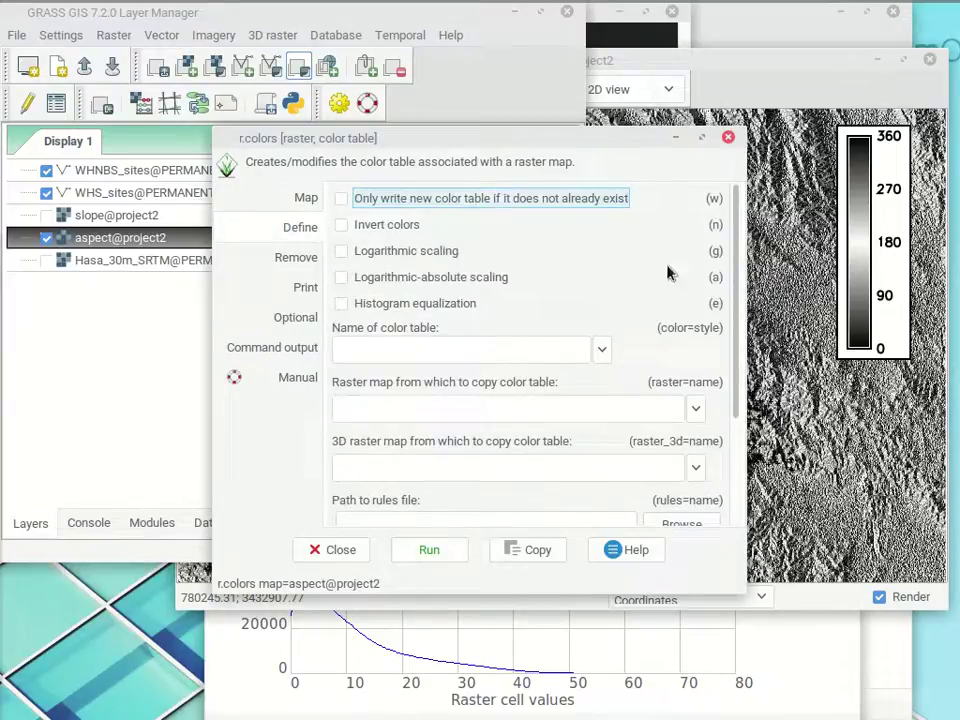
{"action": "left_click", "coordinate": [605, 348]}
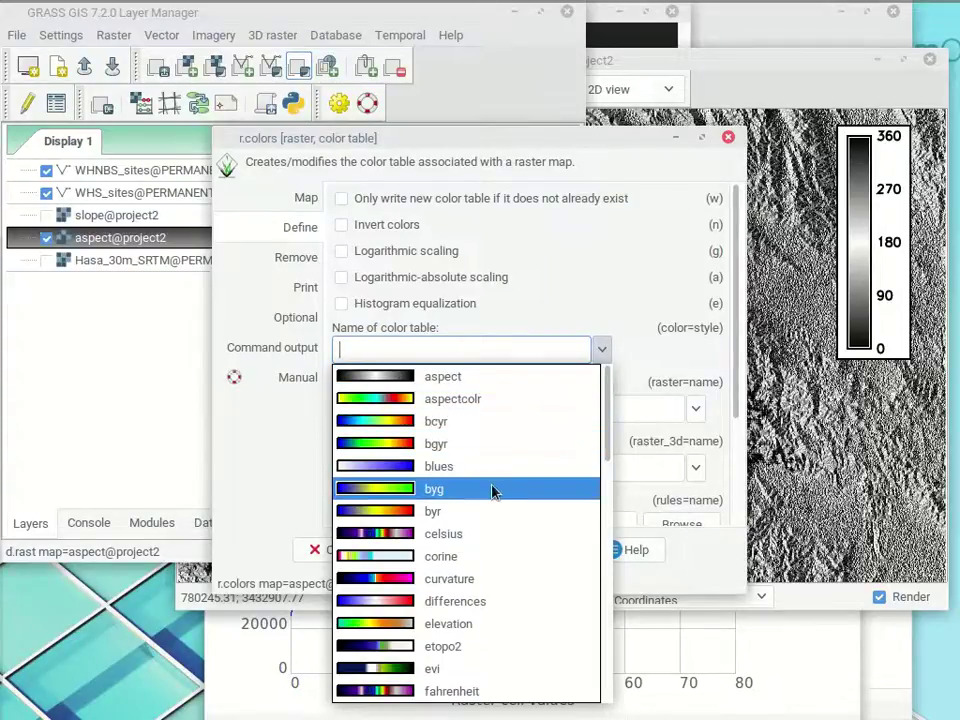
{"action": "left_click", "coordinate": [440, 603]}
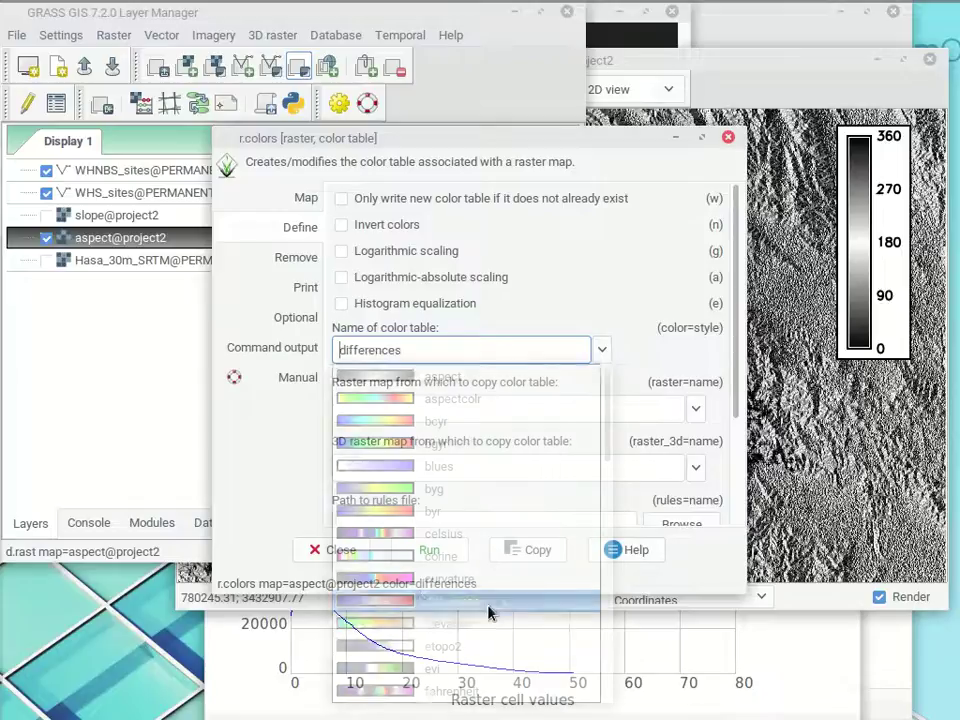
{"action": "left_click", "coordinate": [449, 550]}
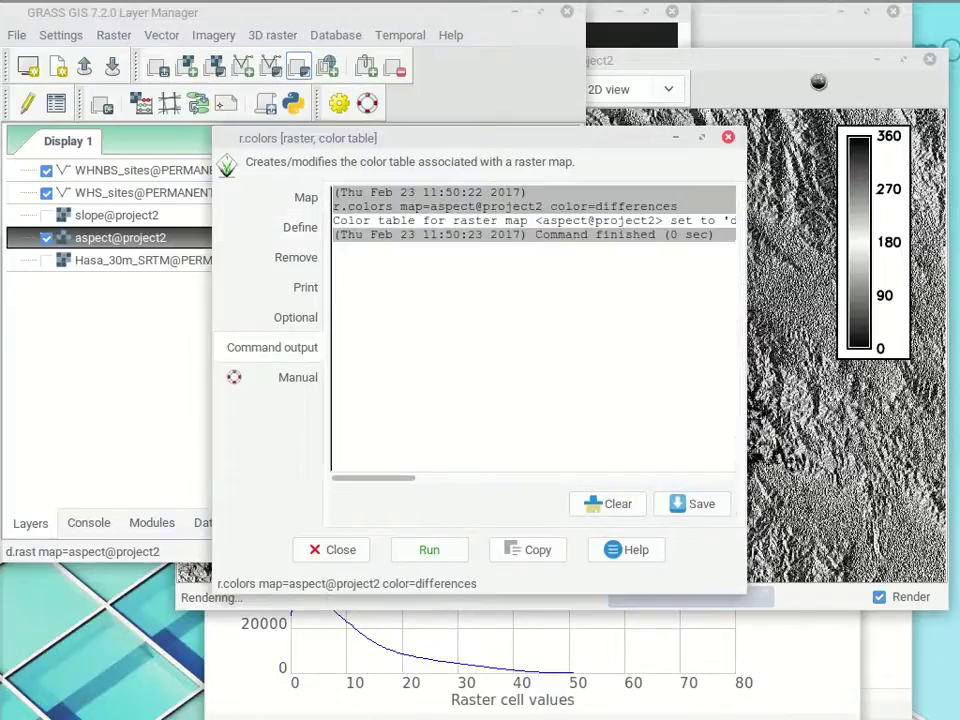
{"action": "left_click", "coordinate": [803, 74]}
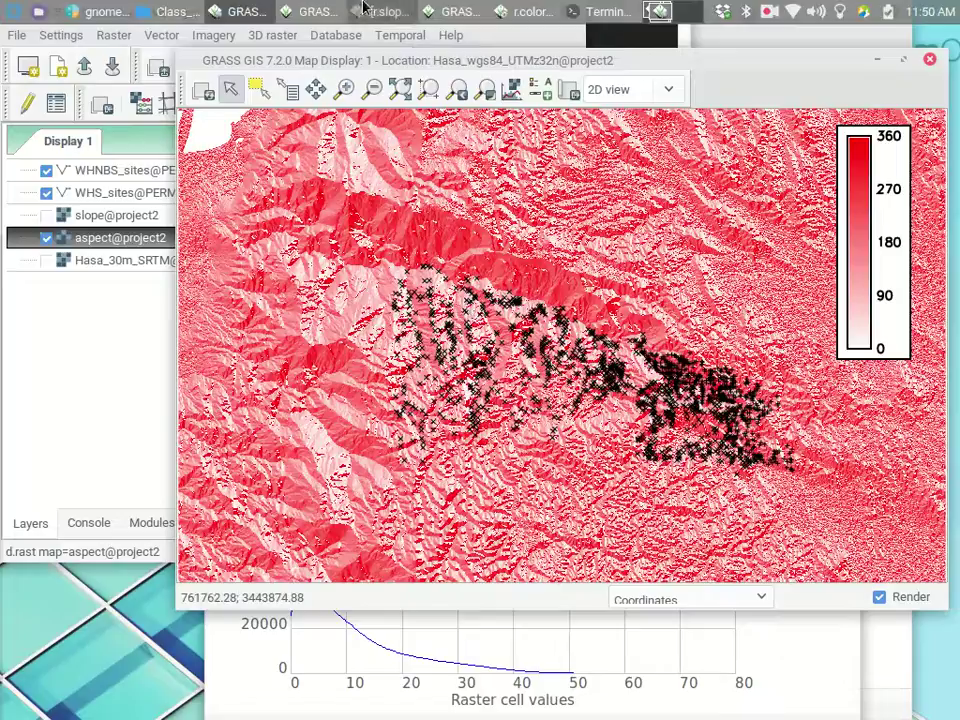
Assign the predefined ramp color table to the aspect raster, run the command, and view the map.
{"action": "left_click", "coordinate": [527, 9]}
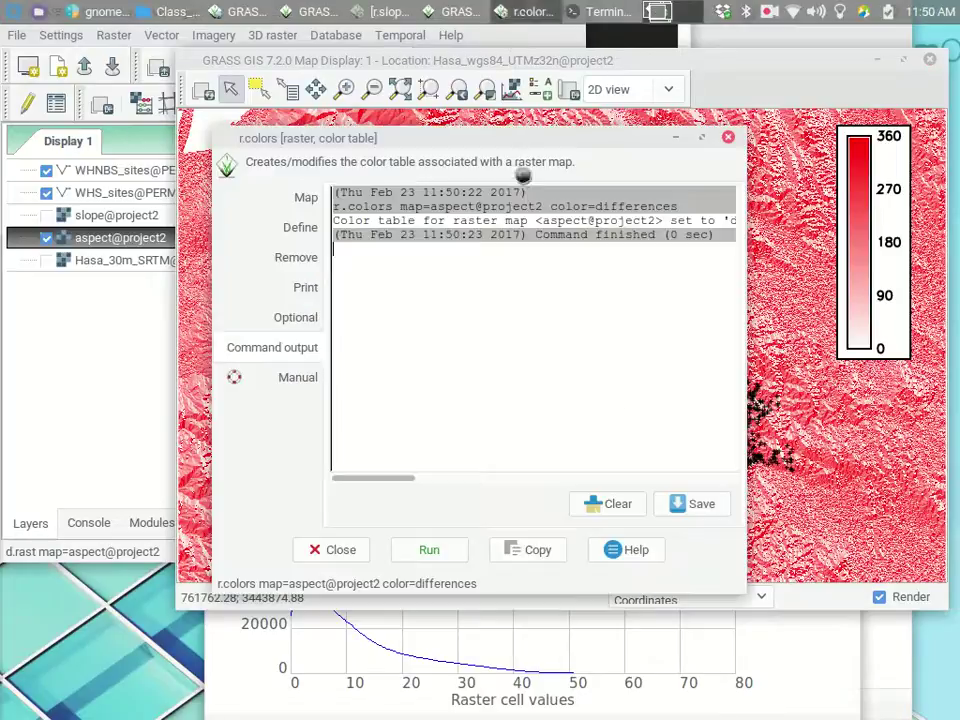
{"action": "left_click", "coordinate": [299, 228]}
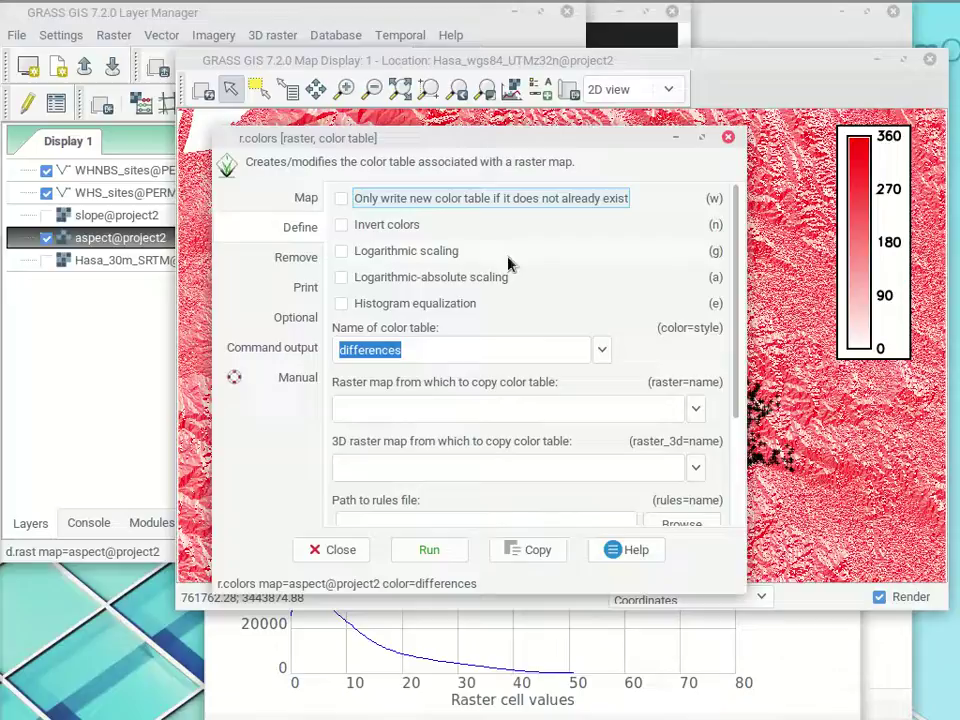
{"action": "left_click", "coordinate": [602, 349]}
{"action": "scroll", "coordinate": [415, 540], "scroll_direction": "down", "scroll_amount": 2}
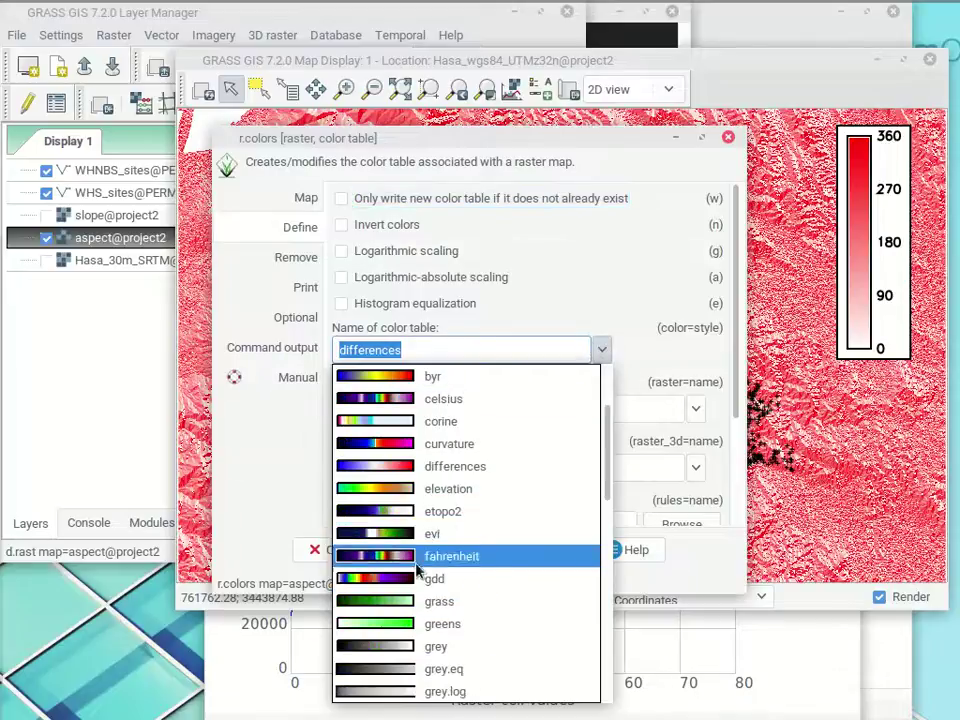
{"action": "scroll", "coordinate": [420, 570], "scroll_direction": "down", "scroll_amount": 3}
{"action": "scroll", "coordinate": [455, 620], "scroll_direction": "down", "scroll_amount": 2}
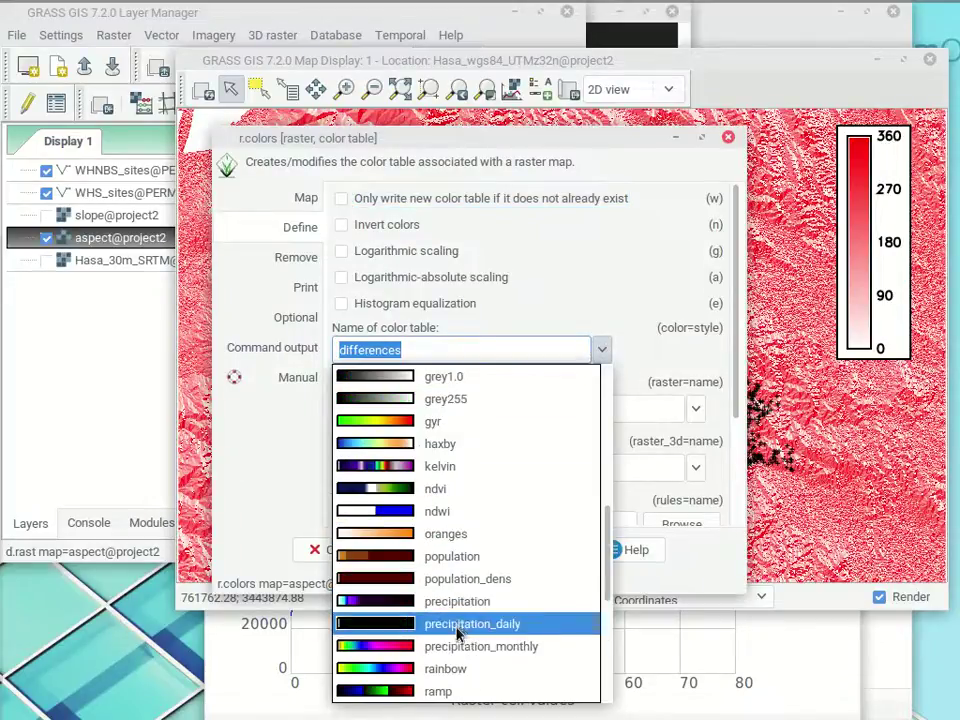
{"action": "scroll", "coordinate": [460, 610], "scroll_direction": "down", "scroll_amount": 2}
{"action": "left_click", "coordinate": [440, 555]}
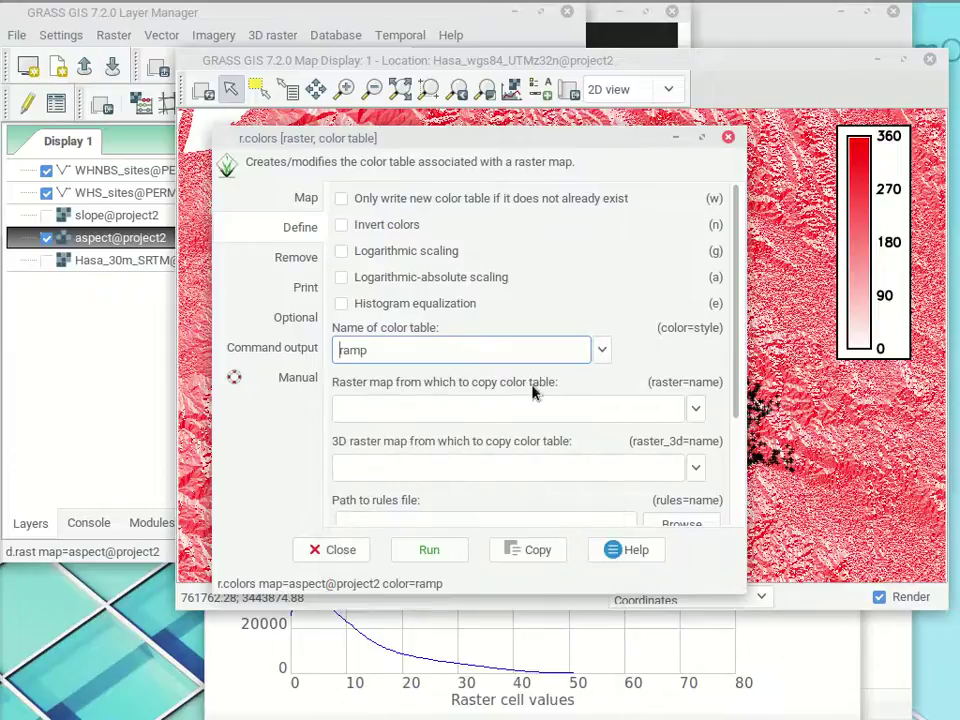
{"action": "left_click", "coordinate": [432, 551]}
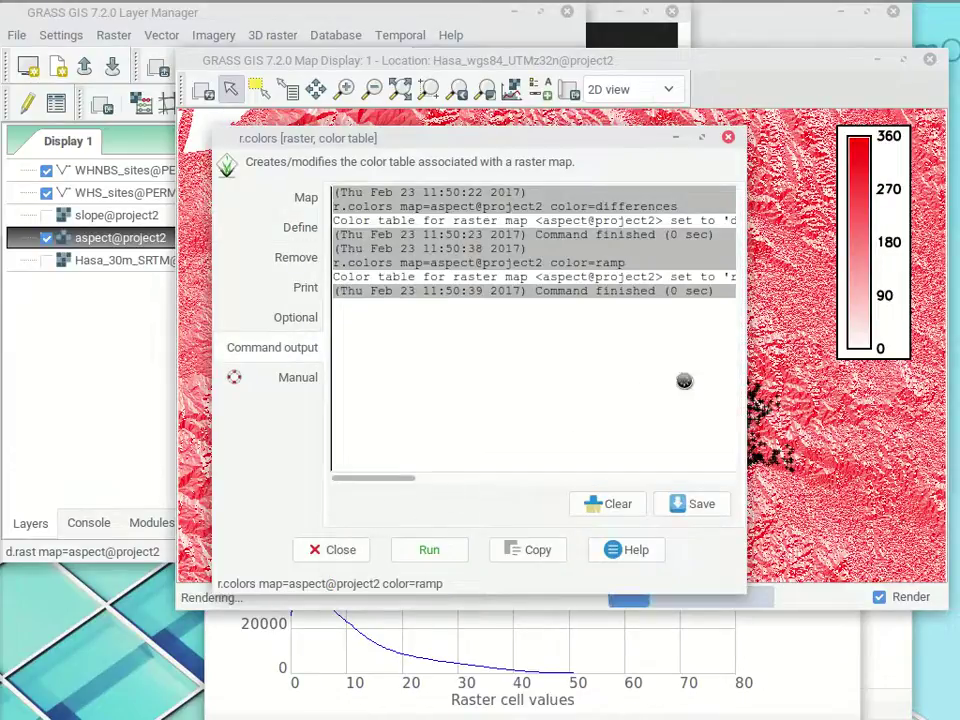
{"action": "left_click", "coordinate": [607, 62]}
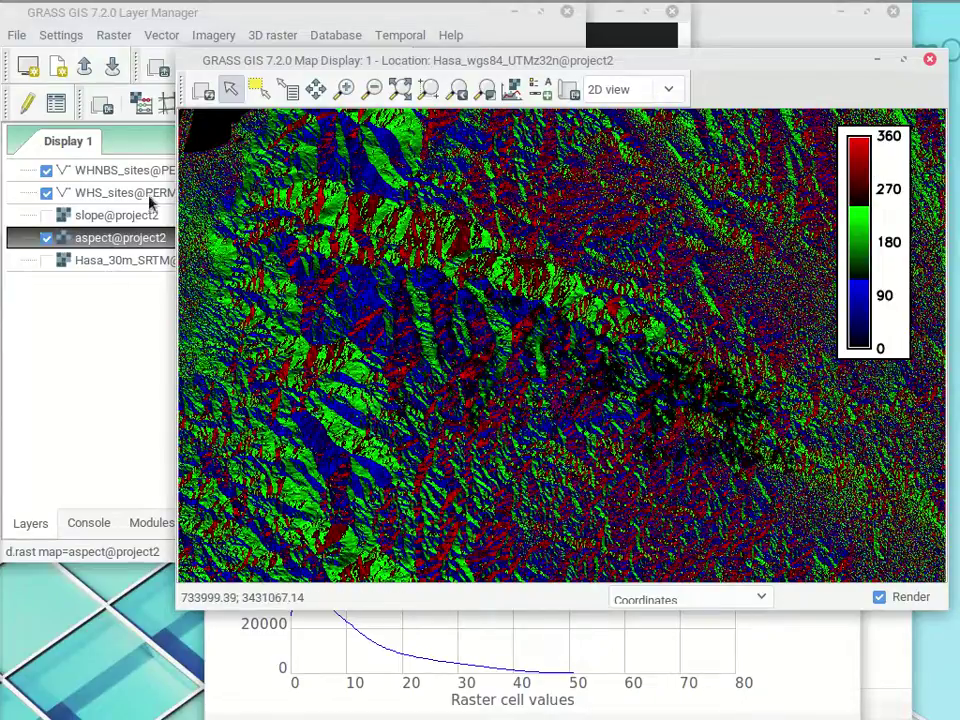
Assign the predefined aspect color table to the aspect raster, run the command, and view the map.
{"action": "left_click", "coordinate": [515, 12]}
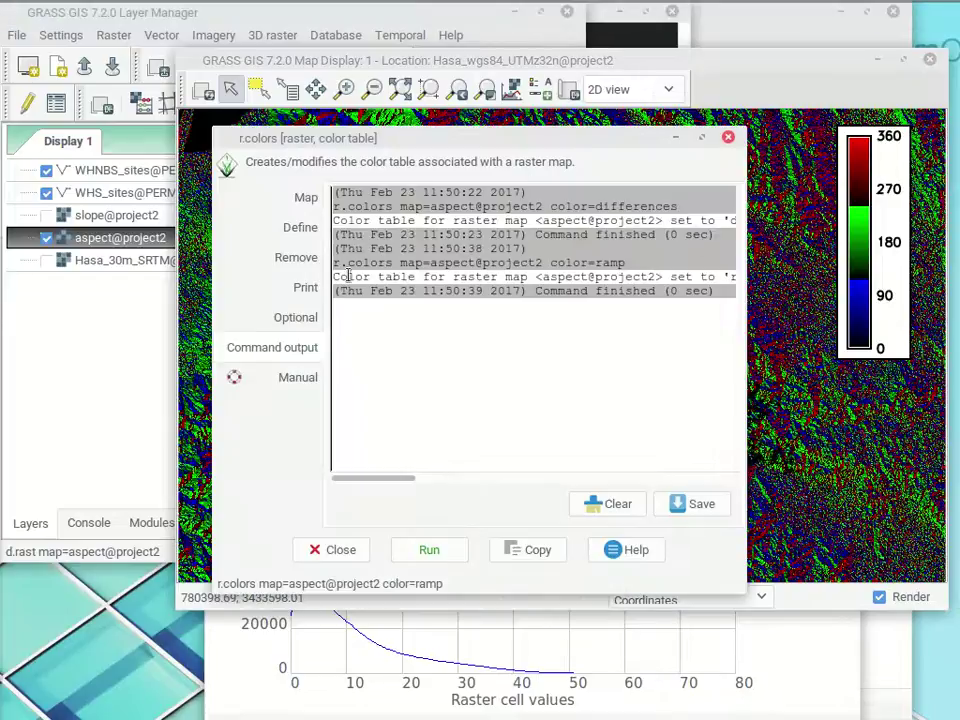
{"action": "left_click", "coordinate": [245, 228]}
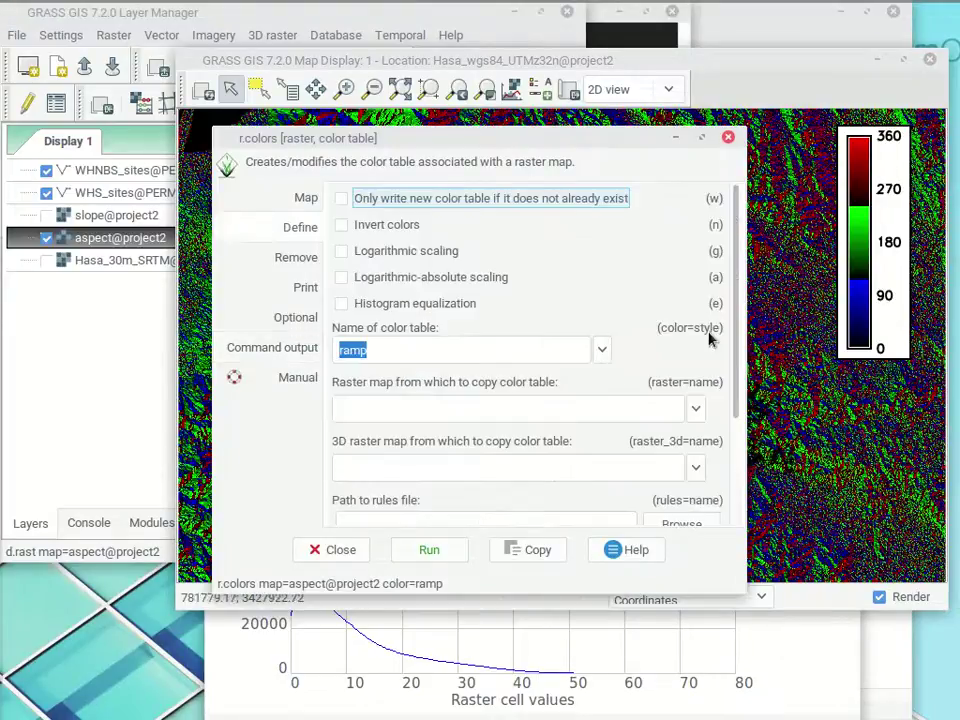
{"action": "left_click", "coordinate": [601, 349]}
{"action": "scroll", "coordinate": [600, 405], "scroll_direction": "up", "scroll_amount": 10}
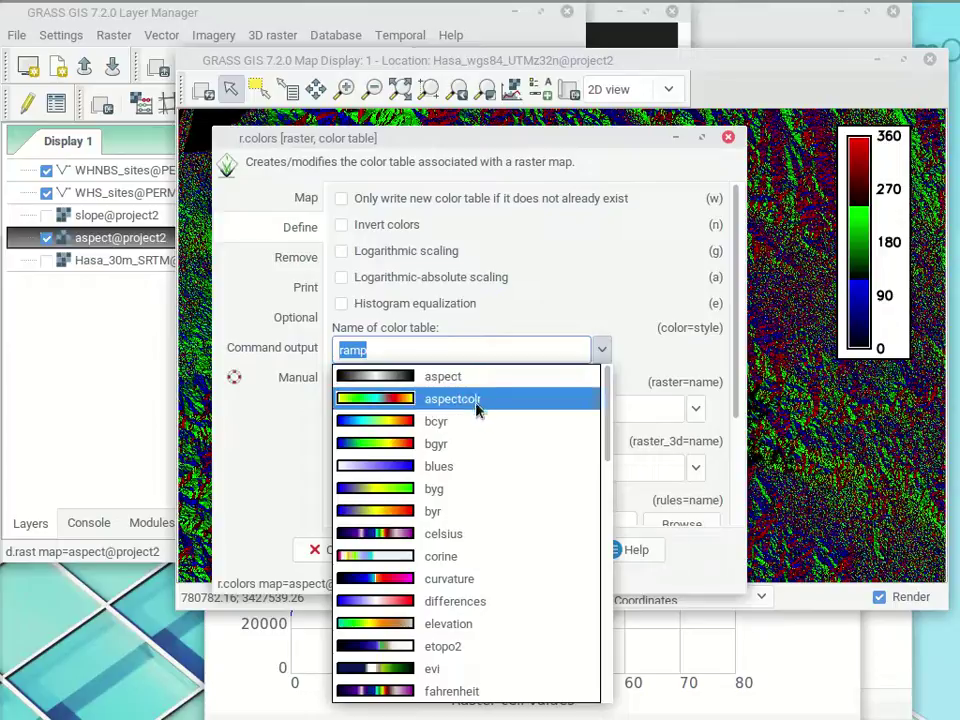
{"action": "left_click", "coordinate": [430, 377]}
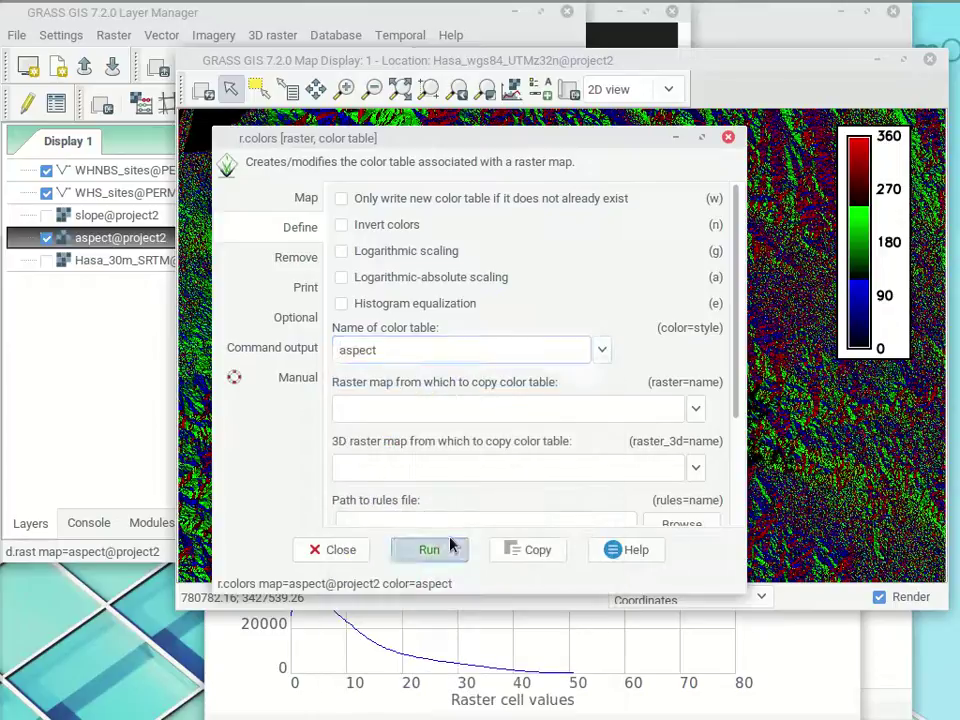
{"action": "left_click", "coordinate": [452, 548]}
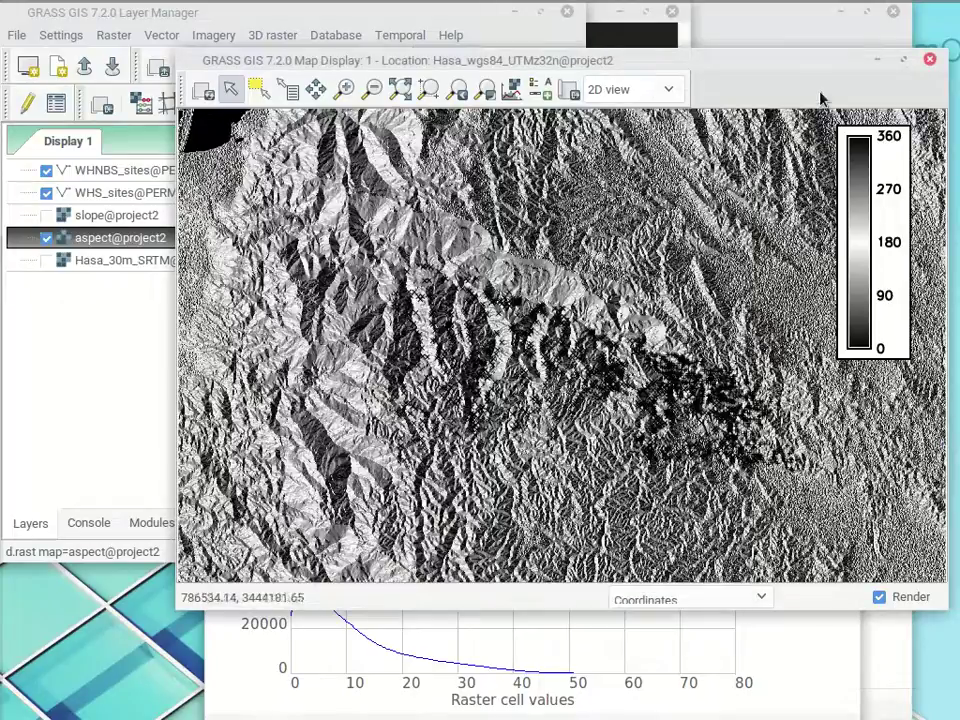
{"action": "left_click", "coordinate": [617, 72]}
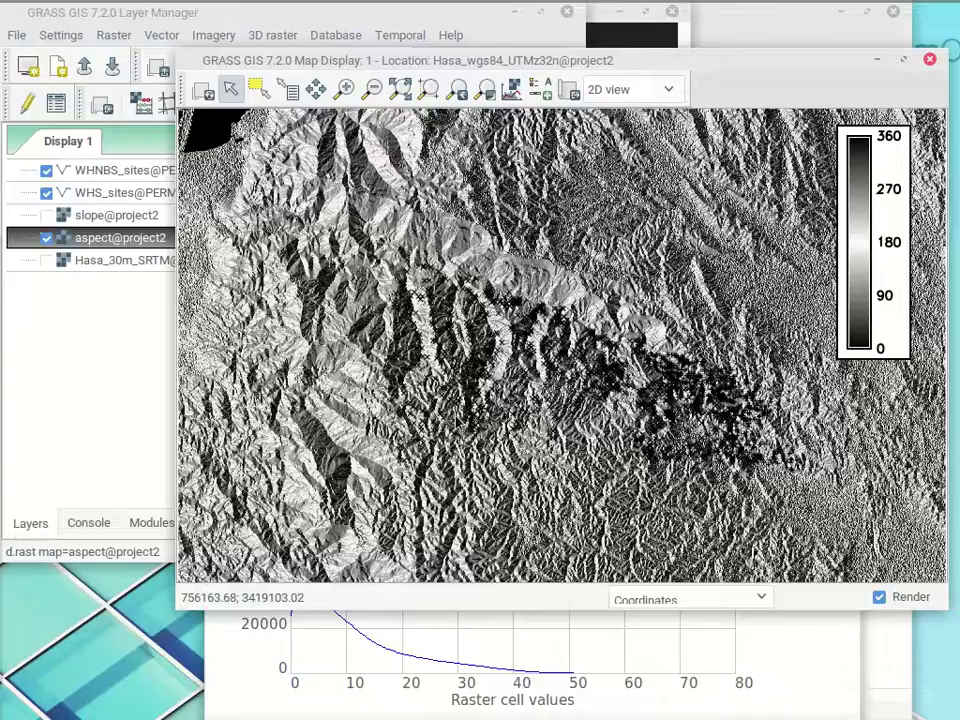
Open the r.relief shaded relief tool and choose Hasa_30m_SRTM@PERMANENT as its input raster map.
{"action": "mouse_move", "coordinate": [3, 450]}
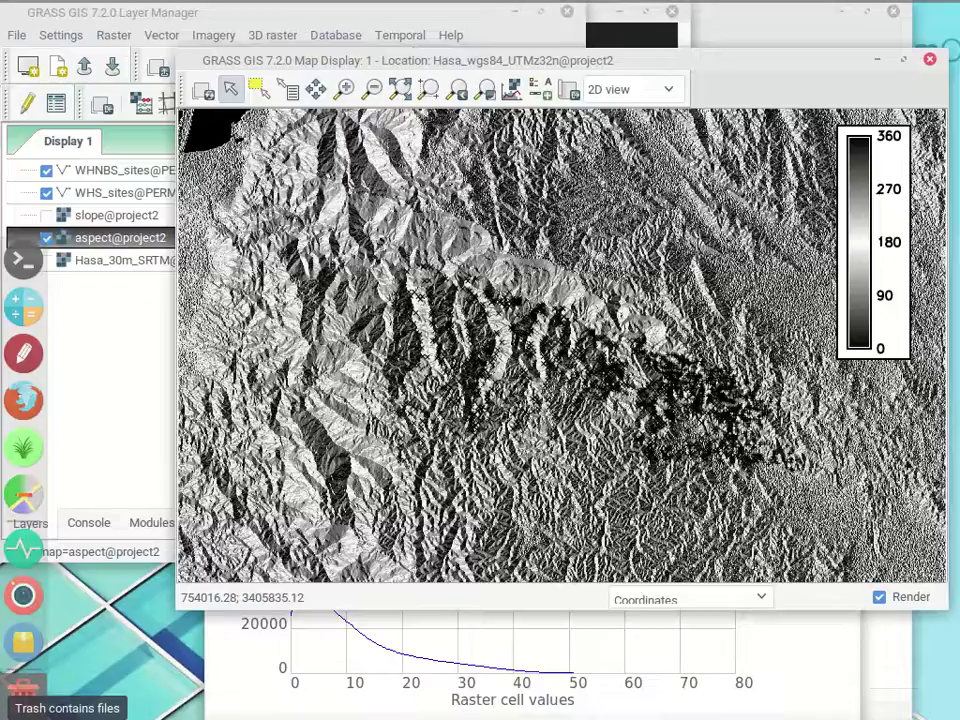
{"action": "left_click", "coordinate": [107, 319]}
{"action": "left_click", "coordinate": [116, 36]}
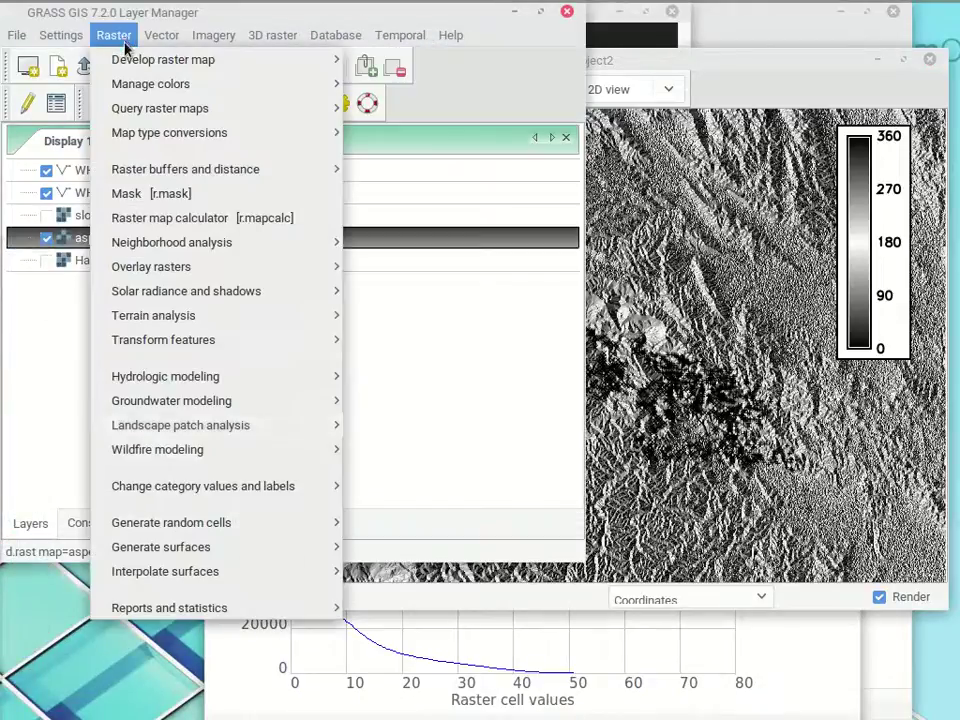
{"action": "mouse_move", "coordinate": [302, 323]}
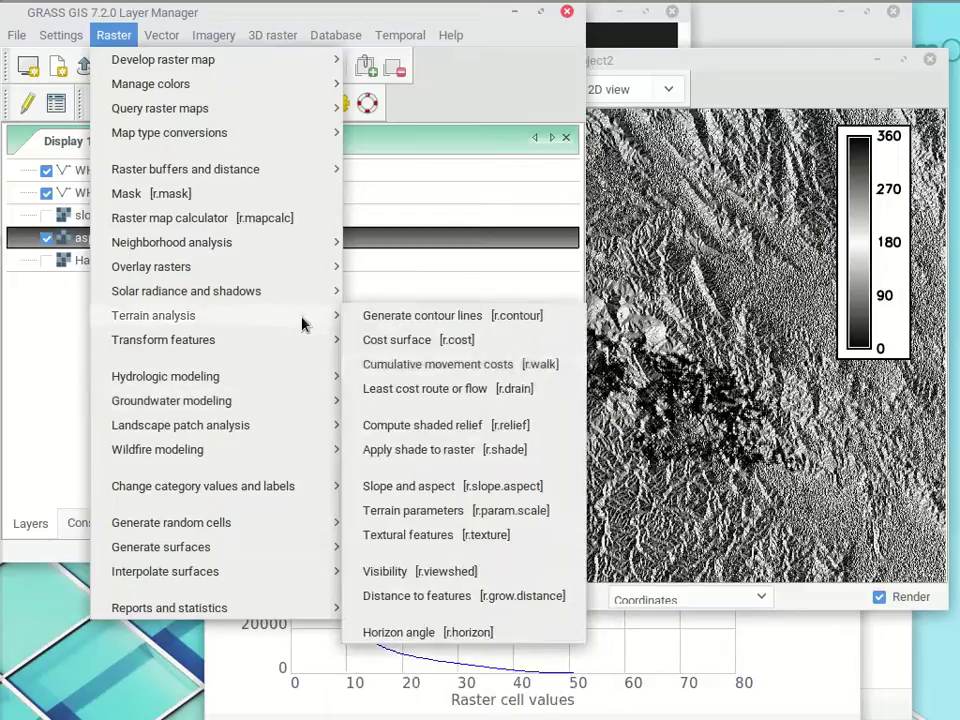
{"action": "left_click", "coordinate": [519, 432]}
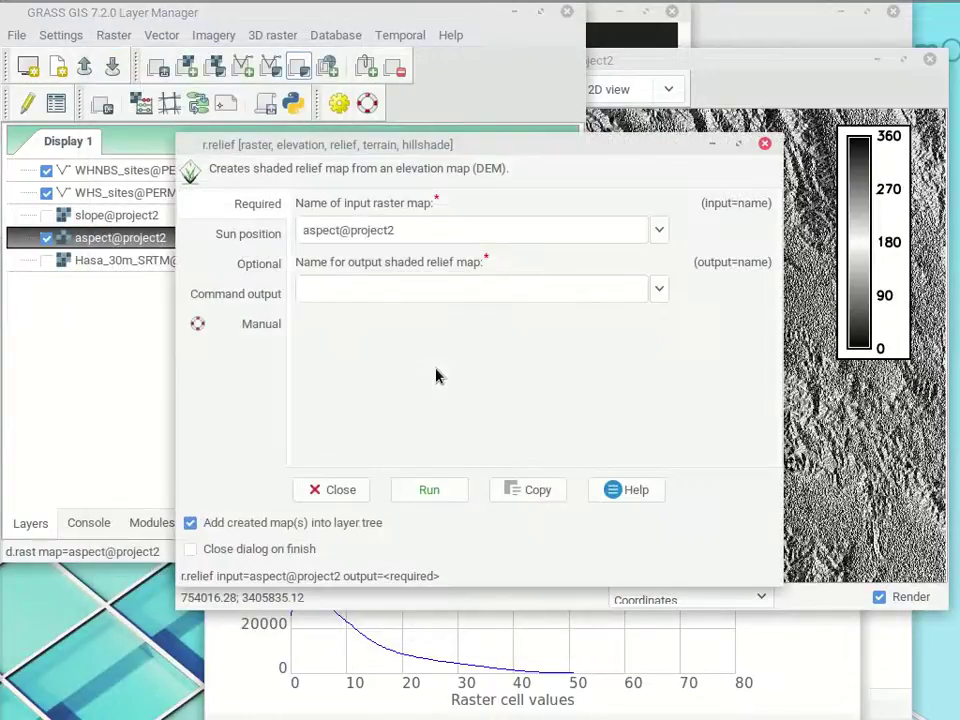
{"action": "mouse_move", "coordinate": [406, 8]}
{"action": "left_click", "coordinate": [660, 232]}
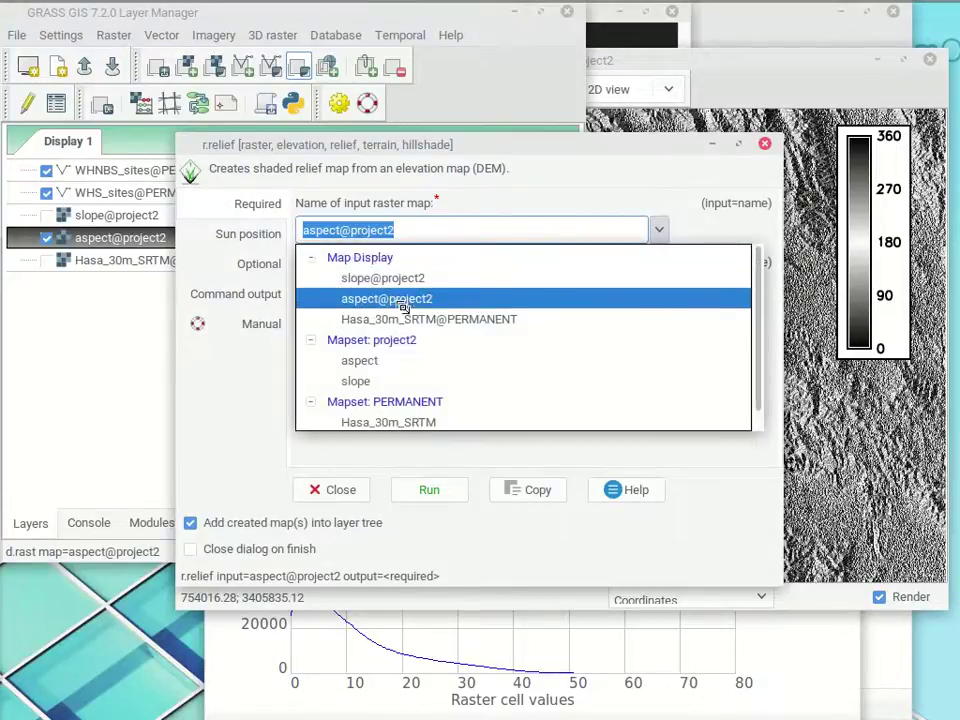
{"action": "scroll", "coordinate": [406, 371], "scroll_direction": "down", "scroll_amount": 1}
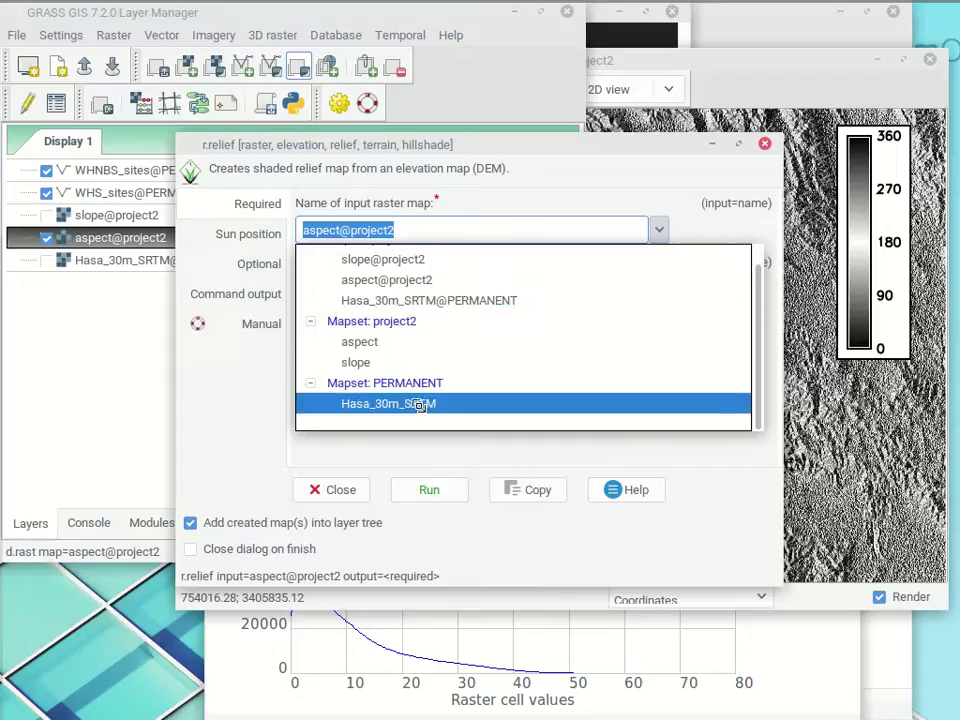
{"action": "left_click", "coordinate": [419, 404]}
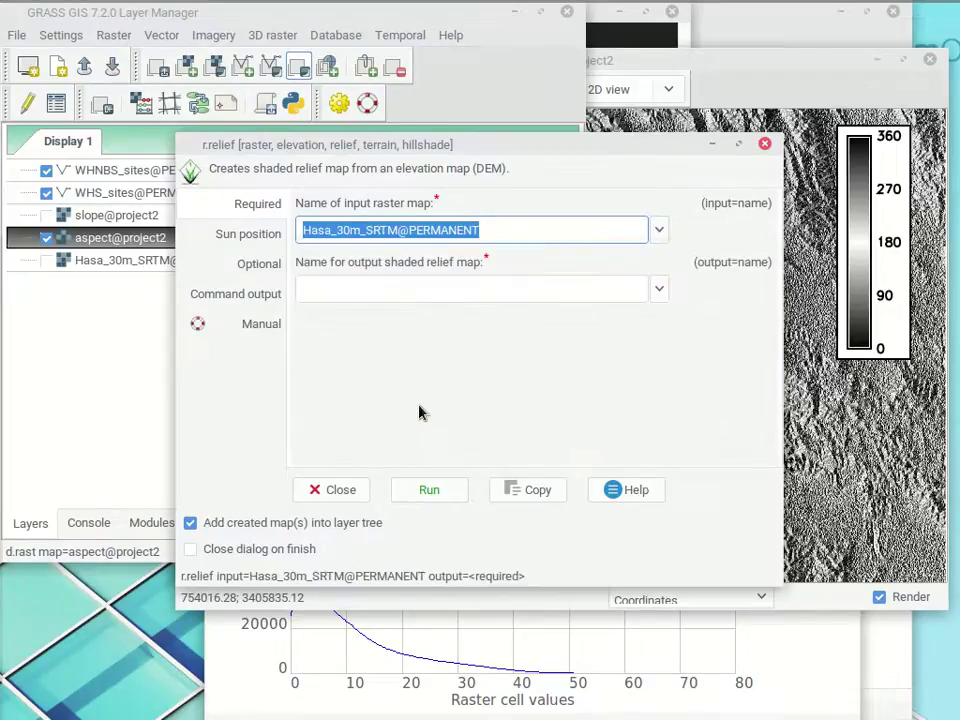
Name the output shaded relief map 30m_hillshade.
{"action": "left_click", "coordinate": [450, 290]}
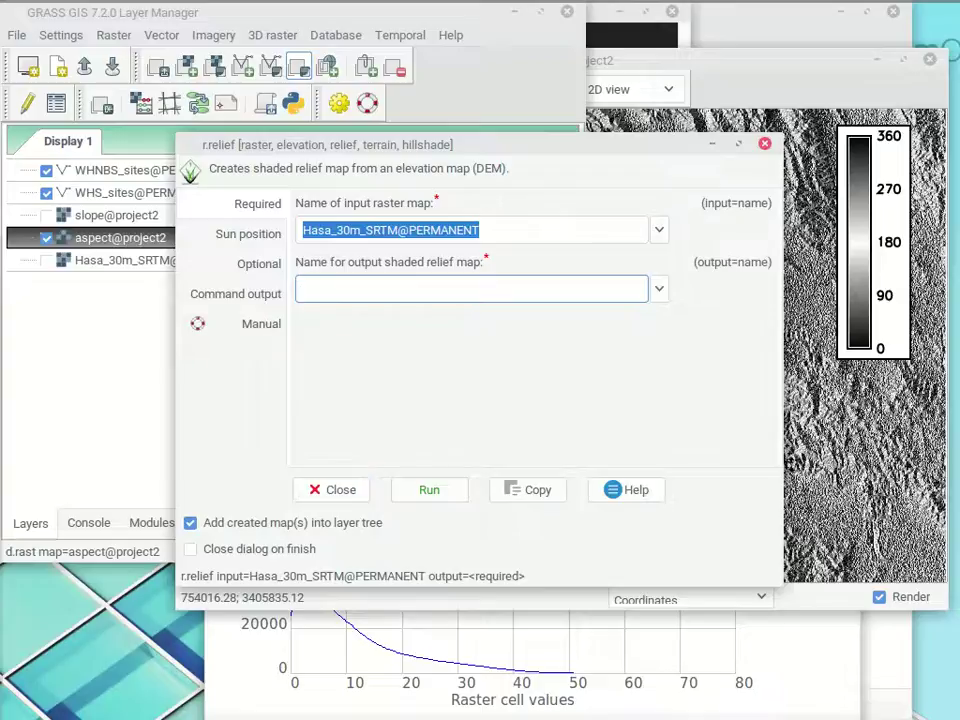
{"action": "type", "text": "hi"}
{"action": "key", "text": "BackSpace"}
{"action": "type", "text": "30m_hills"}
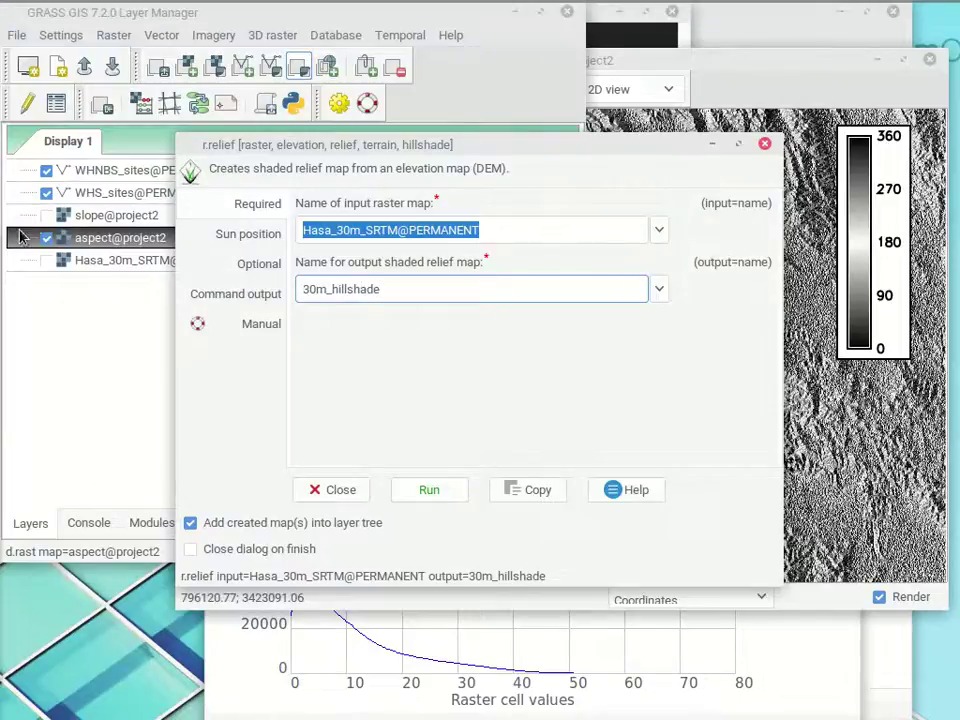
Review the sun position and optional relief settings, keep their defaults, and run the shaded relief computation.
{"action": "left_click", "coordinate": [225, 232]}
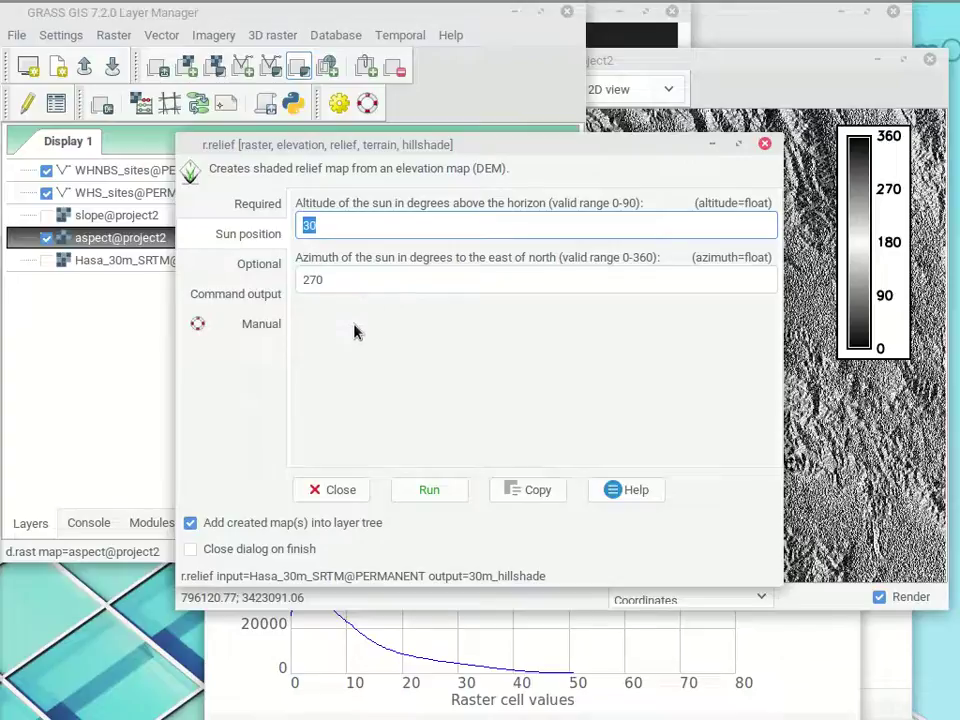
{"action": "left_click", "coordinate": [268, 267]}
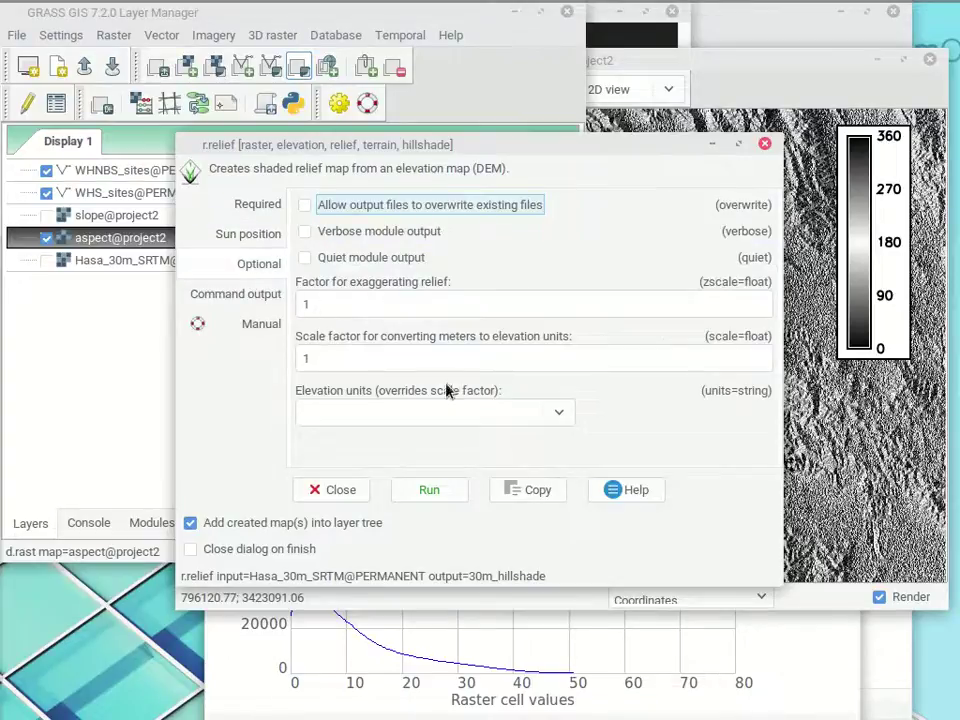
{"action": "left_click", "coordinate": [450, 497]}
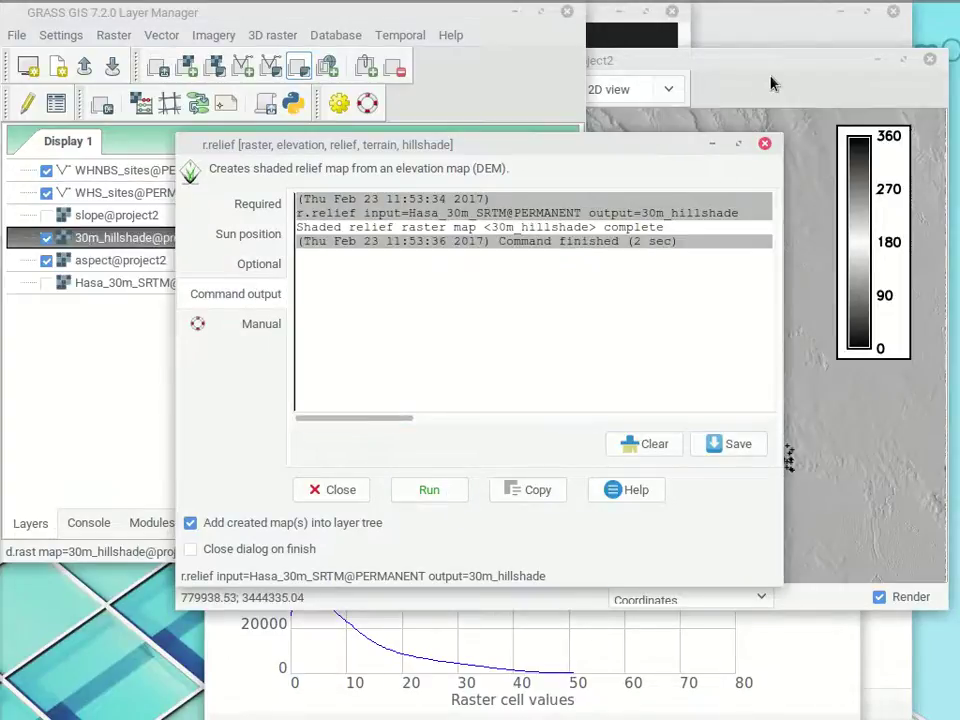
Set the relief exaggeration factor to 3 in the r.relief hillshade module.
{"action": "left_click", "coordinate": [770, 83]}
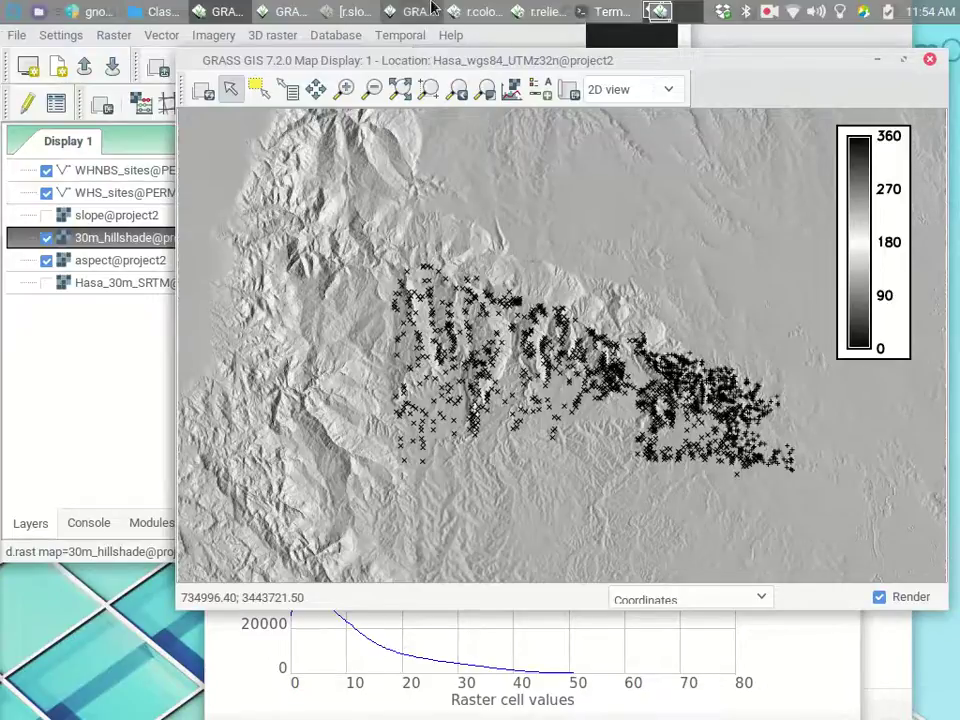
{"action": "left_click", "coordinate": [558, 13]}
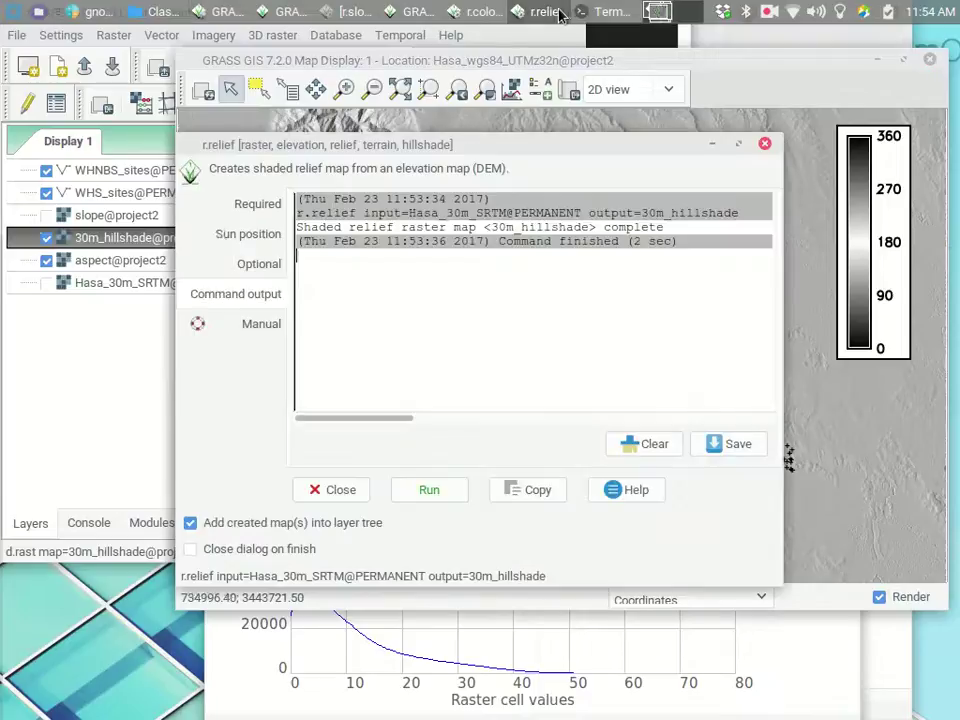
{"action": "left_click", "coordinate": [255, 265]}
{"action": "left_click", "coordinate": [337, 314]}
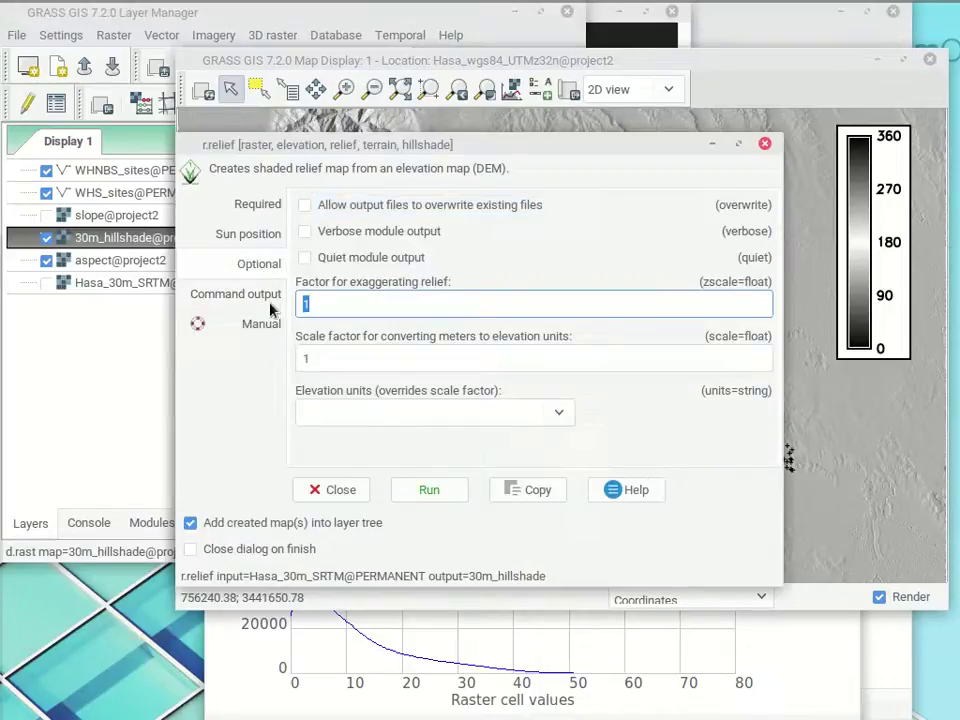
{"action": "type", "text": "3"}
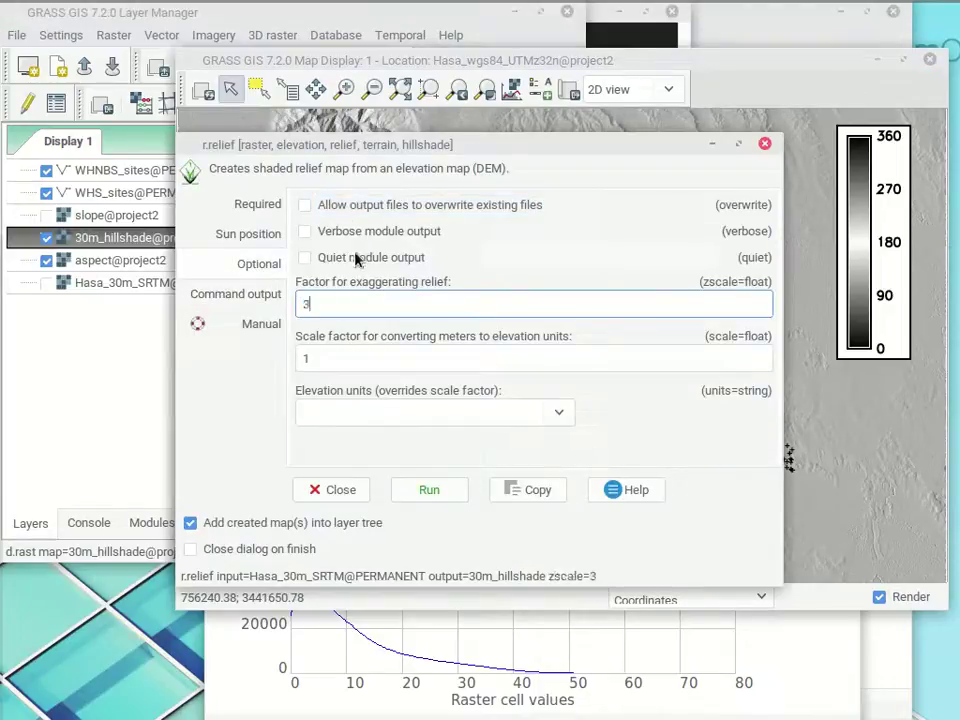
Name the output shaded relief map 30m_hillshadex3, generate it from Hasa_30m_SRTM, and view the result in the map display.
{"action": "left_click", "coordinate": [257, 204]}
{"action": "left_click", "coordinate": [428, 289]}
{"action": "type", "text": "x3"}
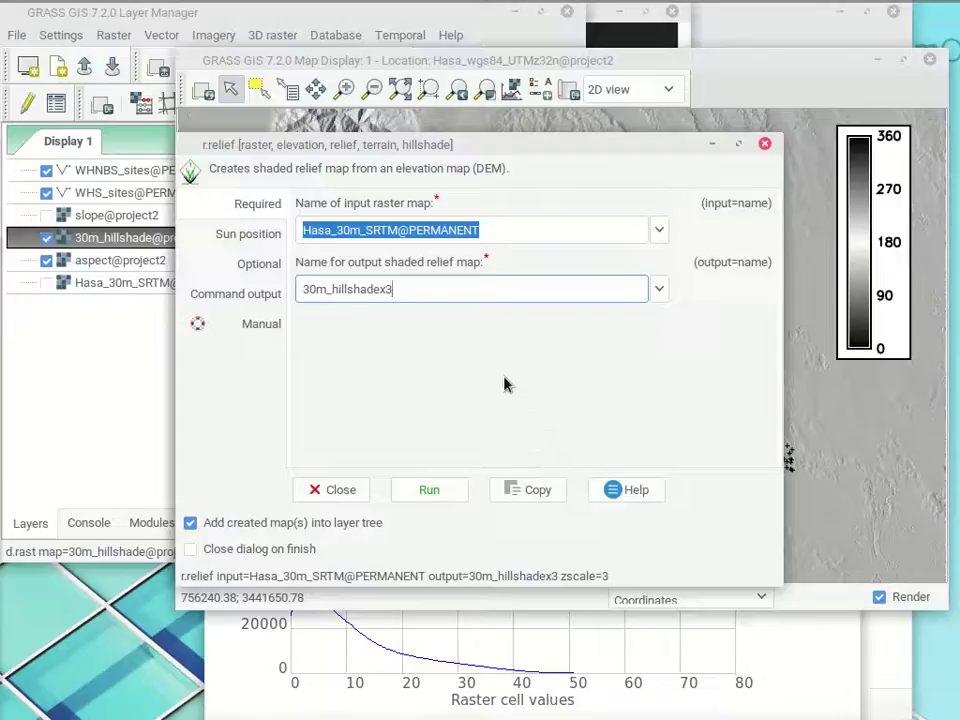
{"action": "left_click", "coordinate": [430, 489]}
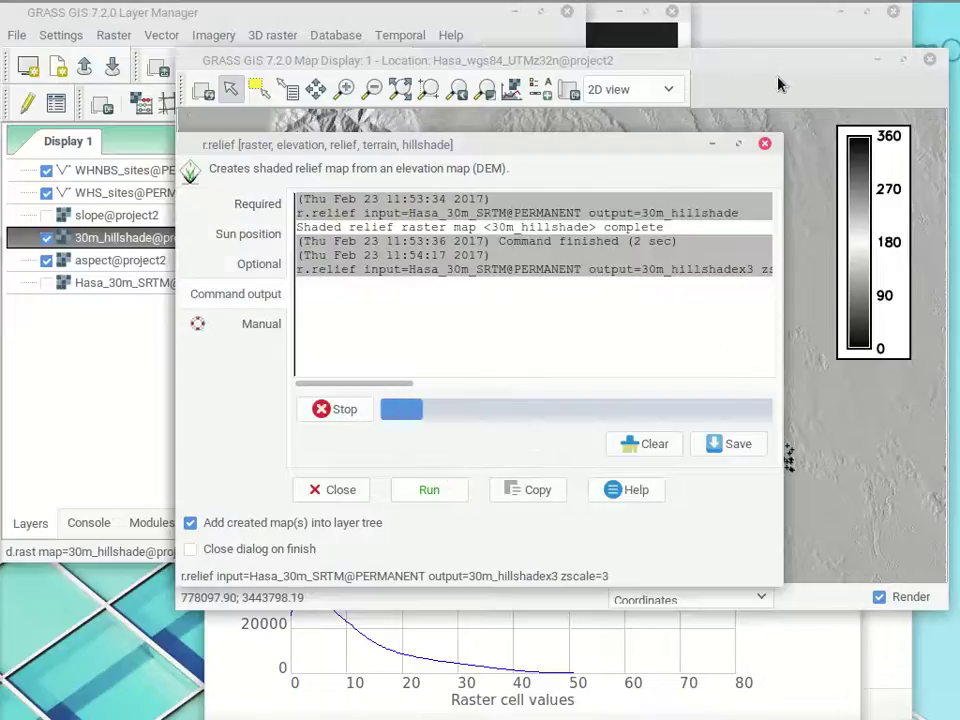
{"action": "left_click", "coordinate": [778, 86]}
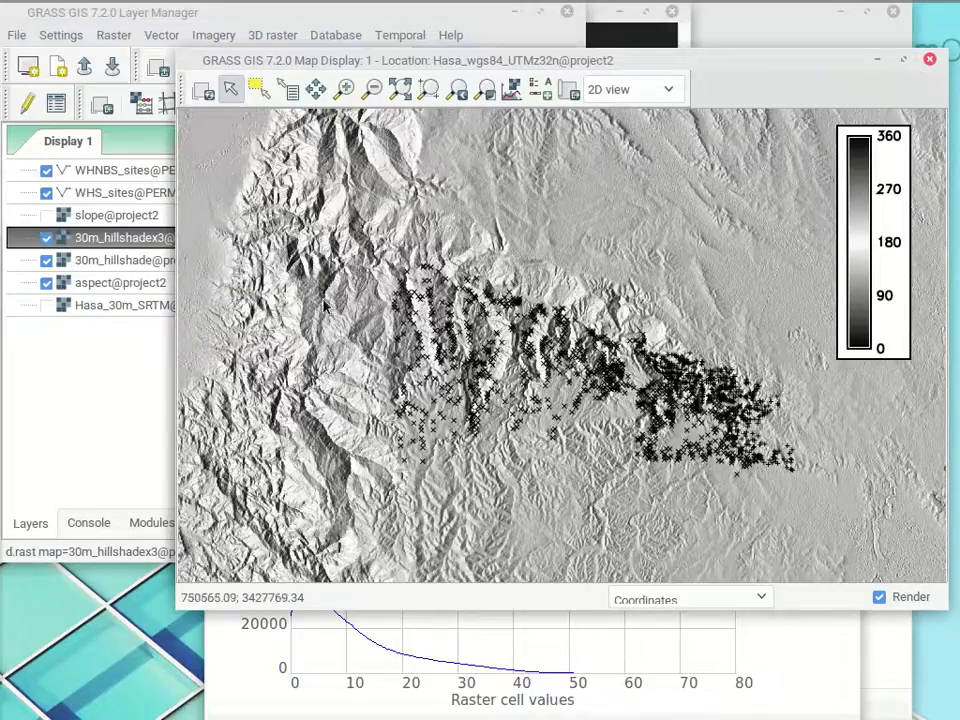
{"action": "left_click", "coordinate": [88, 402]}
{"action": "left_click", "coordinate": [620, 62]}
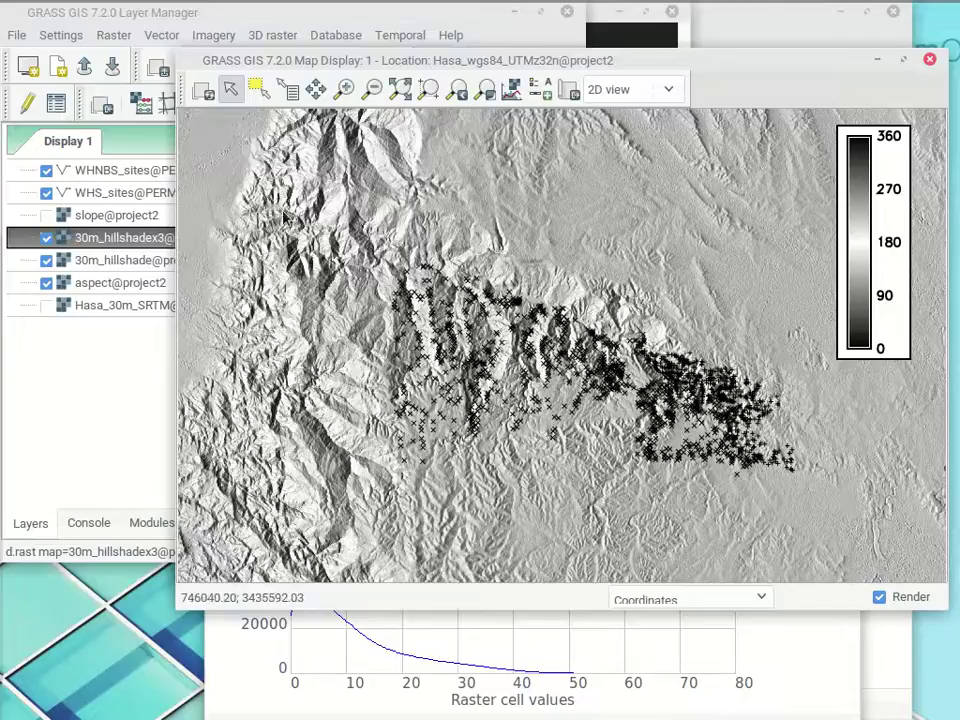
Turn on the slope layer so that it displays above the hillshade layers.
{"action": "left_click", "coordinate": [46, 217]}
{"action": "left_click", "coordinate": [46, 215]}
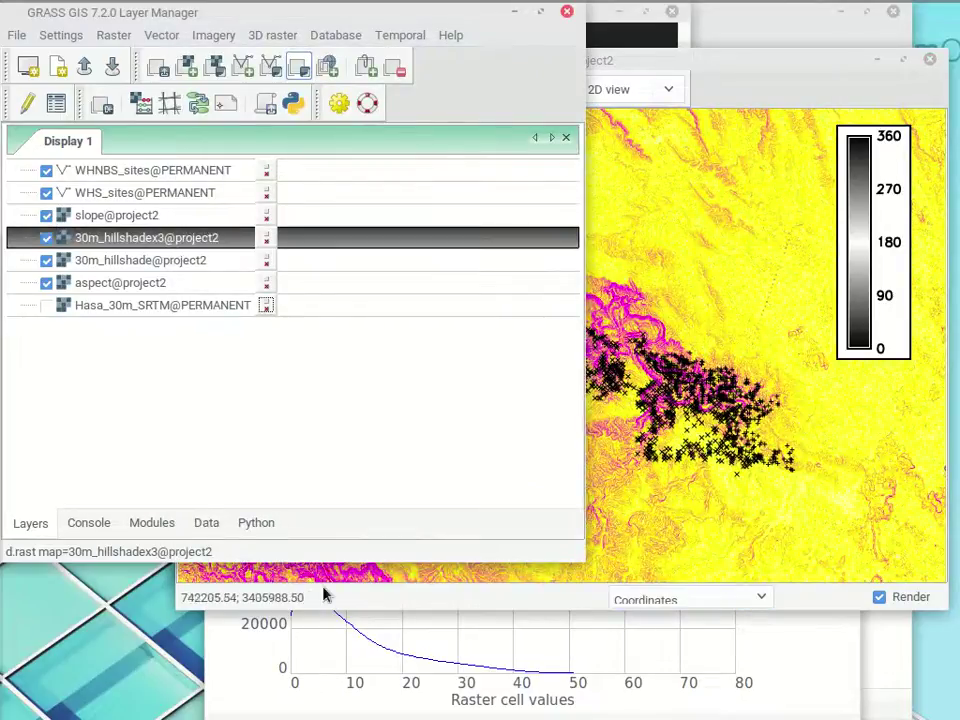
{"action": "left_click", "coordinate": [782, 64]}
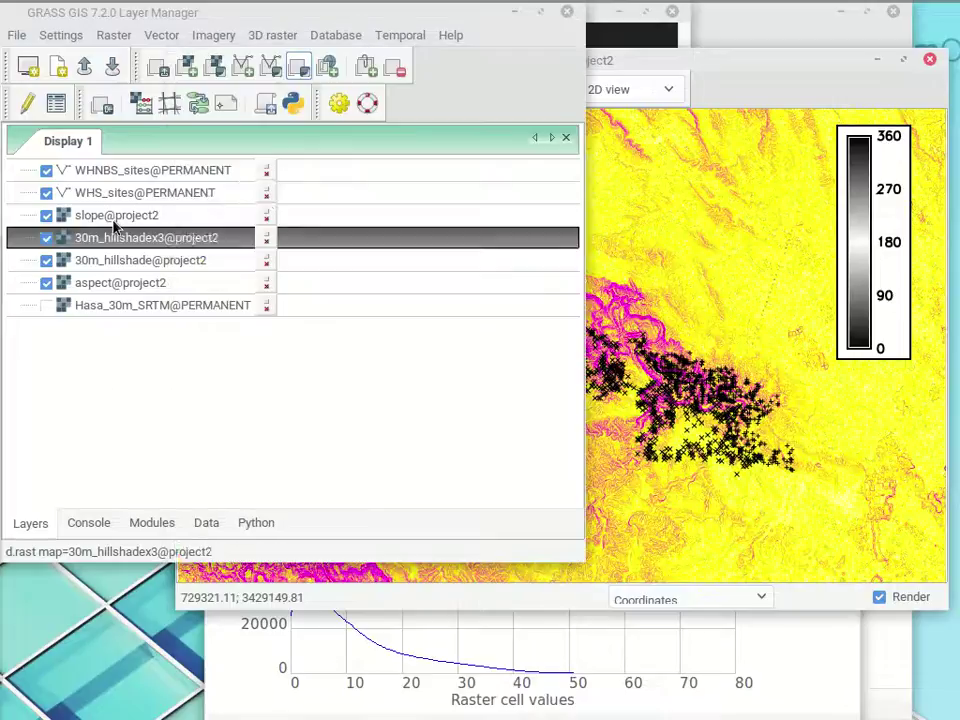
Set the slope layer's opacity to 60 and check the hillshade through it on the map.
{"action": "left_click", "coordinate": [116, 220]}
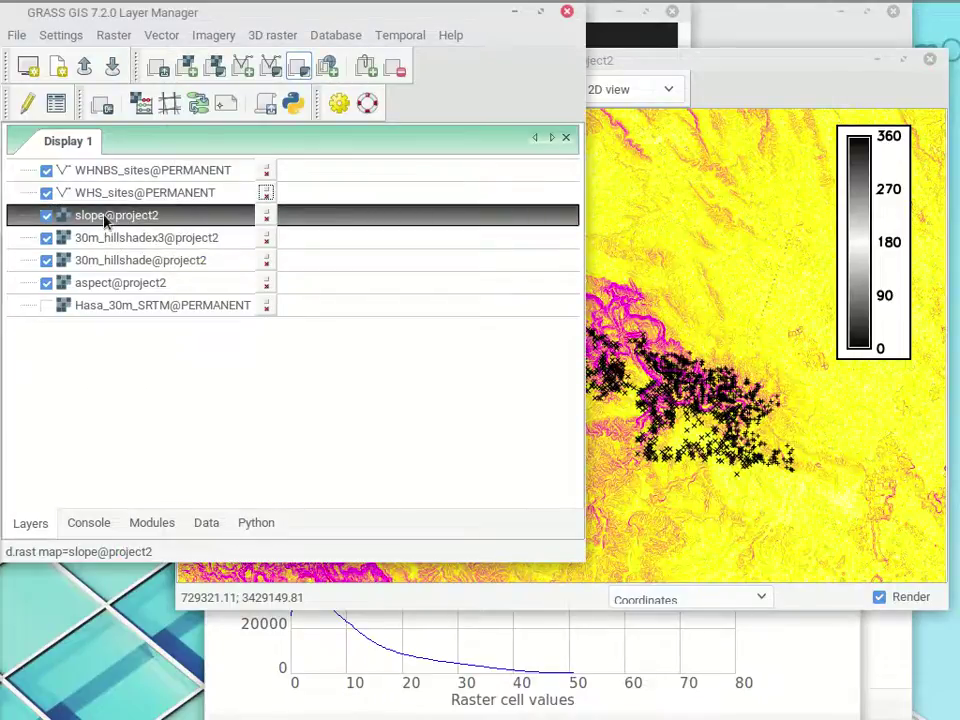
{"action": "right_click", "coordinate": [105, 220]}
{"action": "left_click", "coordinate": [163, 285]}
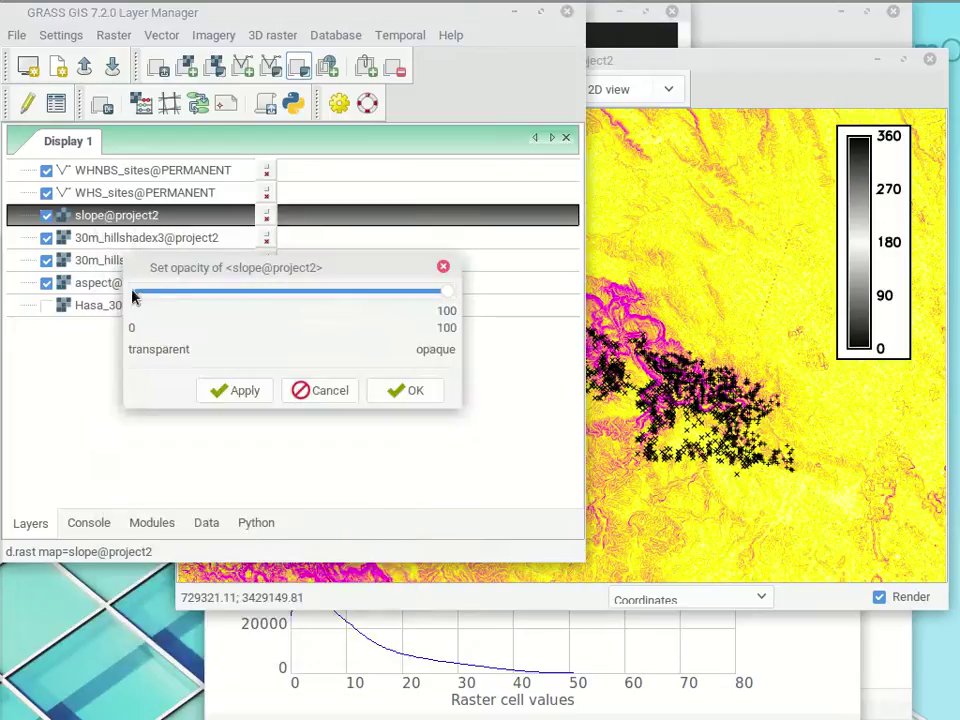
{"action": "left_click", "coordinate": [316, 297]}
{"action": "left_click", "coordinate": [242, 390]}
{"action": "left_click", "coordinate": [643, 237]}
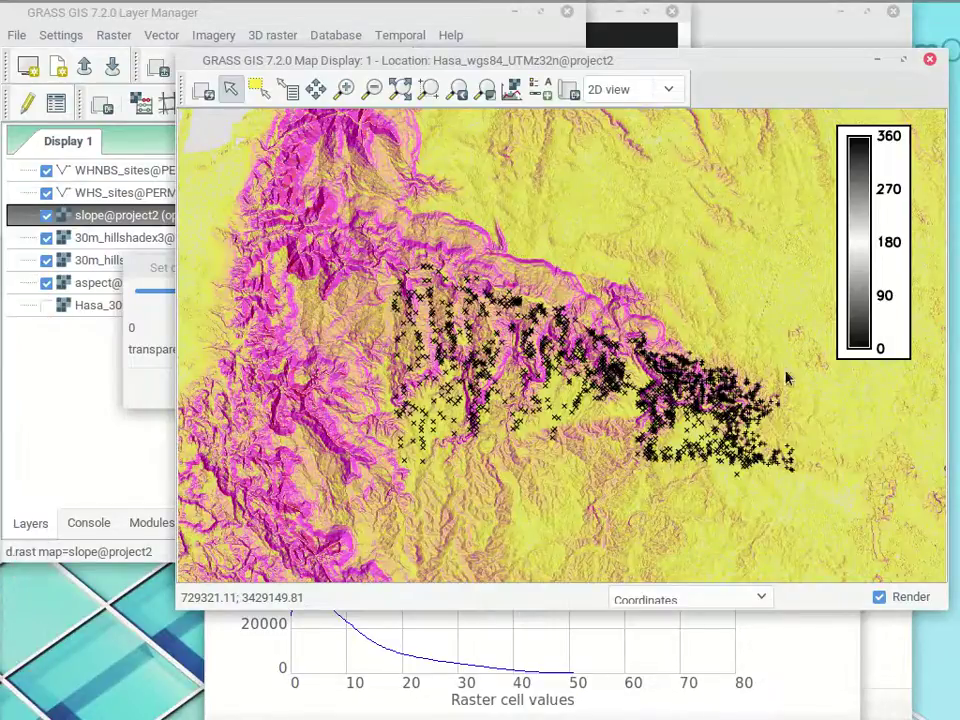
{"action": "left_click", "coordinate": [338, 16]}
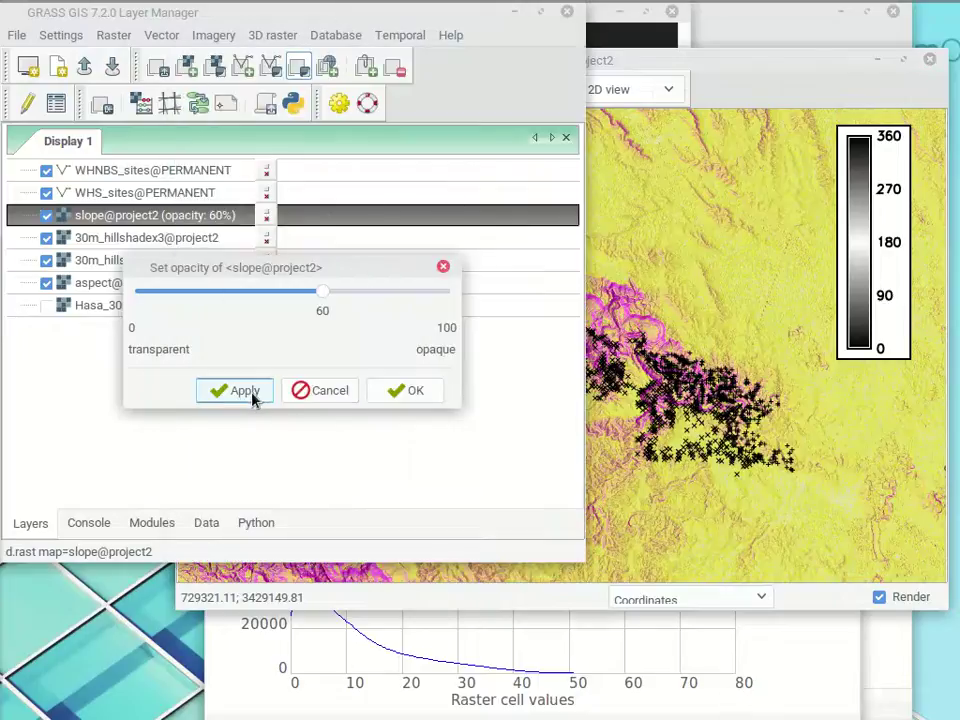
{"action": "left_click", "coordinate": [392, 390]}
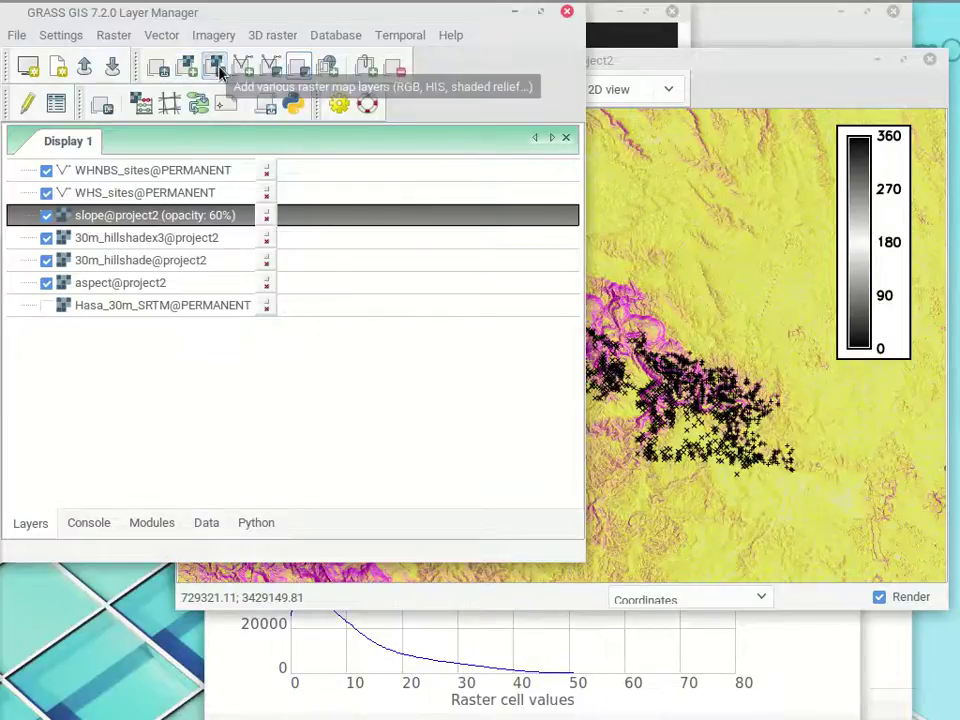
Add a shaded relief map layer that drapes the slope raster over 30m_hillshadex3, and view it on the map.
{"action": "left_click", "coordinate": [218, 67]}
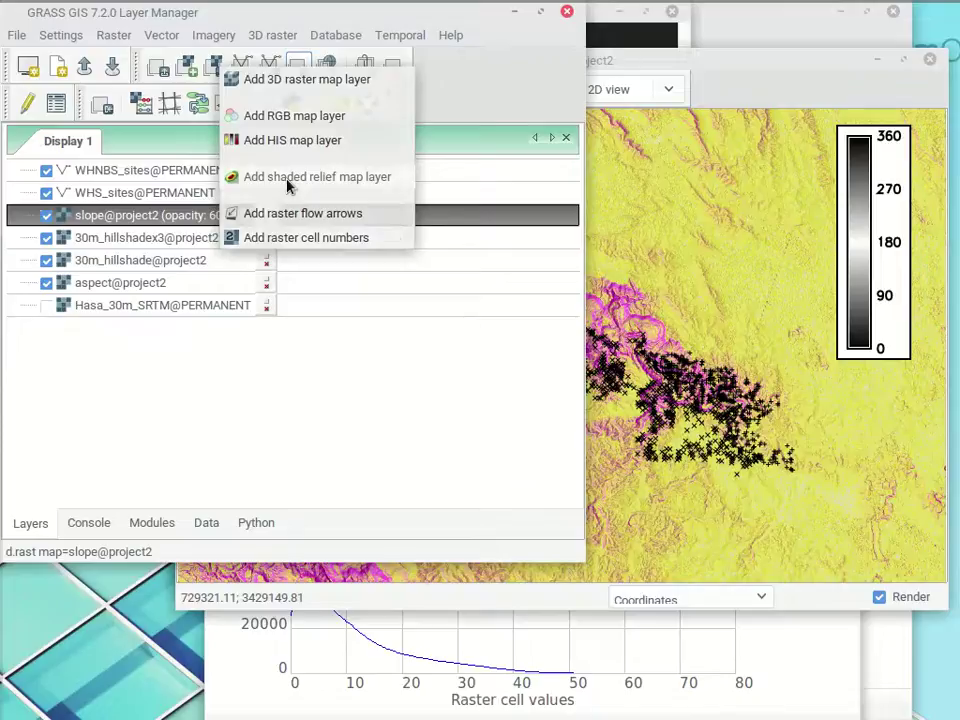
{"action": "left_click", "coordinate": [289, 177]}
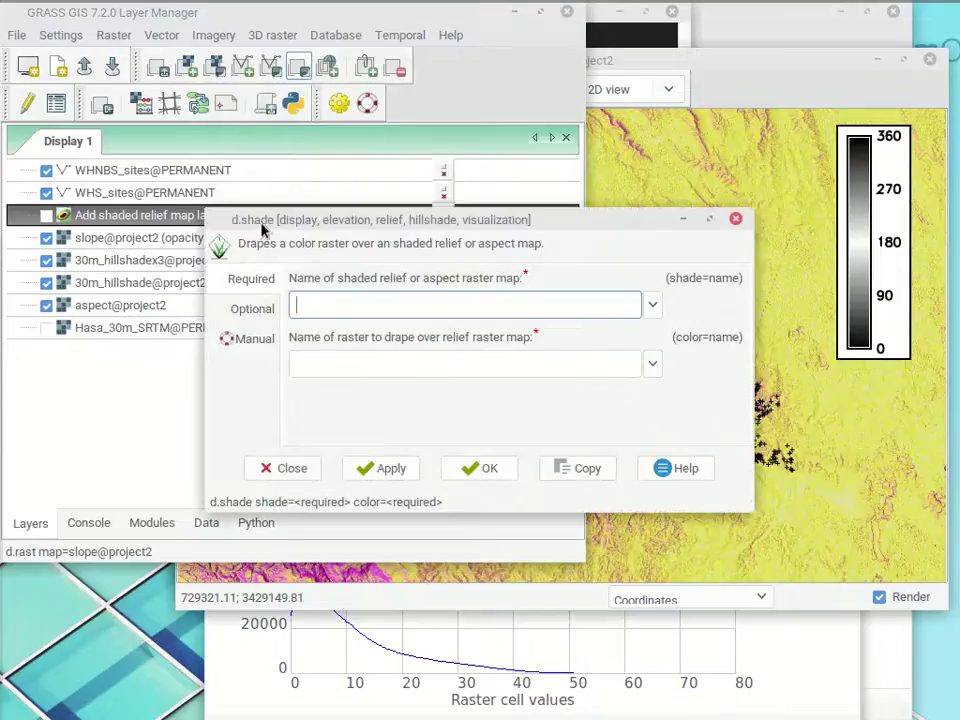
{"action": "left_click", "coordinate": [651, 307]}
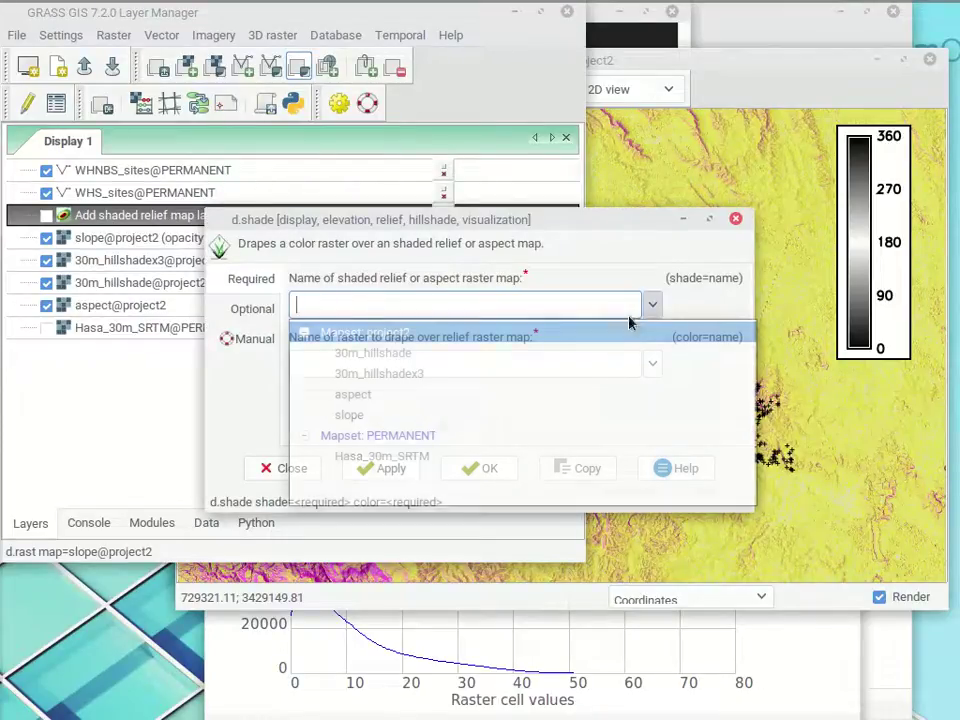
{"action": "left_click", "coordinate": [401, 378]}
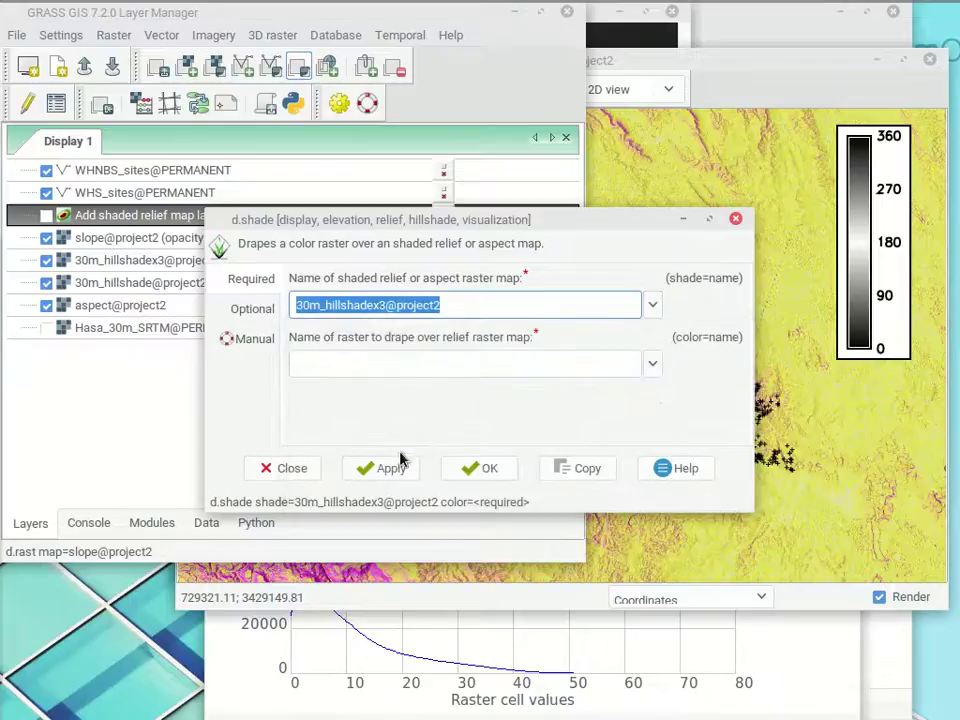
{"action": "left_click", "coordinate": [653, 368]}
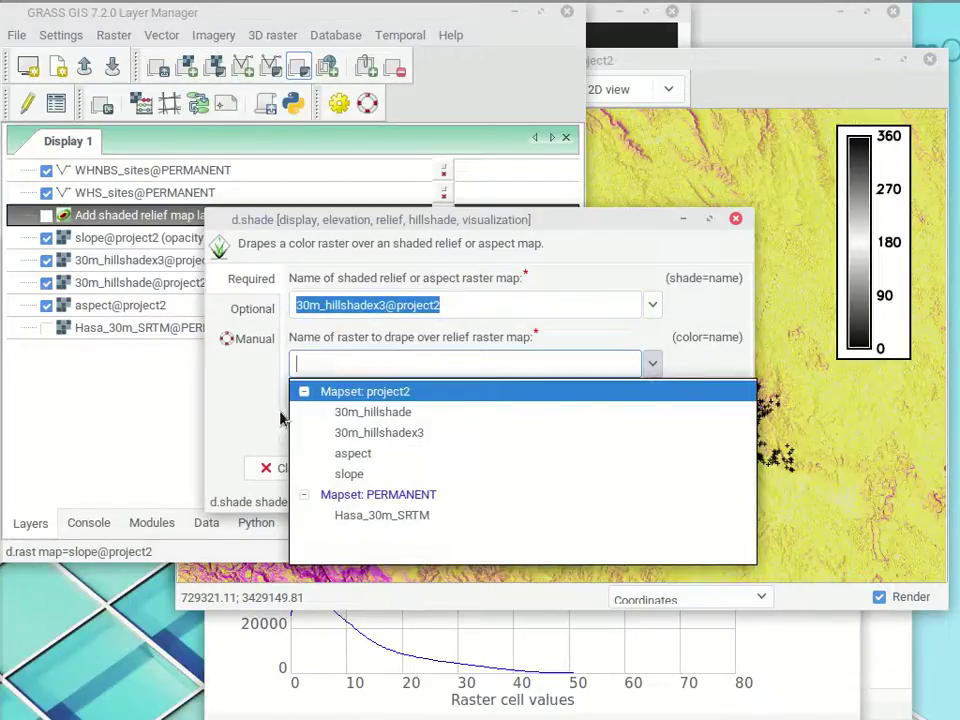
{"action": "left_click", "coordinate": [358, 473]}
{"action": "left_click", "coordinate": [404, 470]}
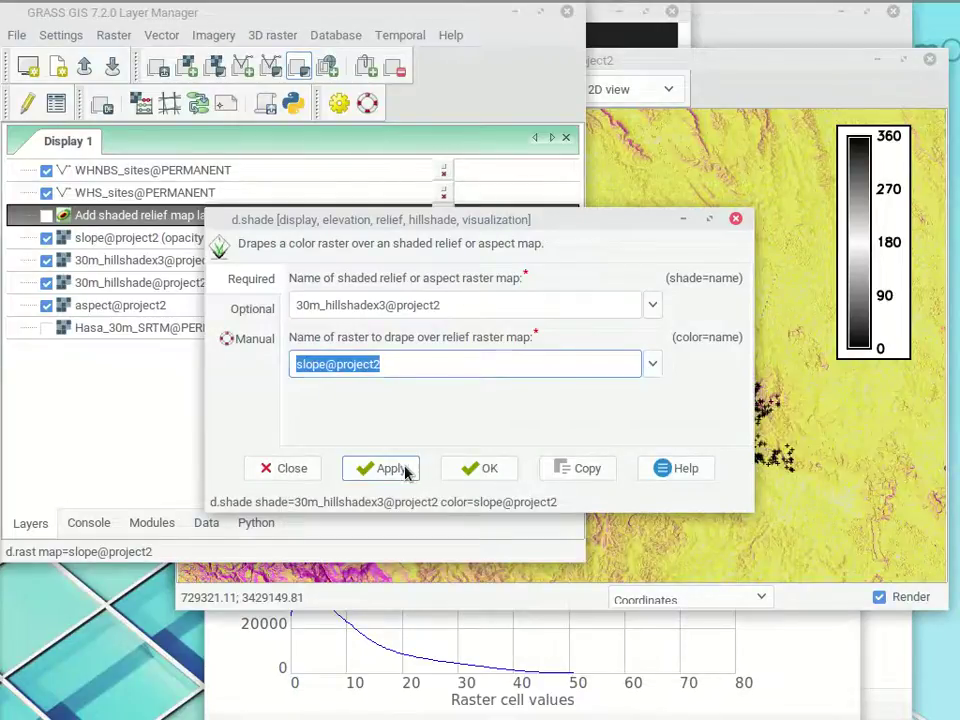
{"action": "left_click", "coordinate": [748, 79]}
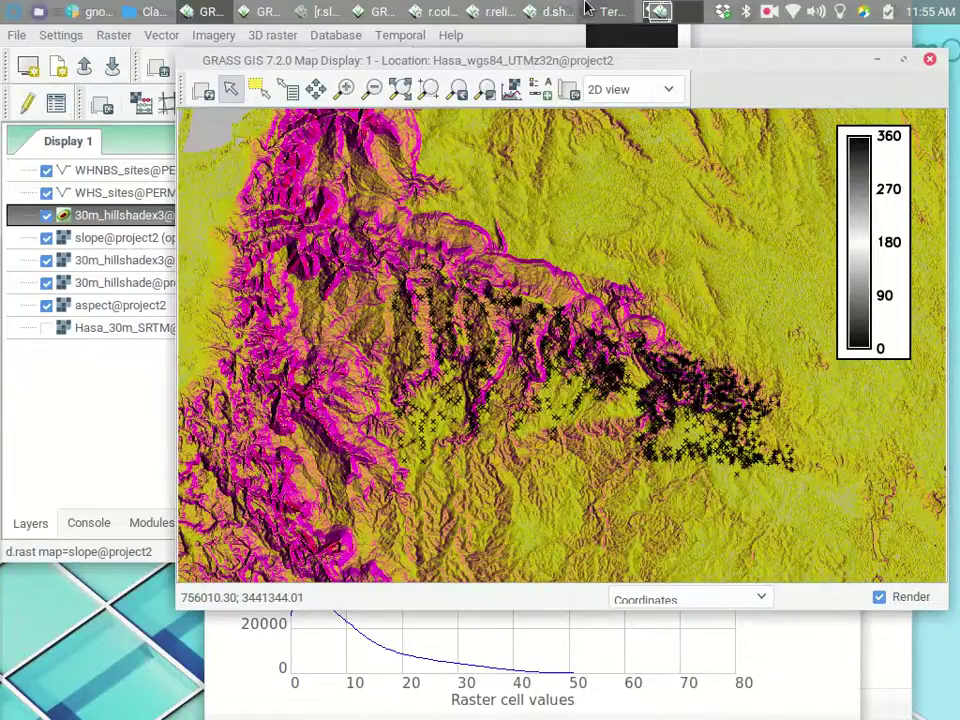
Try brightening the draped shaded relief layer by 50 percent.
{"action": "left_click", "coordinate": [556, 12]}
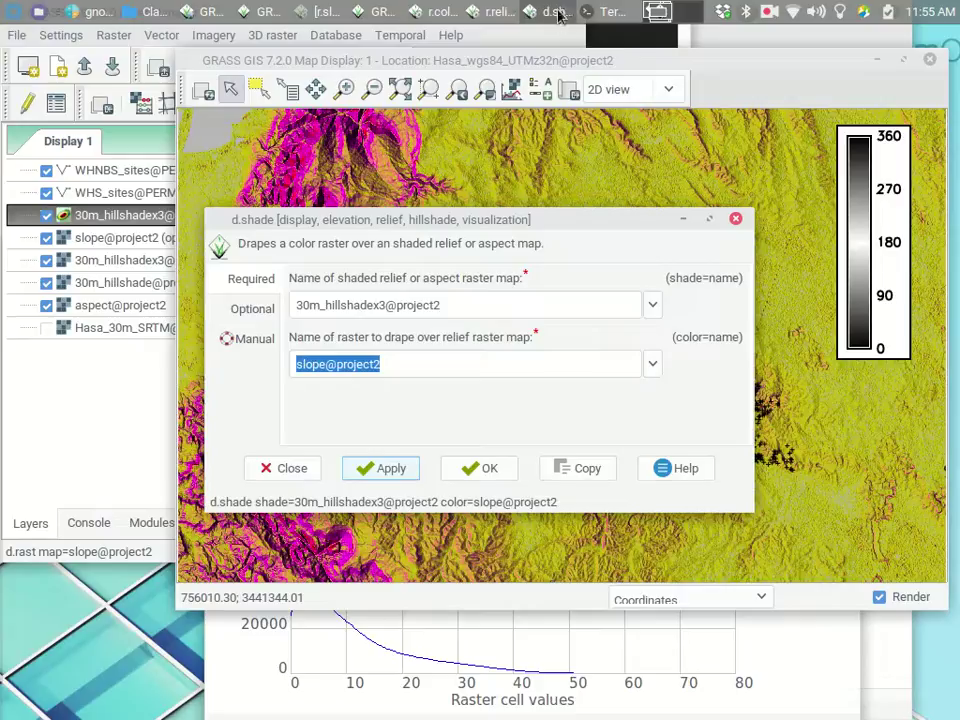
{"action": "left_click", "coordinate": [255, 316]}
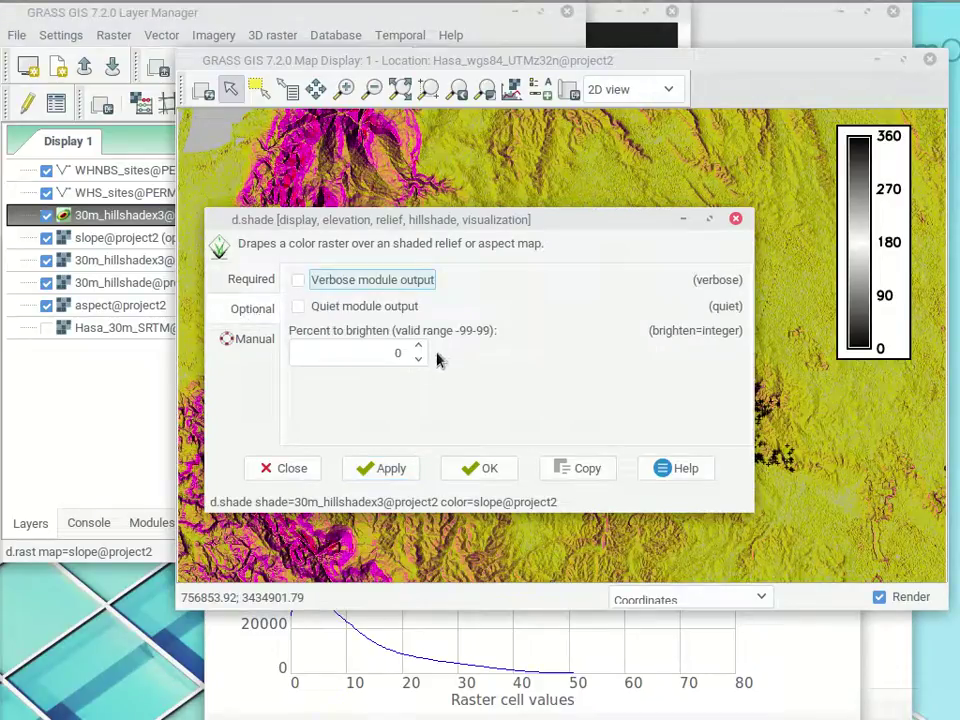
{"action": "left_click_drag", "start_coordinate": [402, 351], "coordinate": [369, 351]}
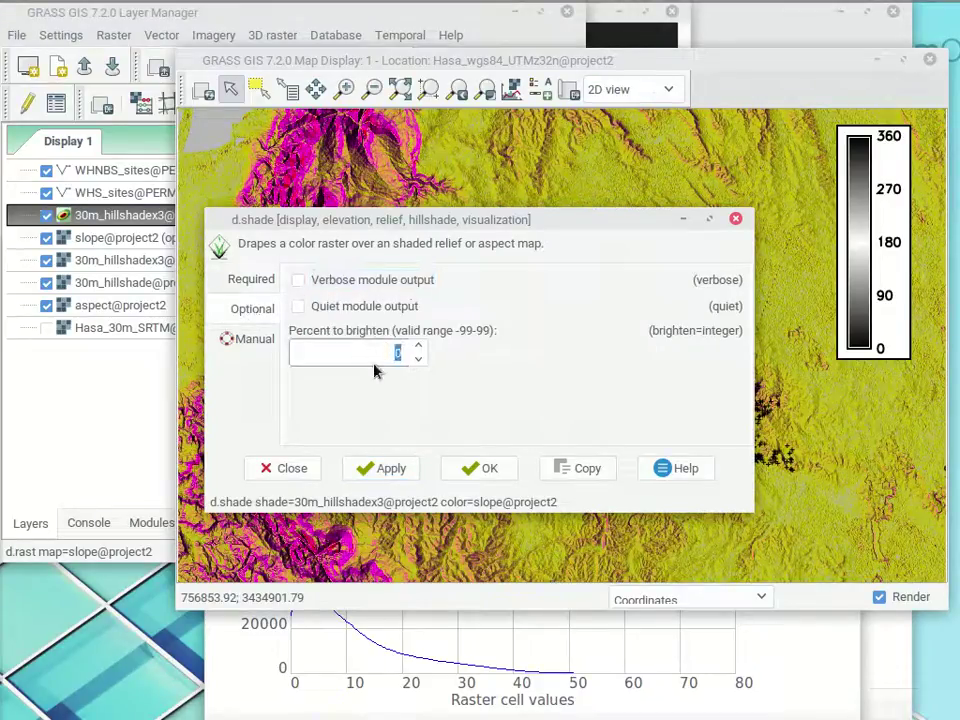
{"action": "type", "text": "5"}
{"action": "left_click", "coordinate": [377, 467]}
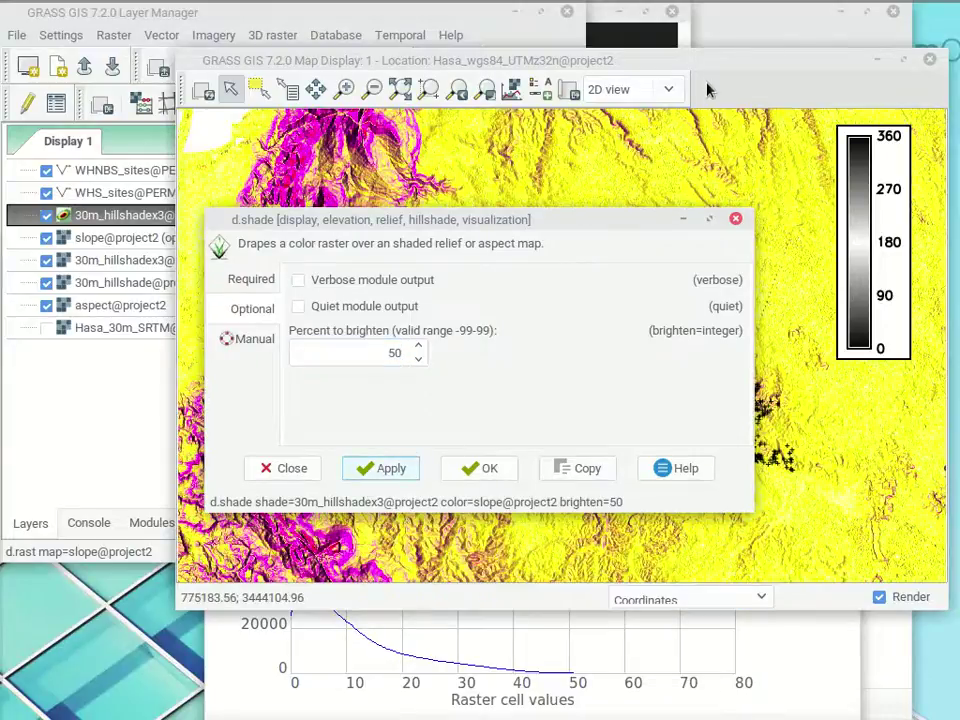
Set the draped shaded relief layer's brightening to 30 percent and accept the layer settings.
{"action": "left_click_drag", "start_coordinate": [609, 223], "coordinate": [531, 344]}
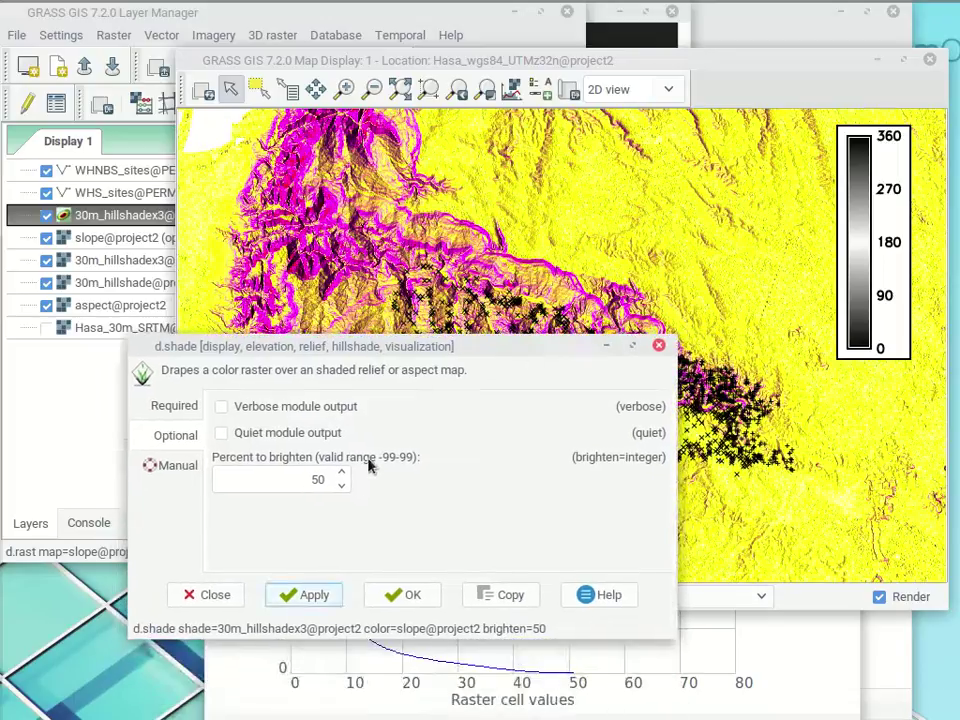
{"action": "double_click", "coordinate": [318, 480]}
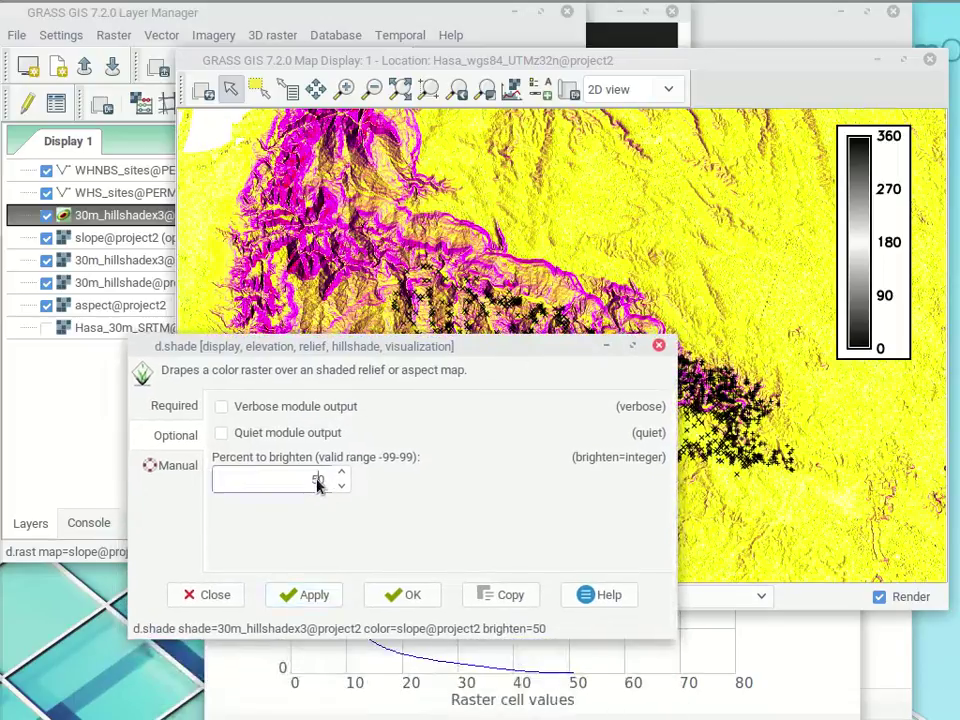
{"action": "type", "text": "30"}
{"action": "left_click", "coordinate": [289, 598]}
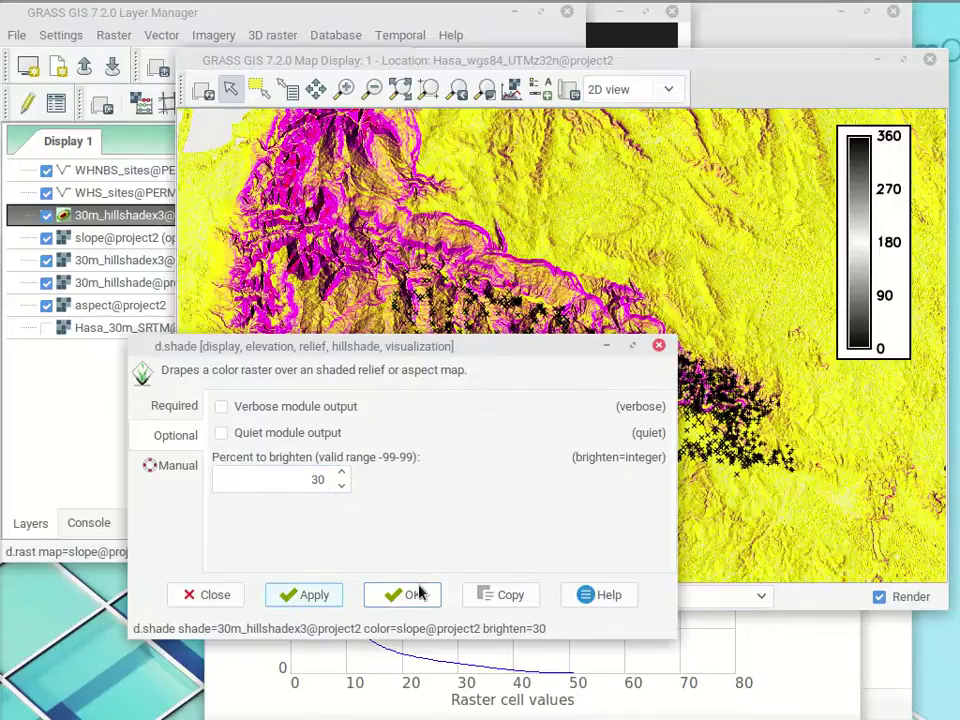
{"action": "left_click", "coordinate": [413, 596]}
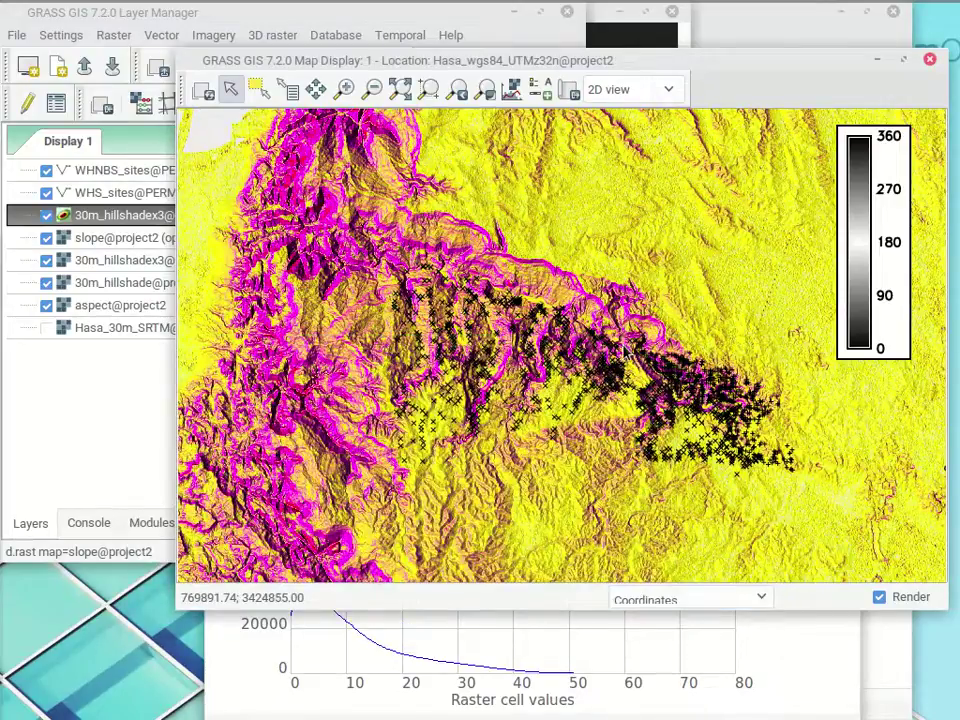
Hide and reshow the draped shaded relief layer to compare it with the semi-transparent slope layer over the hillshade.
{"action": "left_click", "coordinate": [46, 216]}
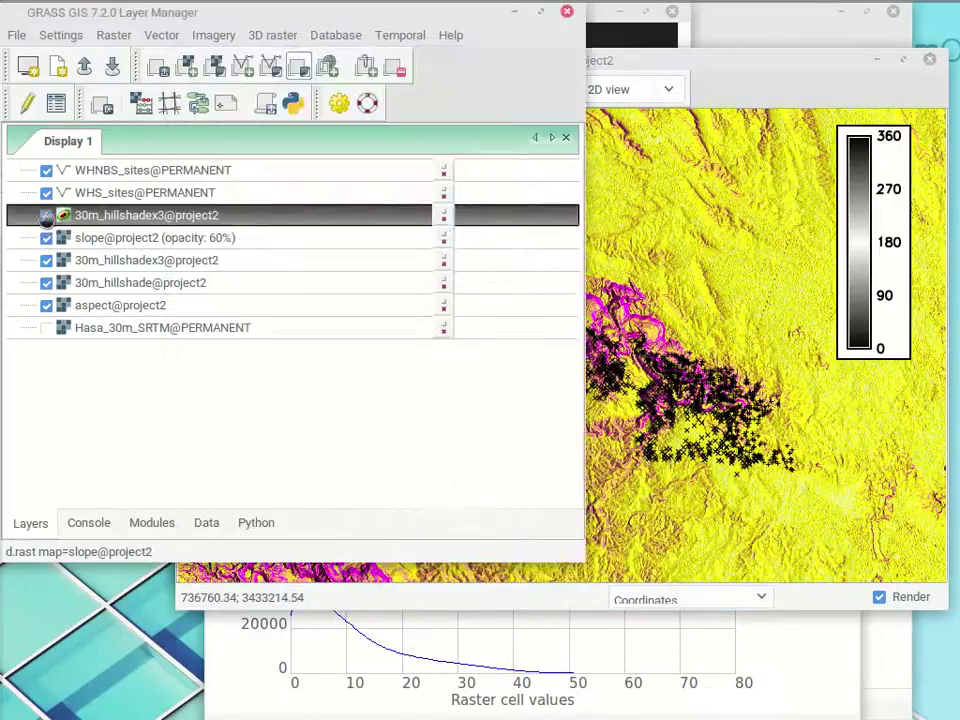
{"action": "left_click", "coordinate": [46, 217]}
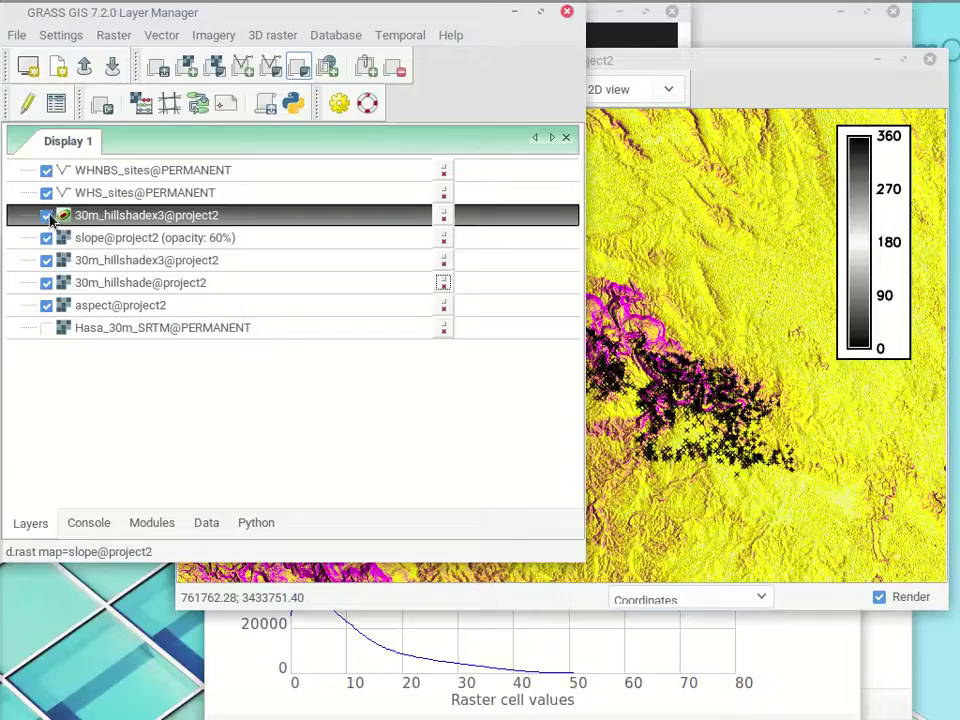
{"action": "left_click", "coordinate": [47, 216]}
{"action": "left_click", "coordinate": [733, 62]}
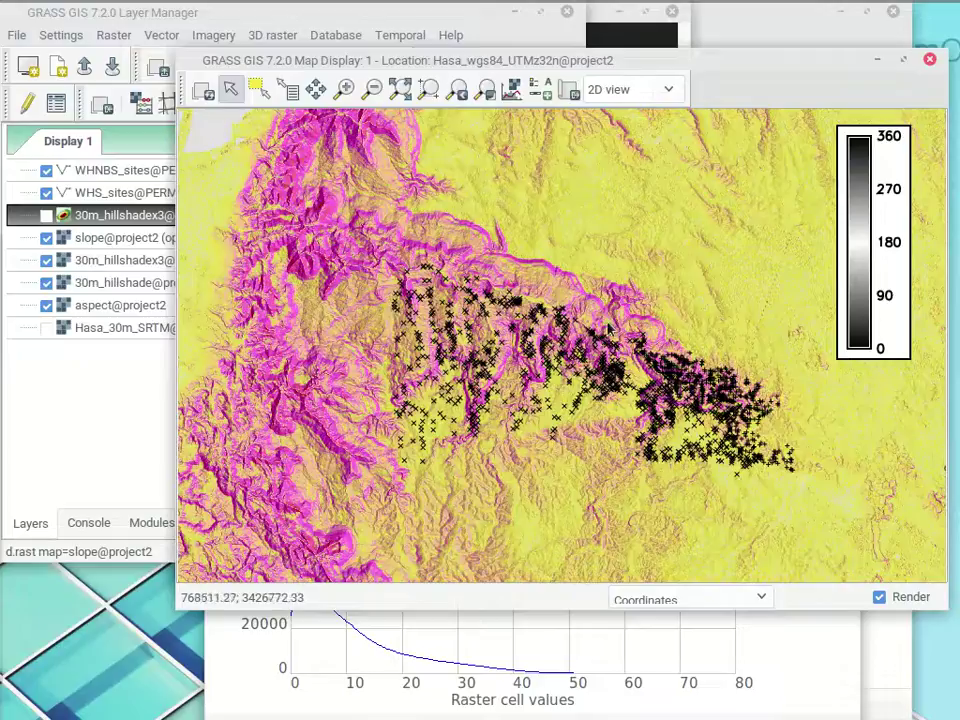
{"action": "left_click", "coordinate": [46, 215]}
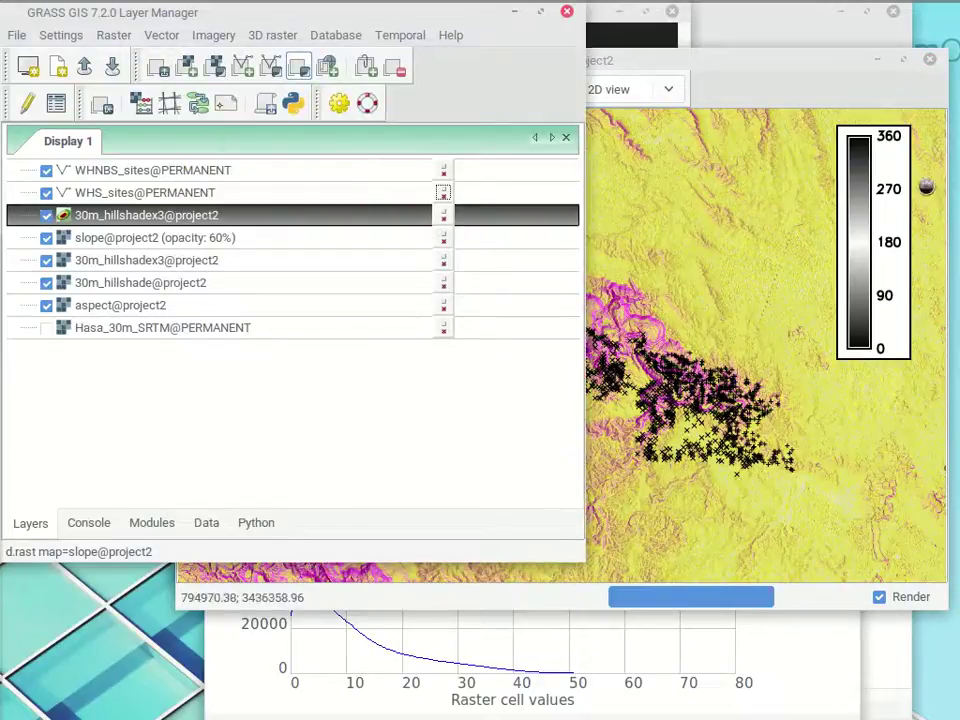
{"action": "left_click", "coordinate": [826, 97]}
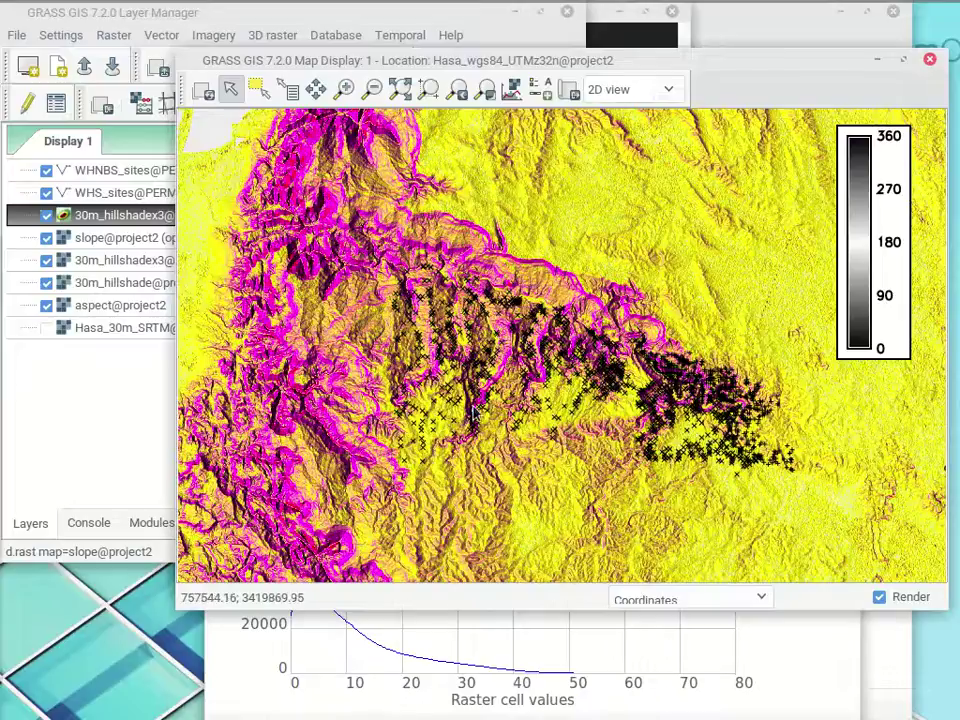
Add a classic scale bar with a north arrow and place it in the map's lower-right corner.
{"action": "left_click", "coordinate": [539, 92]}
{"action": "left_click", "coordinate": [602, 146]}
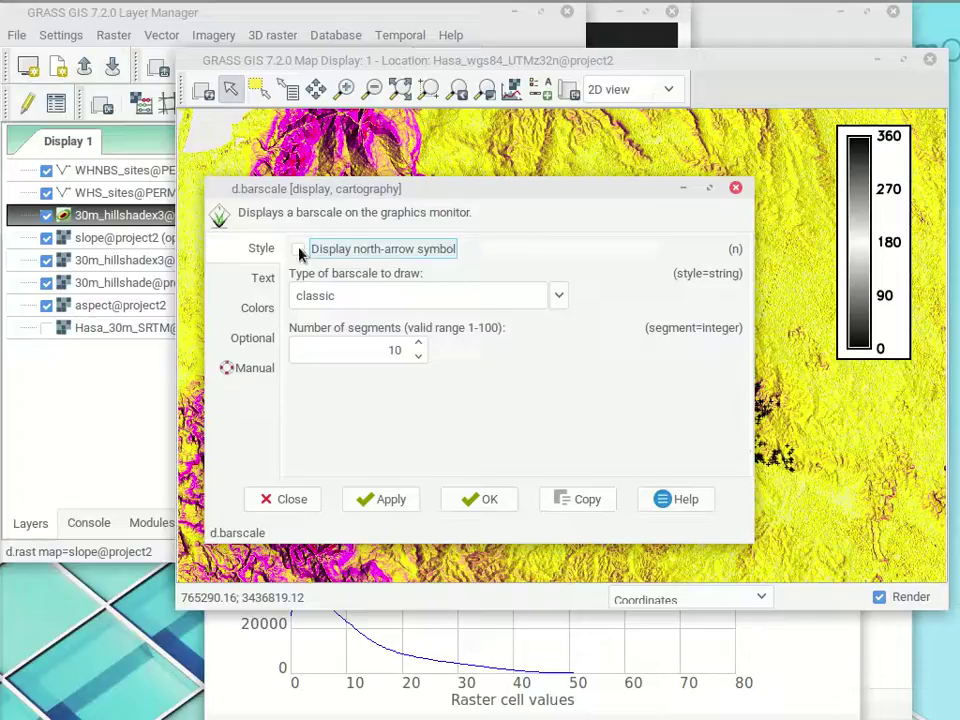
{"action": "left_click", "coordinate": [497, 499]}
{"action": "left_click_drag", "start_coordinate": [265, 134], "coordinate": [820, 553]}
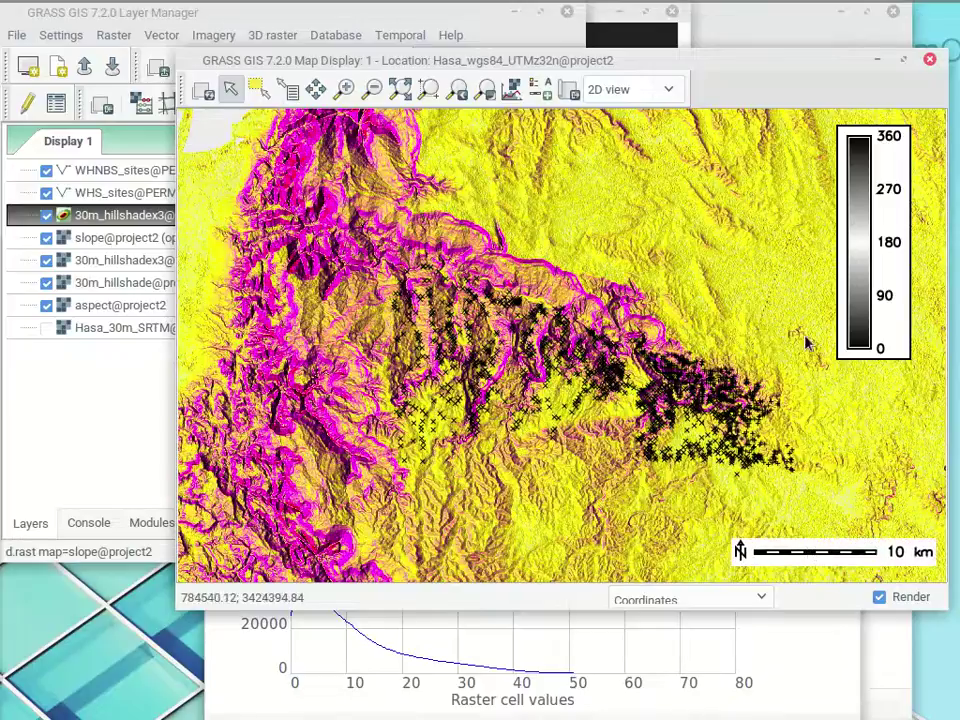
Set the map legend's raster to slope and move the legend into the map's upper-right corner.
{"action": "double_click", "coordinate": [876, 223]}
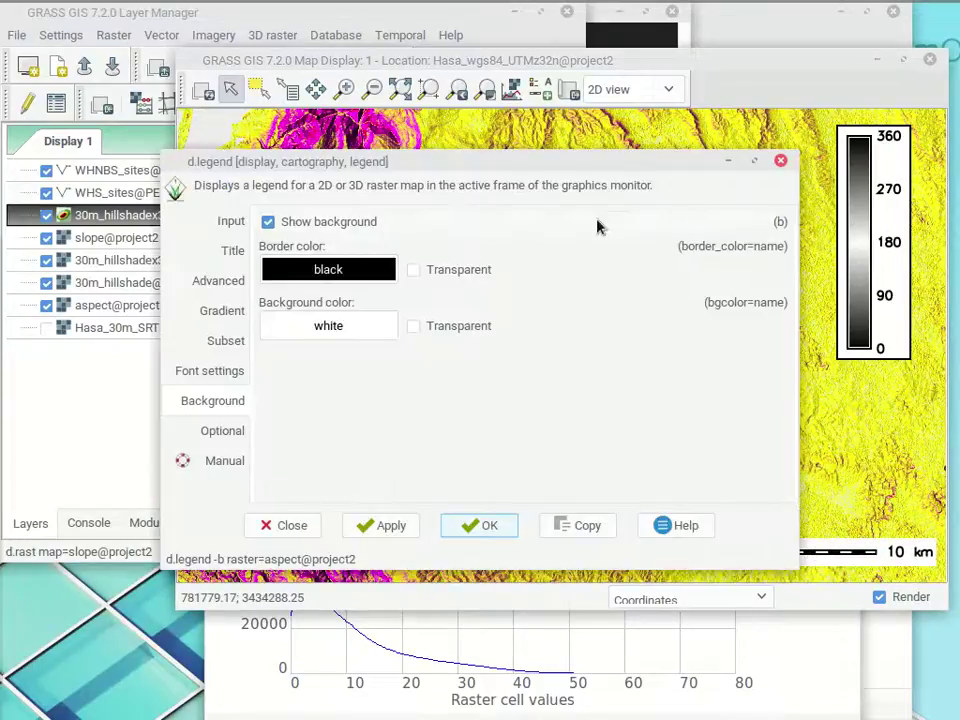
{"action": "left_click", "coordinate": [229, 221]}
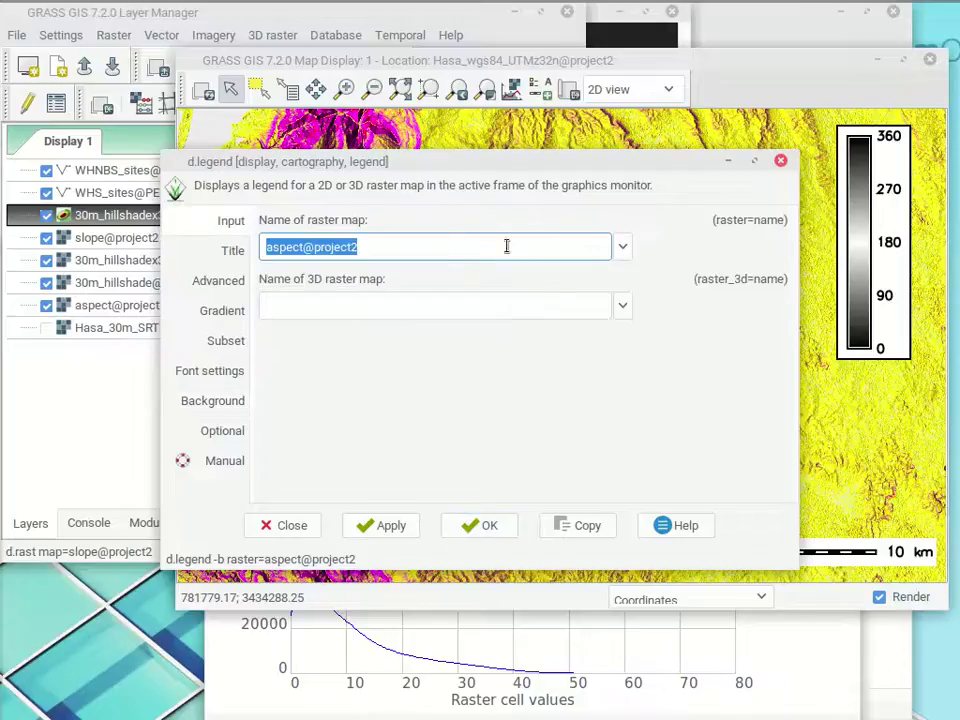
{"action": "left_click", "coordinate": [622, 247]}
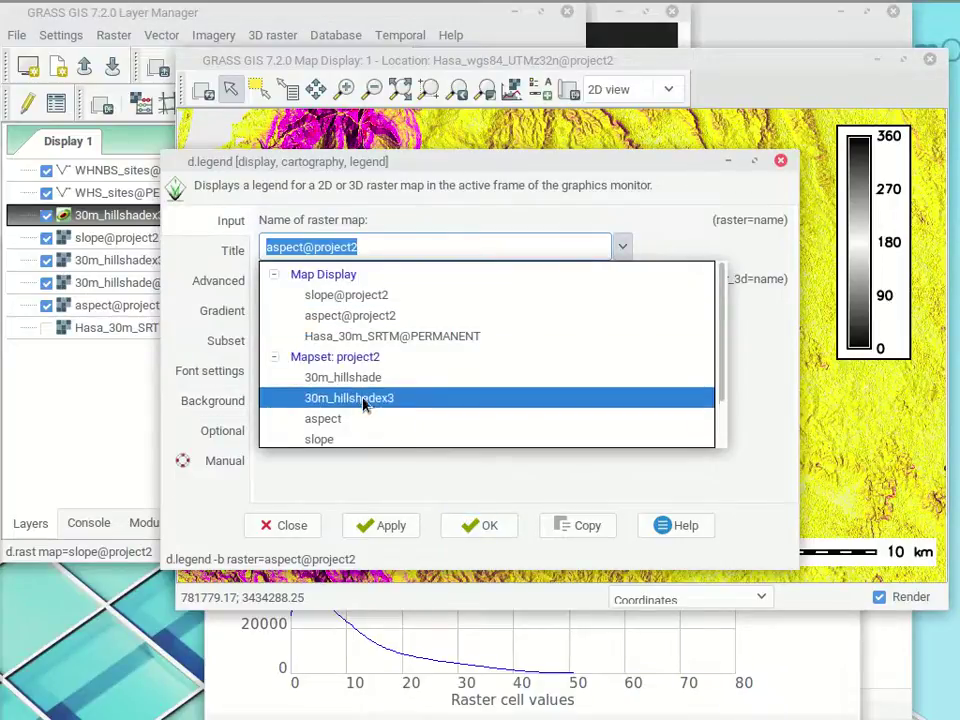
{"action": "scroll", "coordinate": [340, 408], "scroll_direction": "down", "scroll_amount": 1}
{"action": "left_click", "coordinate": [340, 410]}
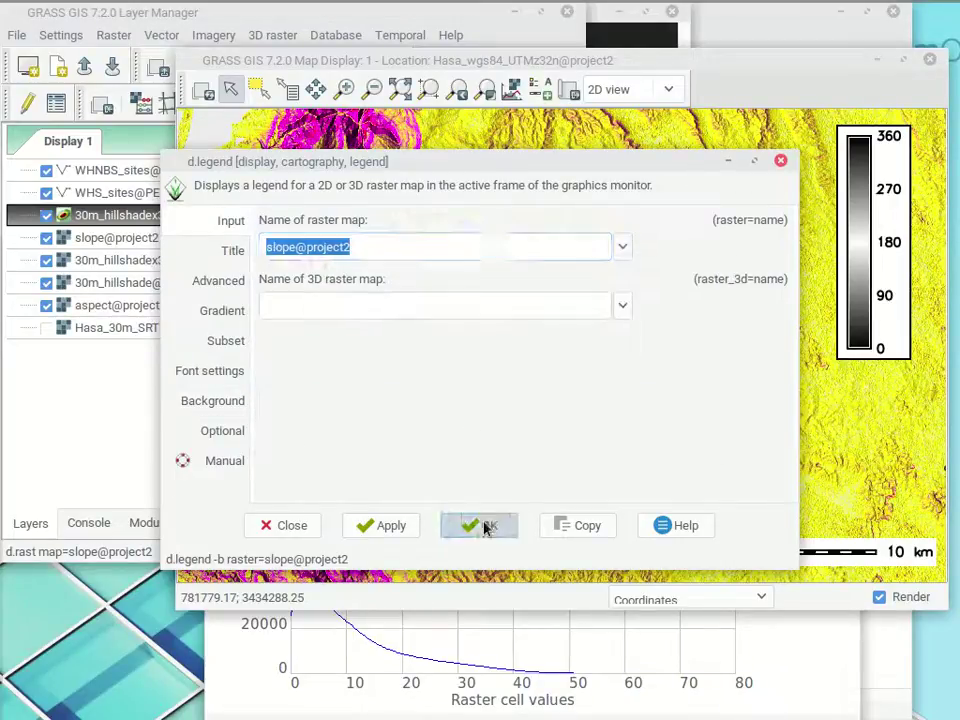
{"action": "left_click", "coordinate": [489, 525]}
{"action": "left_click_drag", "start_coordinate": [840, 245], "coordinate": [889, 180]}
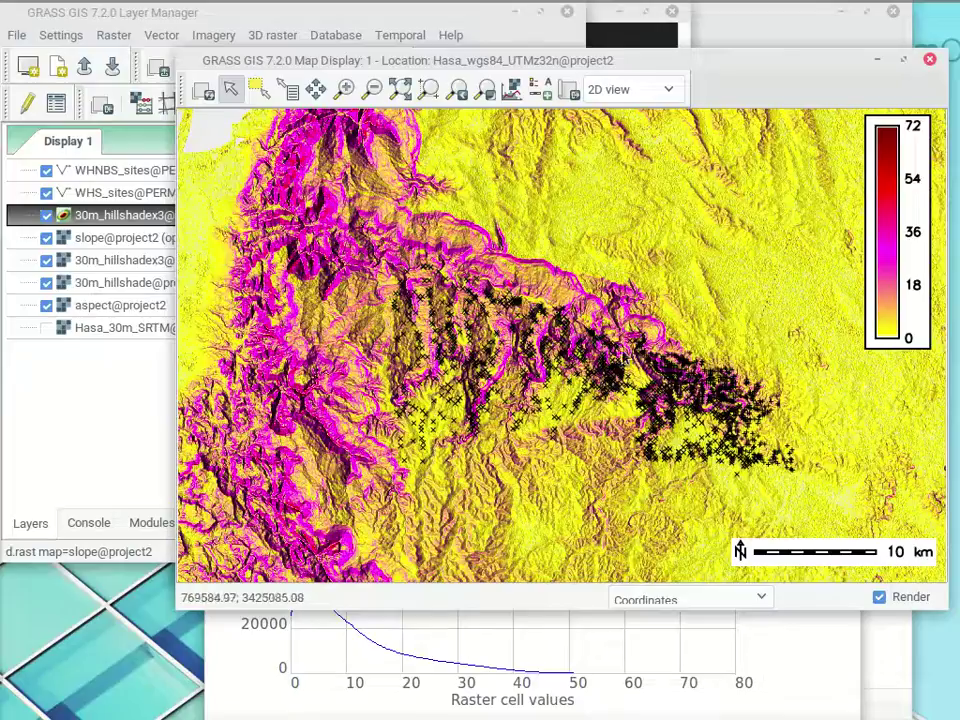
Export the map display at the default image size as the PNG file slope_hillshade_hasa in the Documents folder.
{"action": "left_click", "coordinate": [568, 91]}
{"action": "left_click", "coordinate": [592, 409]}
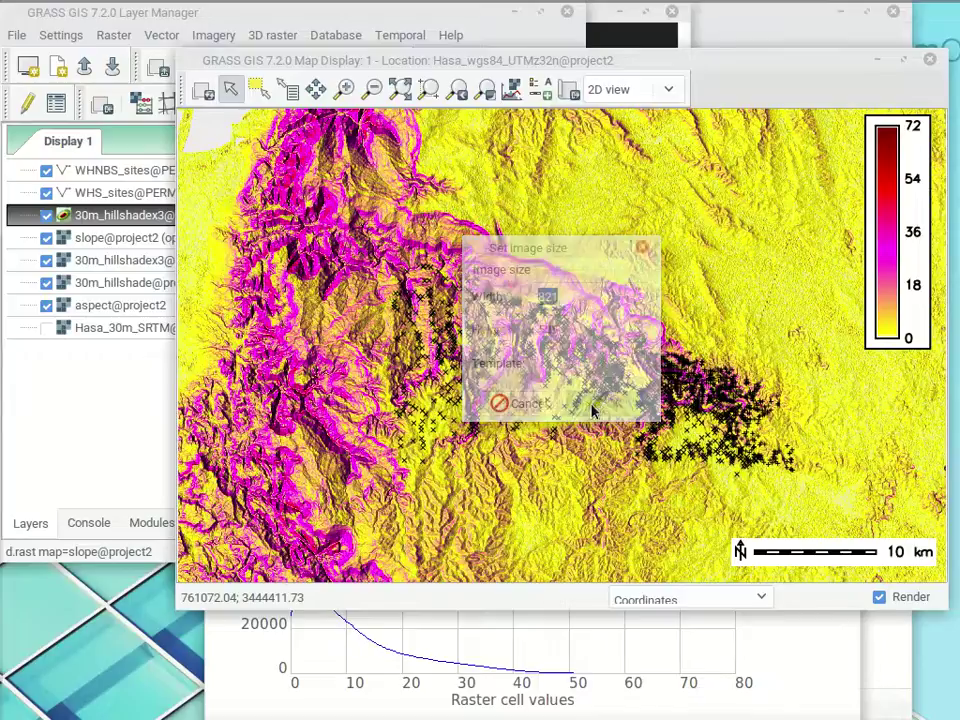
{"action": "double_click", "coordinate": [379, 282]}
{"action": "left_click", "coordinate": [392, 117]}
{"action": "type", "text": "slope_hillshade_hasa"}
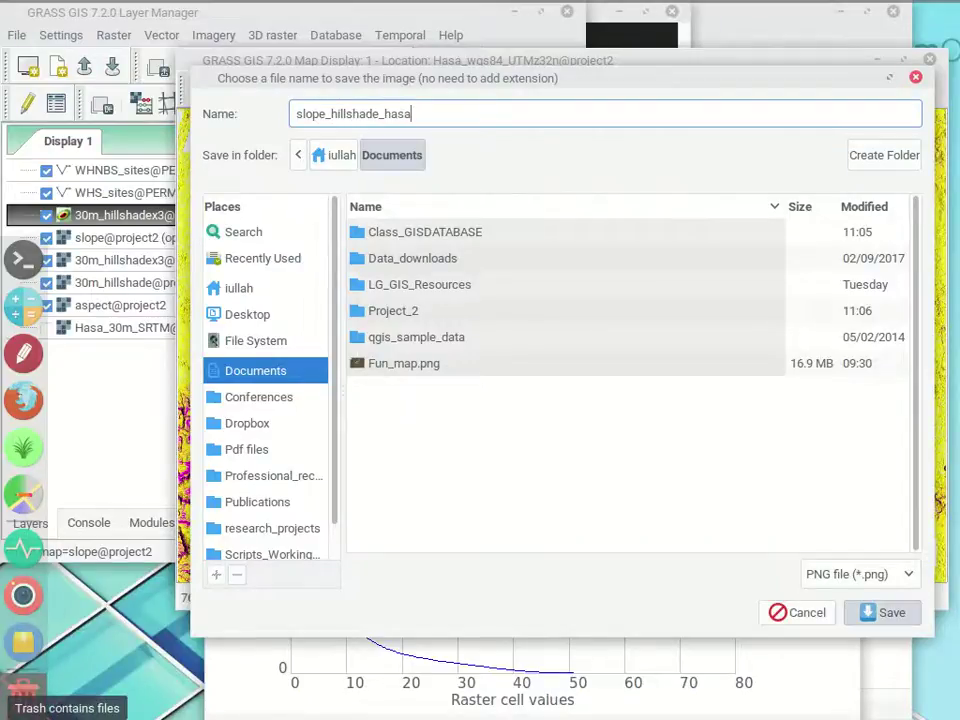
{"action": "key", "text": "Return"}
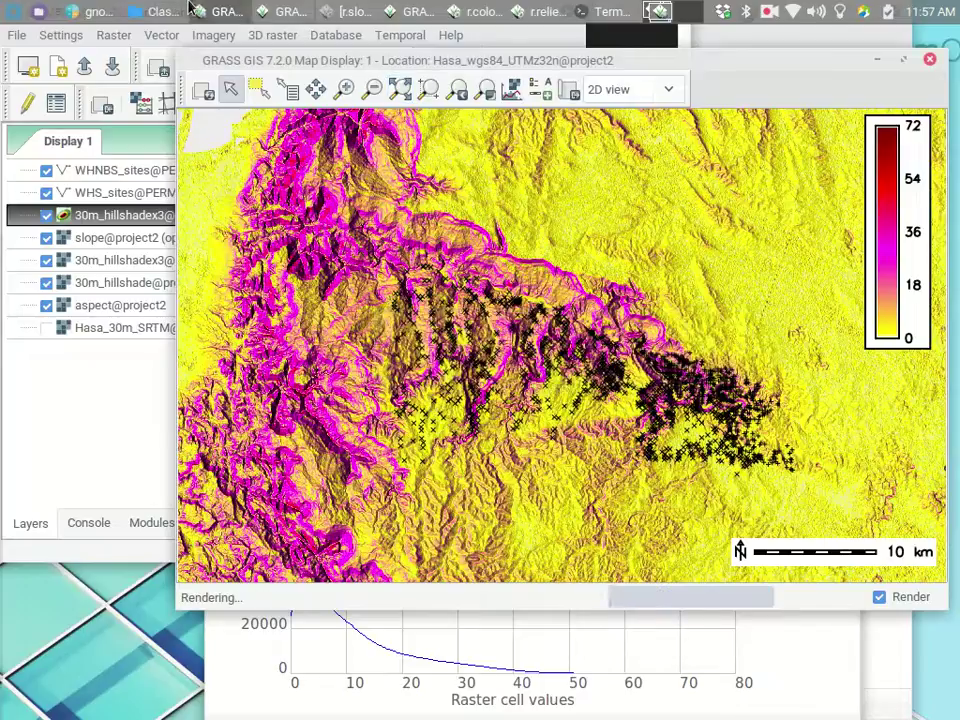
View the exported slope_hillshade_hasa.png from the Documents folder in the image viewer, close it and return to the GRASS GIS map display.
{"action": "left_click", "coordinate": [160, 11]}
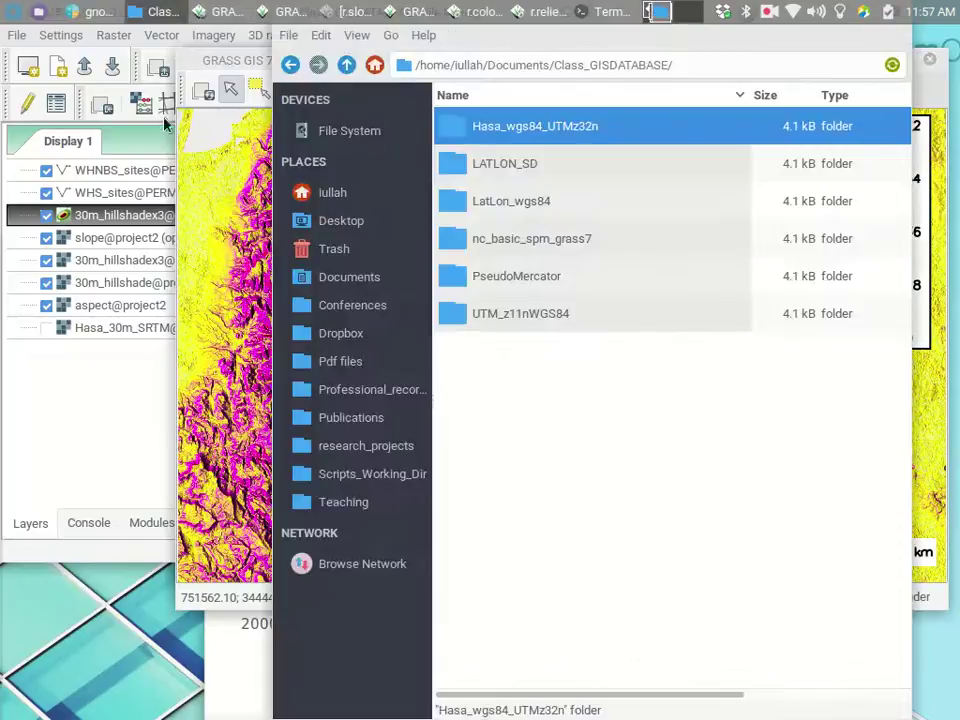
{"action": "left_click", "coordinate": [350, 277]}
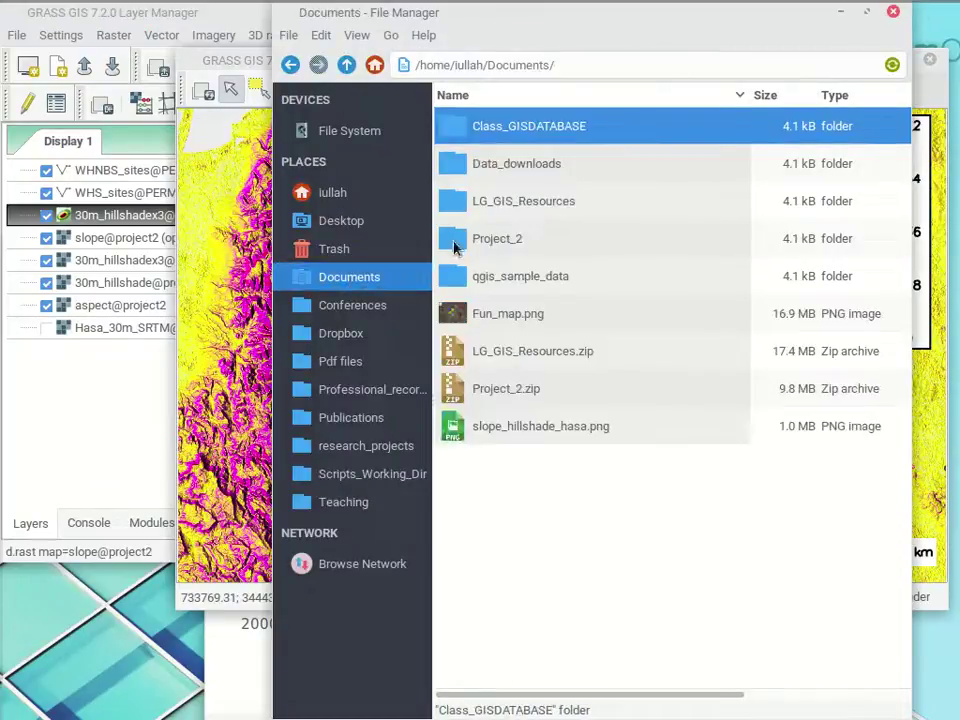
{"action": "left_click", "coordinate": [553, 432]}
{"action": "double_click", "coordinate": [553, 432]}
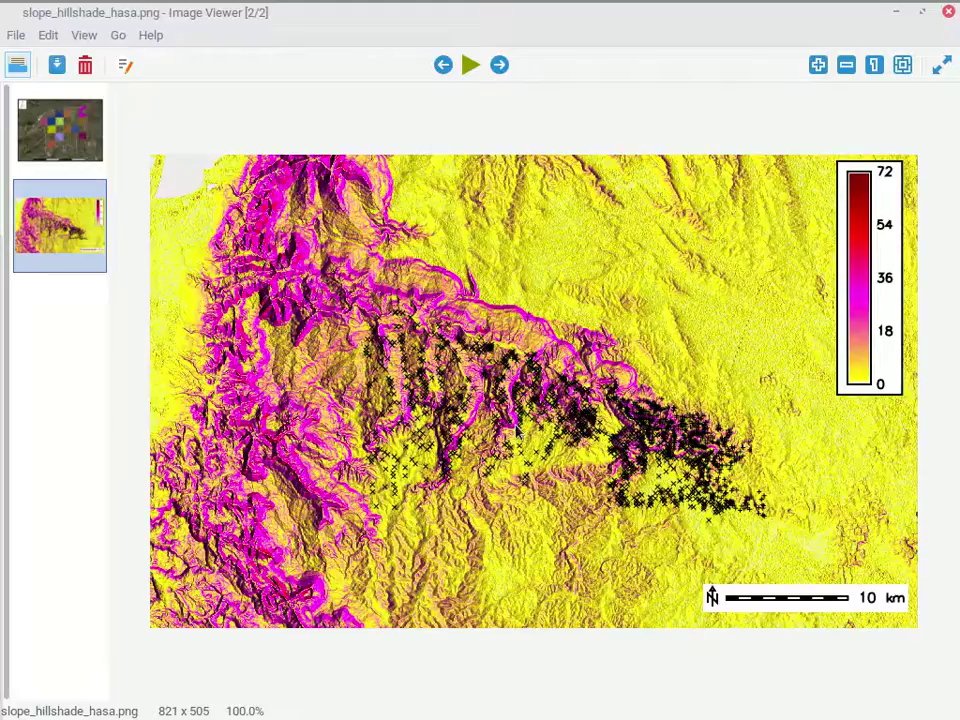
{"action": "left_click", "coordinate": [948, 11]}
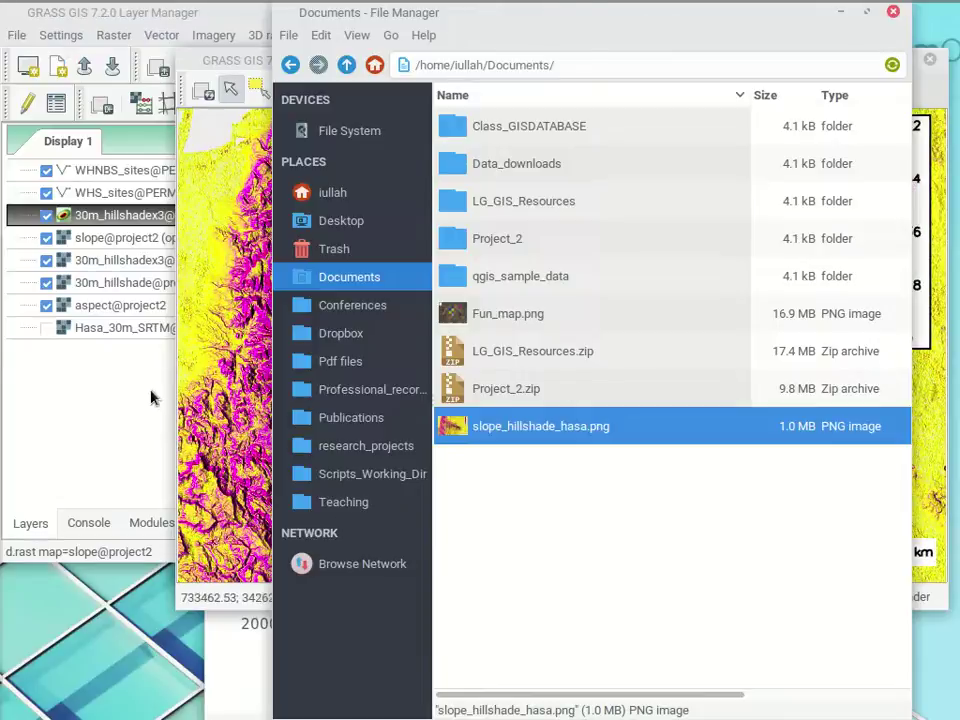
{"action": "left_click", "coordinate": [136, 128]}
{"action": "left_click", "coordinate": [928, 48]}
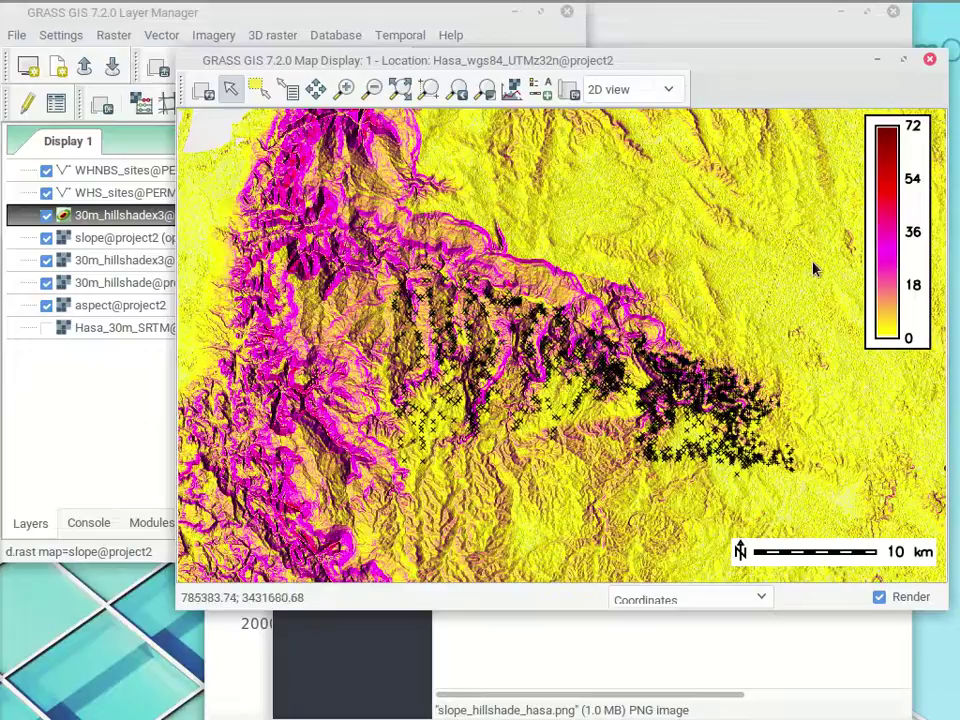
Start the terrain parameters tool (r.param.scale) with Hasa_30m_SRTM@PERMANENT as the input raster map.
{"action": "left_click", "coordinate": [100, 392]}
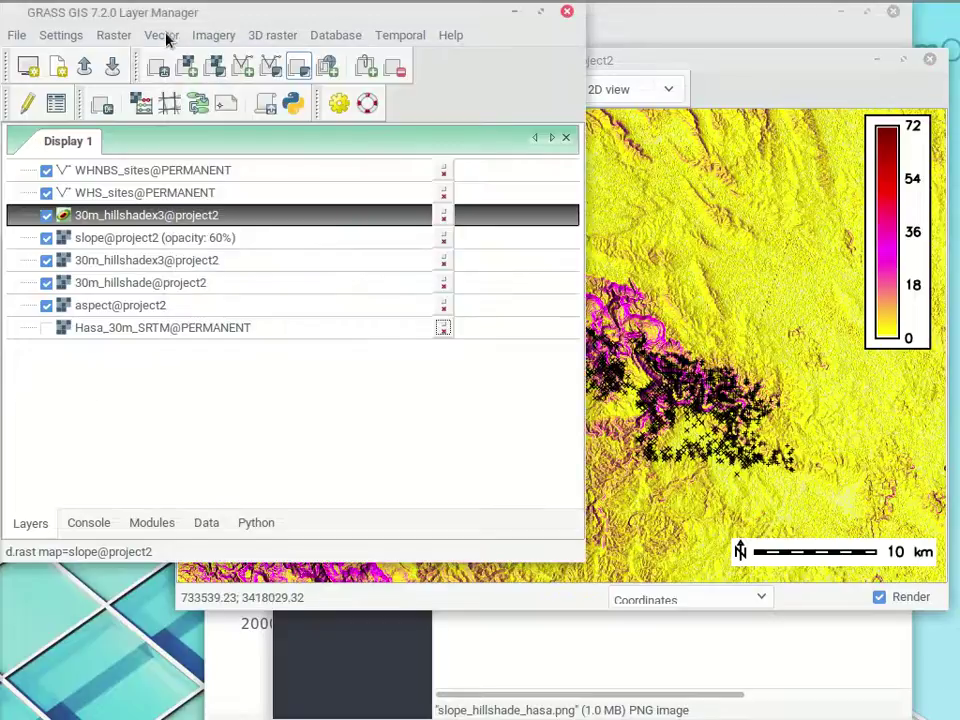
{"action": "left_click", "coordinate": [113, 35]}
{"action": "key", "text": "Right"}
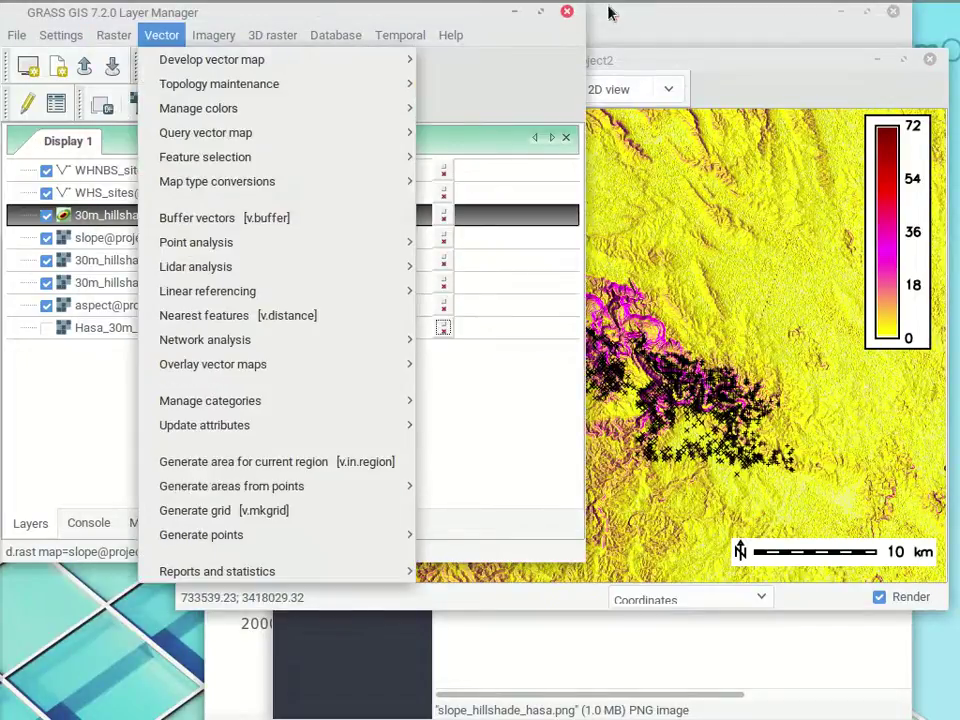
{"action": "left_click", "coordinate": [113, 35]}
{"action": "mouse_move", "coordinate": [251, 318]}
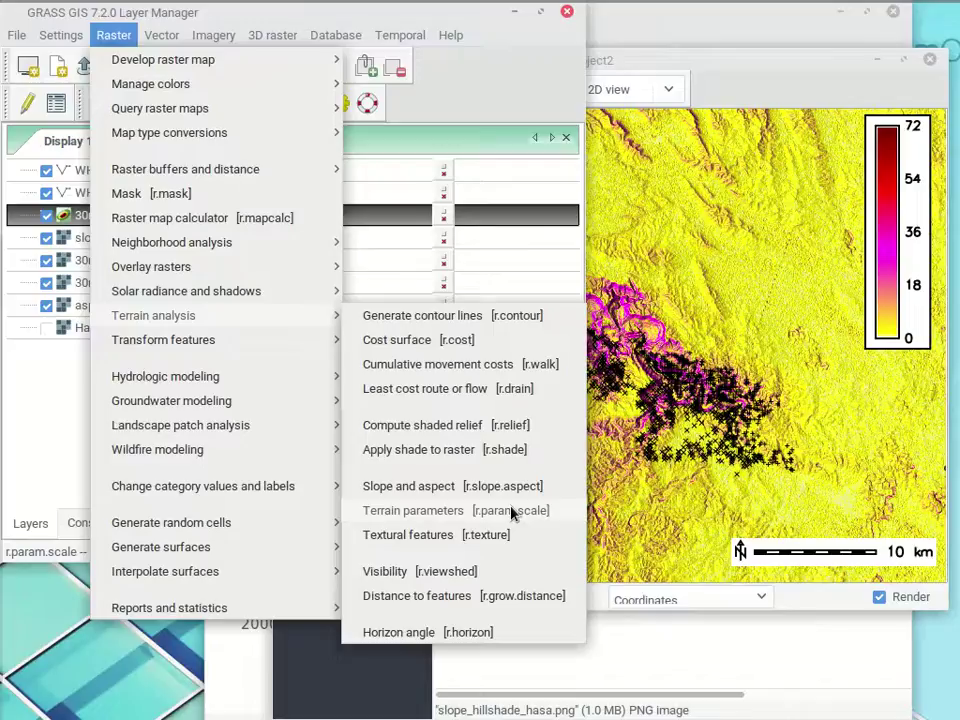
{"action": "left_click", "coordinate": [511, 513]}
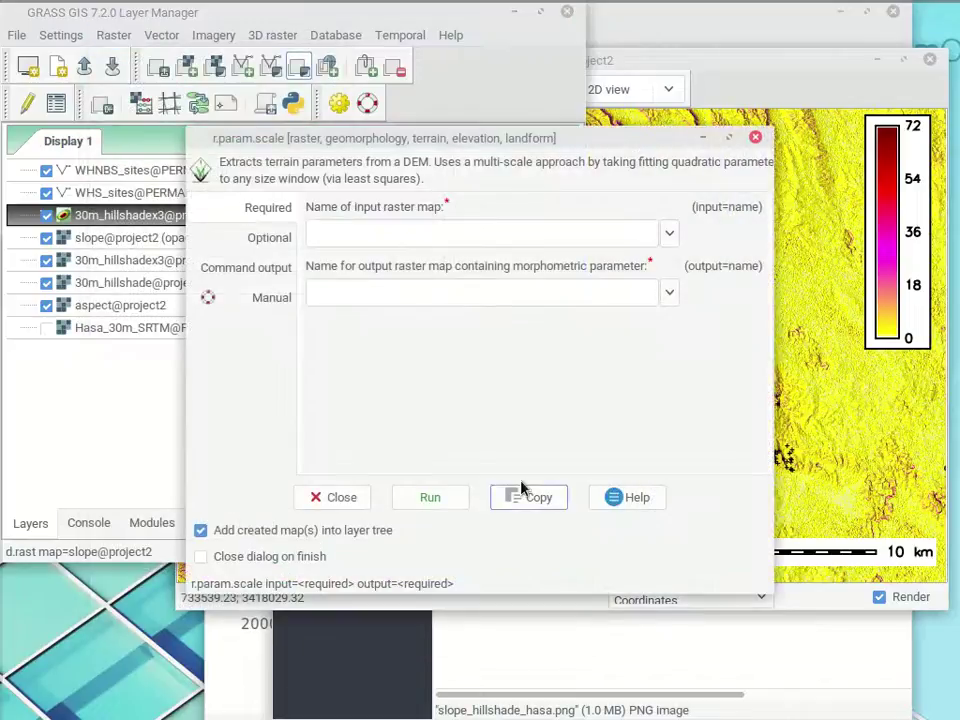
{"action": "left_click", "coordinate": [669, 233]}
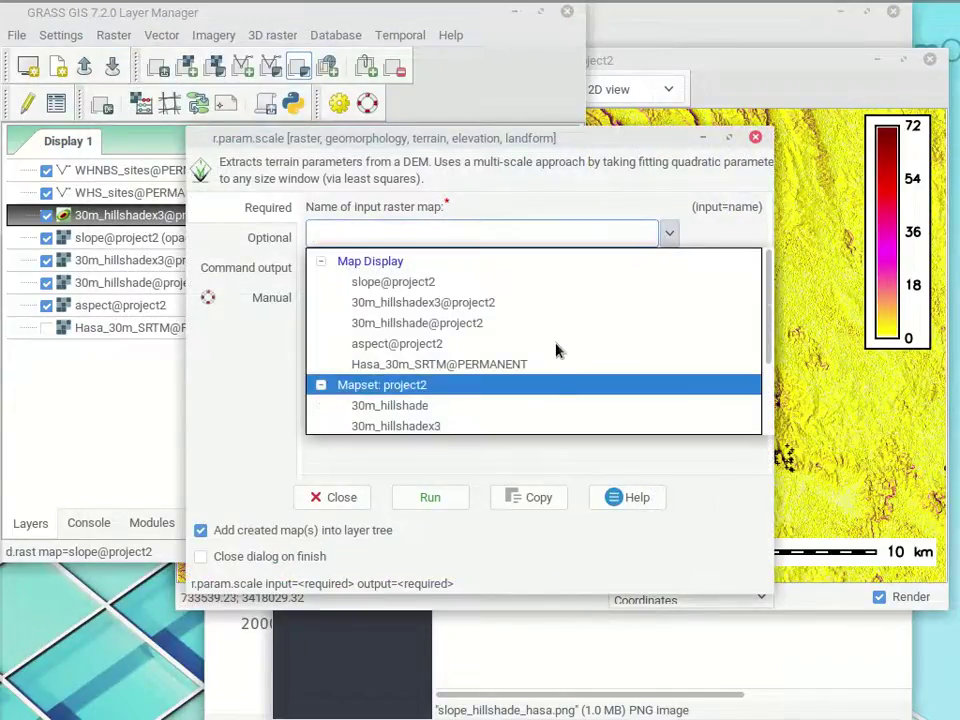
{"action": "scroll", "coordinate": [522, 352], "scroll_direction": "down", "scroll_amount": 2}
{"action": "left_click", "coordinate": [400, 406]}
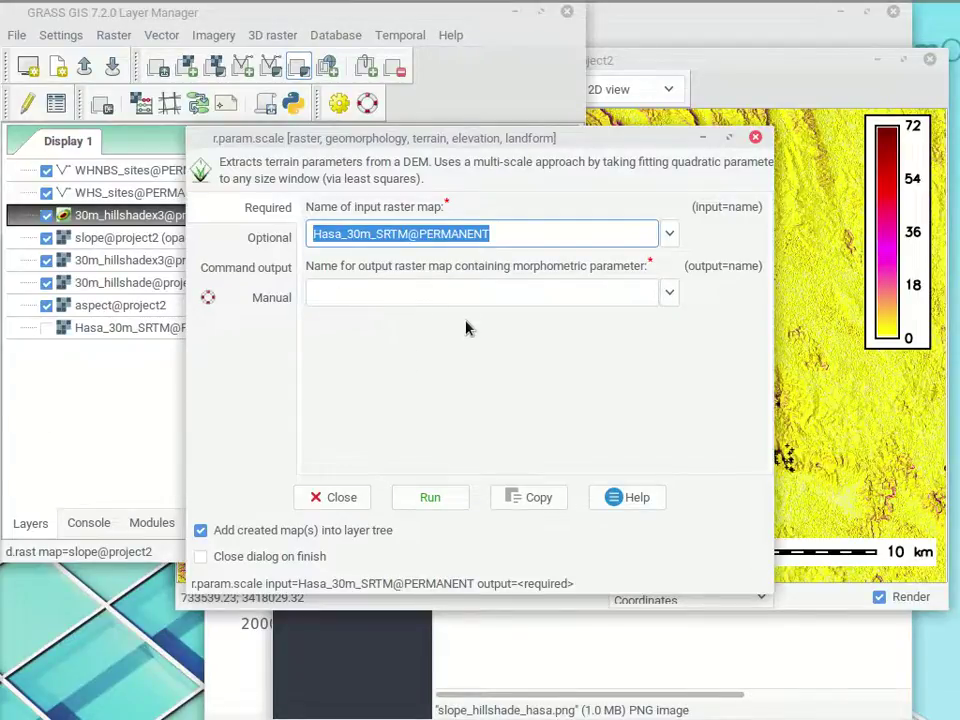
Set the r.param.scale processing window size to 9 and the morphometric parameter to feature.
{"action": "left_click", "coordinate": [277, 249]}
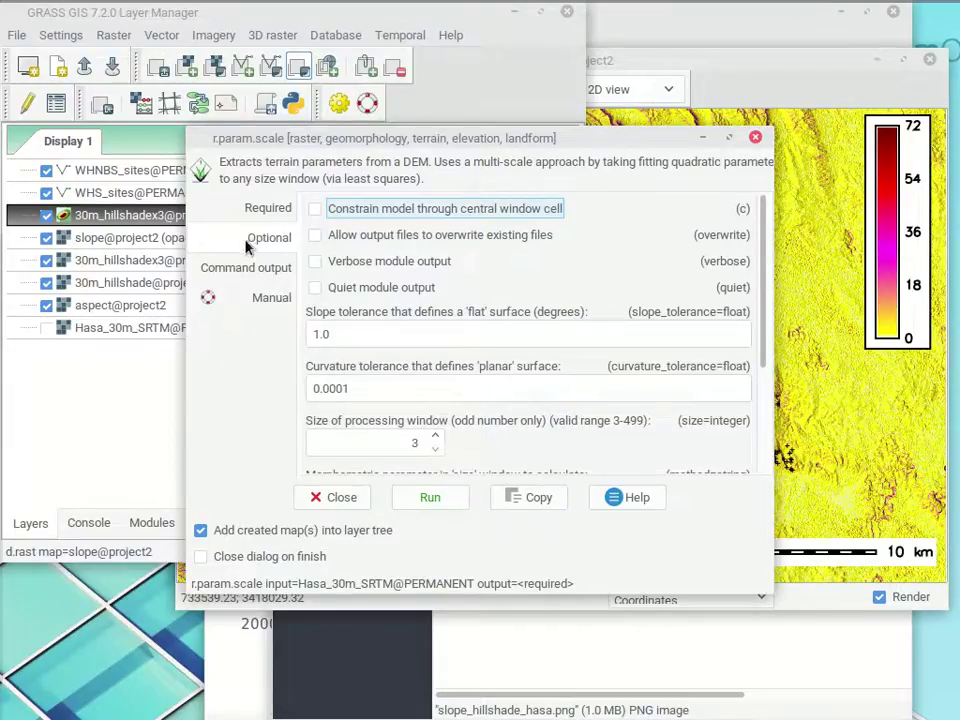
{"action": "left_click_drag", "start_coordinate": [761, 294], "coordinate": [746, 392]}
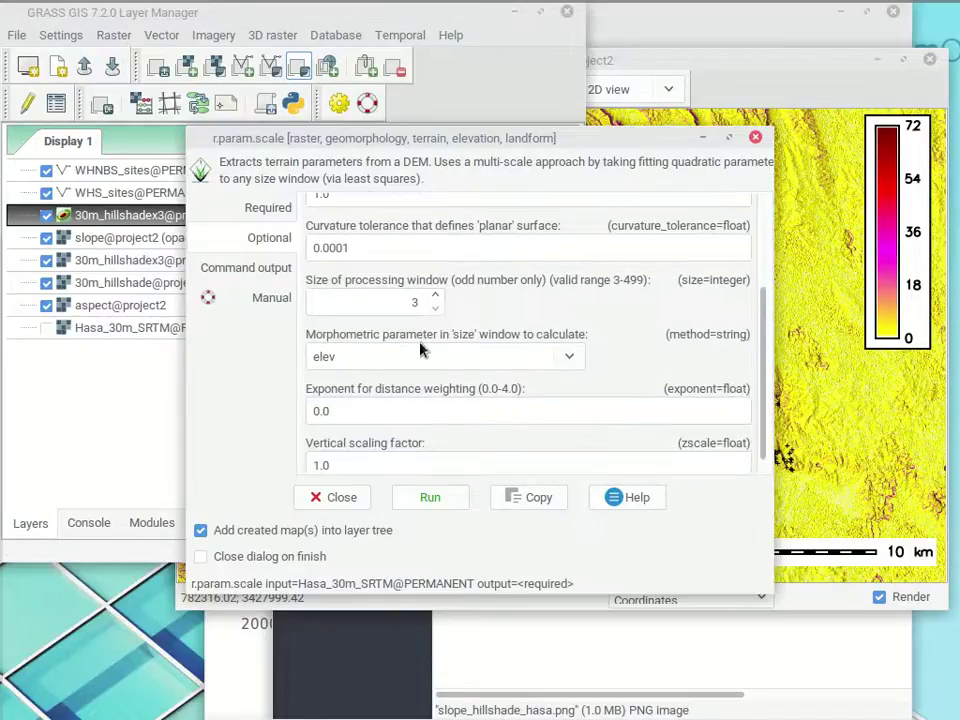
{"action": "left_click", "coordinate": [568, 362]}
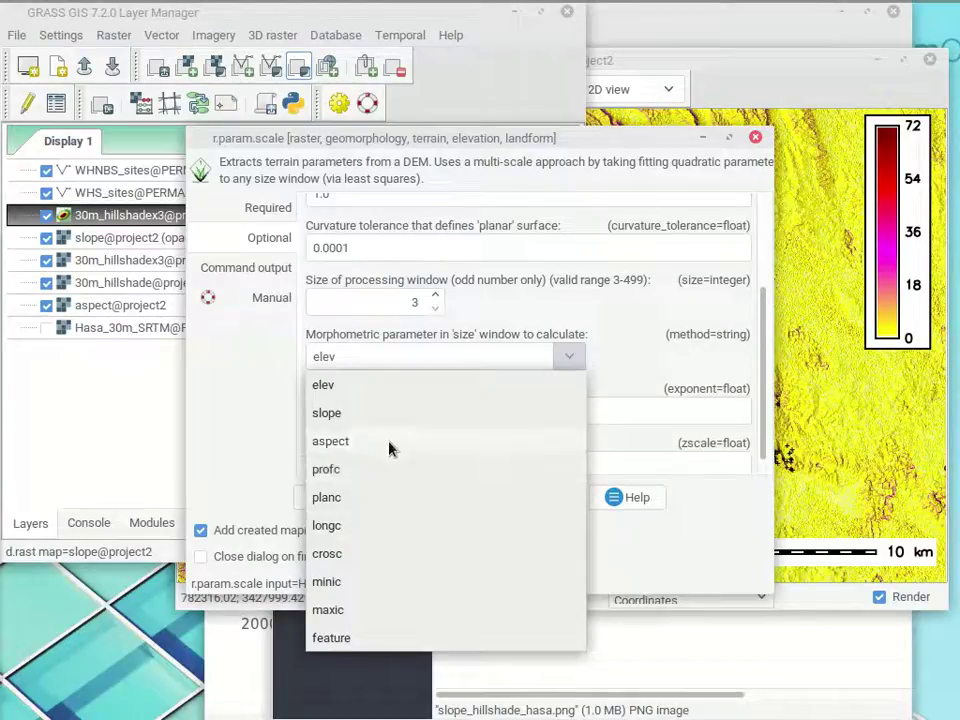
{"action": "left_click", "coordinate": [412, 350]}
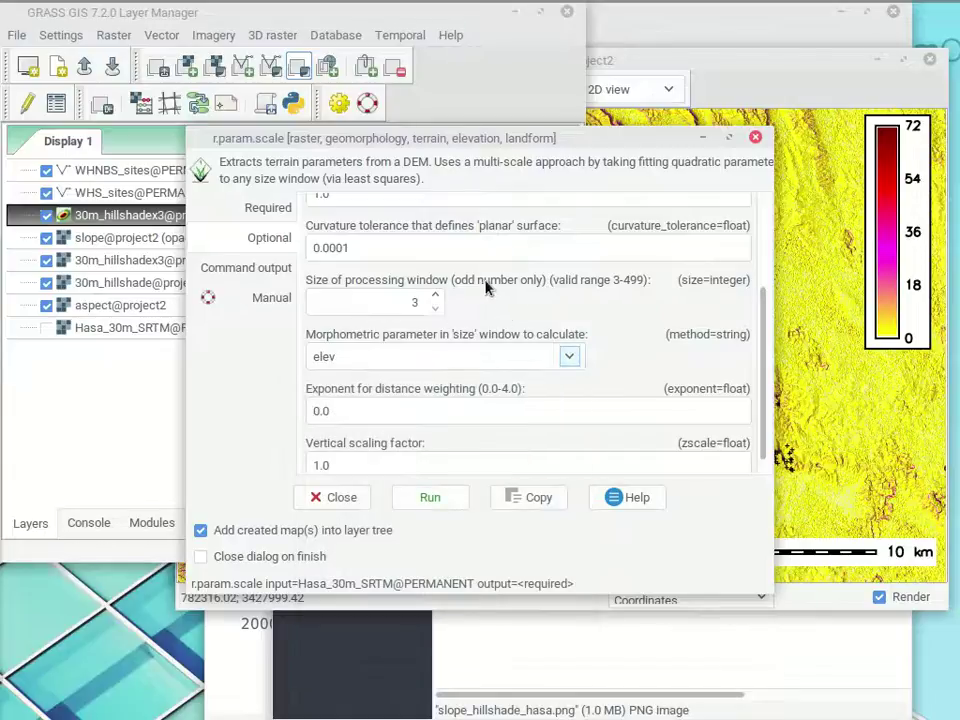
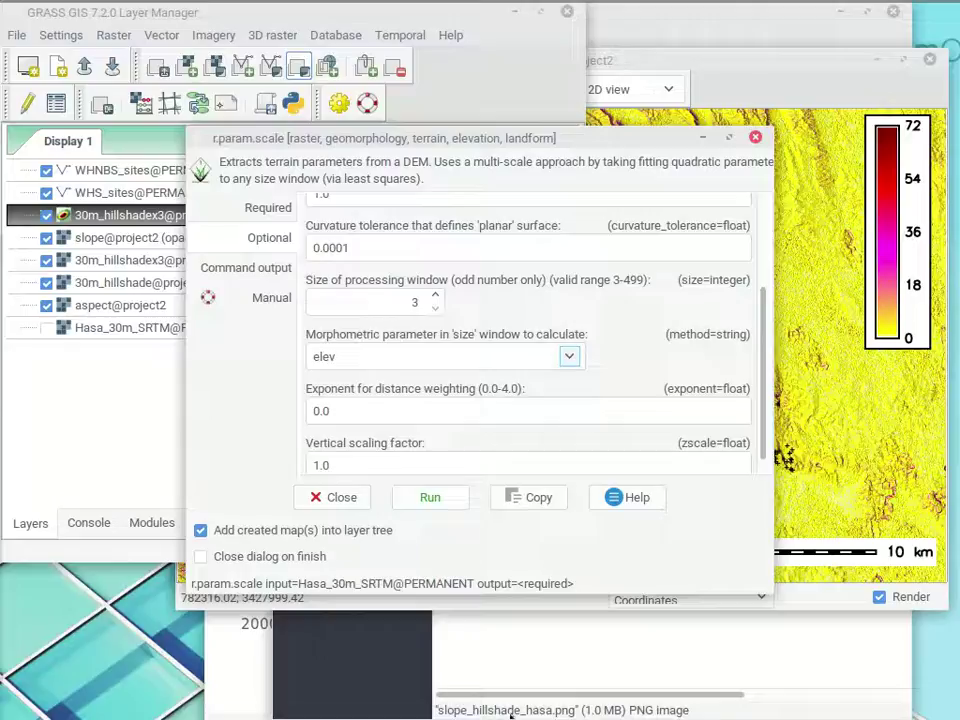
{"action": "left_click", "coordinate": [435, 297]}
{"action": "left_click", "coordinate": [436, 297]}
{"action": "scroll", "coordinate": [436, 302], "scroll_direction": "up", "scroll_amount": 4}
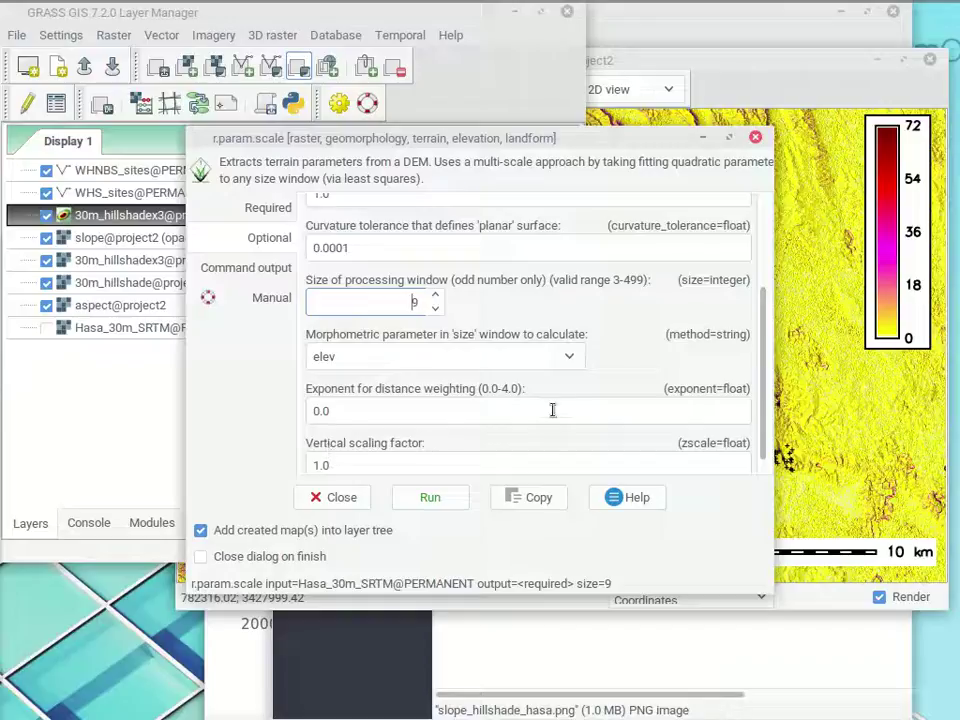
{"action": "left_click", "coordinate": [567, 357]}
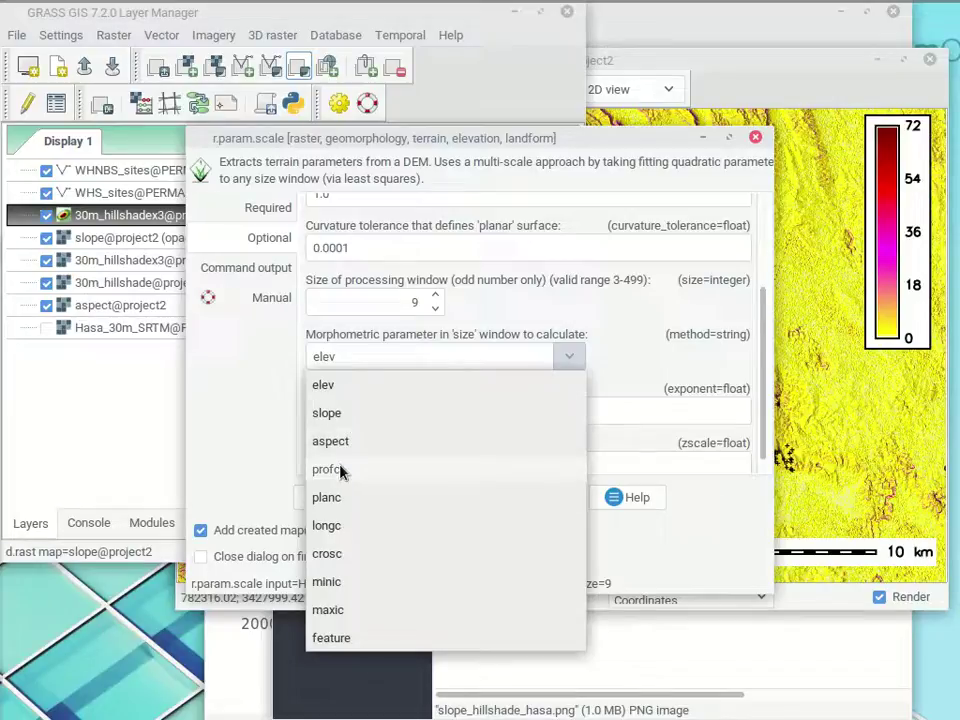
{"action": "left_click", "coordinate": [346, 636]}
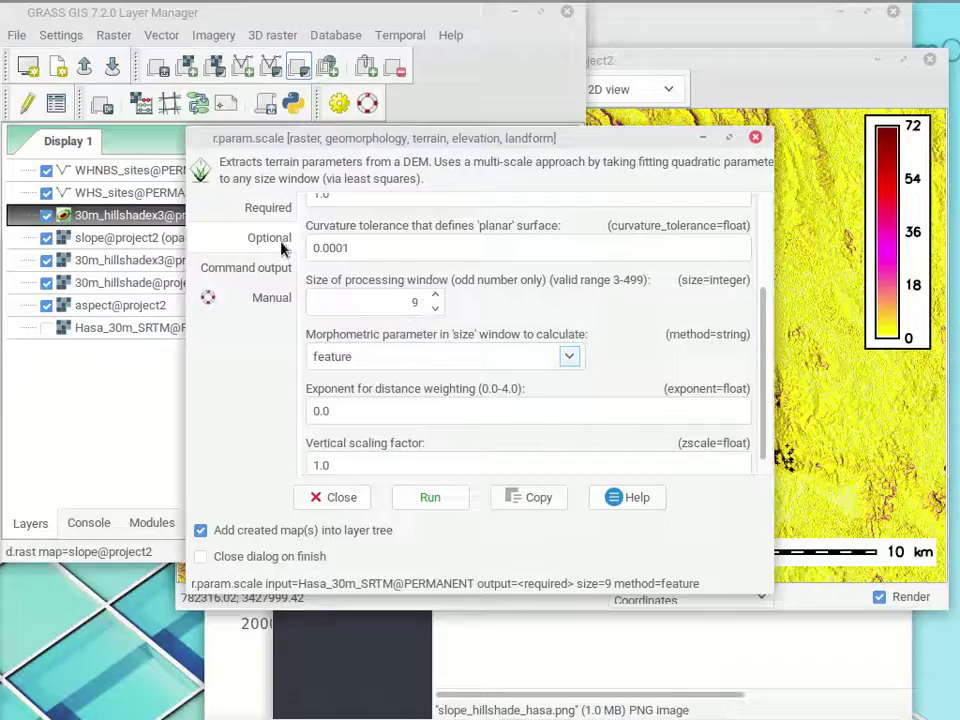
Name the output raster map Hasa_features_9x9 and run the terrain parameter extraction.
{"action": "left_click", "coordinate": [270, 208]}
{"action": "type", "text": "Hasa_features_"}
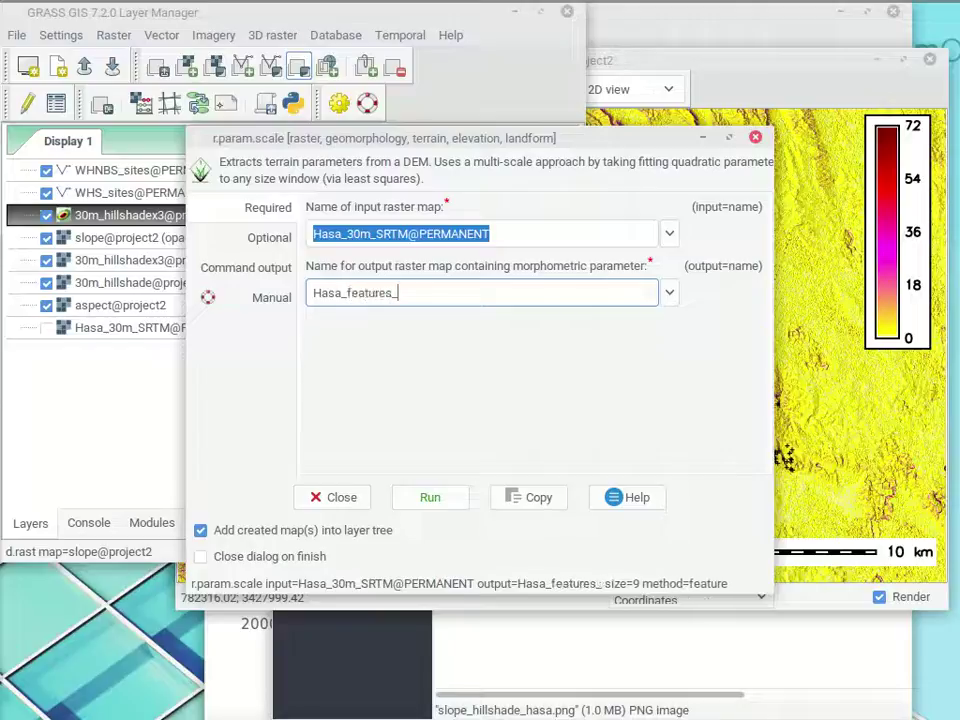
{"action": "type", "text": "9x9"}
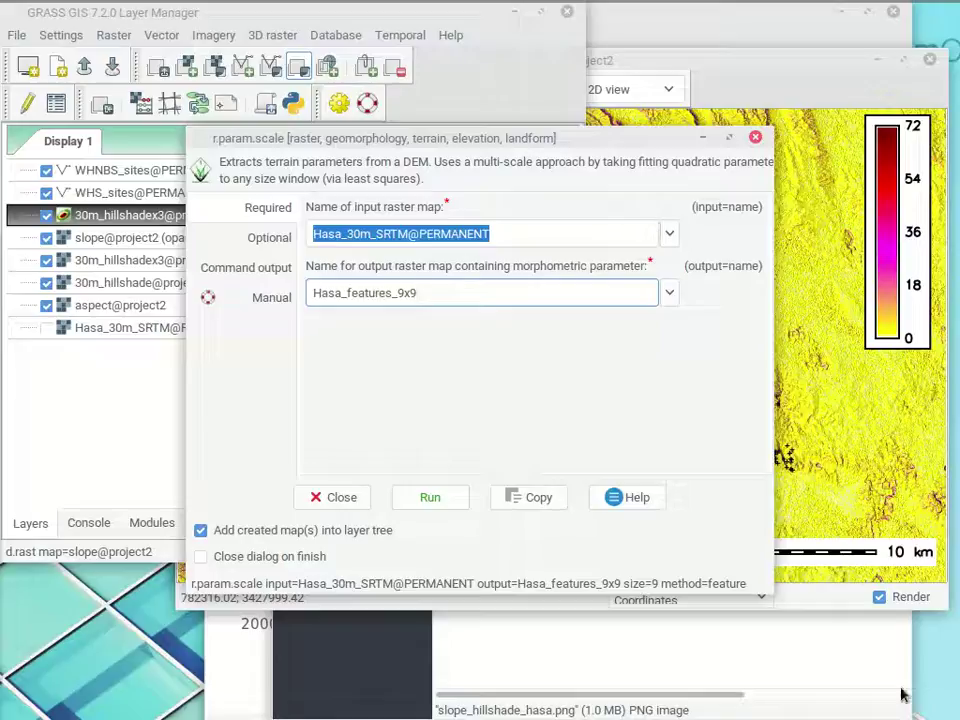
{"action": "left_click", "coordinate": [430, 497]}
{"action": "mouse_move", "coordinate": [3, 610]}
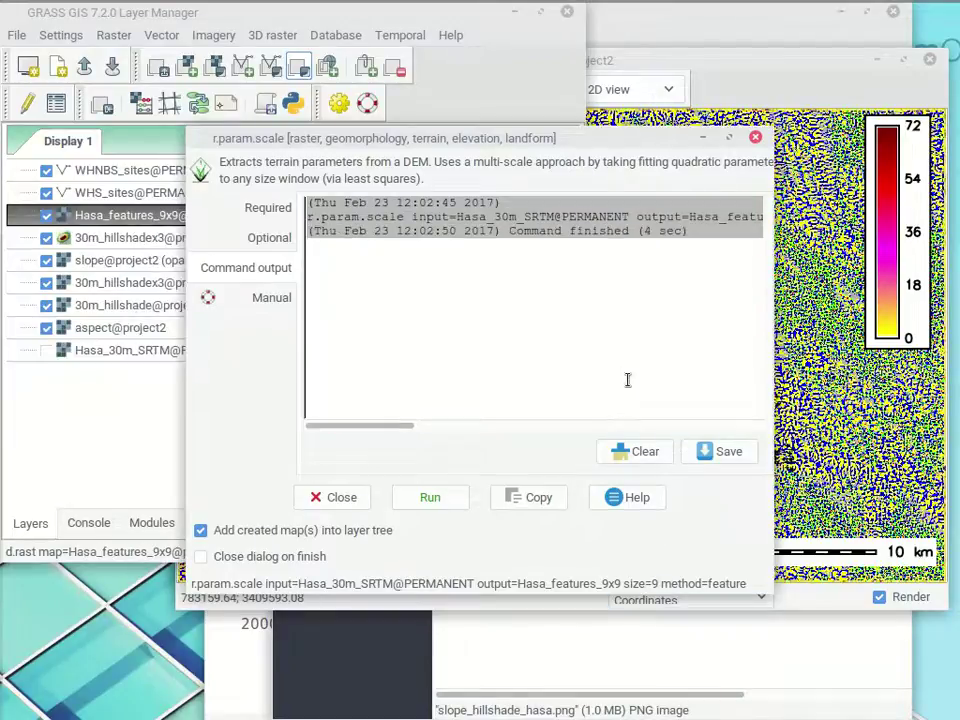
Change the map legend's raster to Hasa_features_9x9 and reposition the legend so its category labels fit within the map.
{"action": "left_click", "coordinate": [590, 62]}
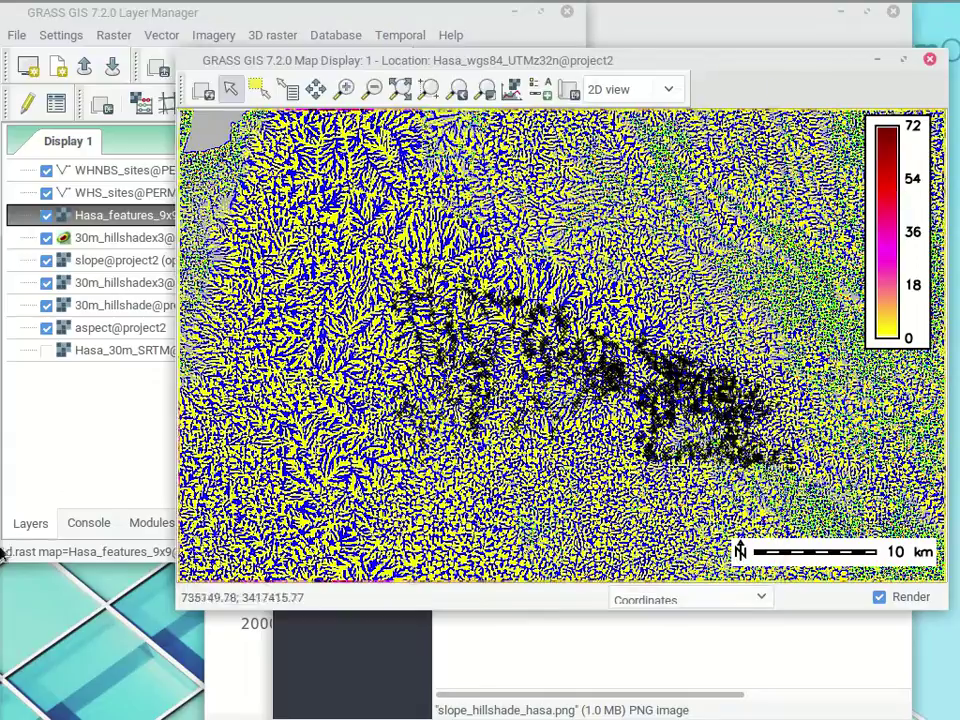
{"action": "double_click", "coordinate": [903, 232]}
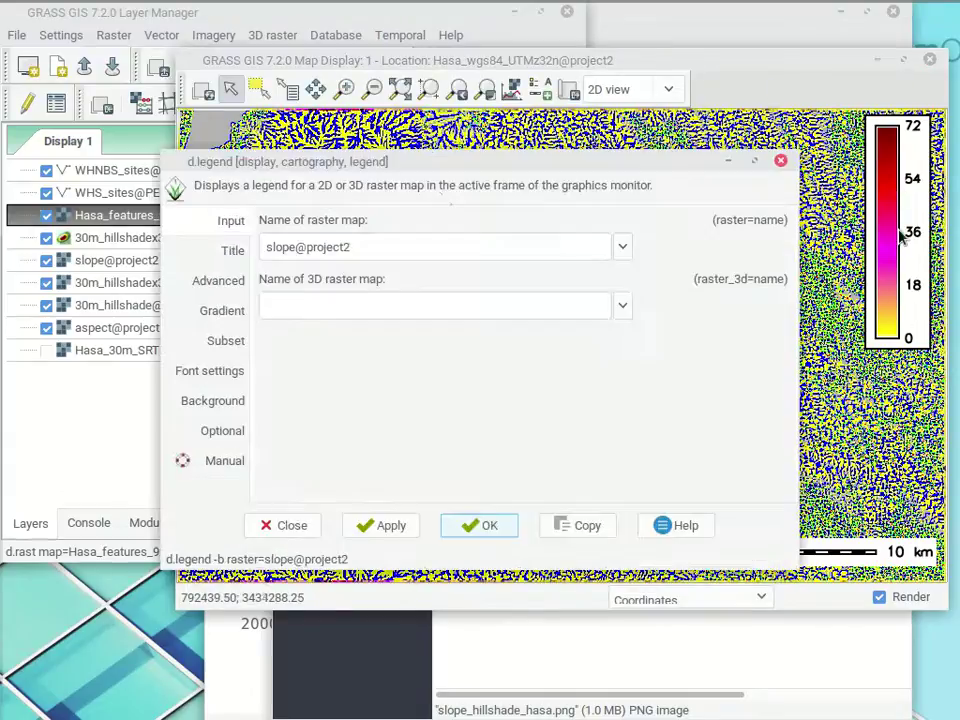
{"action": "left_click", "coordinate": [622, 247]}
{"action": "scroll", "coordinate": [366, 330], "scroll_direction": "down", "scroll_amount": 1}
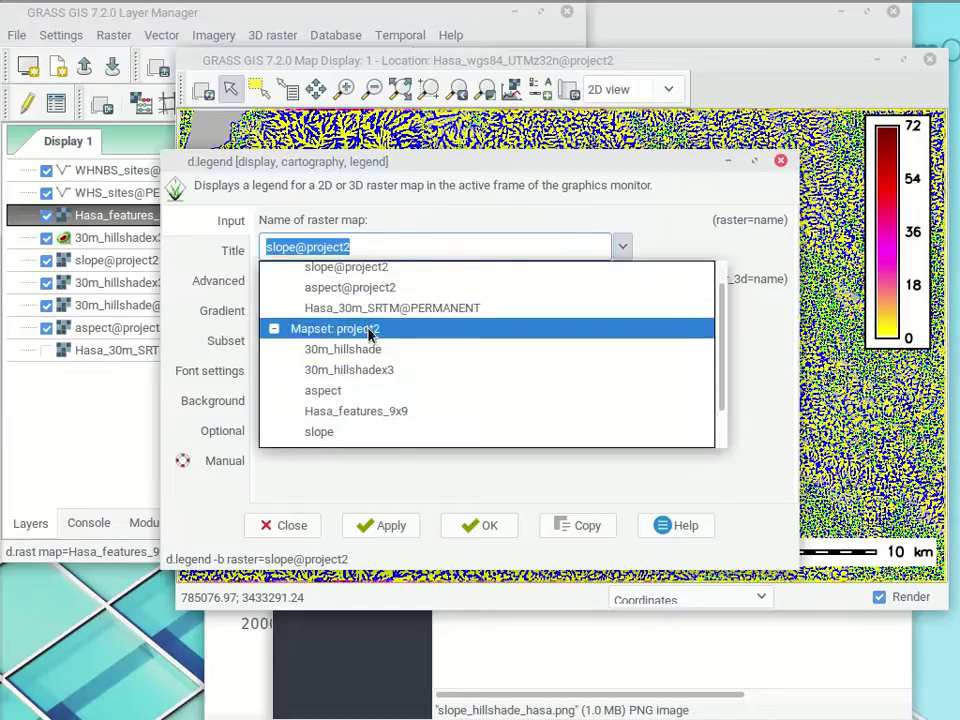
{"action": "scroll", "coordinate": [367, 400], "scroll_direction": "down", "scroll_amount": 1}
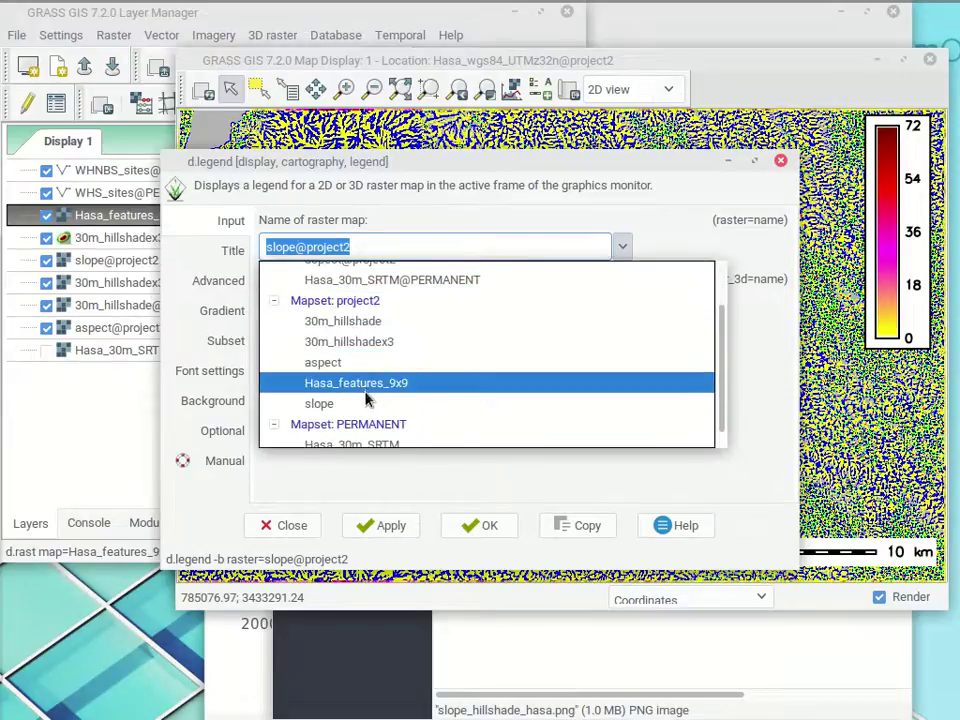
{"action": "left_click", "coordinate": [366, 385]}
{"action": "left_click", "coordinate": [476, 525]}
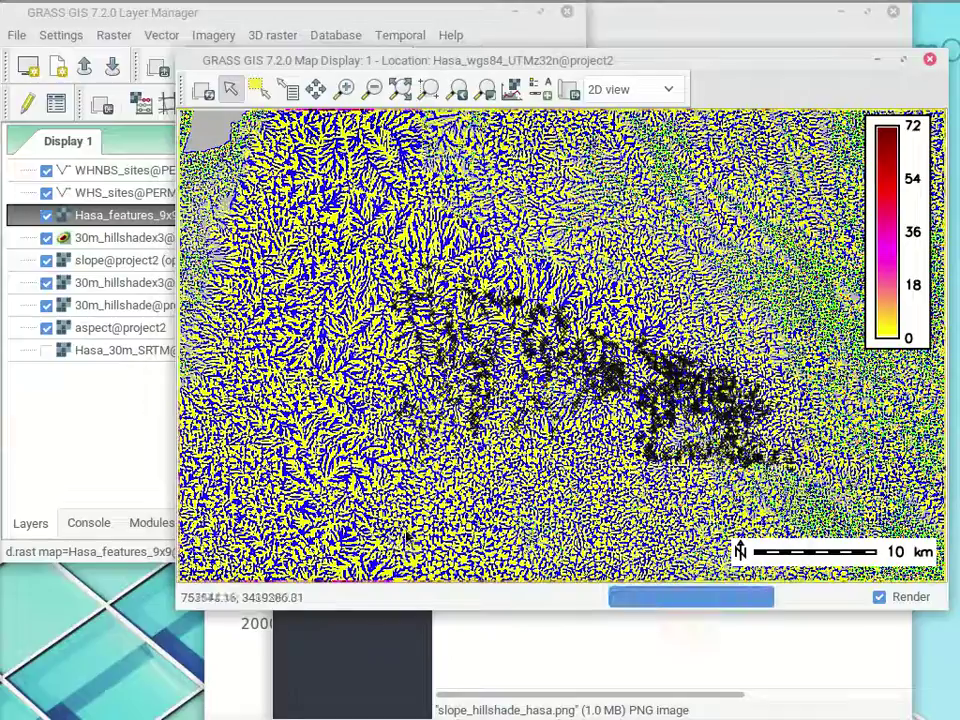
{"action": "left_click_drag", "start_coordinate": [909, 133], "coordinate": [697, 148]}
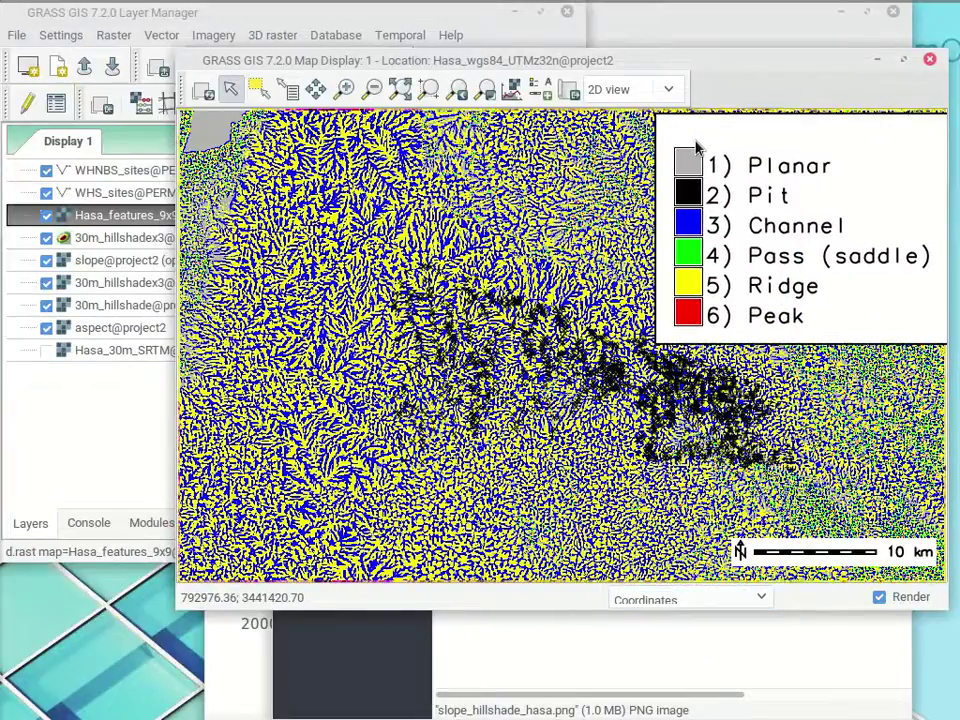
Set the legend's font size to 8 and place the legend in the upper-right corner of the map.
{"action": "double_click", "coordinate": [741, 244]}
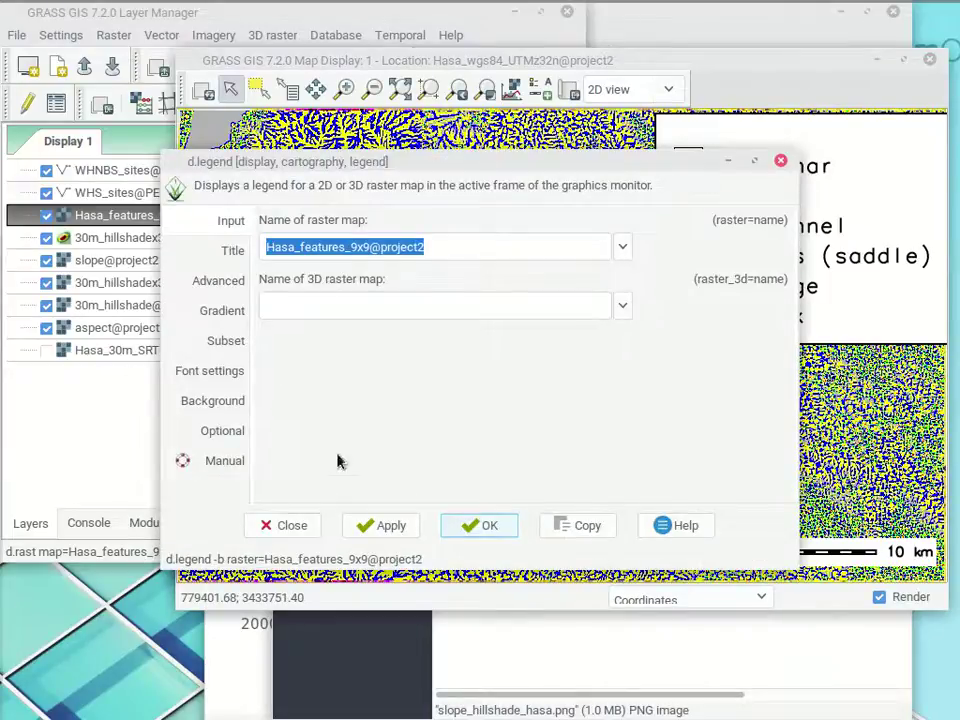
{"action": "left_click", "coordinate": [215, 372]}
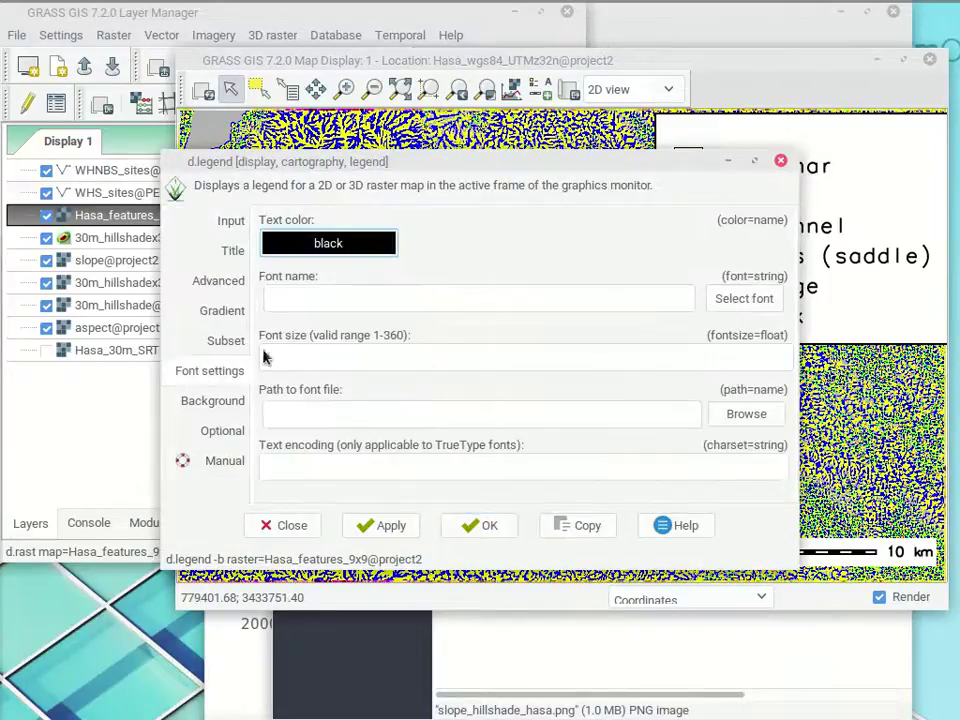
{"action": "left_click", "coordinate": [315, 360]}
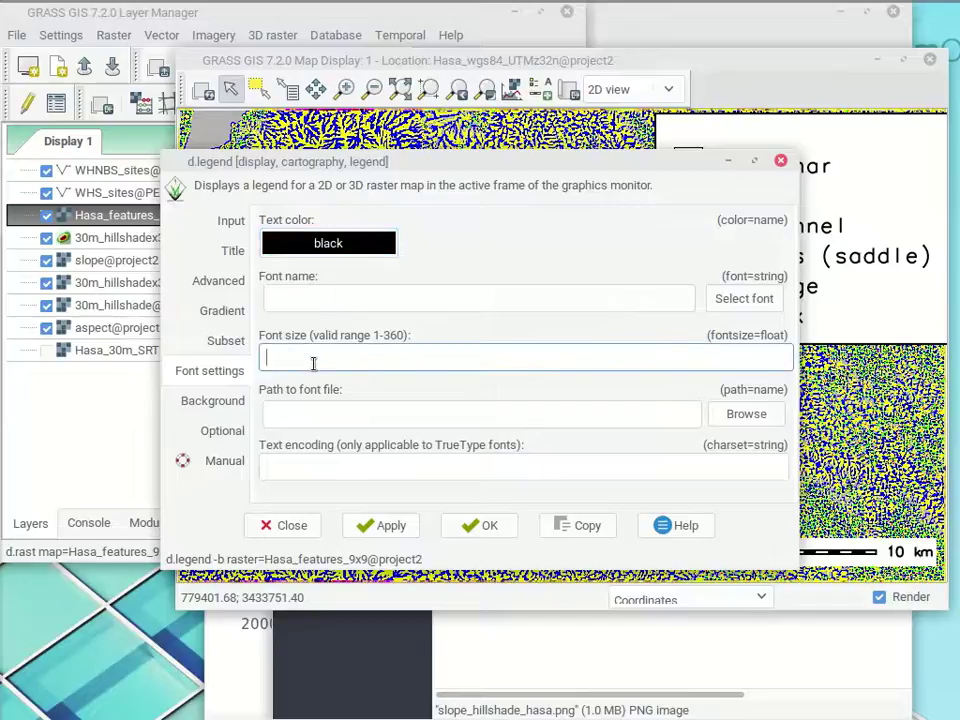
{"action": "type", "text": "8"}
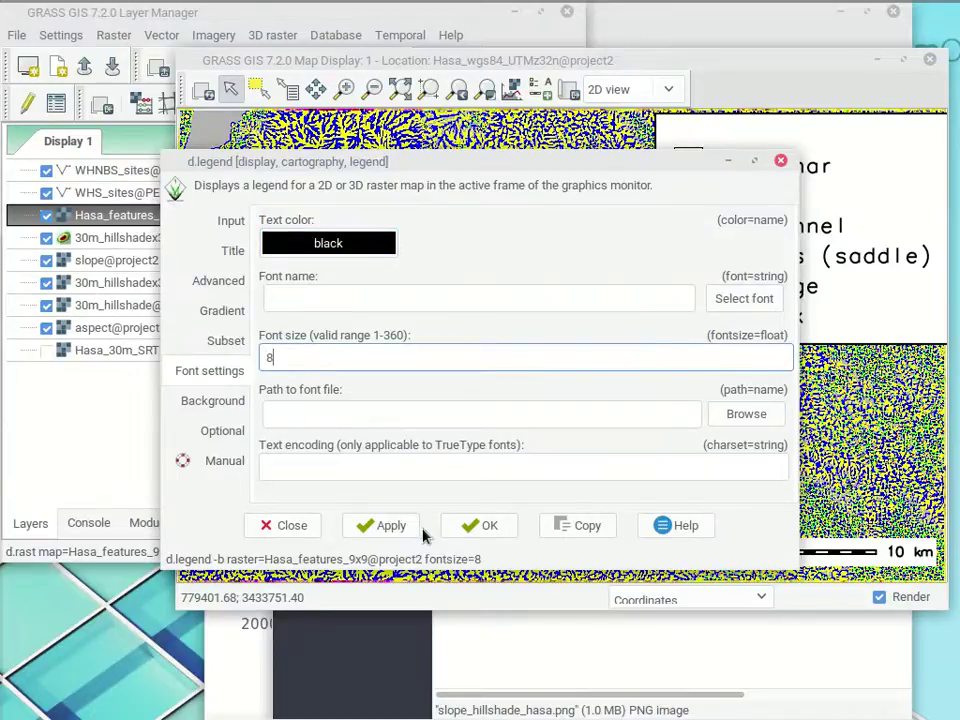
{"action": "left_click", "coordinate": [487, 526]}
{"action": "left_click_drag", "start_coordinate": [697, 190], "coordinate": [842, 186]}
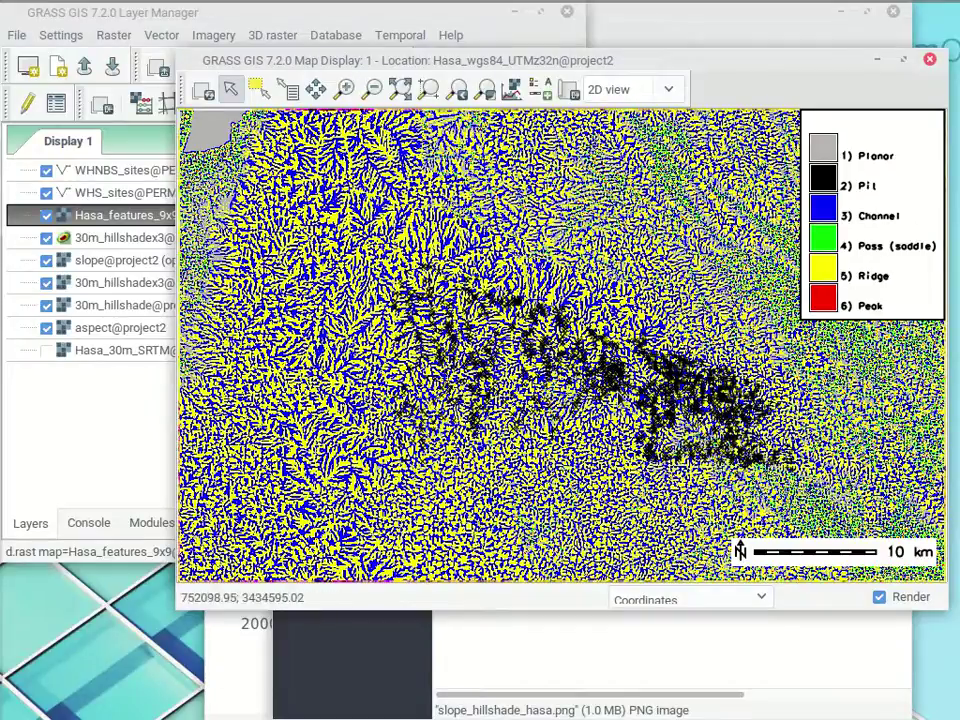
Examine the 9x9 landform features up close around the northwestern survey sites and return to the previous extent.
{"action": "left_click", "coordinate": [345, 89]}
{"action": "left_click_drag", "start_coordinate": [400, 240], "coordinate": [530, 320]}
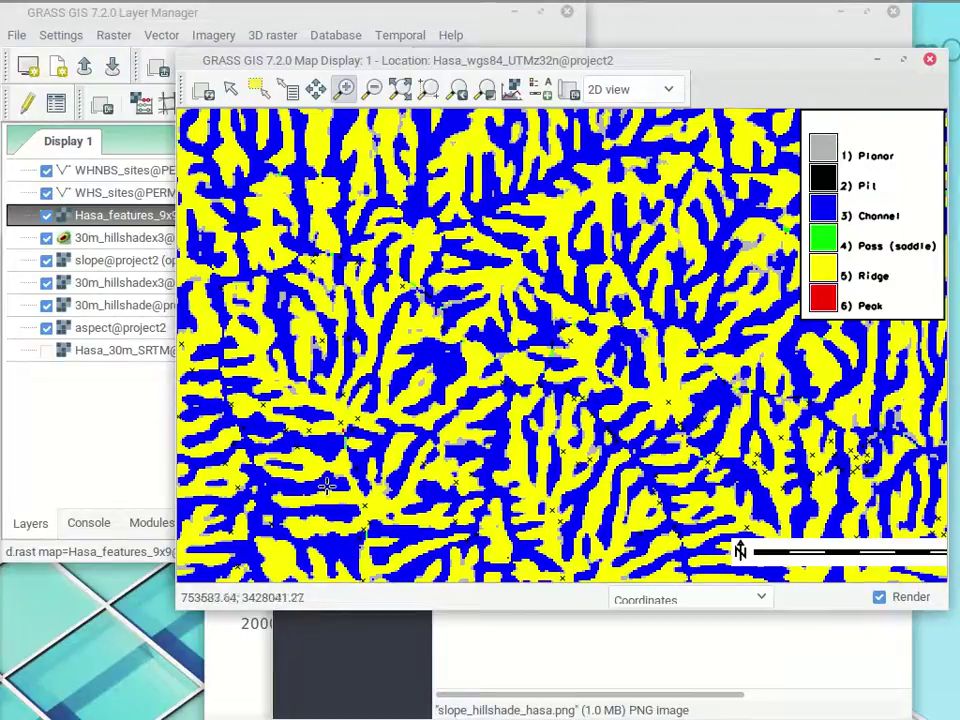
{"action": "left_click", "coordinate": [456, 89]}
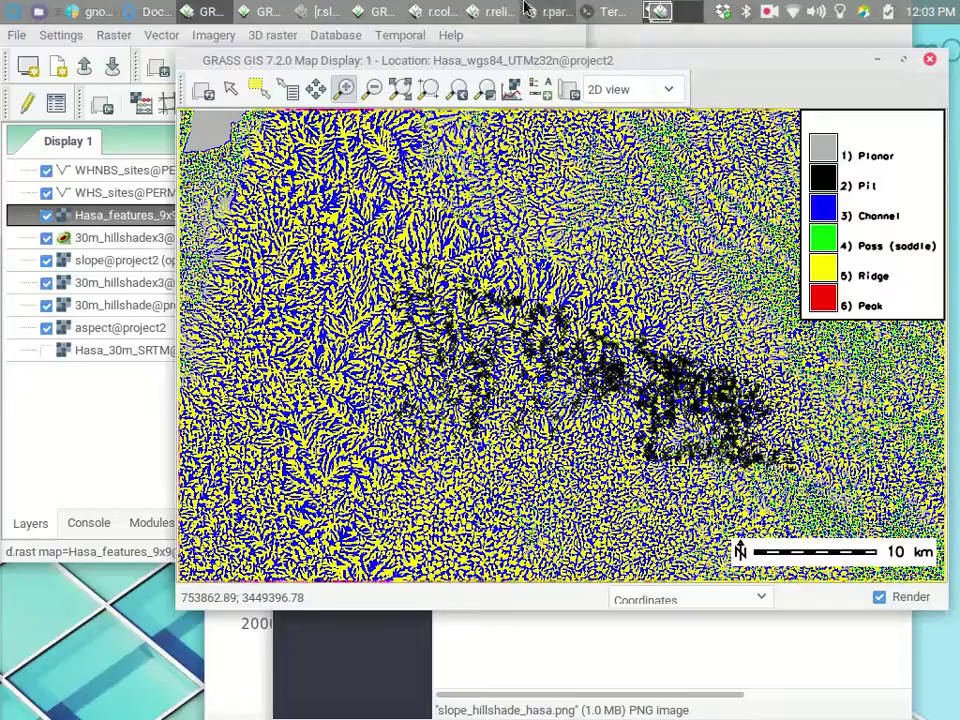
Return to the r.param.scale dialog and set the size of the processing window to 15.
{"action": "left_click", "coordinate": [555, 11]}
{"action": "left_click", "coordinate": [270, 240]}
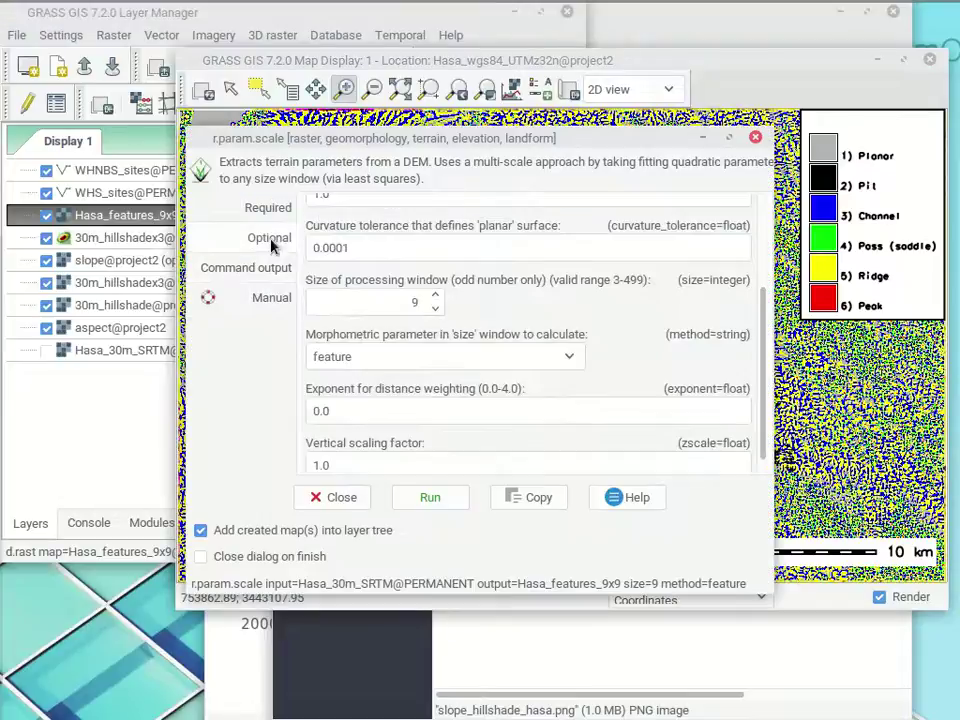
{"action": "left_click", "coordinate": [416, 306]}
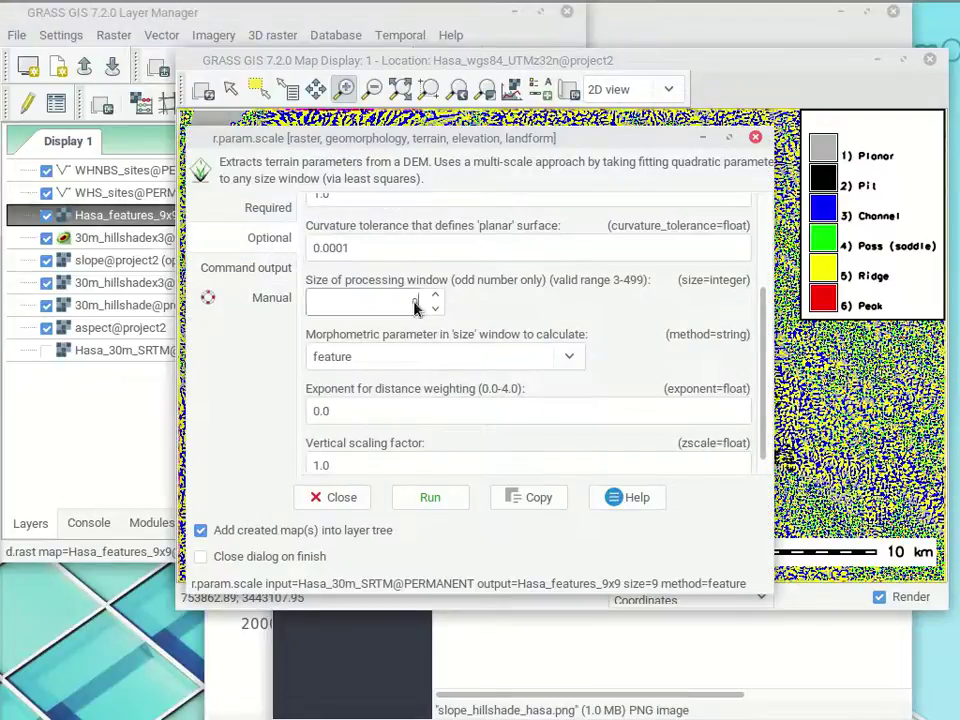
{"action": "key", "text": "BackSpace"}
{"action": "type", "text": "15"}
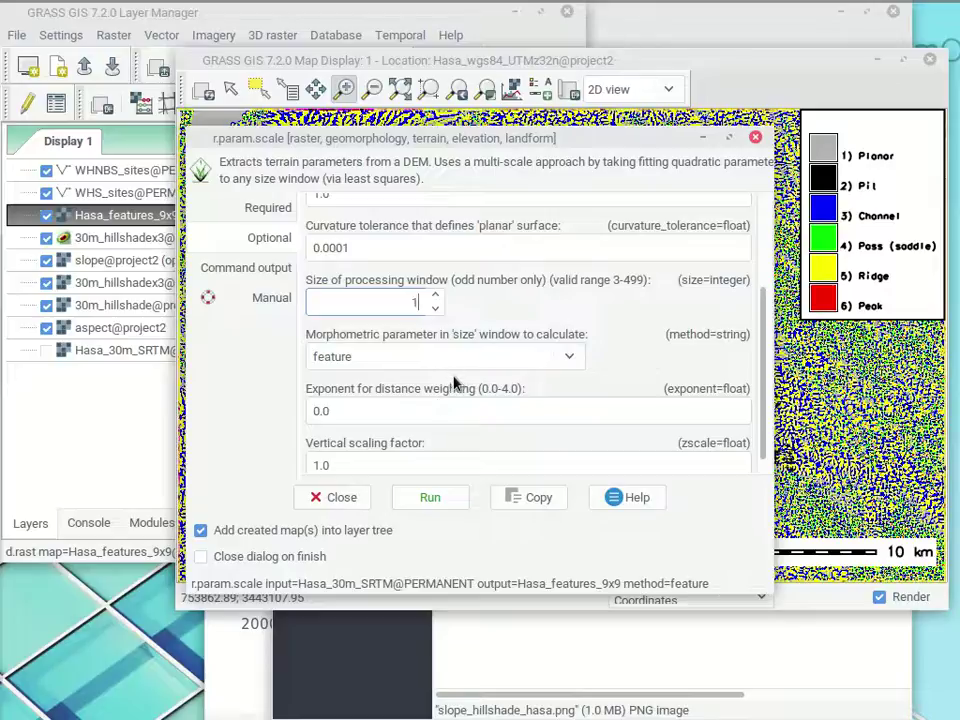
Name the output raster Hasa_features_15x15, run the terrain parameter extraction and bring the map display forward.
{"action": "left_click", "coordinate": [268, 208]}
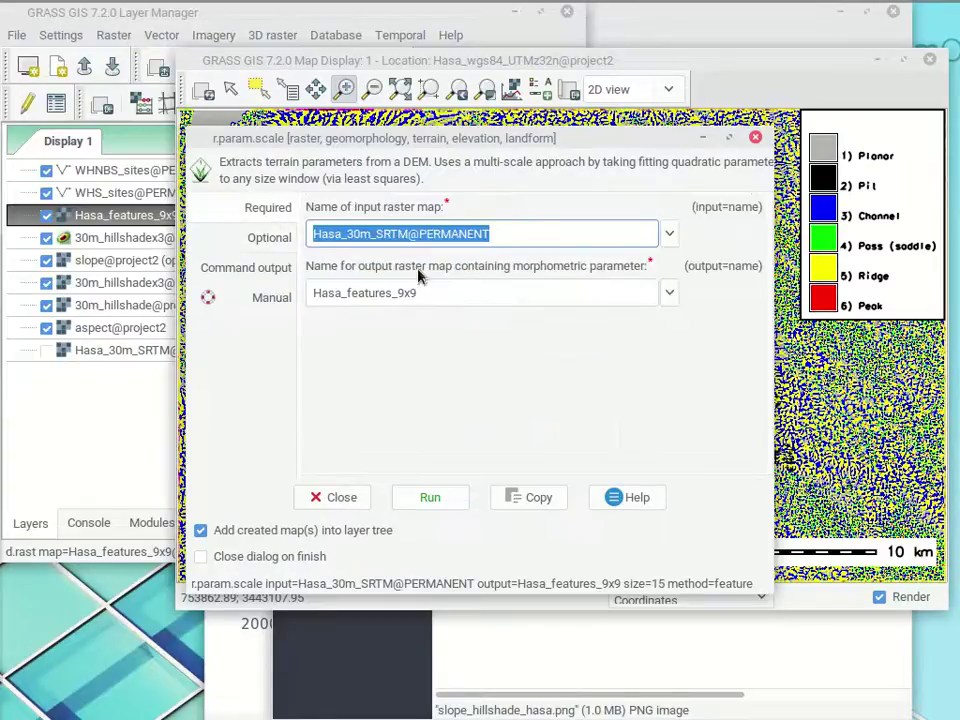
{"action": "key", "text": "BackSpace"}
{"action": "key", "text": "BackSpace"}
{"action": "key", "text": "BackSpace"}
{"action": "type", "text": "15x15"}
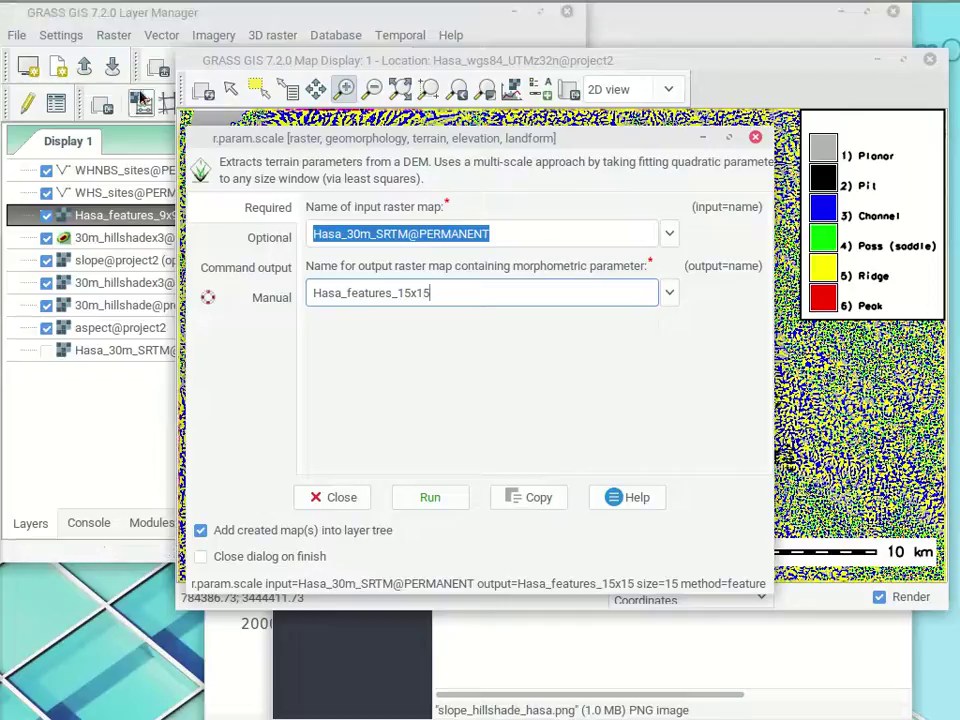
{"action": "left_click", "coordinate": [452, 500]}
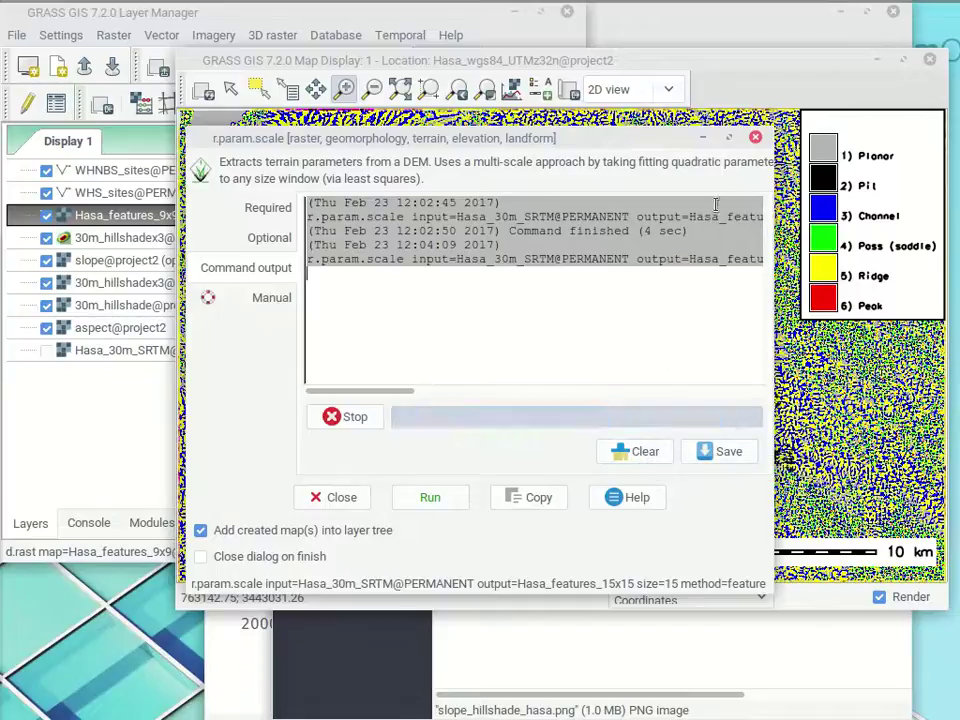
{"action": "left_click", "coordinate": [755, 88]}
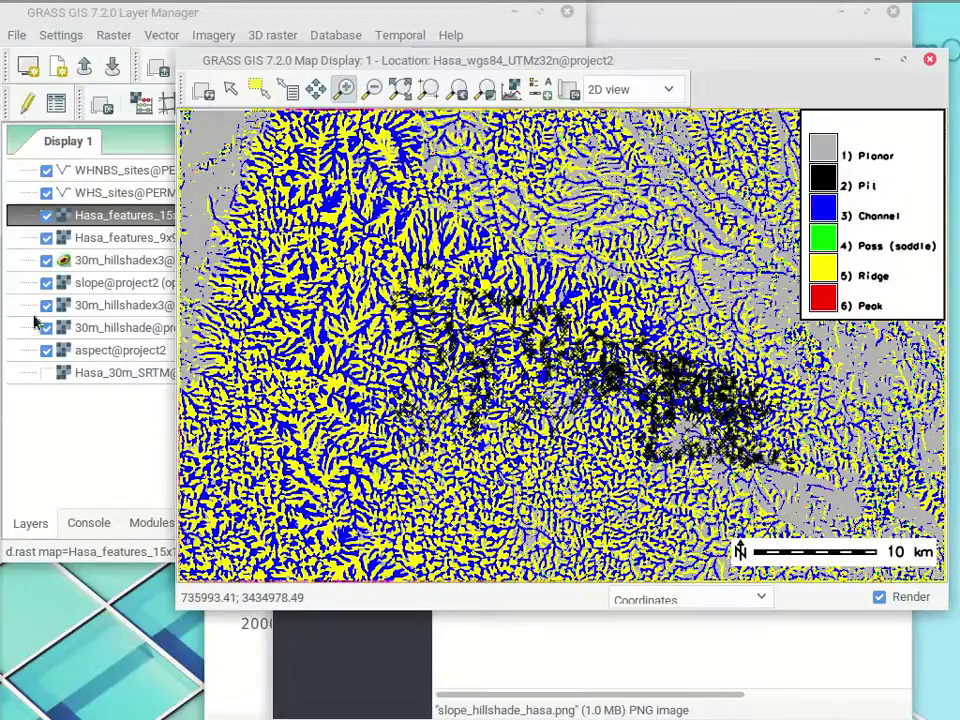
Drape Hasa_features_15x15 over 30m_hillshadex3 in the shaded relief layer and hide both Hasa_features raster layers.
{"action": "left_click", "coordinate": [83, 472]}
{"action": "left_click", "coordinate": [135, 261]}
{"action": "double_click", "coordinate": [128, 265]}
{"action": "left_click", "coordinate": [176, 405]}
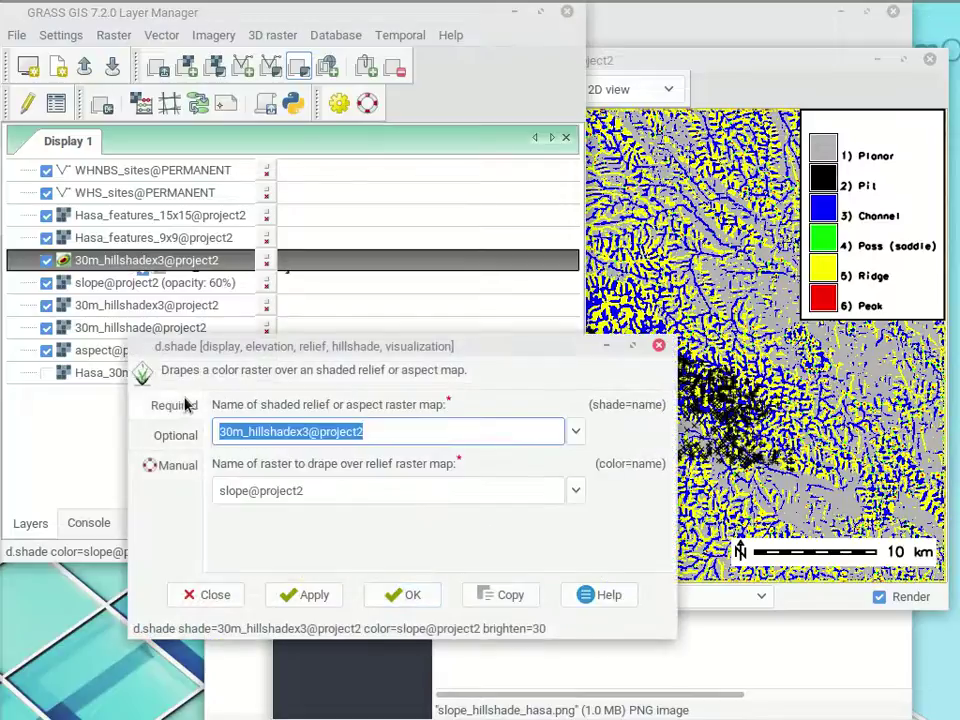
{"action": "left_click", "coordinate": [576, 495]}
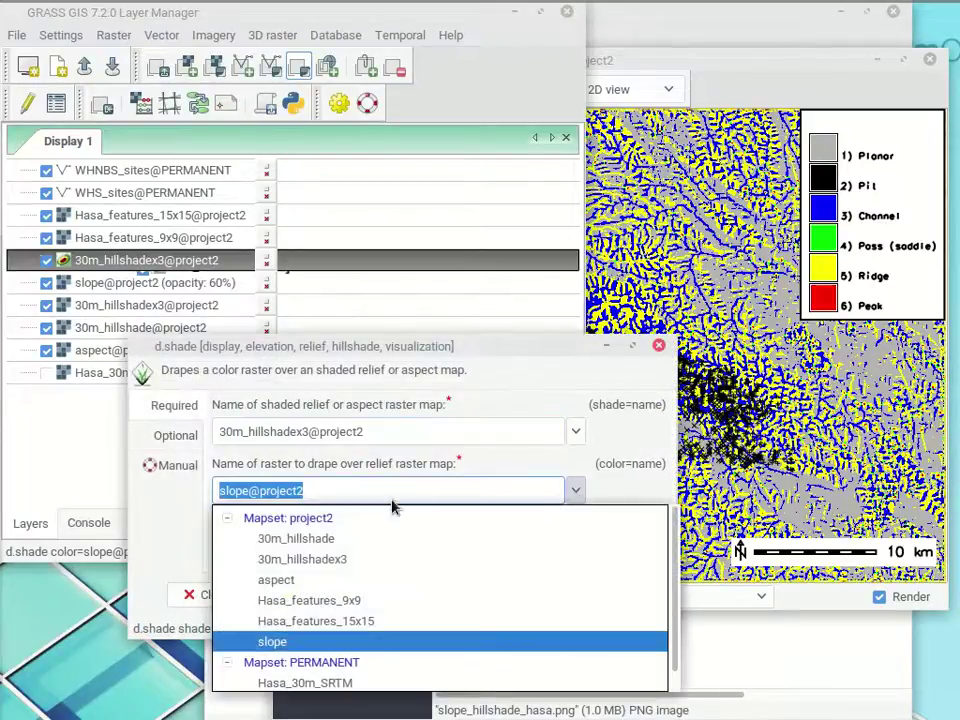
{"action": "left_click", "coordinate": [318, 621]}
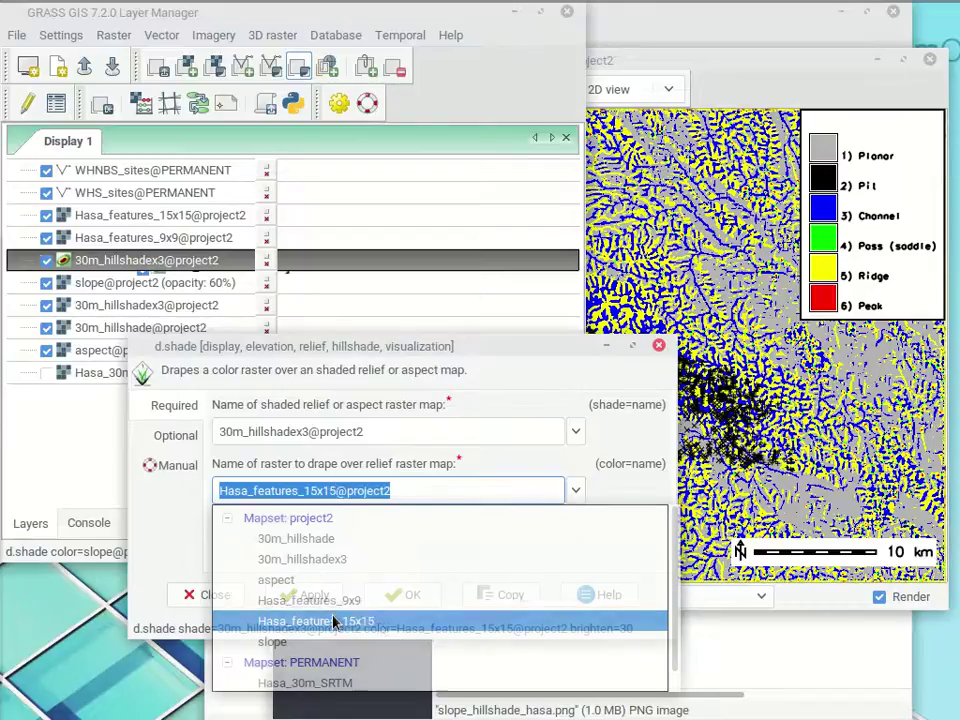
{"action": "left_click", "coordinate": [428, 602]}
{"action": "left_click", "coordinate": [46, 215]}
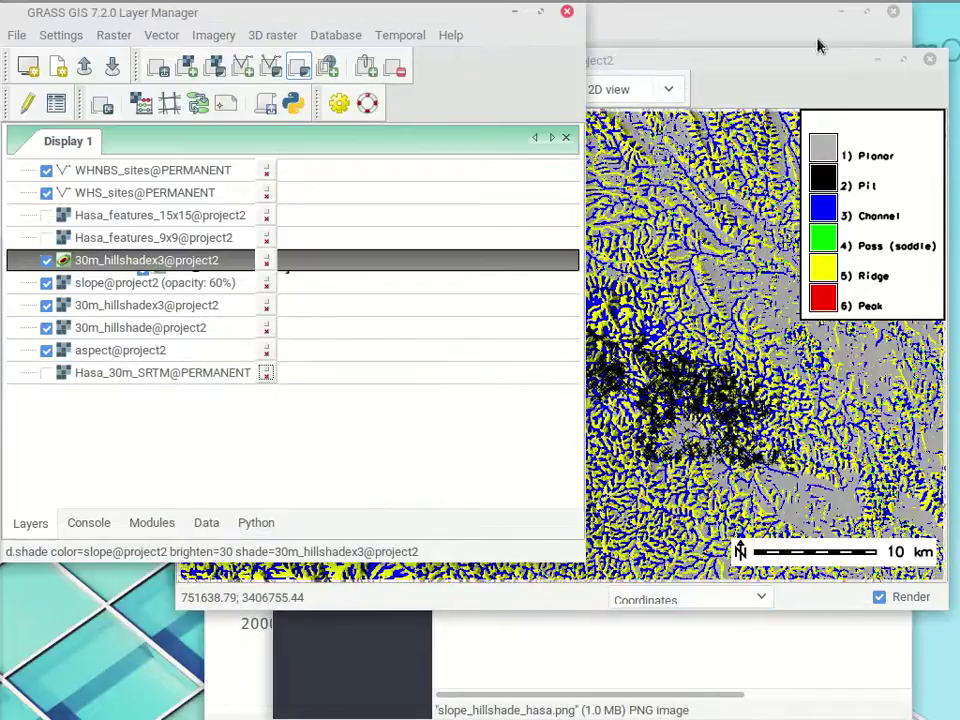
{"action": "left_click", "coordinate": [814, 60]}
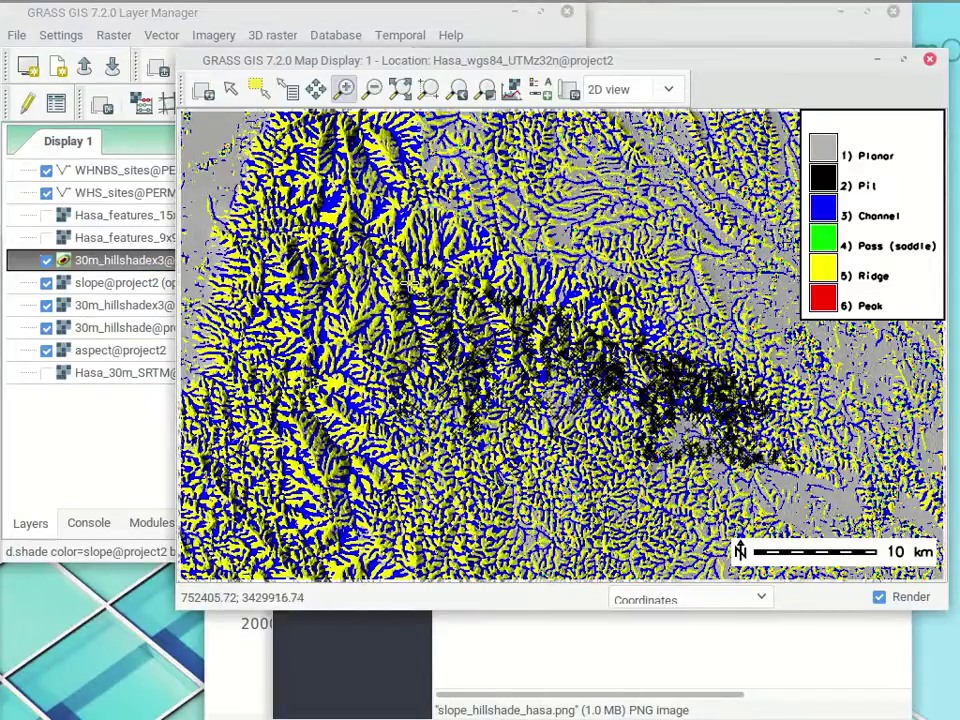
Hide the draped relief, 30m_hillshadex3, 30m_hillshade and aspect layers, and show the Hasa_30m_SRTM layer.
{"action": "left_click", "coordinate": [46, 261]}
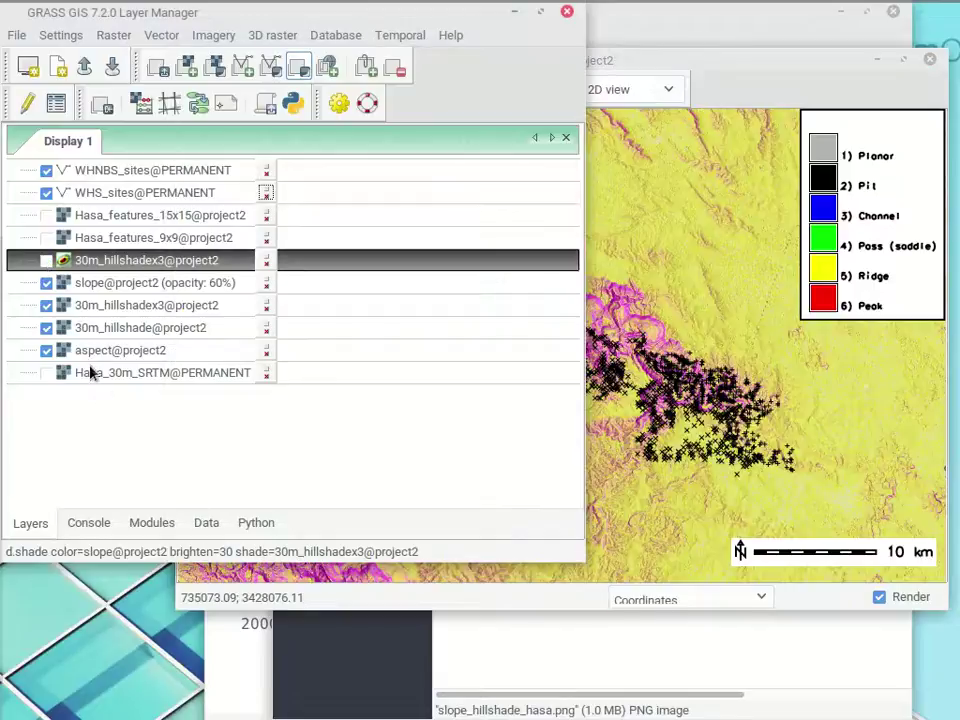
{"action": "left_click", "coordinate": [46, 305]}
{"action": "left_click", "coordinate": [46, 328]}
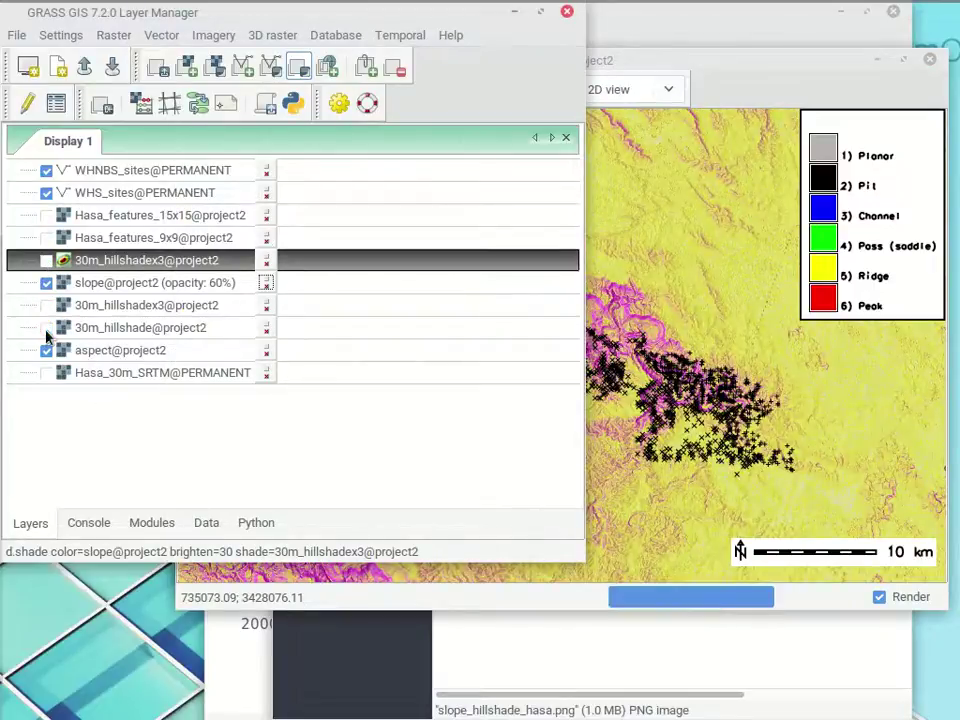
{"action": "left_click", "coordinate": [46, 350]}
{"action": "left_click", "coordinate": [46, 373]}
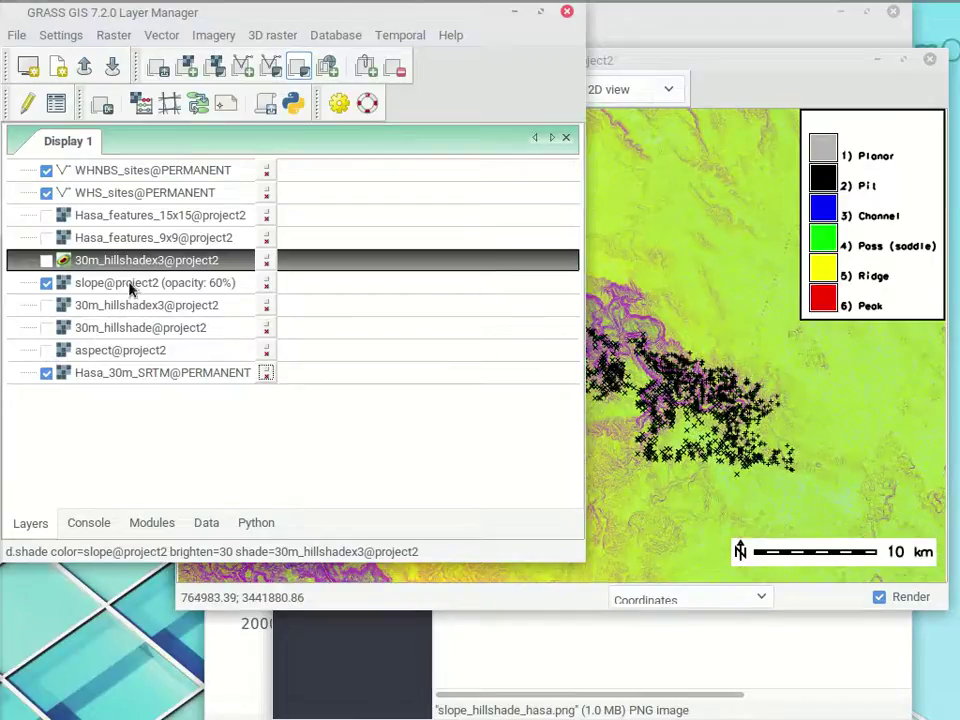
Set the opacity of the slope@project2 layer to 100.
{"action": "left_click", "coordinate": [130, 283]}
{"action": "double_click", "coordinate": [171, 285]}
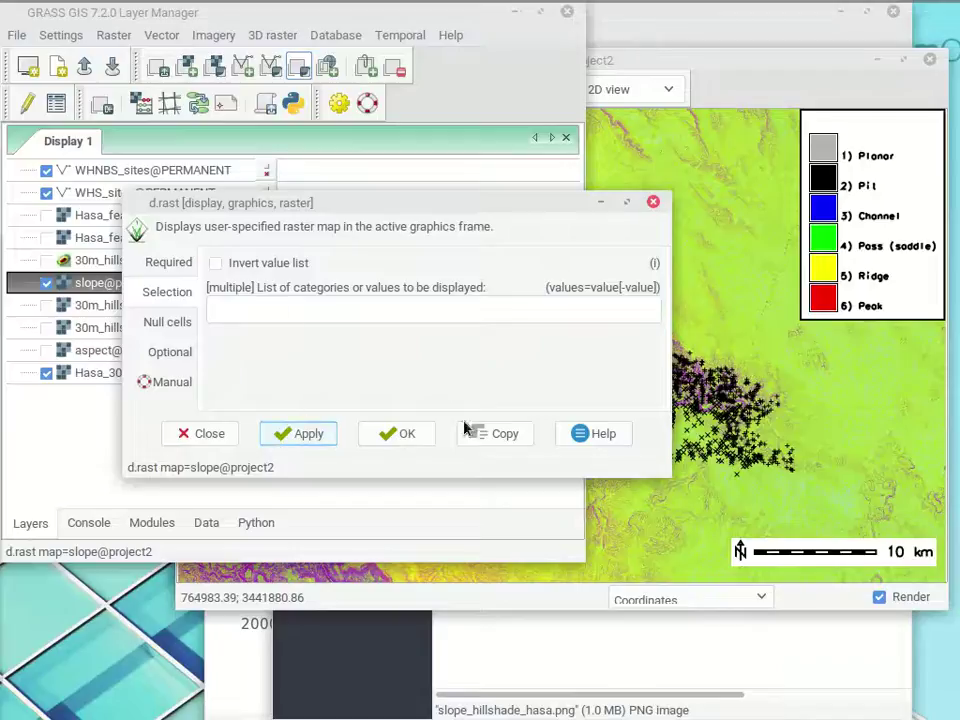
{"action": "left_click", "coordinate": [199, 433]}
{"action": "right_click", "coordinate": [176, 292]}
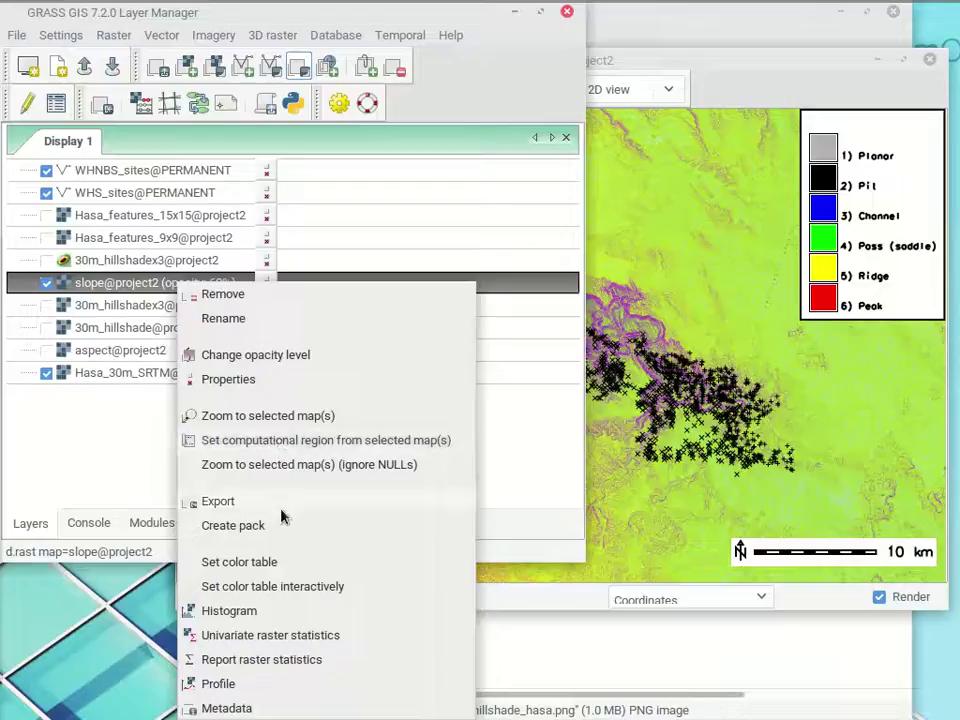
{"action": "left_click", "coordinate": [280, 356]}
{"action": "left_click_drag", "start_coordinate": [321, 291], "coordinate": [452, 291]}
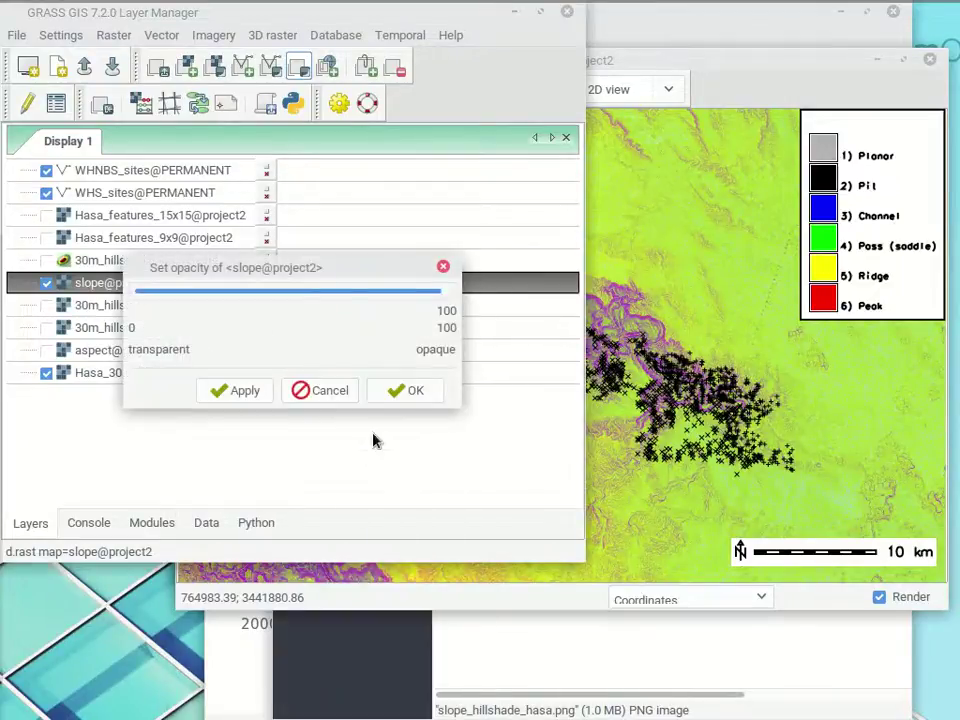
{"action": "left_click", "coordinate": [396, 392]}
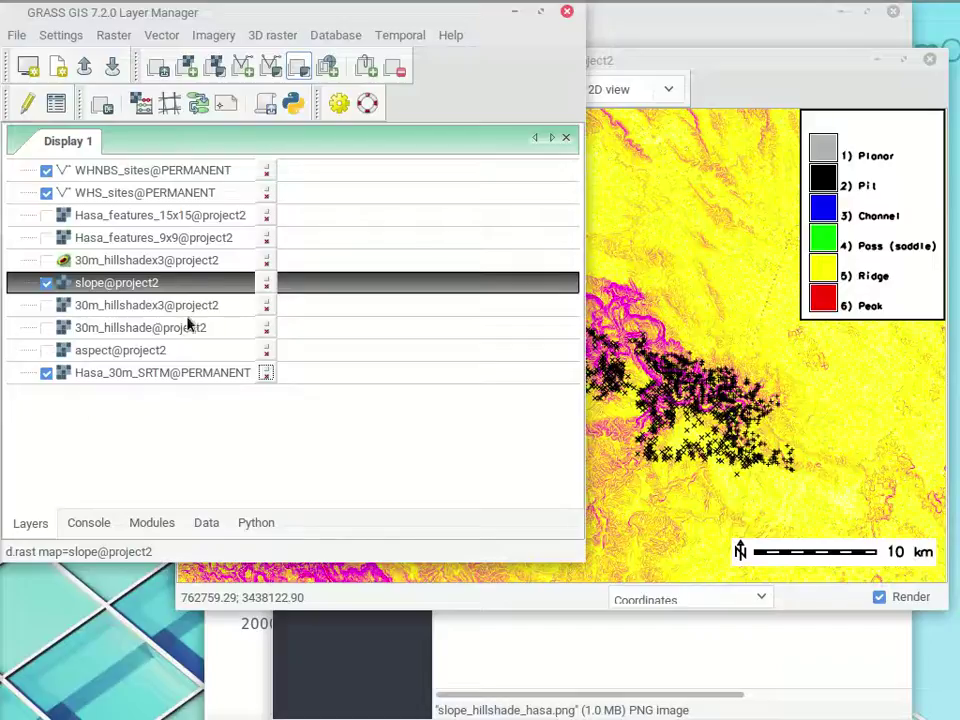
Try the 3D view with the slope and Hasa_30m_SRTM layers, and switch the map display back to 2D view.
{"action": "left_click", "coordinate": [775, 99]}
{"action": "left_click", "coordinate": [672, 91]}
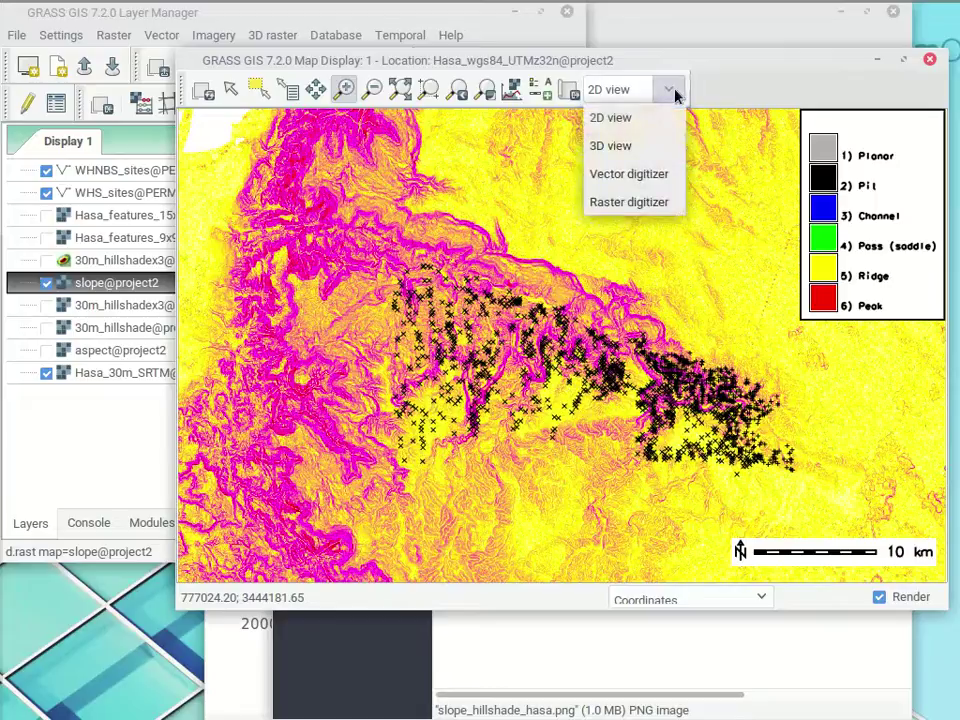
{"action": "left_click", "coordinate": [636, 146]}
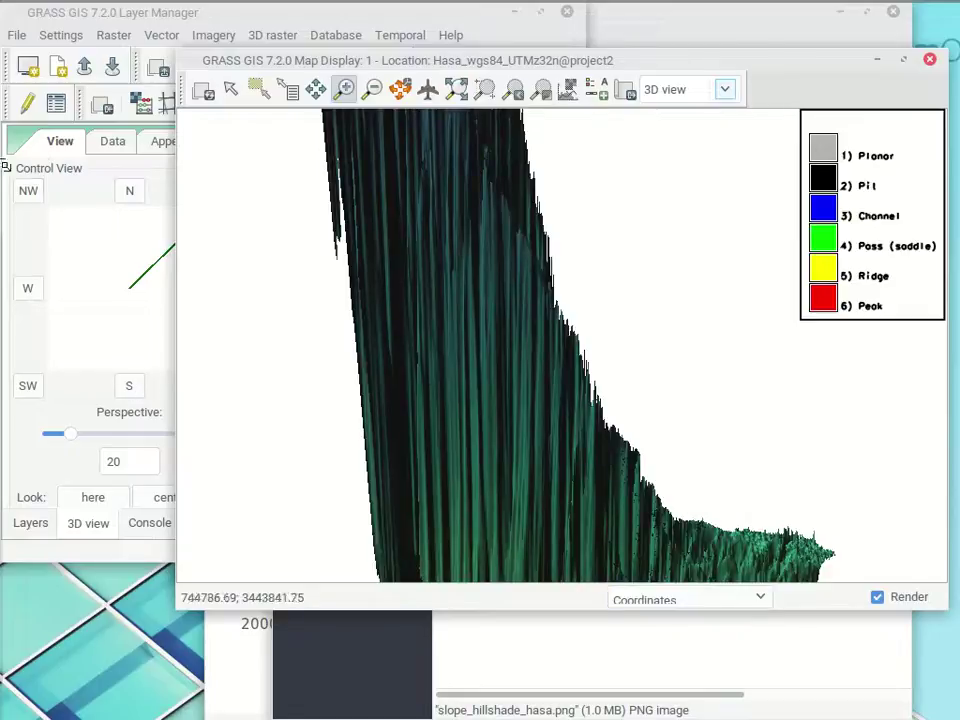
{"action": "left_click", "coordinate": [726, 91]}
{"action": "left_click", "coordinate": [684, 118]}
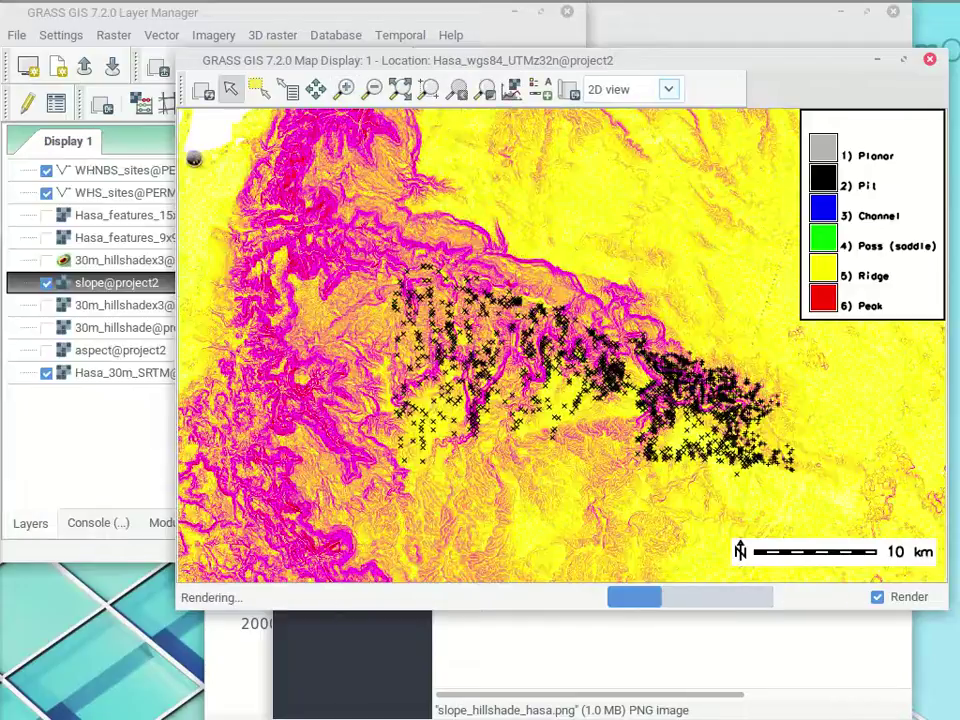
Hide the slope@project2 layer and try the 3D view with Hasa_30m_SRTM as the only visible raster.
{"action": "left_click", "coordinate": [46, 283]}
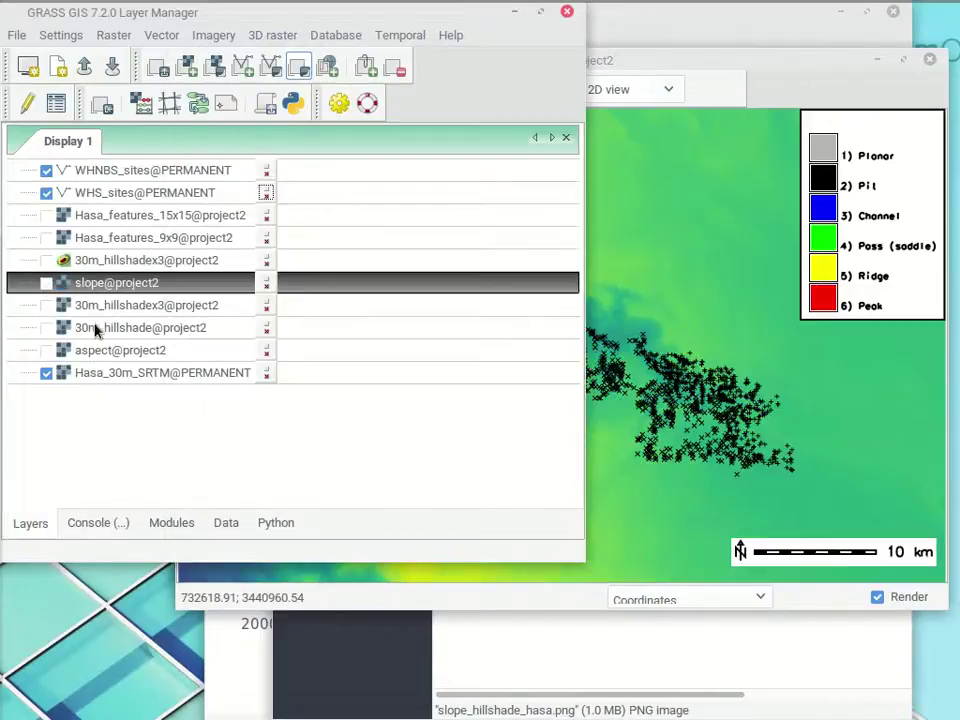
{"action": "left_click", "coordinate": [129, 376]}
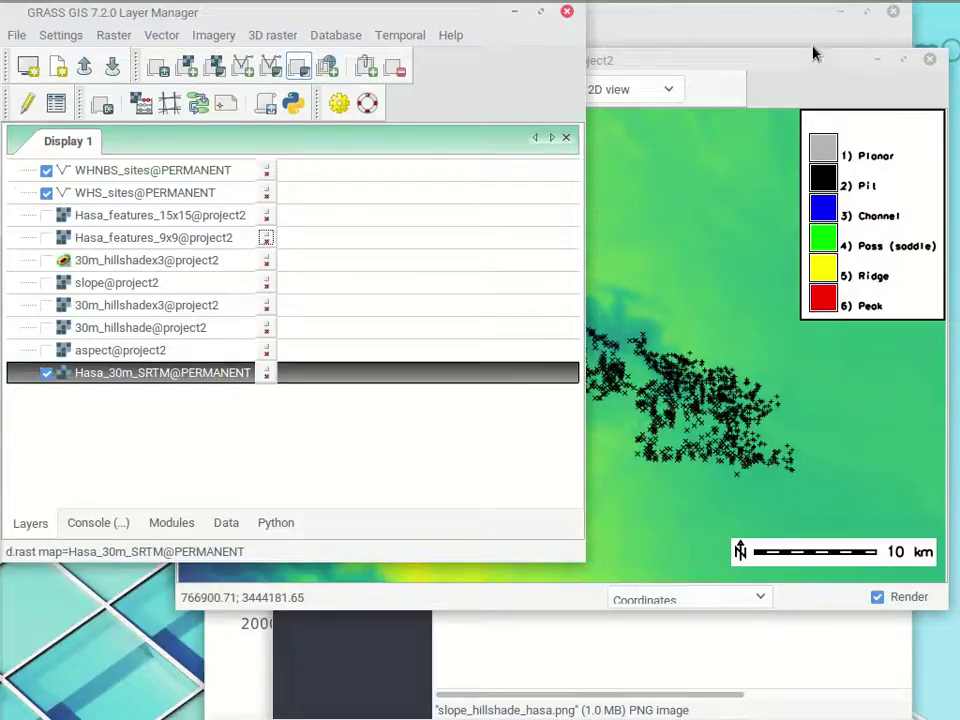
{"action": "left_click", "coordinate": [792, 89]}
{"action": "left_click", "coordinate": [668, 89]}
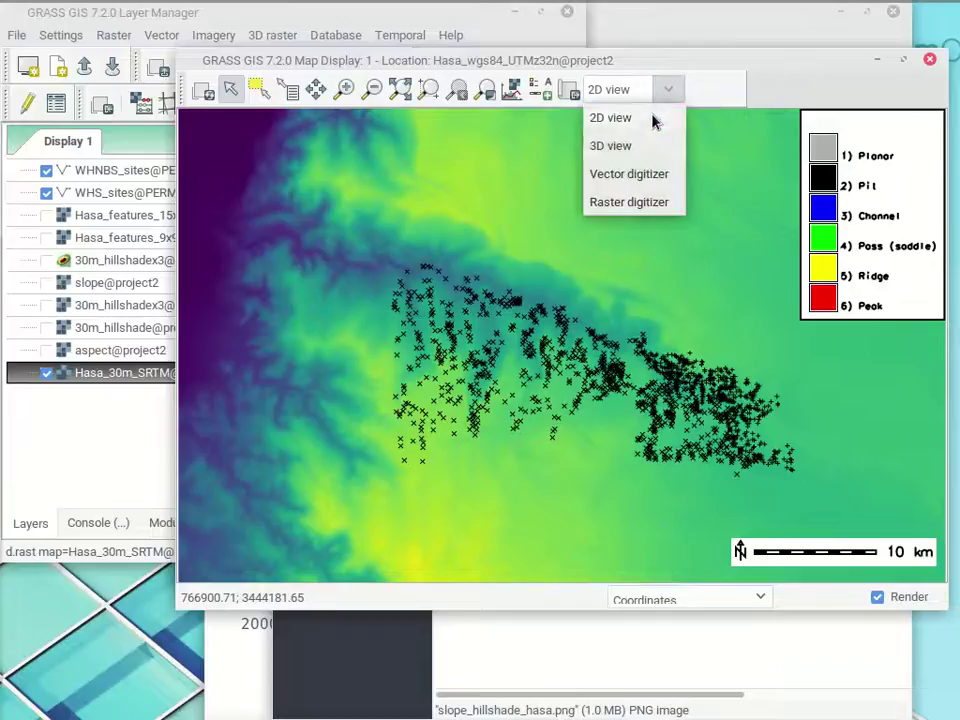
{"action": "left_click", "coordinate": [640, 148]}
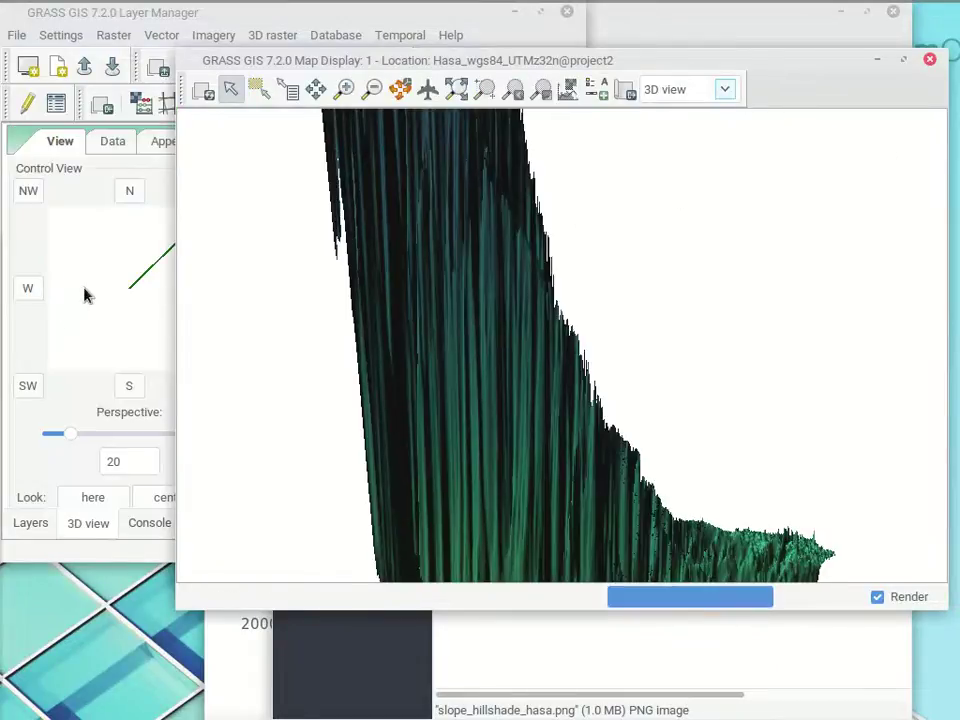
Check the 3D surface data and view settings, and return the map display to 2D view.
{"action": "left_click", "coordinate": [114, 146]}
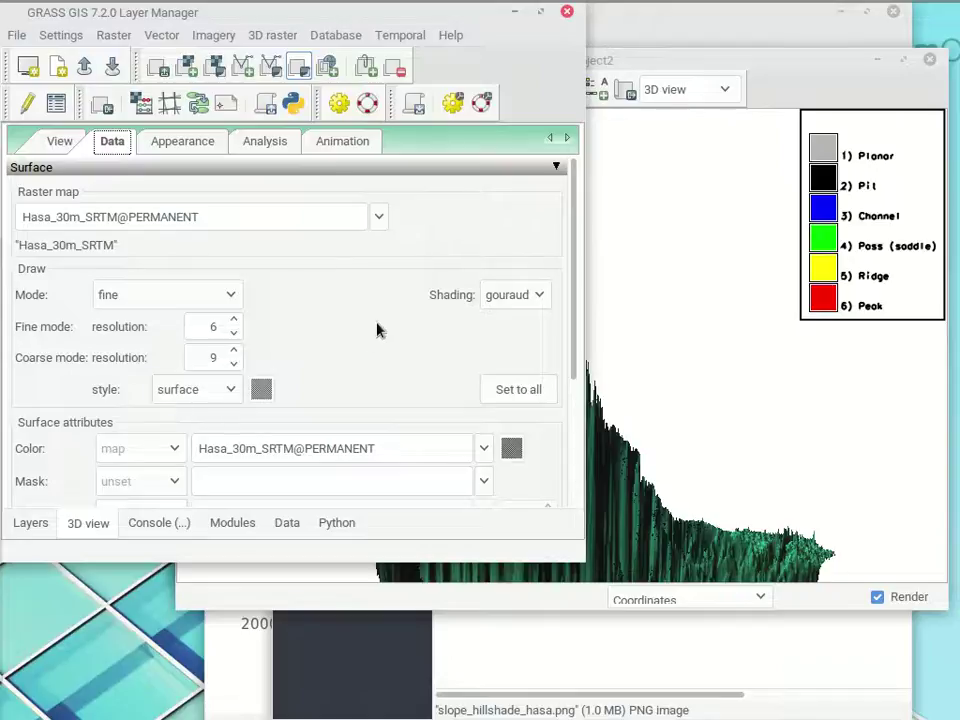
{"action": "scroll", "coordinate": [450, 292], "scroll_direction": "down", "scroll_amount": 3}
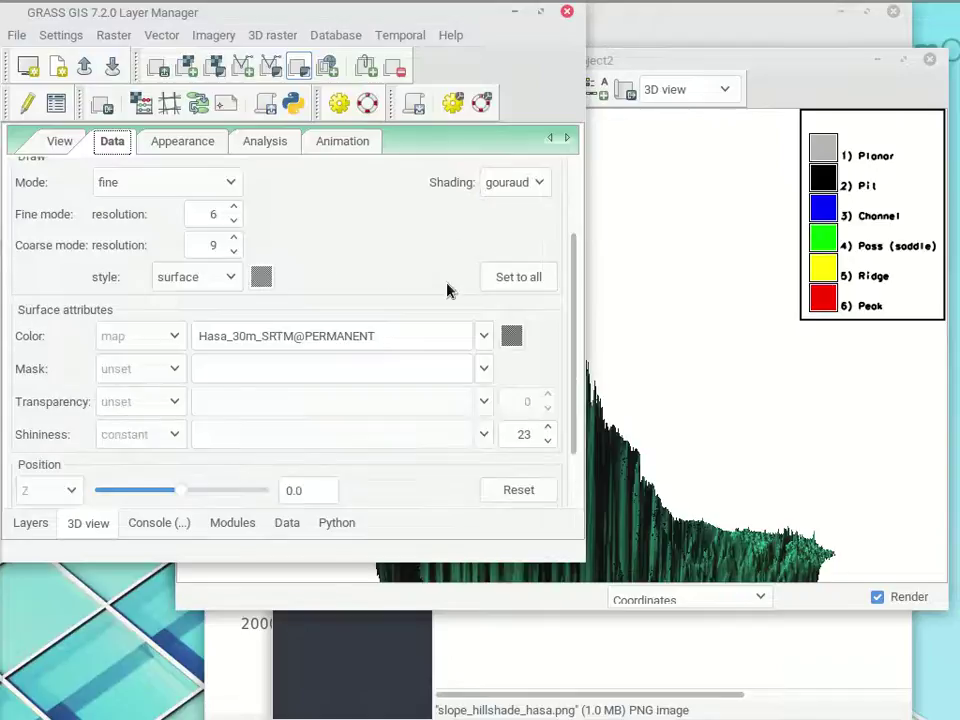
{"action": "scroll", "coordinate": [448, 287], "scroll_direction": "down", "scroll_amount": 1}
{"action": "scroll", "coordinate": [447, 382], "scroll_direction": "down", "scroll_amount": 1}
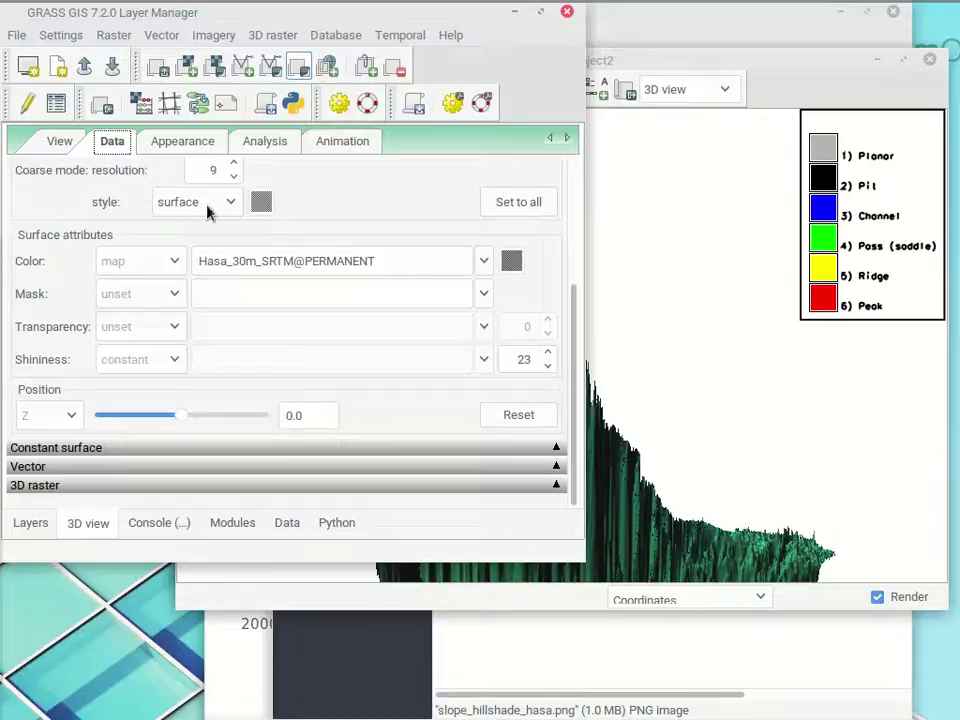
{"action": "left_click", "coordinate": [55, 144]}
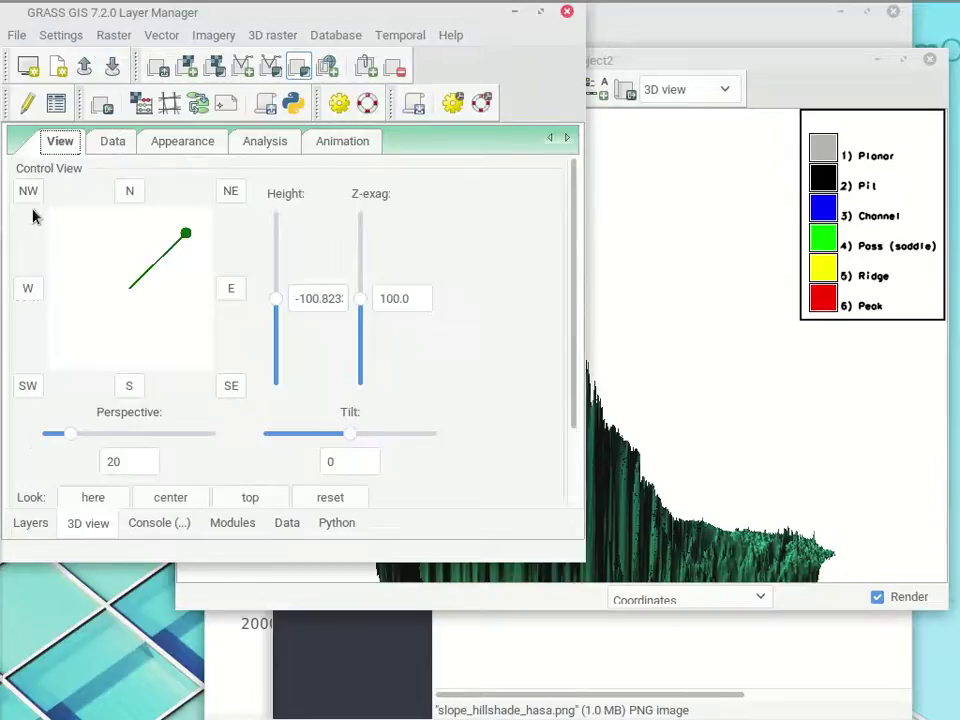
{"action": "left_click", "coordinate": [724, 89]}
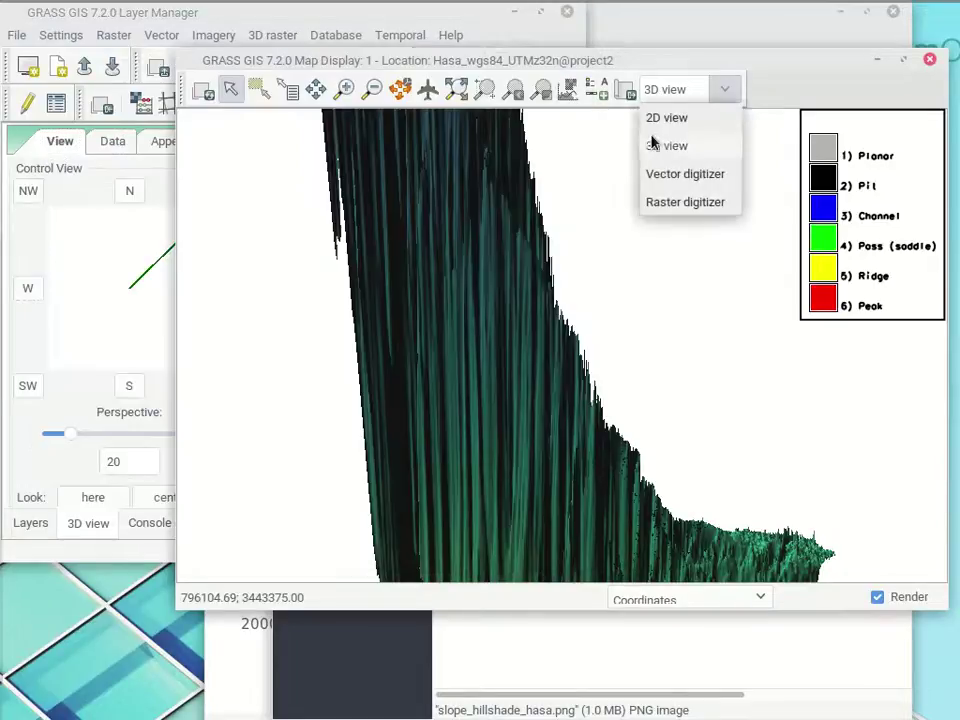
{"action": "left_click", "coordinate": [669, 119]}
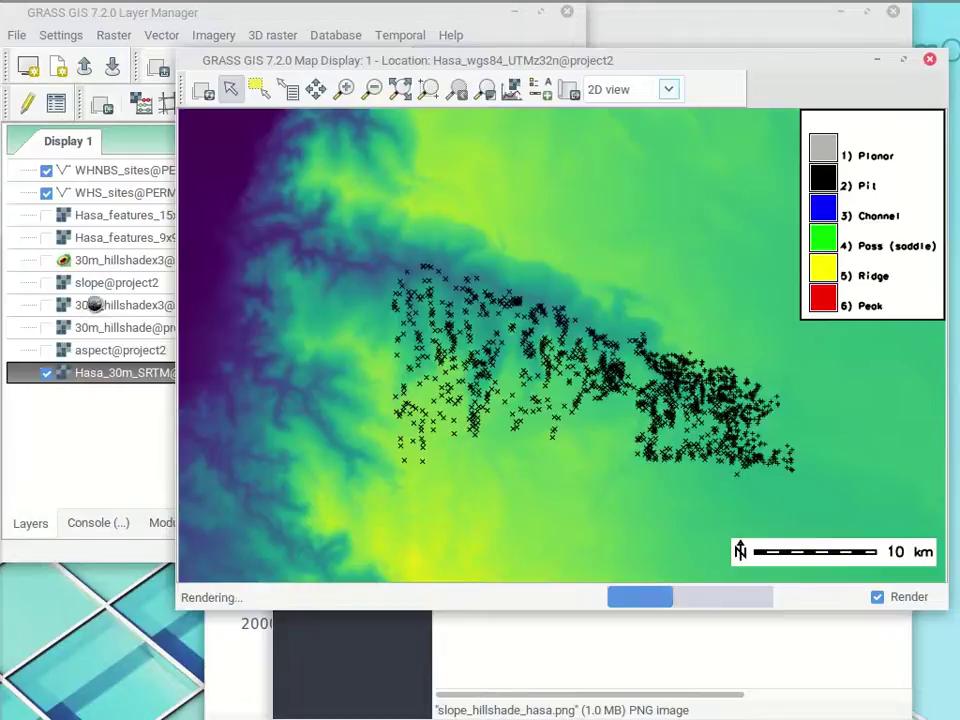
Remove all layers from Display 1, from WHNBS_sites down to Hasa_30m_SRTM.
{"action": "left_click", "coordinate": [141, 172]}
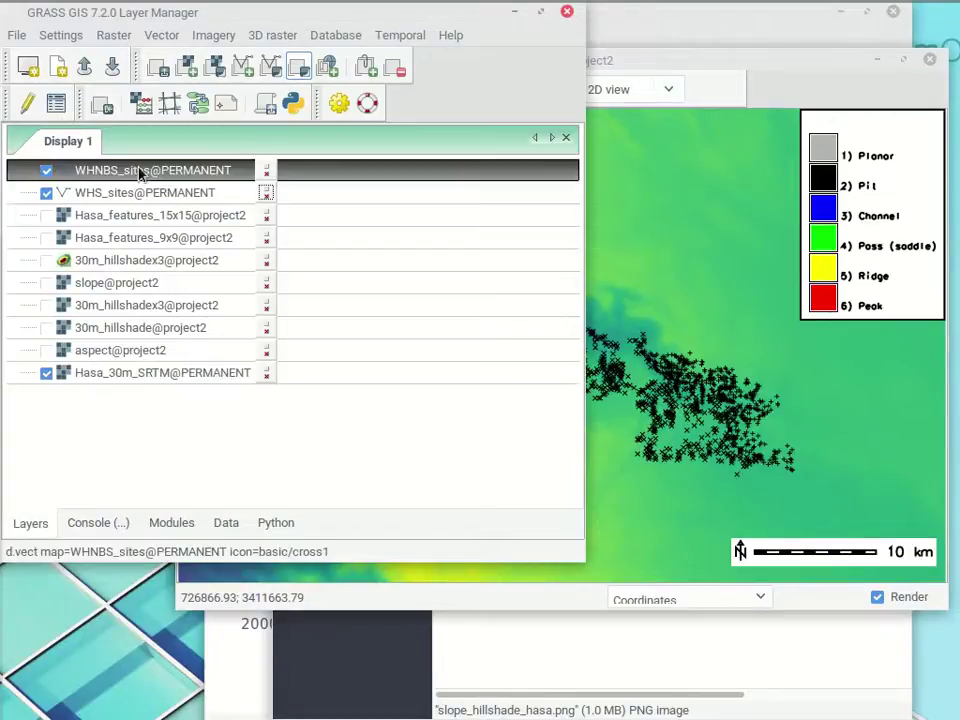
{"action": "left_click", "coordinate": [180, 375], "text": "shift"}
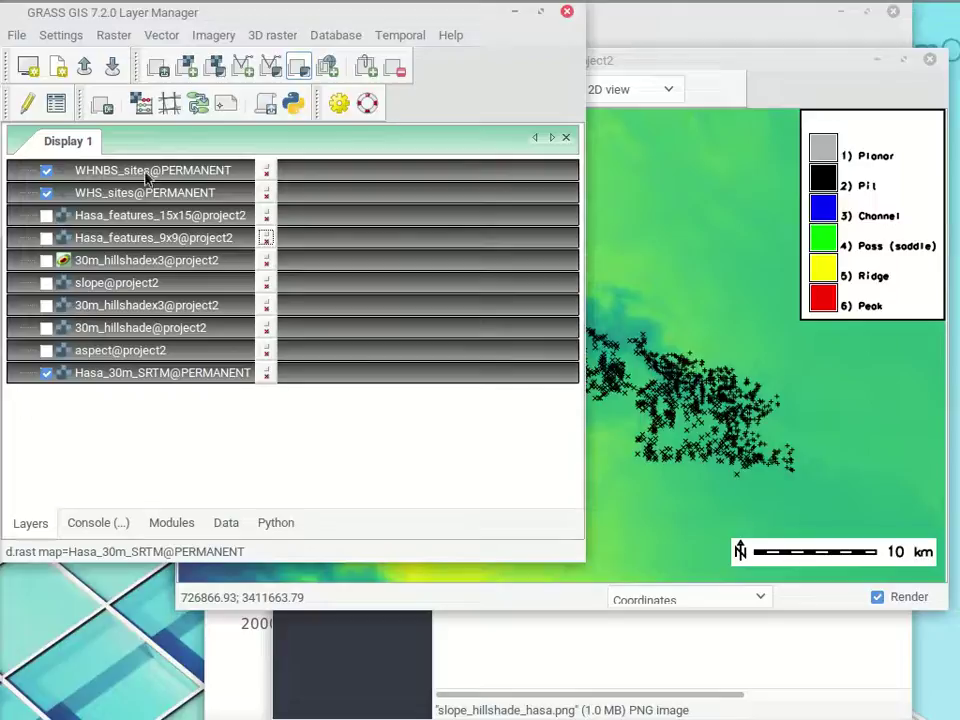
{"action": "right_click", "coordinate": [186, 198]}
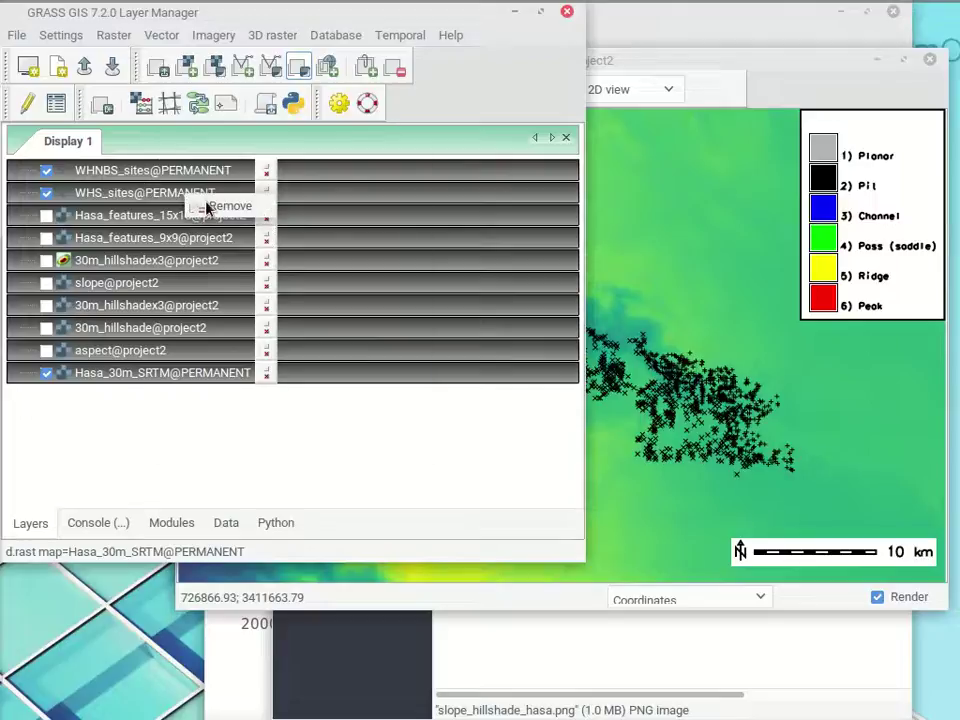
{"action": "left_click", "coordinate": [218, 205]}
{"action": "left_click", "coordinate": [377, 427]}
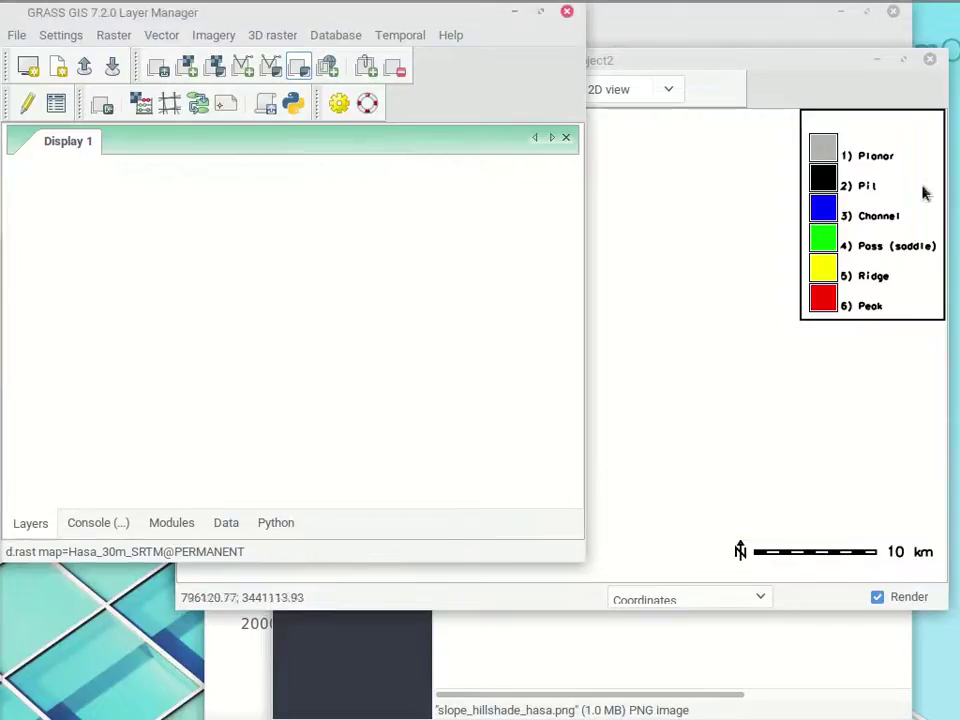
{"action": "left_click", "coordinate": [187, 68]}
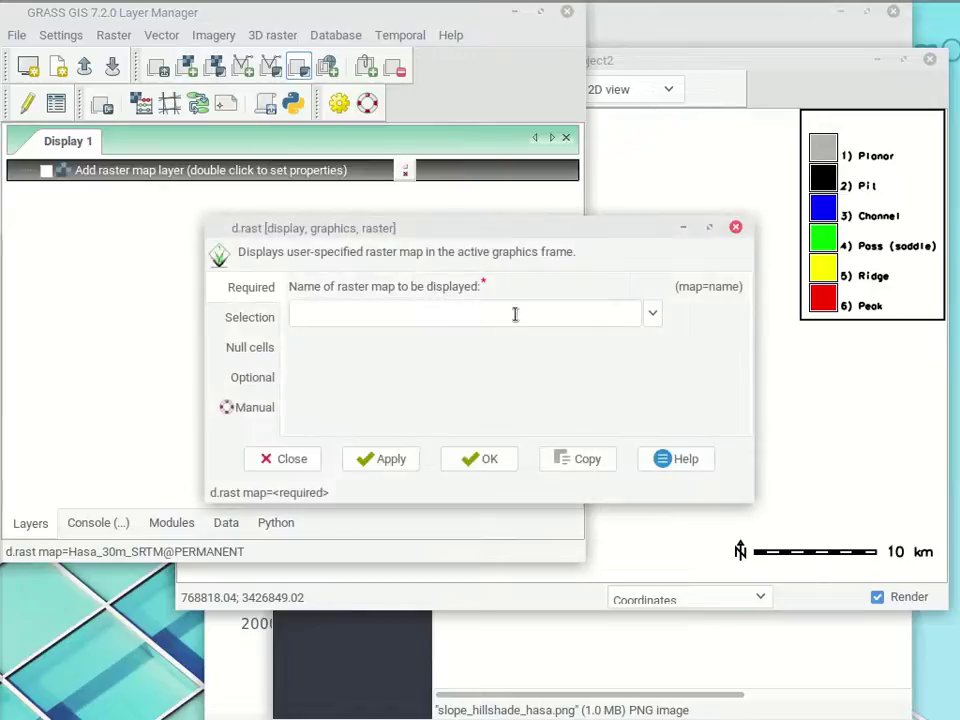
{"action": "left_click", "coordinate": [622, 74]}
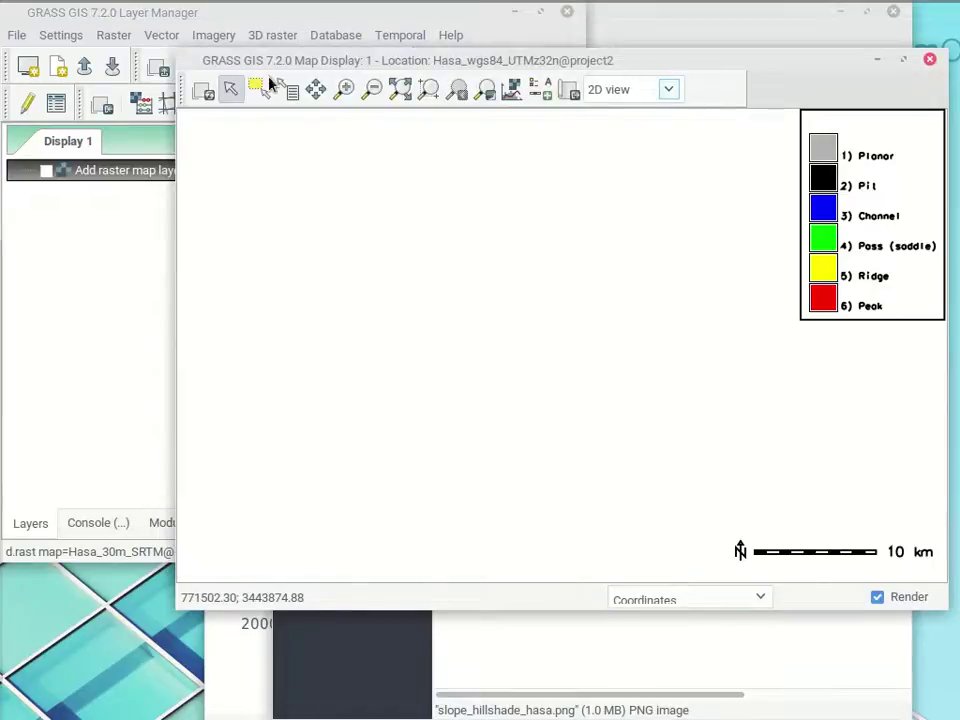
{"action": "left_click", "coordinate": [94, 317]}
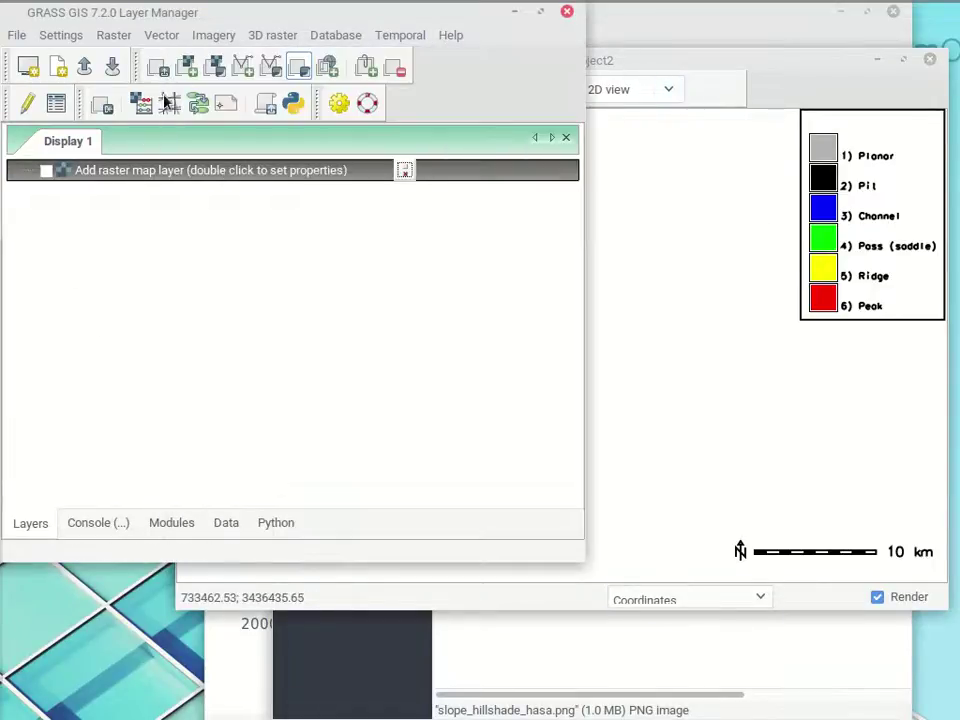
Add the Hasa_30m_SRTM@PERMANENT raster map as a layer in the display.
{"action": "left_click", "coordinate": [187, 67]}
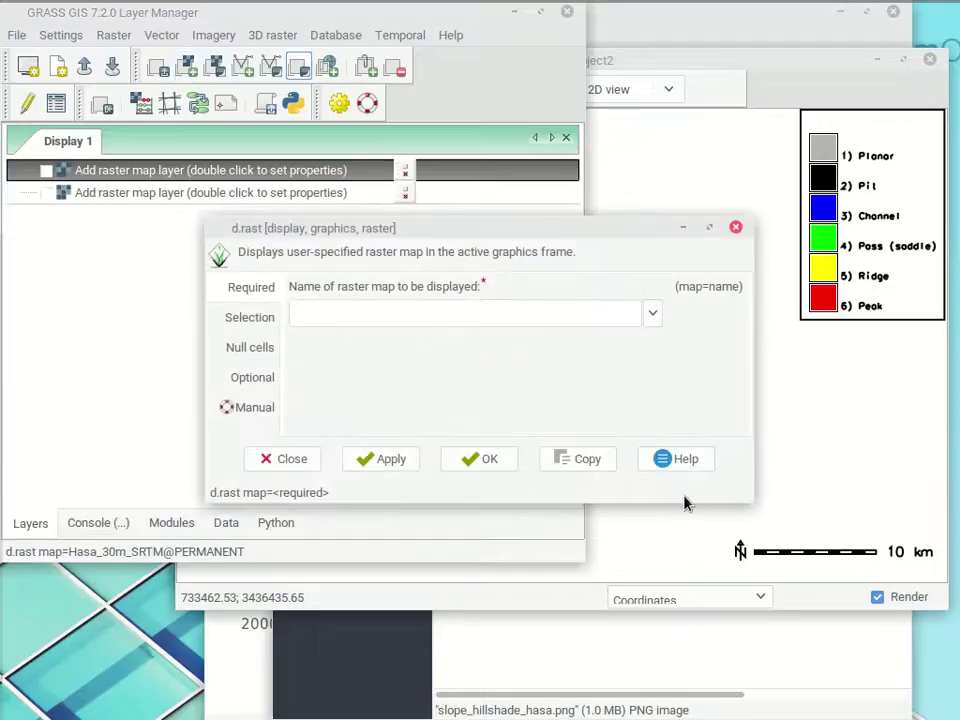
{"action": "left_click", "coordinate": [652, 313]}
{"action": "scroll", "coordinate": [429, 450], "scroll_direction": "down", "scroll_amount": 1}
{"action": "left_click", "coordinate": [396, 489]}
{"action": "left_click", "coordinate": [505, 460]}
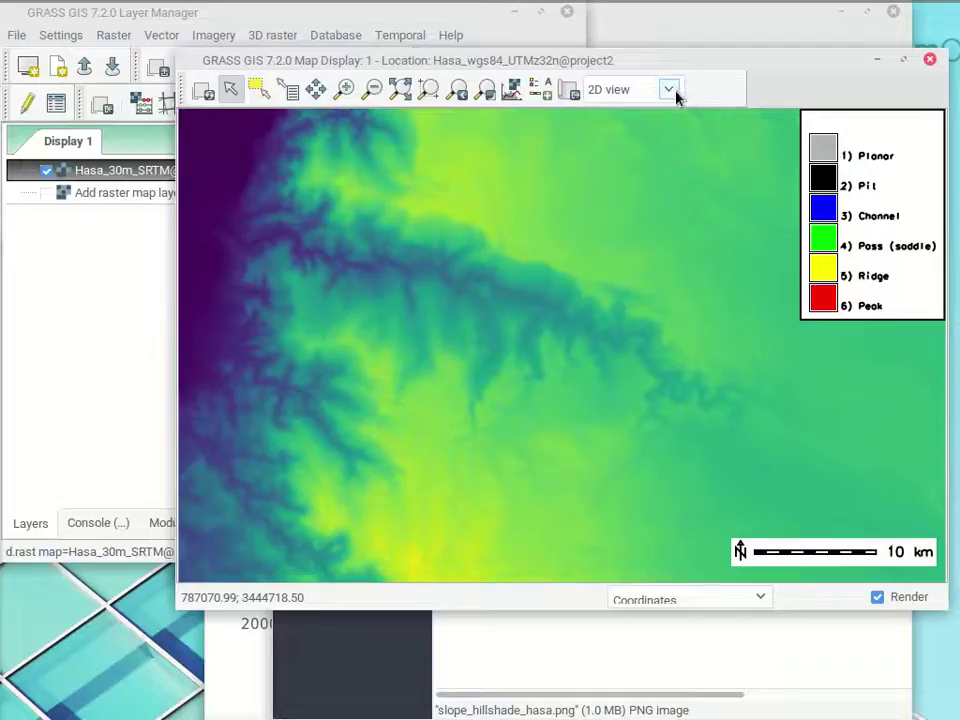
Switch the map display to 3D view and review the surface data settings for Hasa_30m_SRTM.
{"action": "left_click", "coordinate": [676, 96]}
{"action": "left_click", "coordinate": [626, 146]}
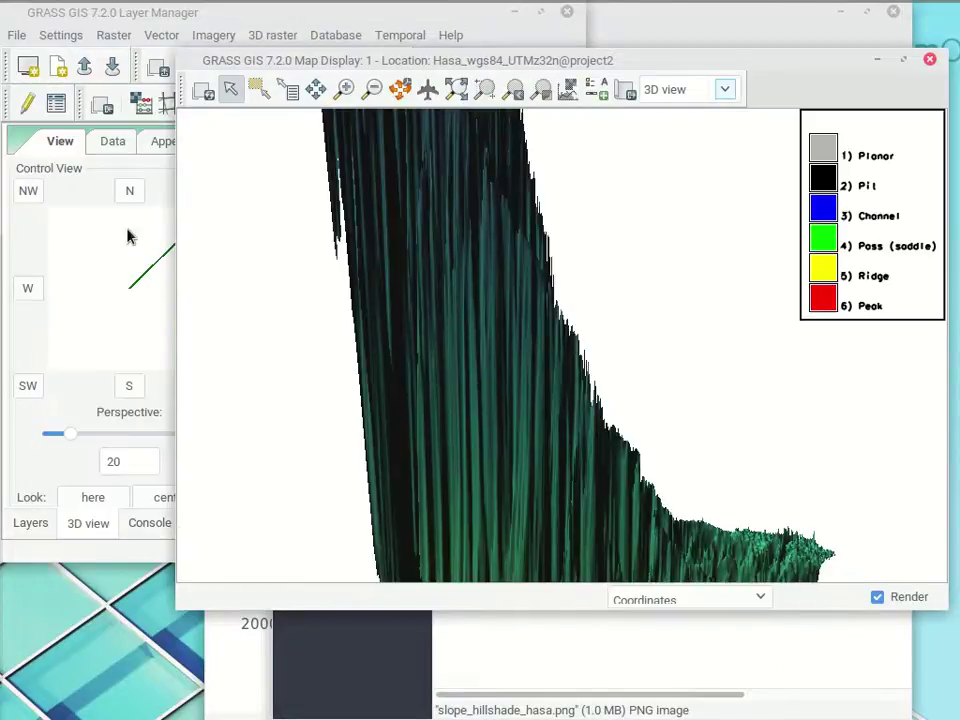
{"action": "left_click", "coordinate": [150, 220]}
{"action": "scroll", "coordinate": [407, 401], "scroll_direction": "down", "scroll_amount": 1}
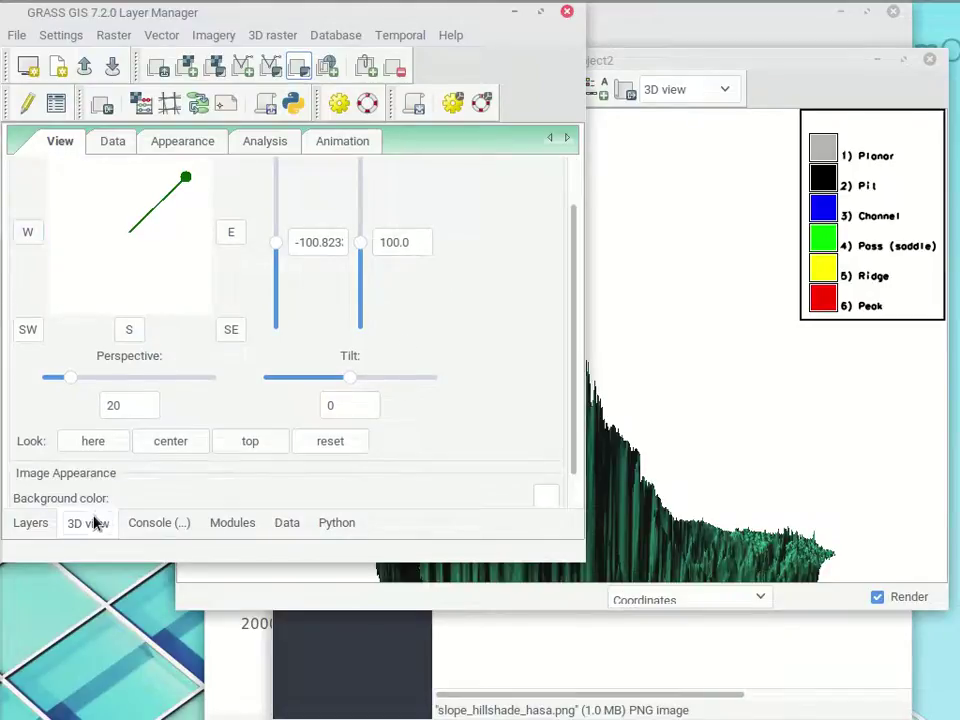
{"action": "left_click", "coordinate": [114, 141]}
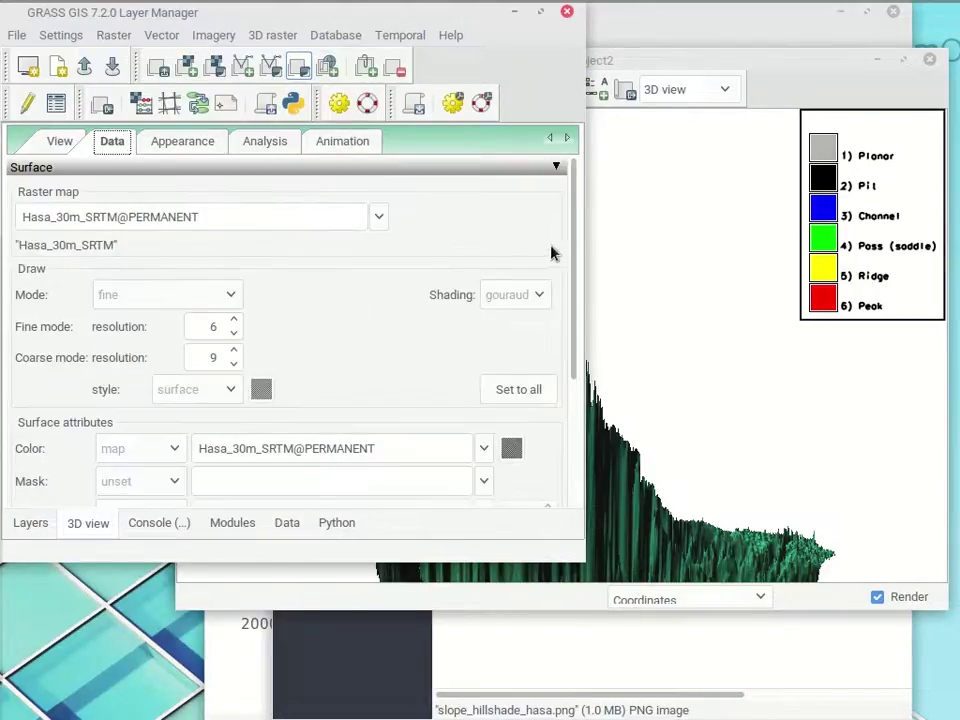
{"action": "left_click_drag", "start_coordinate": [570, 261], "coordinate": [556, 400]}
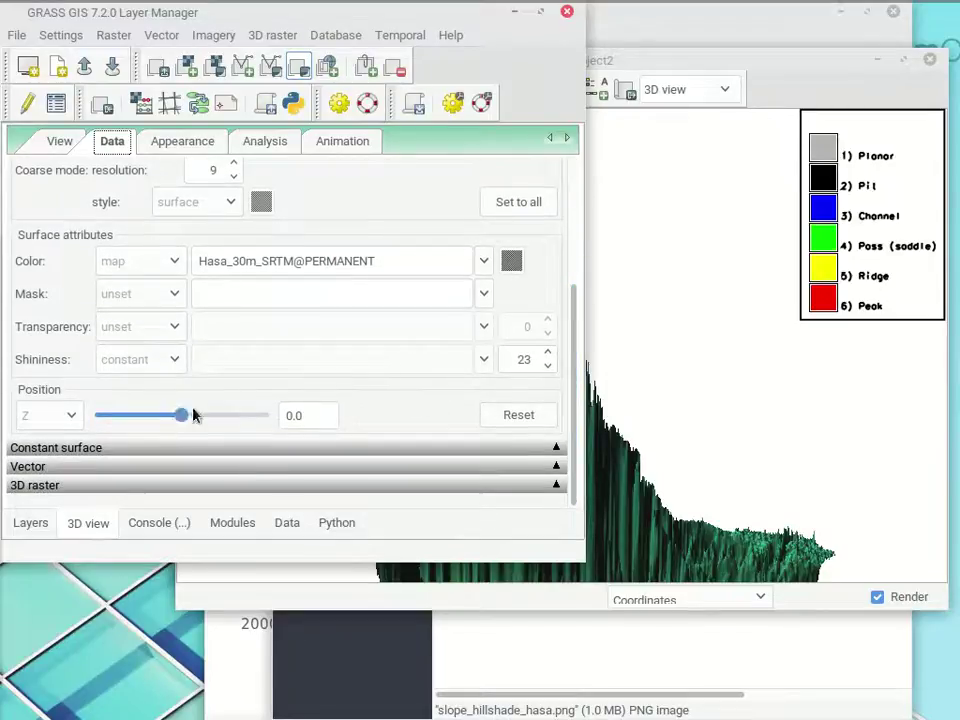
{"action": "mouse_move", "coordinate": [574, 356]}
{"action": "left_mouse_down"}
{"action": "mouse_move", "coordinate": [584, 233]}
{"action": "mouse_move", "coordinate": [592, 402]}
{"action": "left_mouse_up"}
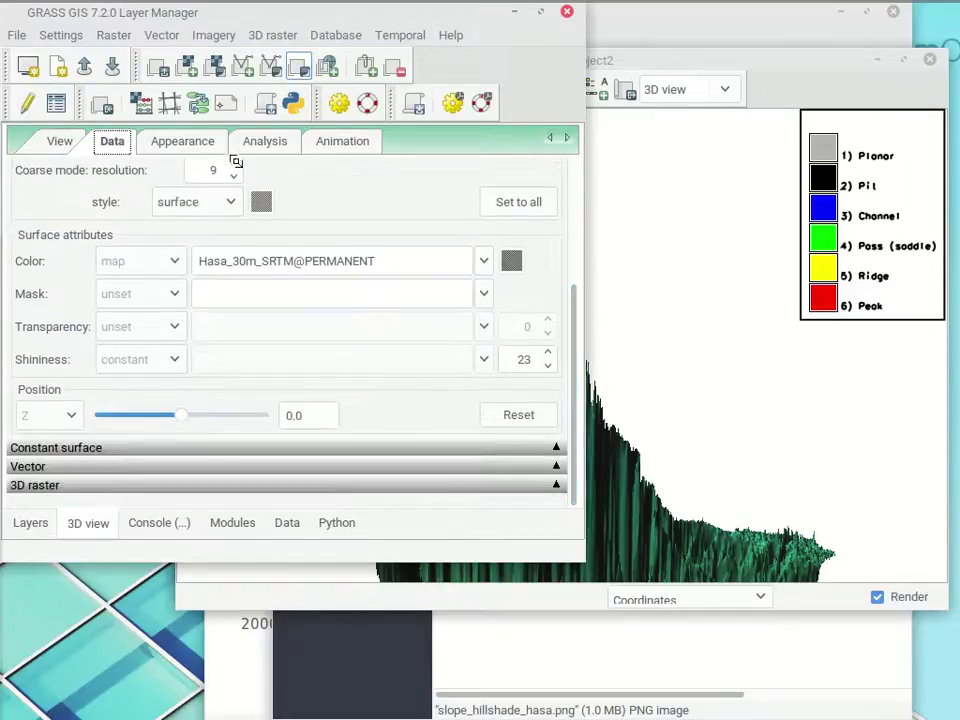
Set the 3D view's vertical exaggeration (Z-exag) to 1.
{"action": "left_click", "coordinate": [59, 142]}
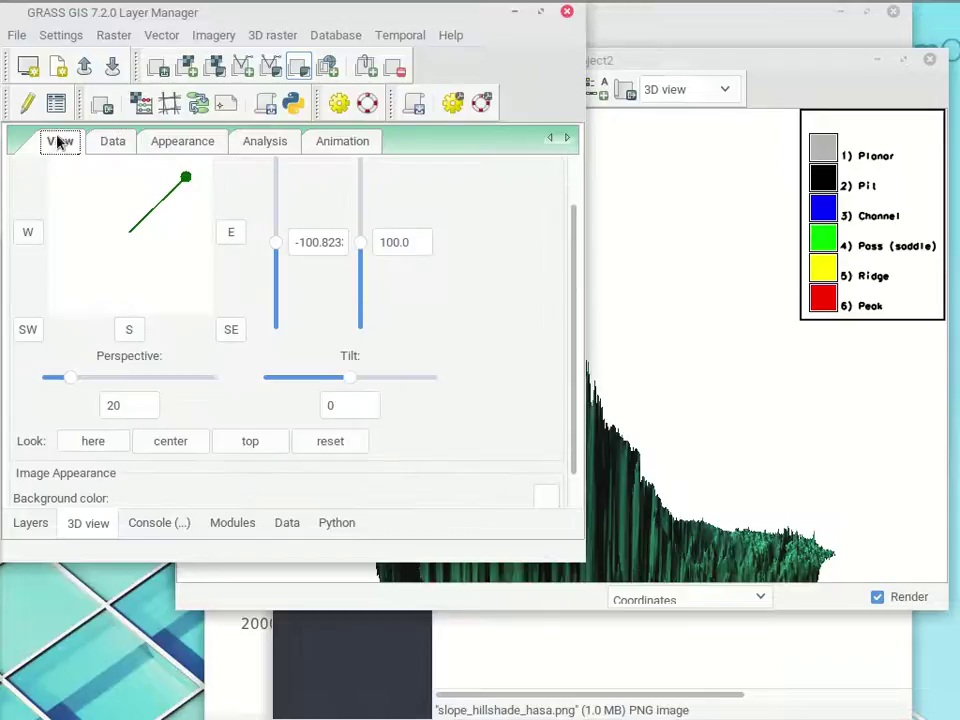
{"action": "left_click", "coordinate": [414, 242]}
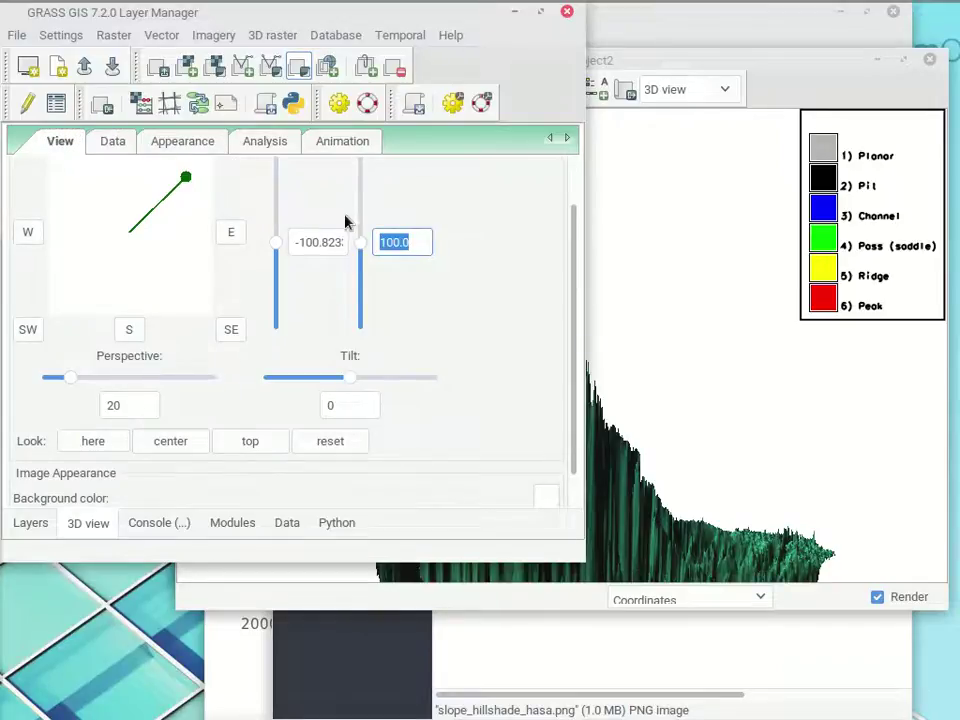
{"action": "type", "text": "1"}
{"action": "key", "text": "Return"}
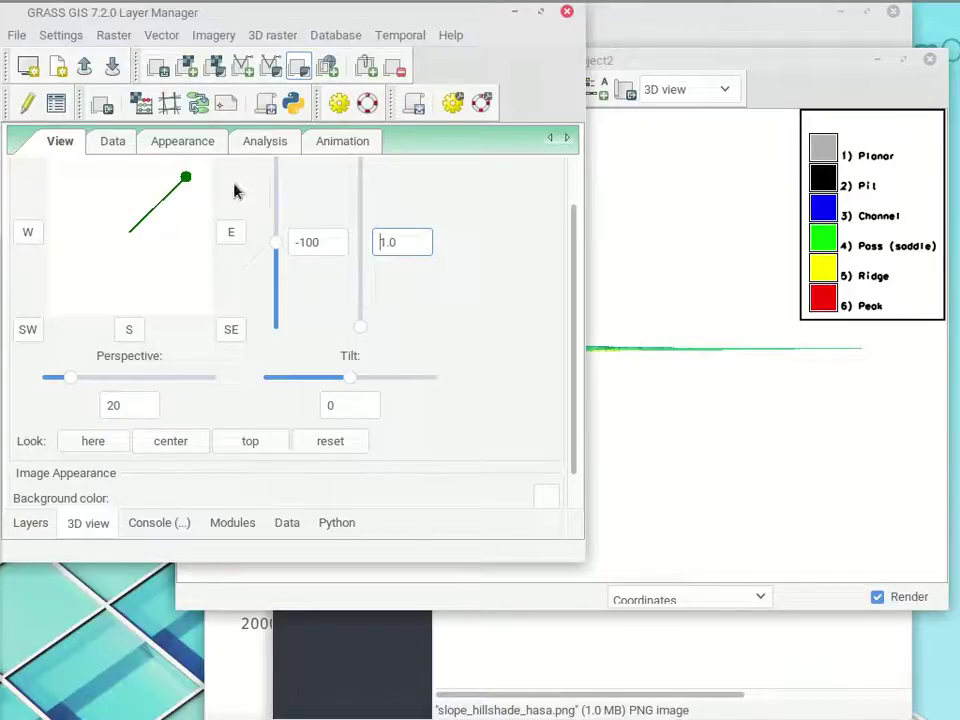
Move the 3D viewpoint close to the map center on its southeast side and set the perspective to 37.
{"action": "left_click_drag", "start_coordinate": [180, 193], "coordinate": [146, 266]}
{"action": "left_click", "coordinate": [855, 97]}
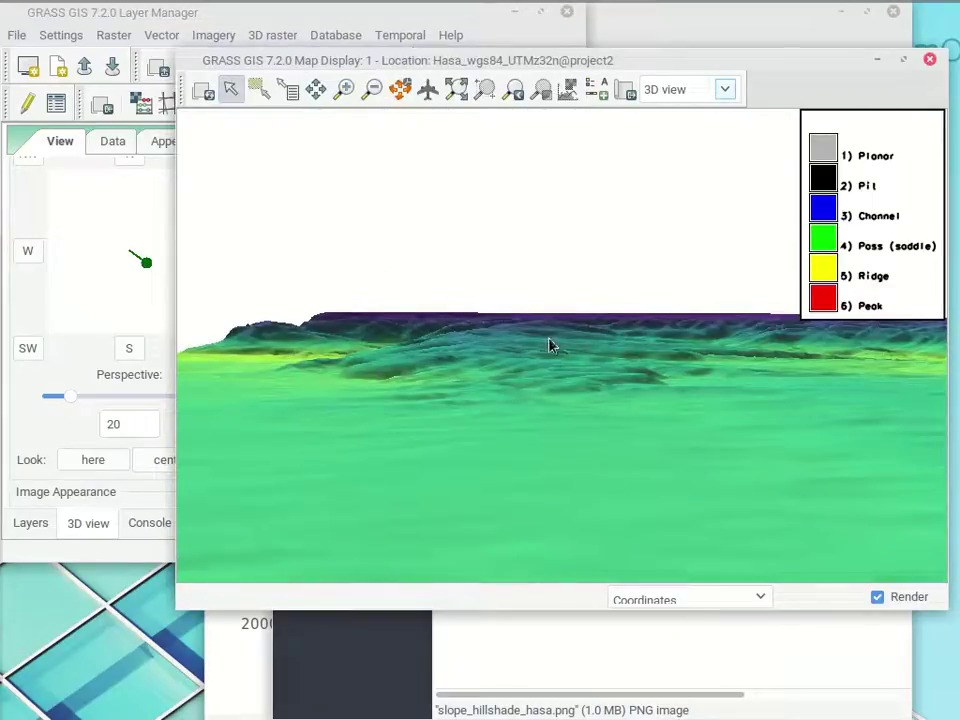
{"action": "left_click_drag", "start_coordinate": [70, 397], "coordinate": [93, 397]}
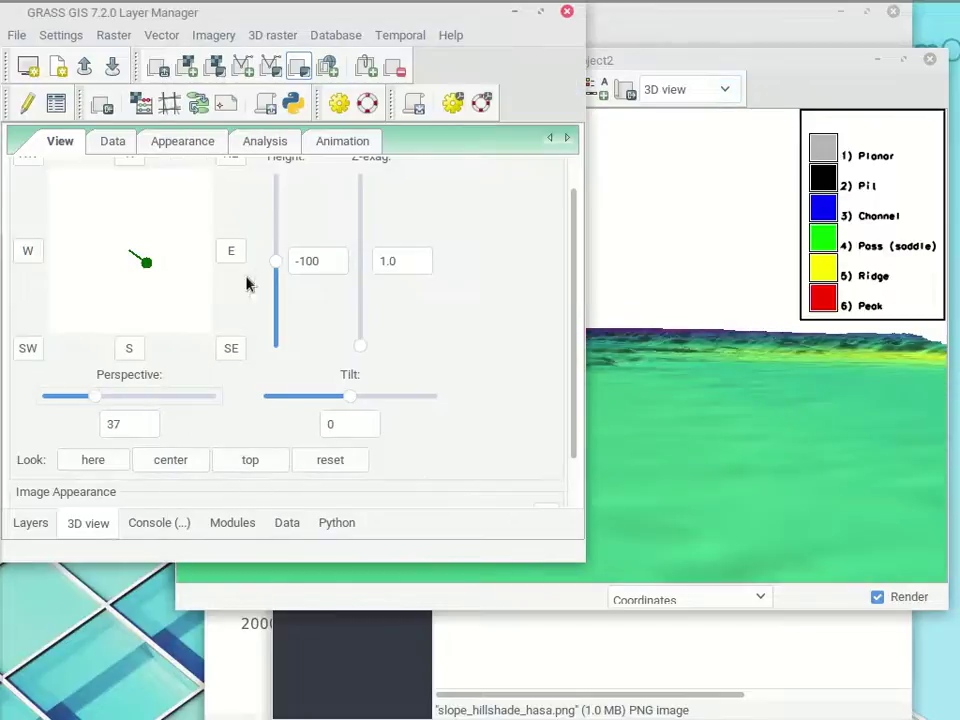
Lower the 3D viewing height to -1669 and widen the perspective to 45.
{"action": "left_click", "coordinate": [113, 143]}
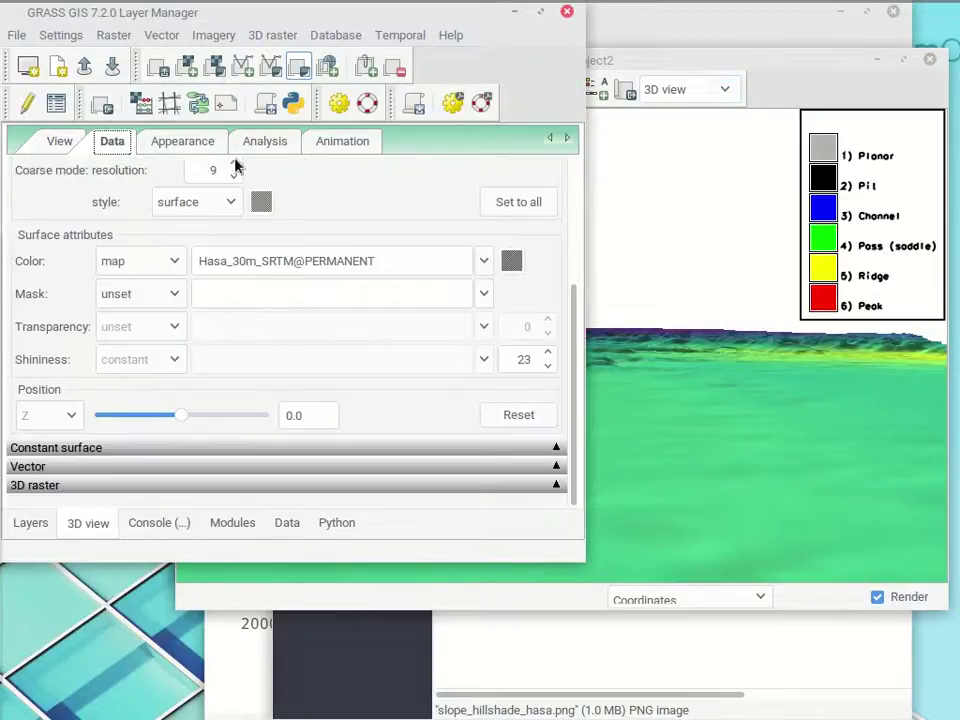
{"action": "left_click", "coordinate": [190, 143]}
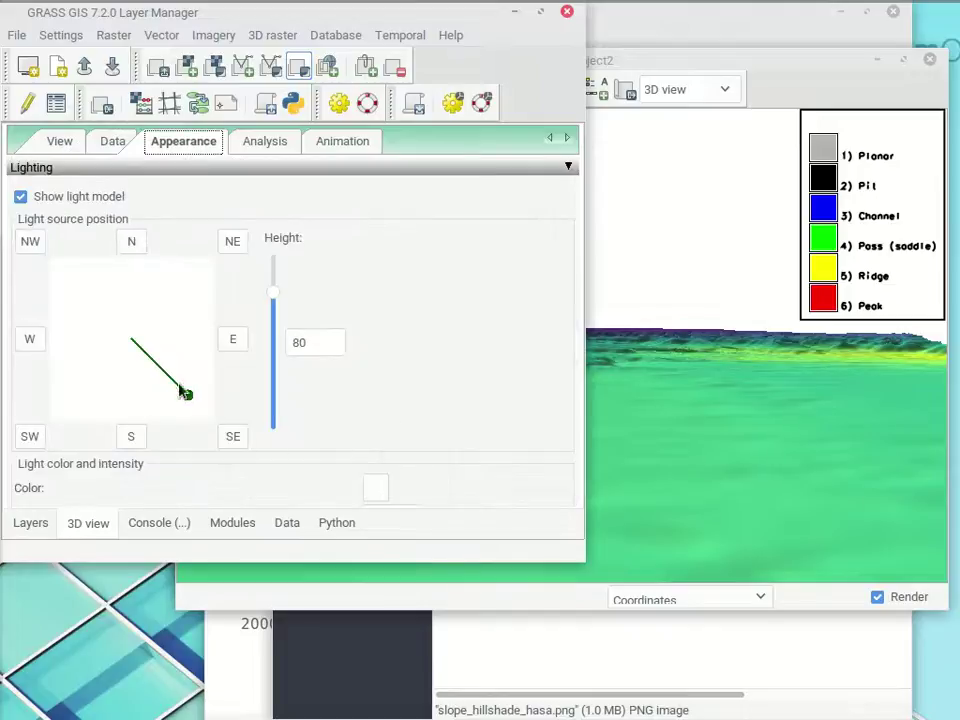
{"action": "left_click", "coordinate": [57, 143]}
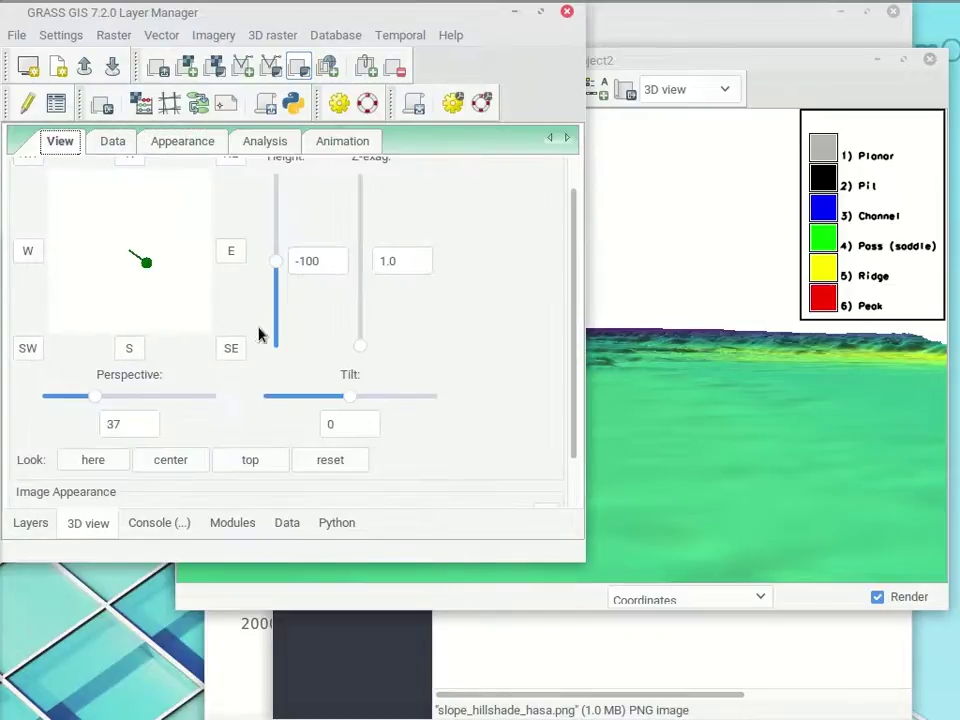
{"action": "left_click_drag", "start_coordinate": [275, 262], "coordinate": [295, 377]}
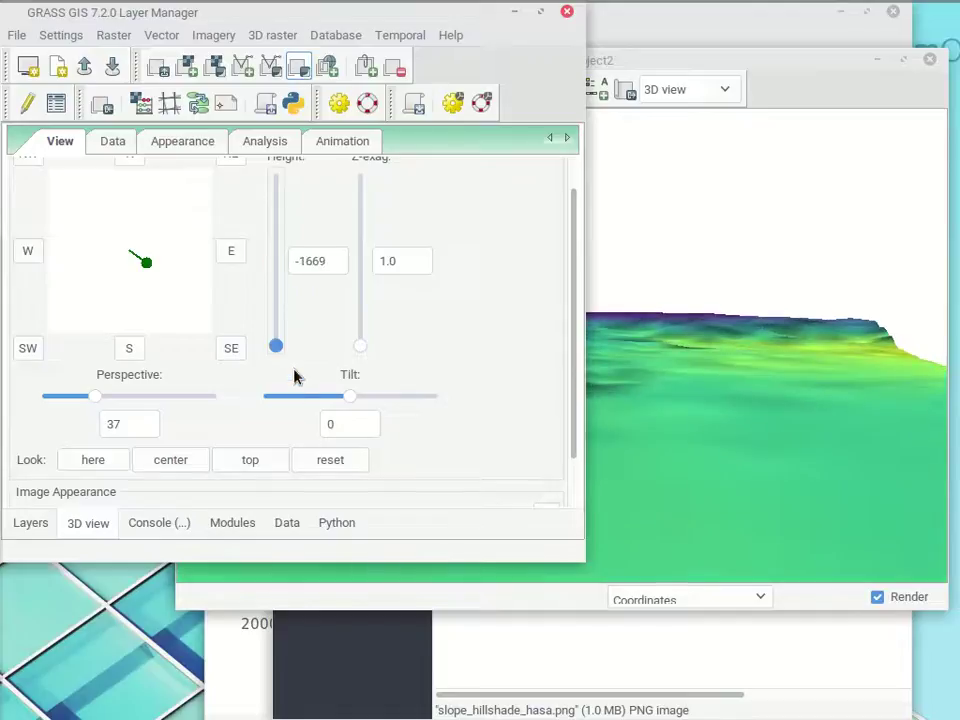
{"action": "left_click", "coordinate": [822, 90]}
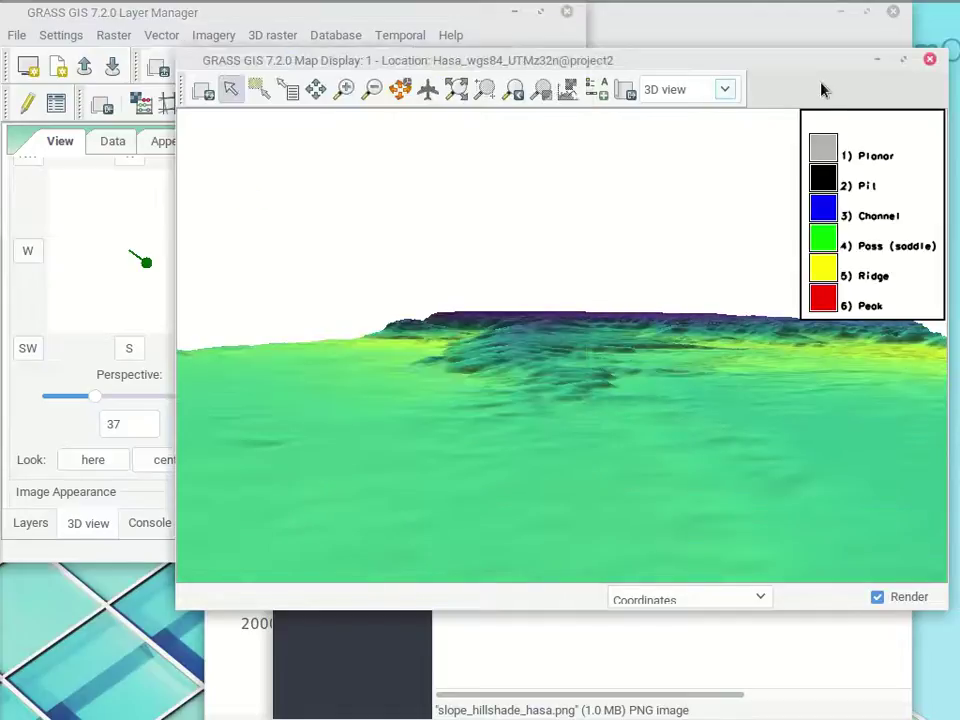
{"action": "scroll", "coordinate": [529, 404], "scroll_direction": "down", "scroll_amount": 10}
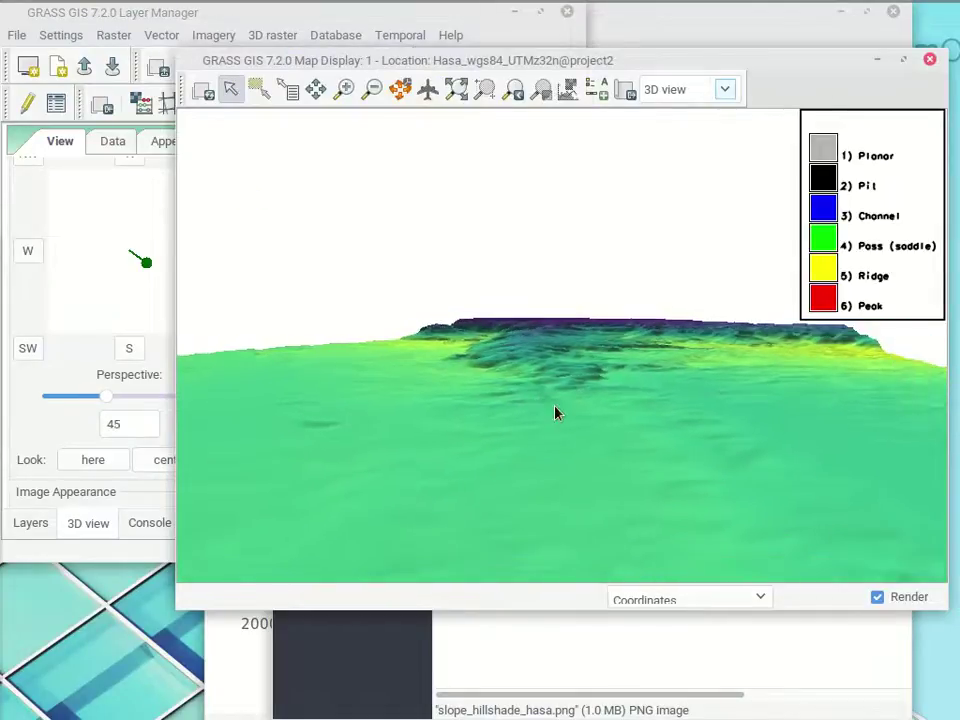
Widen the 3D perspective to 97 and color the Hasa_30m_SRTM surface with the slope@project2 map.
{"action": "scroll", "coordinate": [537, 420], "scroll_direction": "down", "scroll_amount": 4}
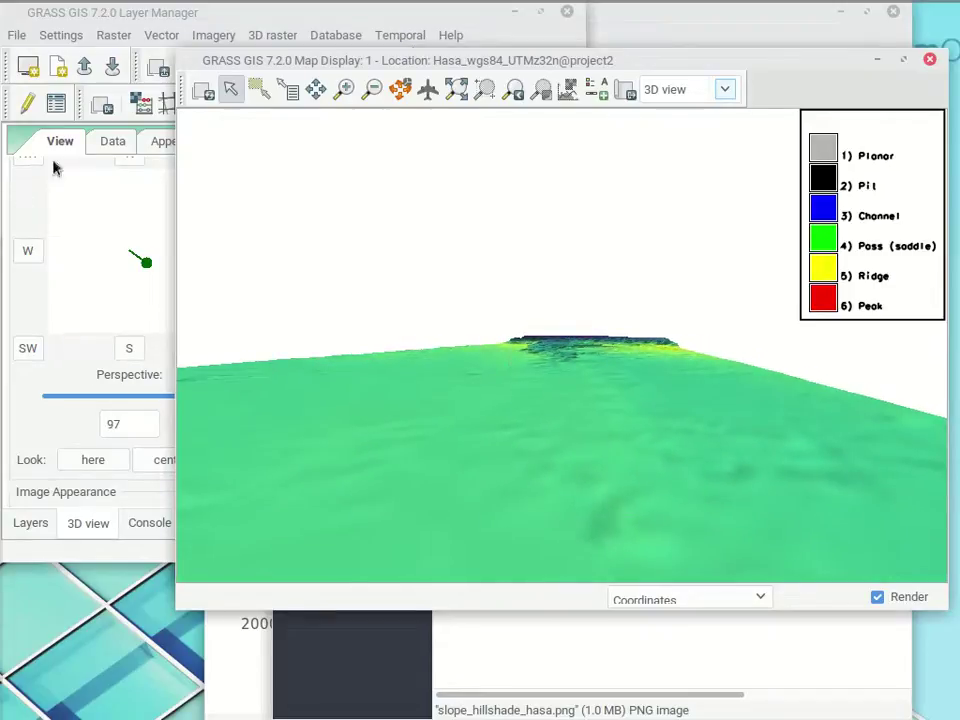
{"action": "left_click", "coordinate": [114, 140]}
{"action": "left_click", "coordinate": [160, 141]}
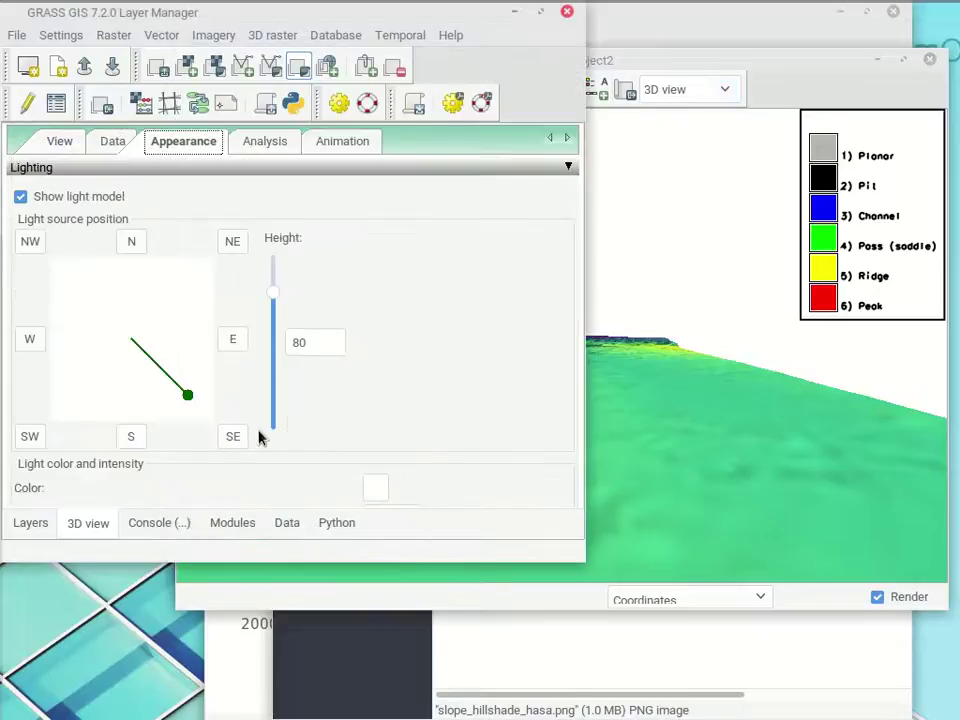
{"action": "left_click", "coordinate": [113, 141]}
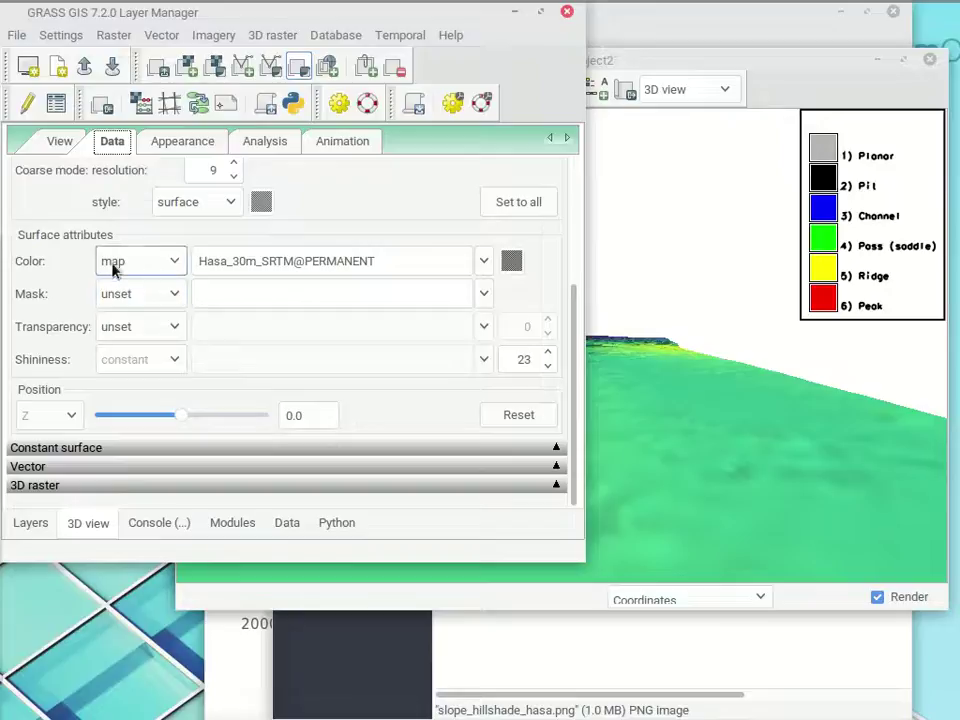
{"action": "left_click", "coordinate": [484, 261]}
{"action": "left_click", "coordinate": [268, 396]}
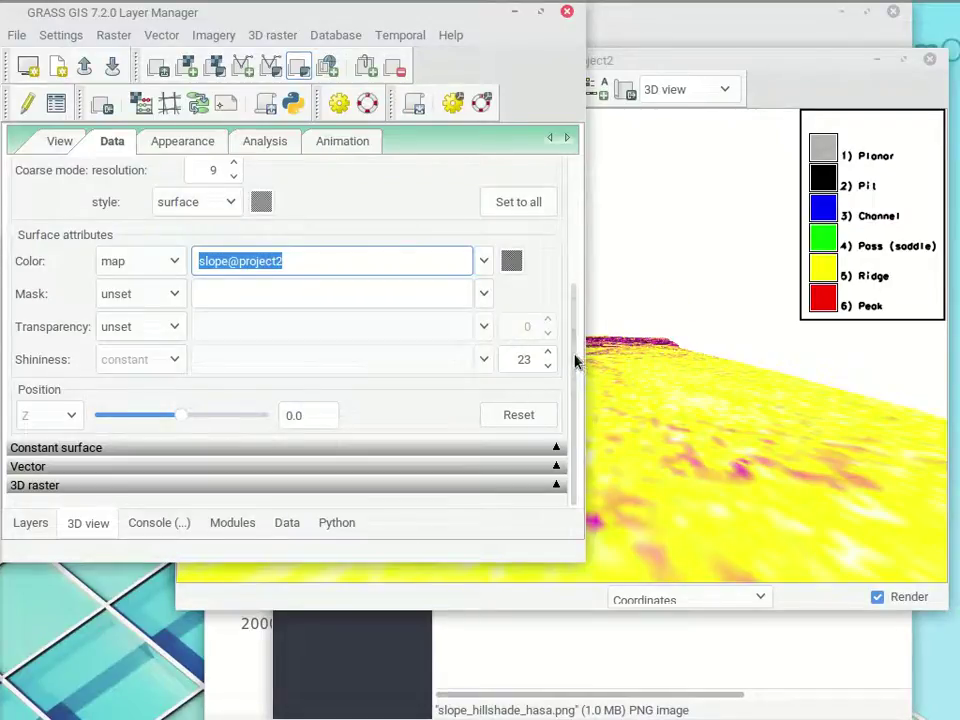
Set the surface's fine mode resolution to 1 and bring the map display forward.
{"action": "scroll", "coordinate": [568, 320], "scroll_direction": "up", "scroll_amount": 5}
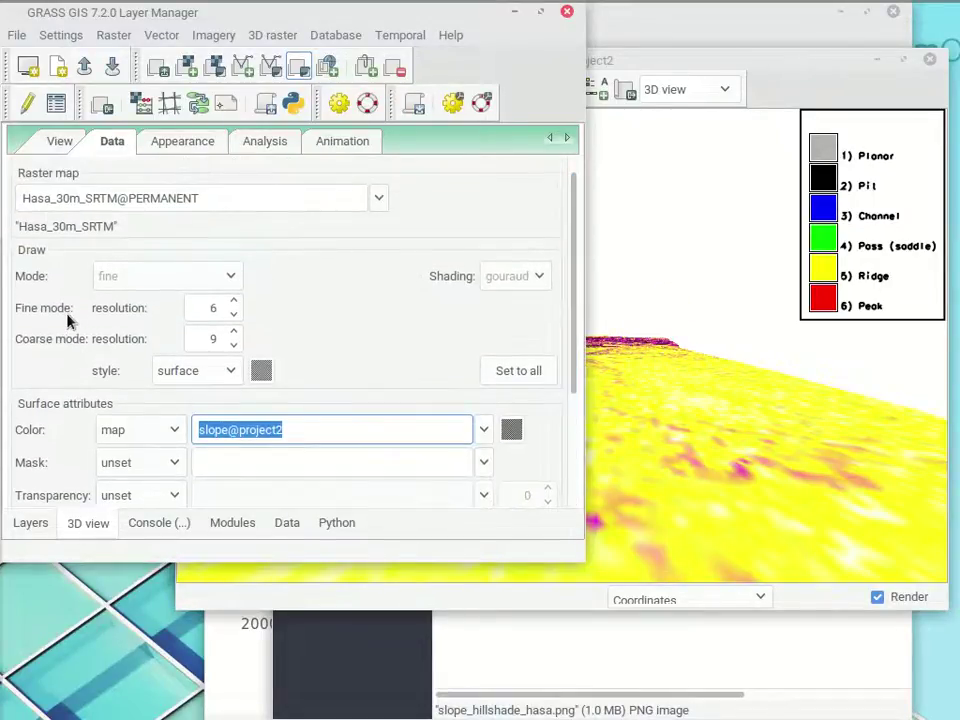
{"action": "left_click", "coordinate": [233, 316]}
{"action": "left_click", "coordinate": [233, 316]}
{"action": "left_click", "coordinate": [233, 316]}
{"action": "left_click", "coordinate": [233, 316]}
{"action": "left_click", "coordinate": [233, 316]}
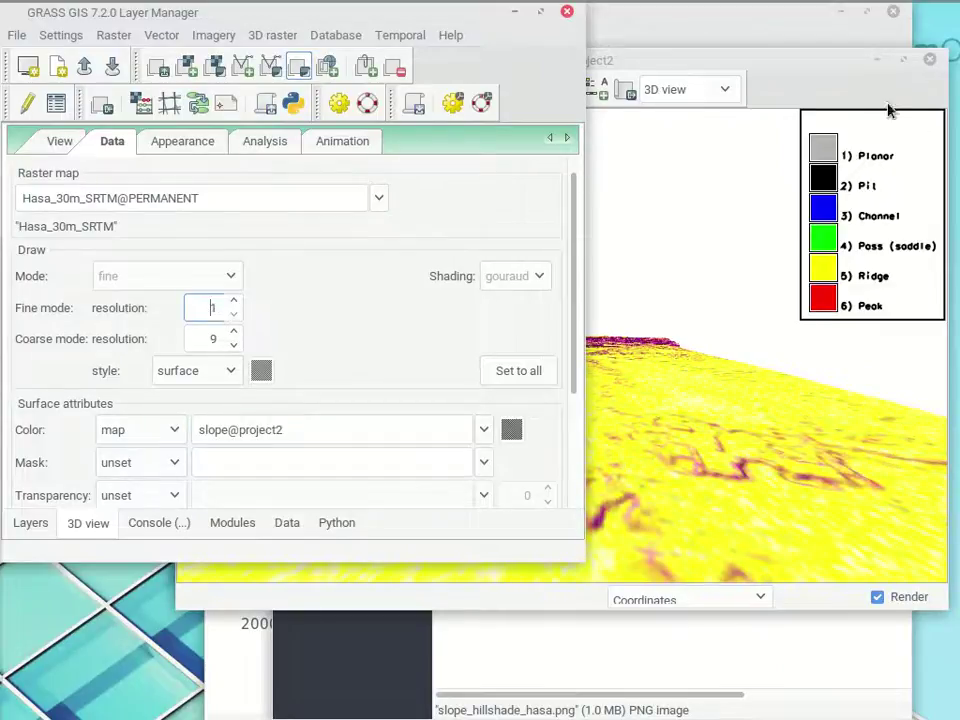
{"action": "left_click", "coordinate": [838, 90]}
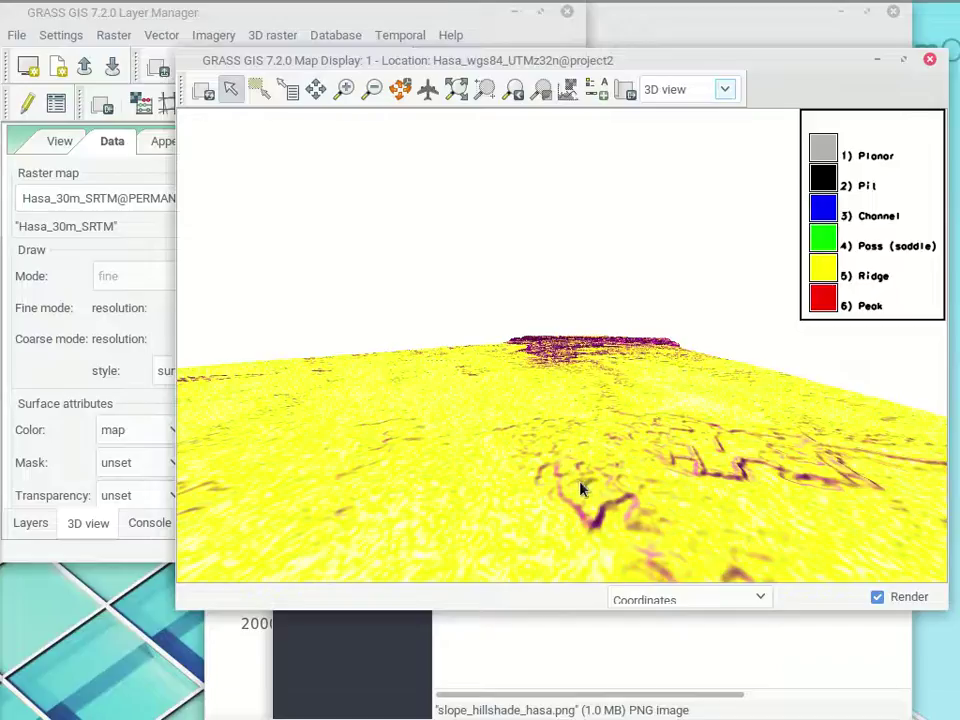
Try narrower 3D perspectives, including 65, then widen the perspective to 120.
{"action": "left_click", "coordinate": [62, 145]}
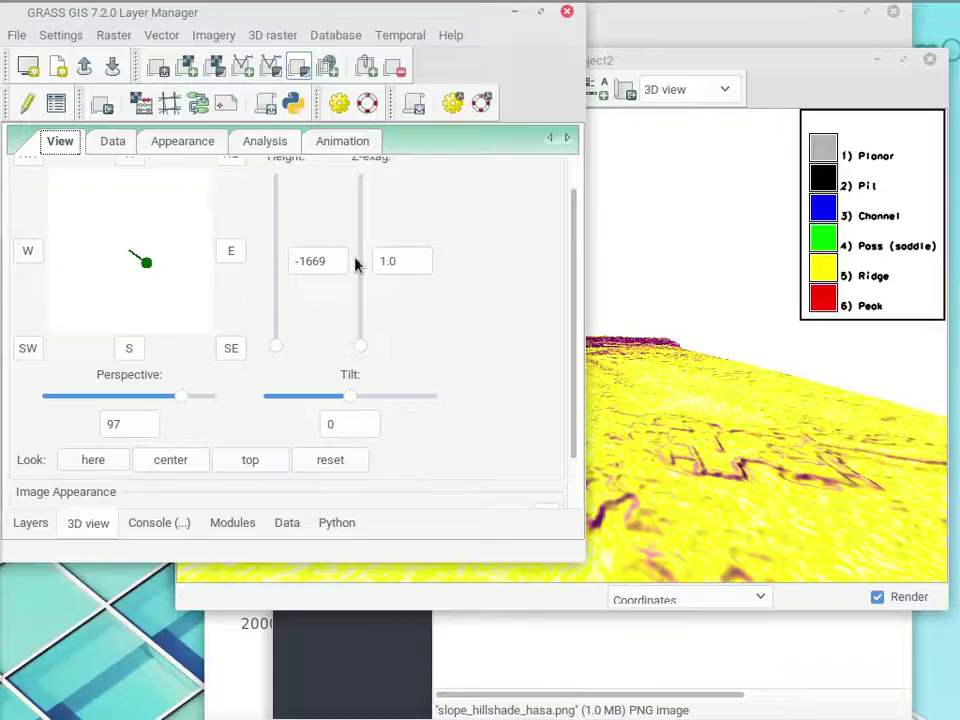
{"action": "left_click", "coordinate": [316, 264]}
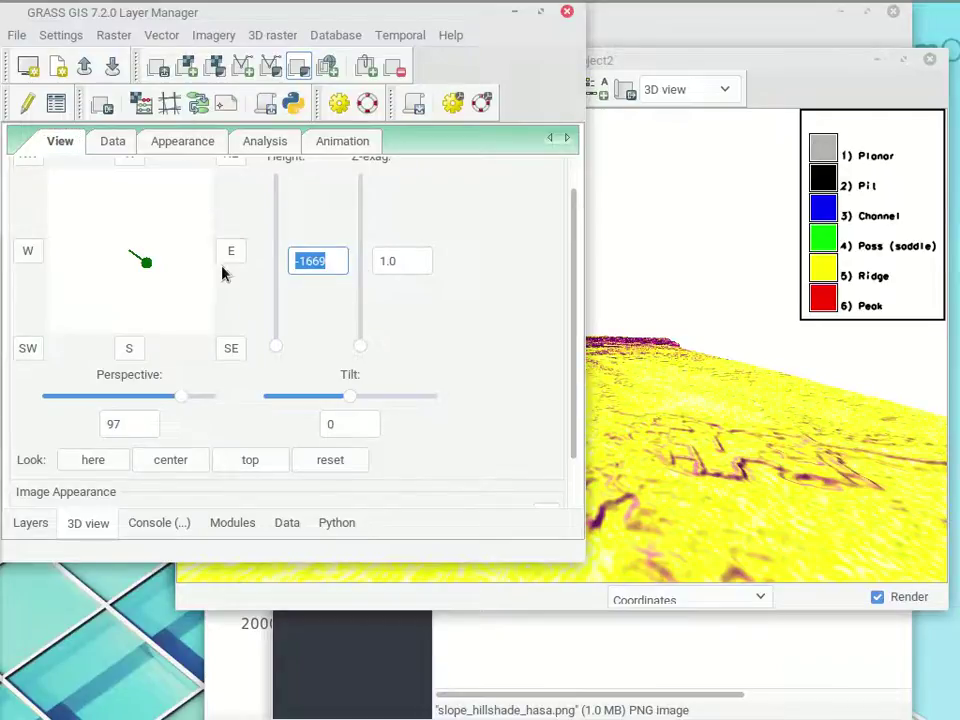
{"action": "left_click", "coordinate": [180, 397]}
{"action": "left_click", "coordinate": [137, 399]}
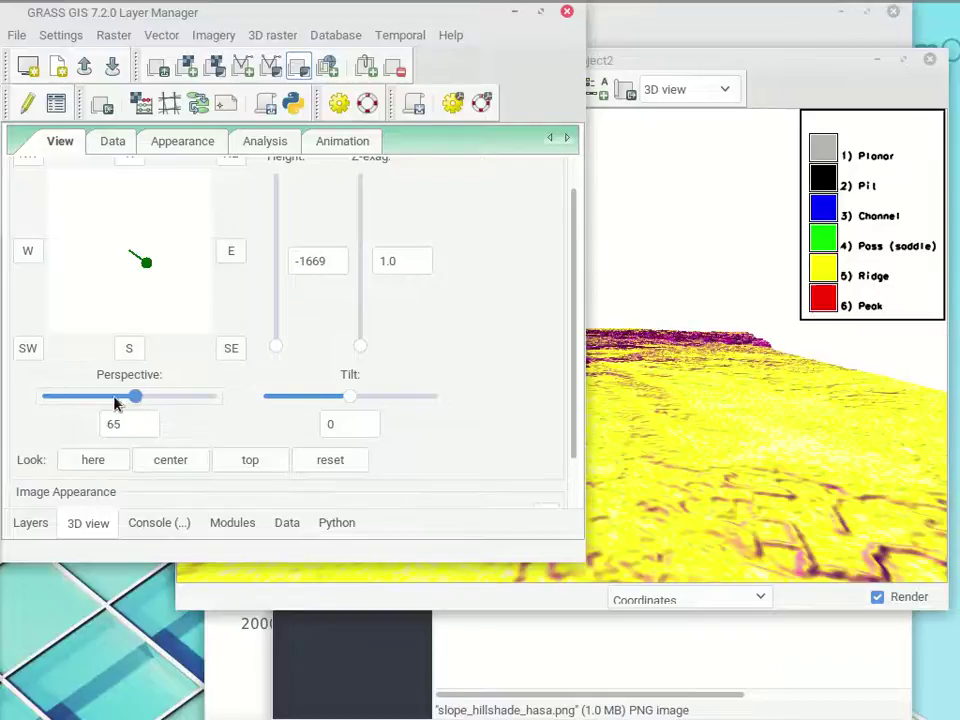
{"action": "left_click", "coordinate": [88, 397]}
{"action": "left_click_drag", "start_coordinate": [88, 399], "coordinate": [218, 401]}
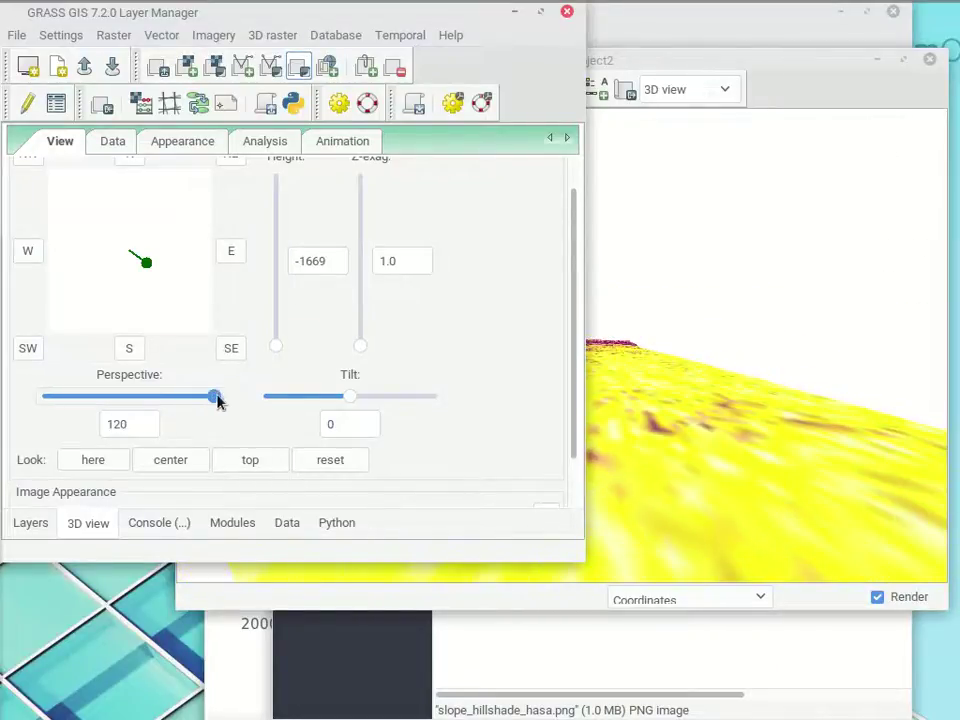
Raise the 3D viewing height to 10000 and pan the terrain within the map display.
{"action": "left_click_drag", "start_coordinate": [339, 255], "coordinate": [268, 251]}
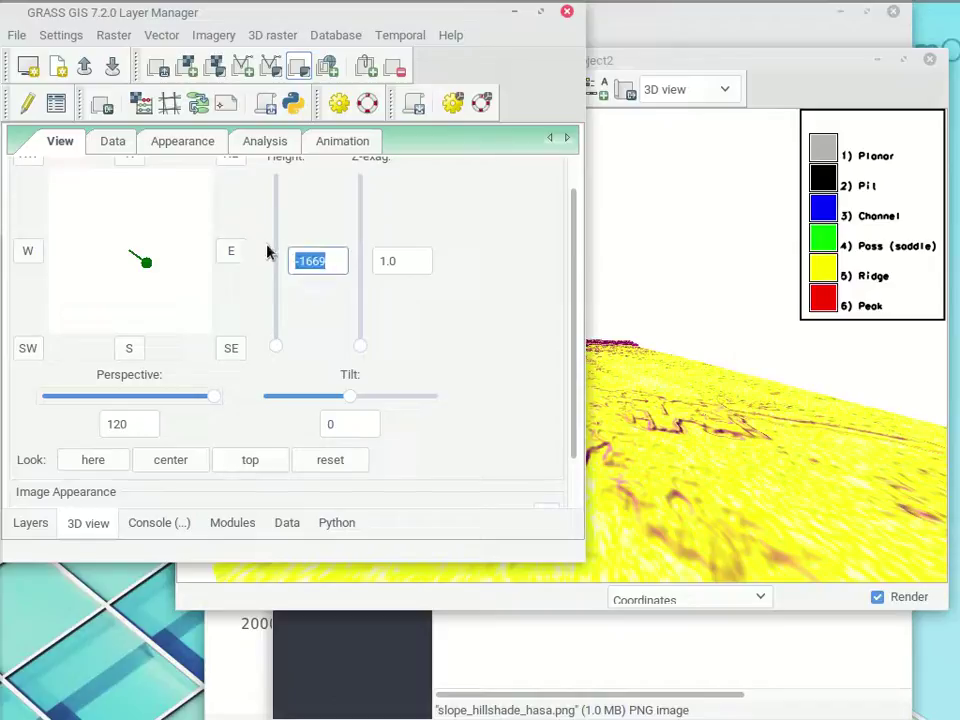
{"action": "type", "text": "10"}
{"action": "key", "text": "Return"}
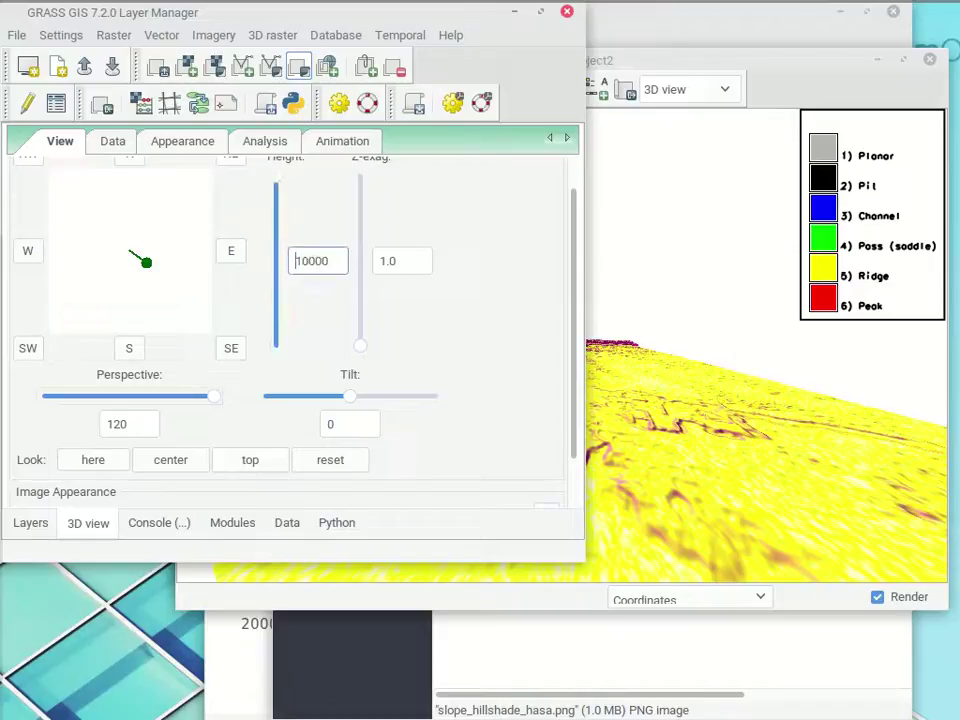
{"action": "left_click", "coordinate": [808, 92]}
{"action": "left_click", "coordinate": [315, 89]}
{"action": "left_click_drag", "start_coordinate": [489, 493], "coordinate": [566, 332]}
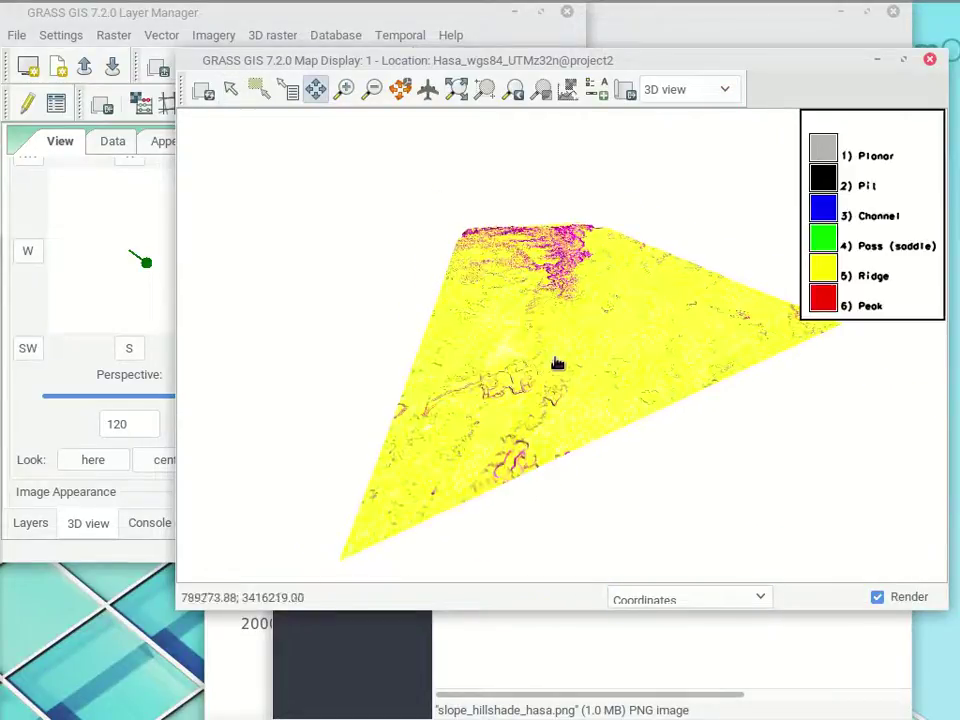
Set the 3D view's vertical exaggeration (Z-exag) to 2.
{"action": "left_click", "coordinate": [203, 18]}
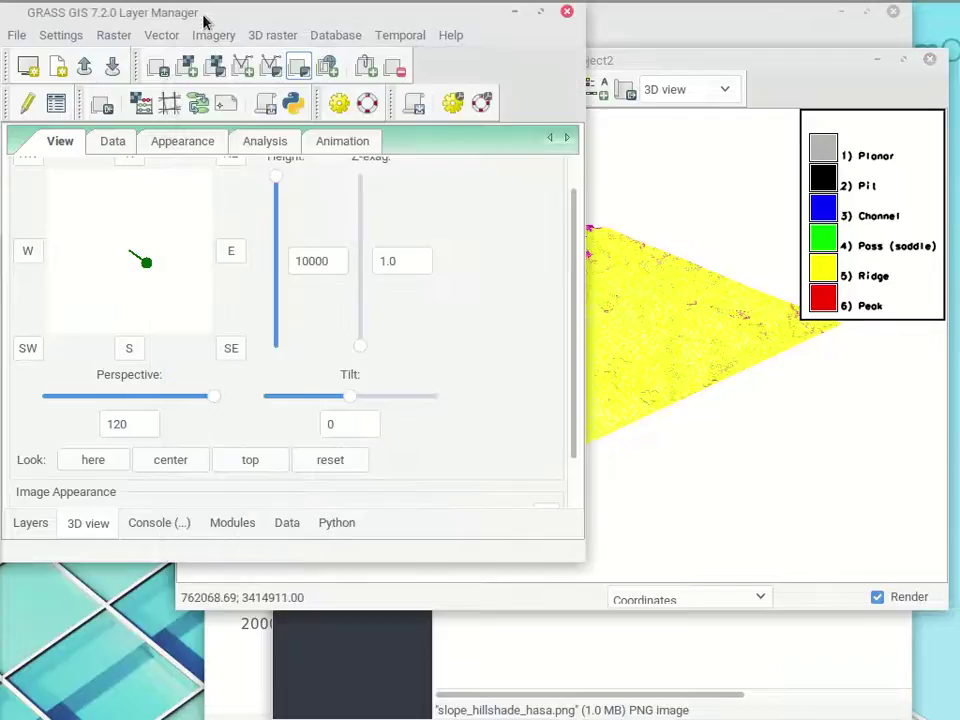
{"action": "left_click_drag", "start_coordinate": [407, 256], "coordinate": [365, 243]}
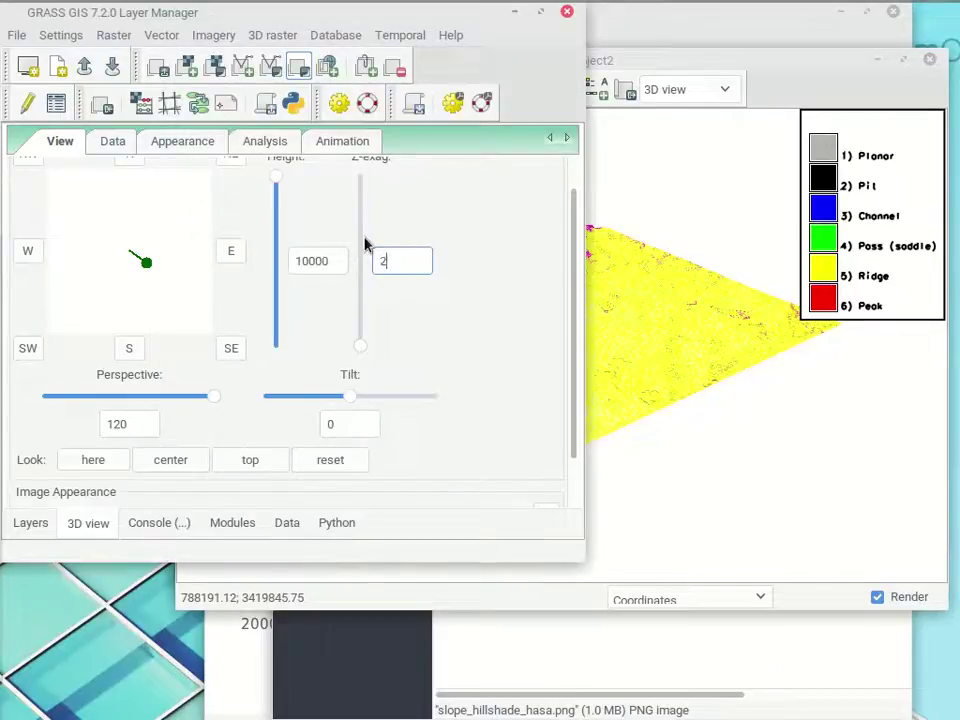
{"action": "type", "text": "2"}
{"action": "key", "text": "Return"}
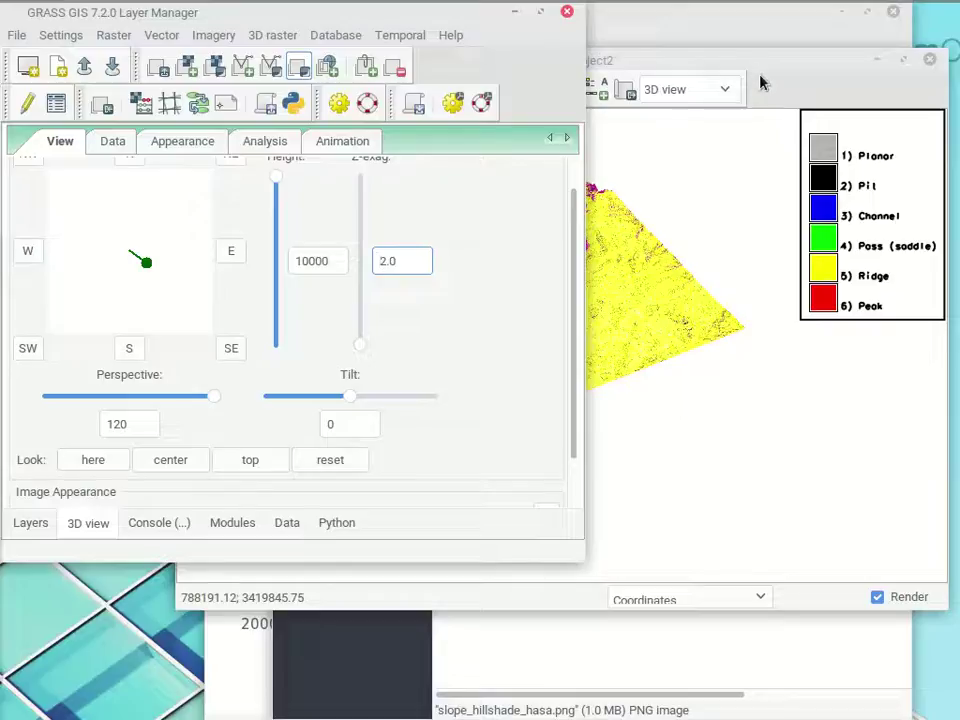
{"action": "left_click", "coordinate": [553, 253]}
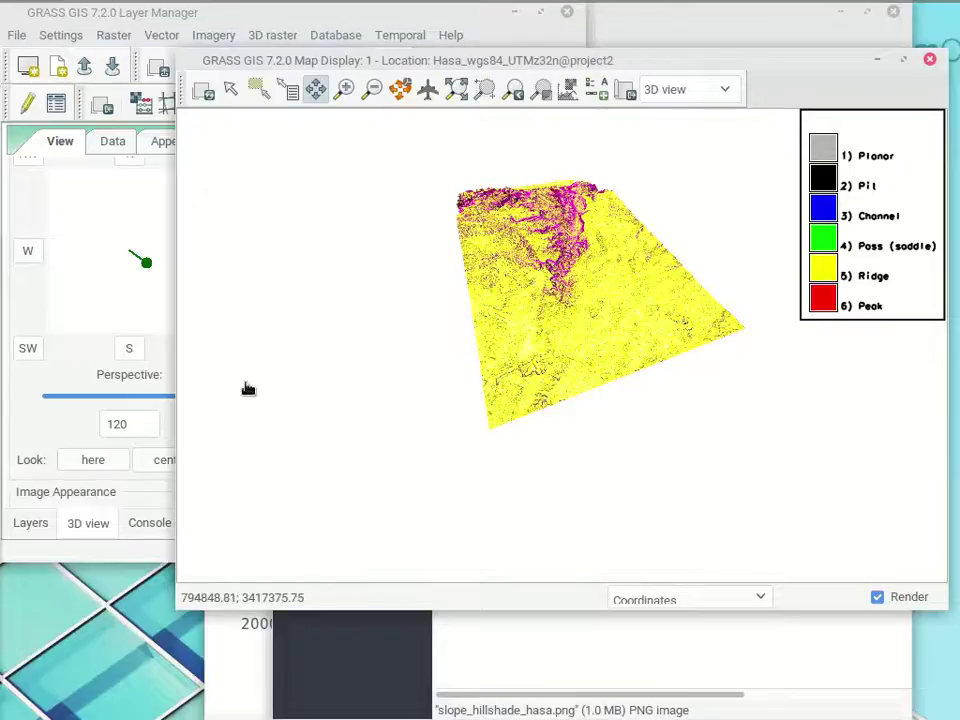
Place the settings and map display windows side by side and fine-tune the 3D viewpoint just southeast of the map center.
{"action": "left_click", "coordinate": [145, 268]}
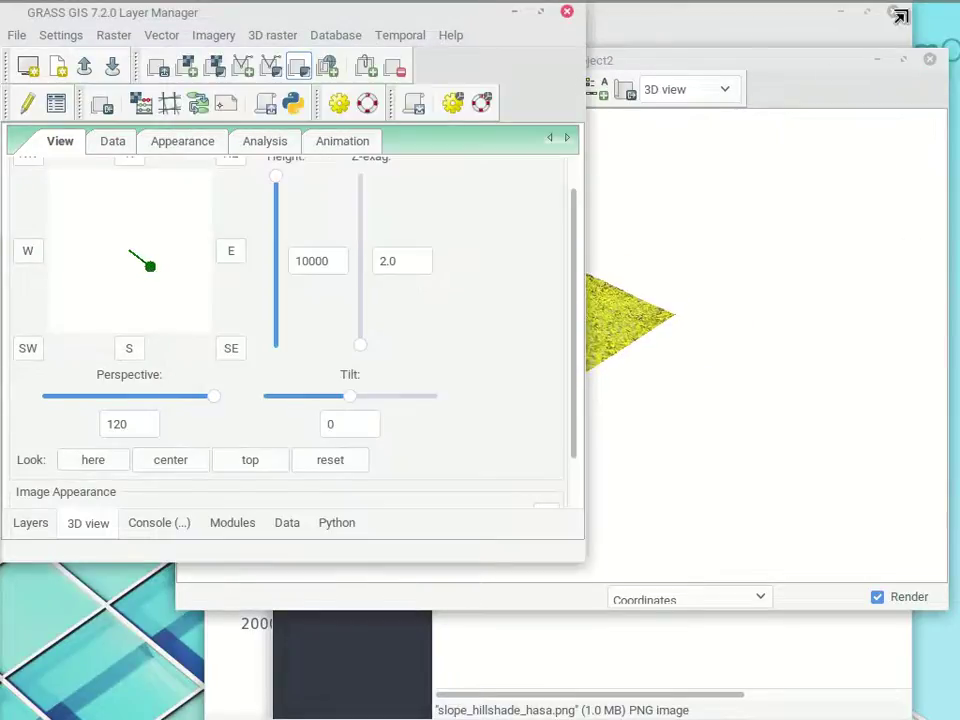
{"action": "double_click", "coordinate": [426, 10]}
{"action": "left_click_drag", "start_coordinate": [426, 10], "coordinate": [360, 60]}
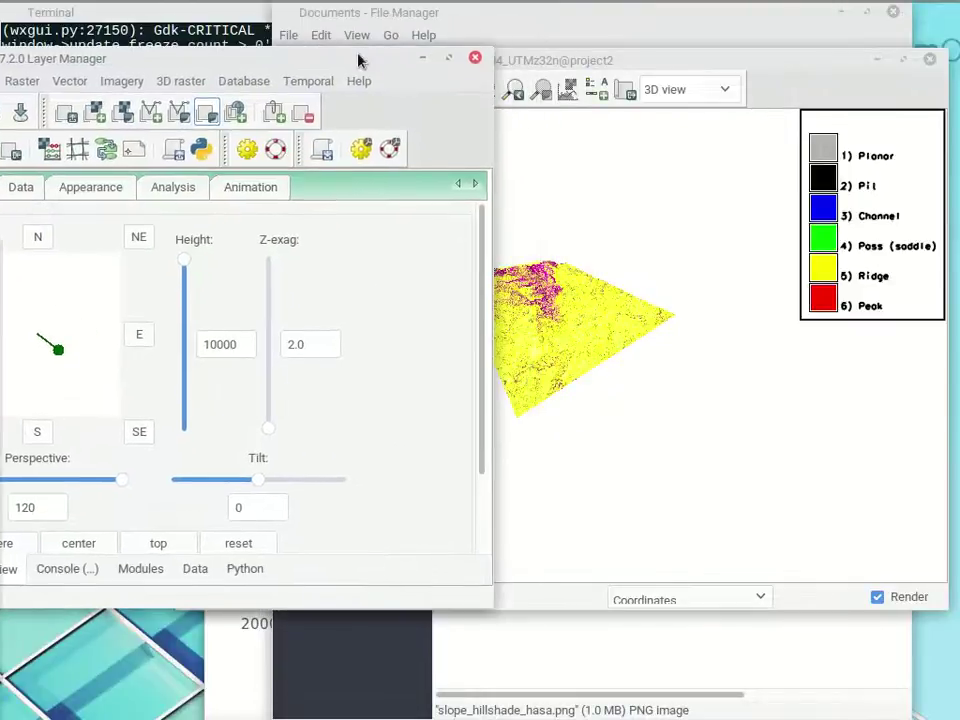
{"action": "left_click", "coordinate": [739, 55]}
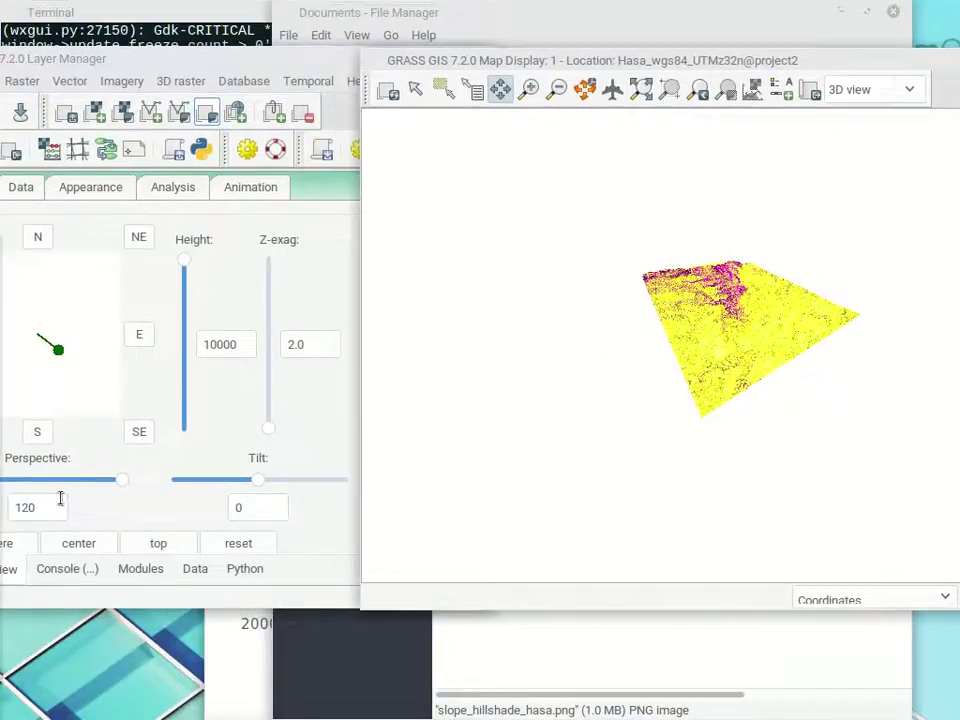
{"action": "mouse_move", "coordinate": [58, 349]}
{"action": "left_mouse_down"}
{"action": "mouse_move", "coordinate": [62, 372]}
{"action": "mouse_move", "coordinate": [56, 366]}
{"action": "mouse_move", "coordinate": [84, 343]}
{"action": "mouse_move", "coordinate": [74, 363]}
{"action": "mouse_move", "coordinate": [55, 352]}
{"action": "left_mouse_up"}
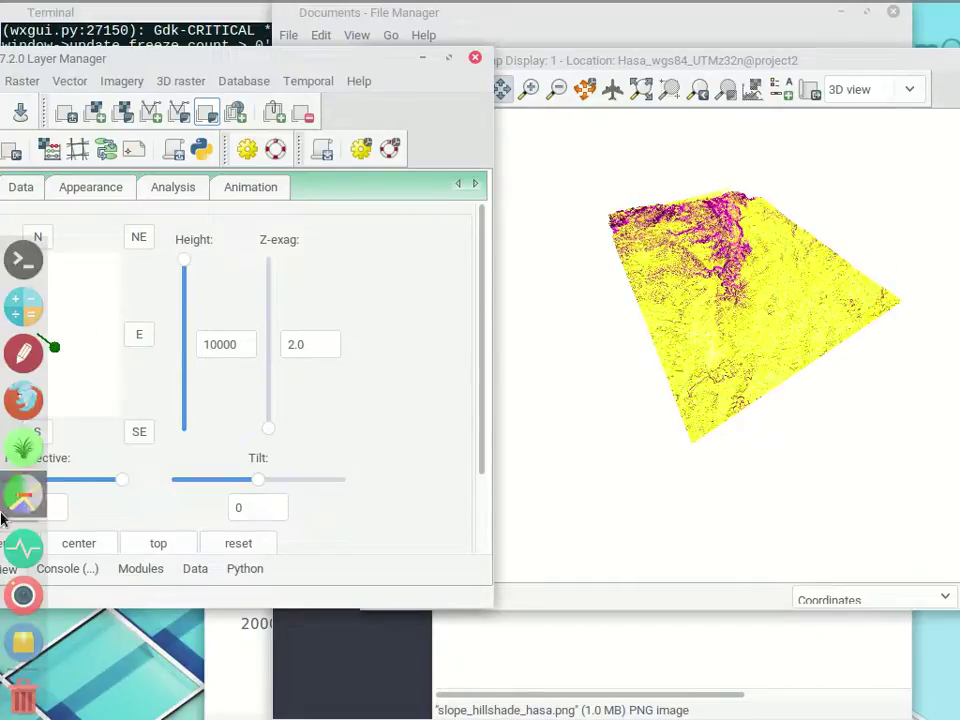
Set the 3D view's perspective to 86, its viewing height to 3424 and its Z-exag to 6.
{"action": "left_click_drag", "start_coordinate": [118, 480], "coordinate": [73, 480]}
{"action": "left_click_drag", "start_coordinate": [185, 262], "coordinate": [184, 320]}
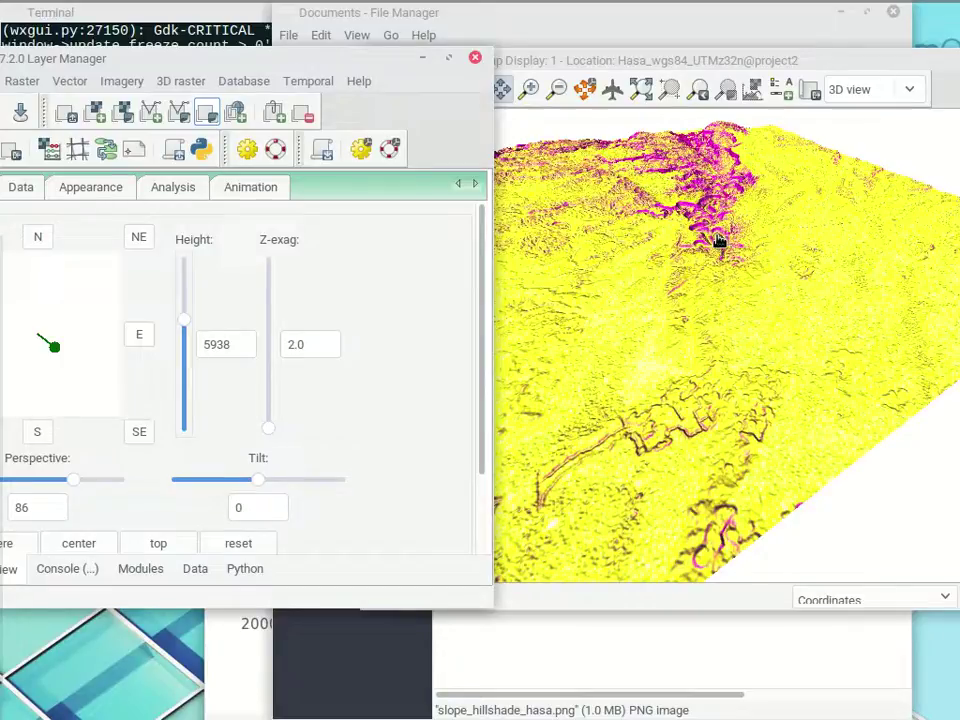
{"action": "mouse_move", "coordinate": [268, 428]}
{"action": "left_mouse_down"}
{"action": "mouse_move", "coordinate": [273, 407]}
{"action": "mouse_move", "coordinate": [273, 428]}
{"action": "left_mouse_up"}
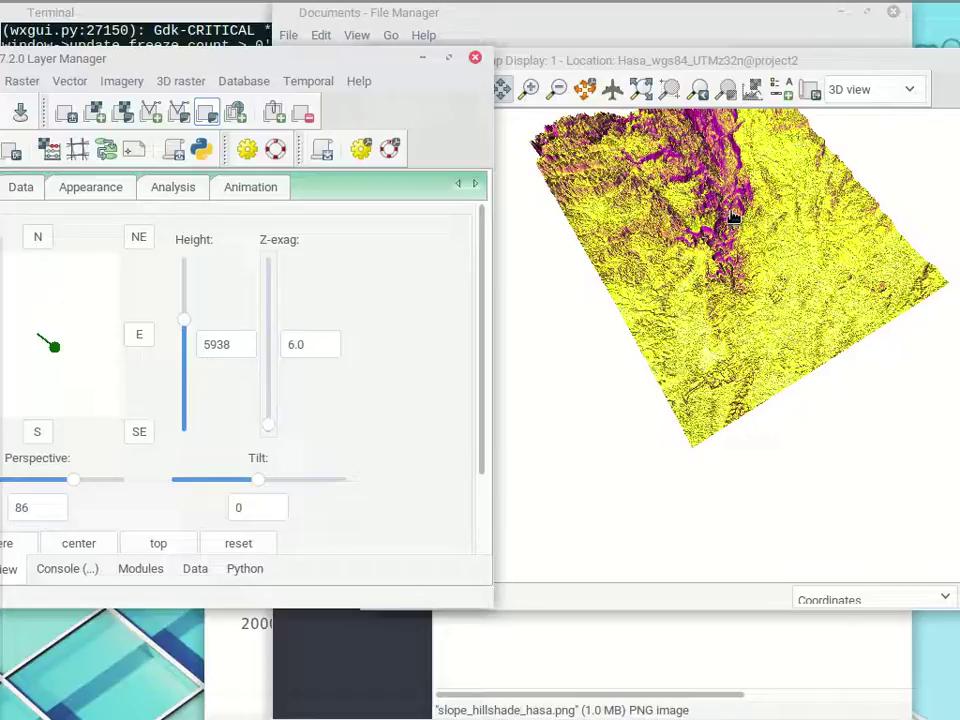
{"action": "left_click_drag", "start_coordinate": [186, 322], "coordinate": [183, 355]}
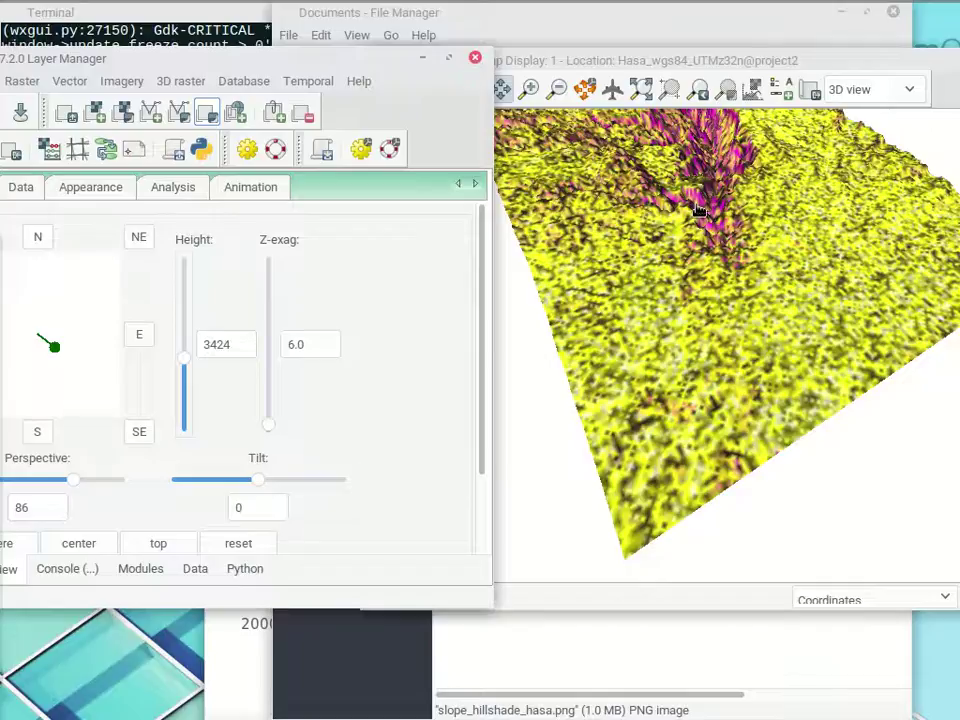
Review the 3D view's lighting, surface attribute and vector display settings.
{"action": "left_click", "coordinate": [92, 187]}
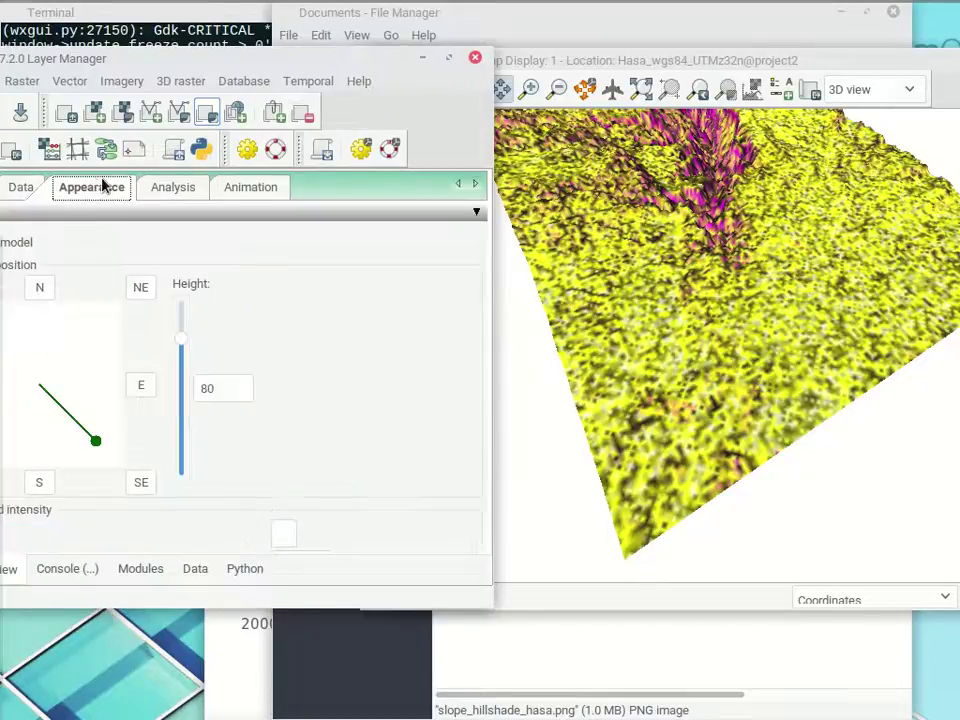
{"action": "left_click", "coordinate": [22, 188]}
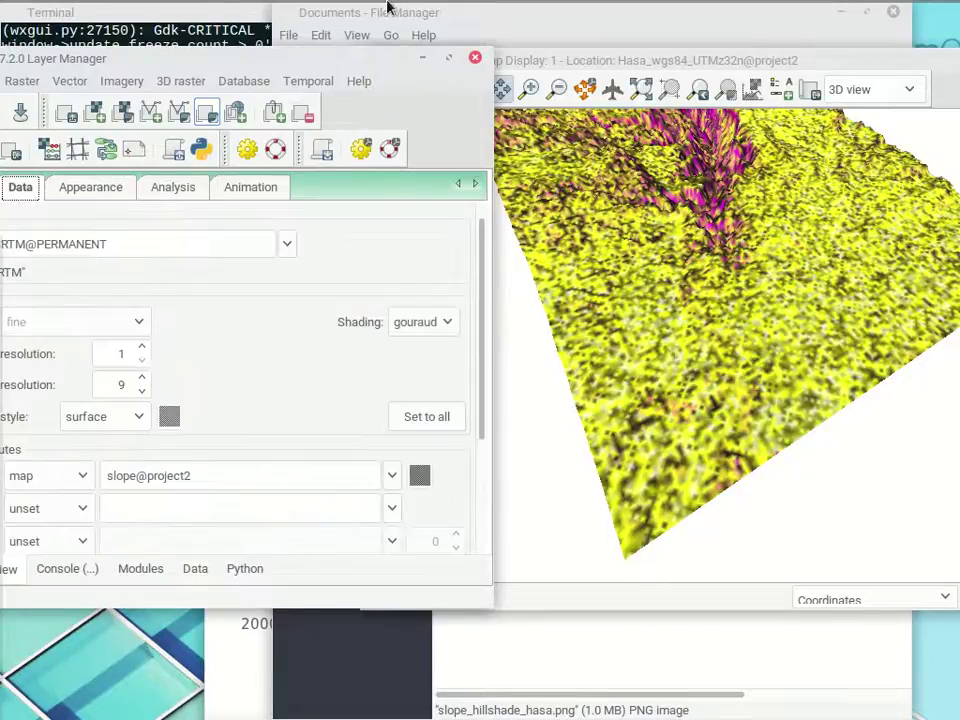
{"action": "left_click_drag", "start_coordinate": [220, 58], "coordinate": [405, 33]}
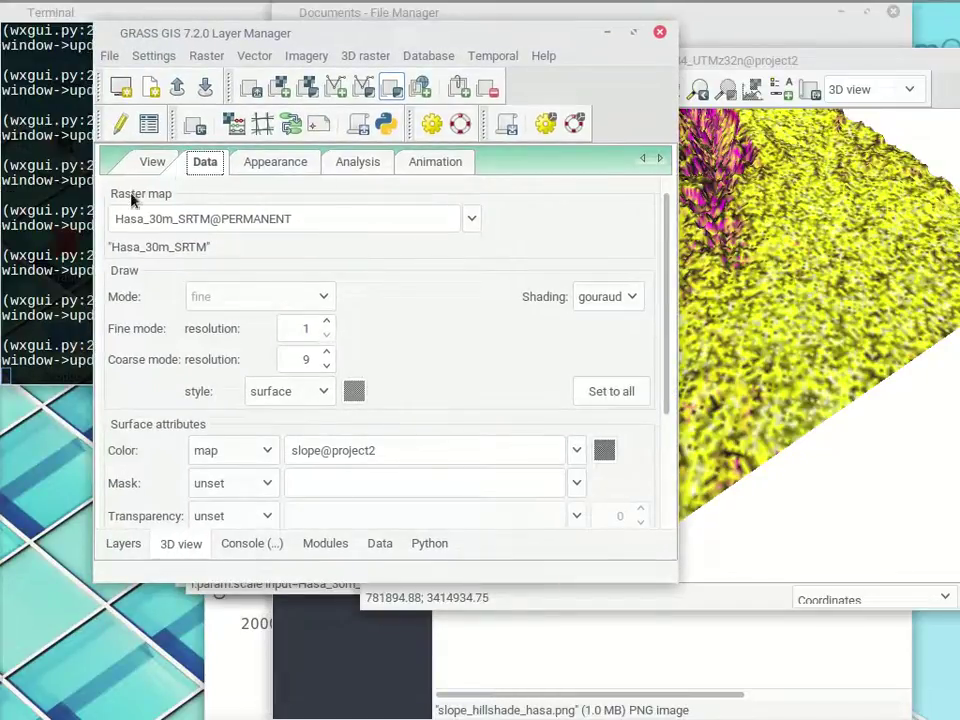
{"action": "left_click_drag", "start_coordinate": [664, 392], "coordinate": [489, 505]}
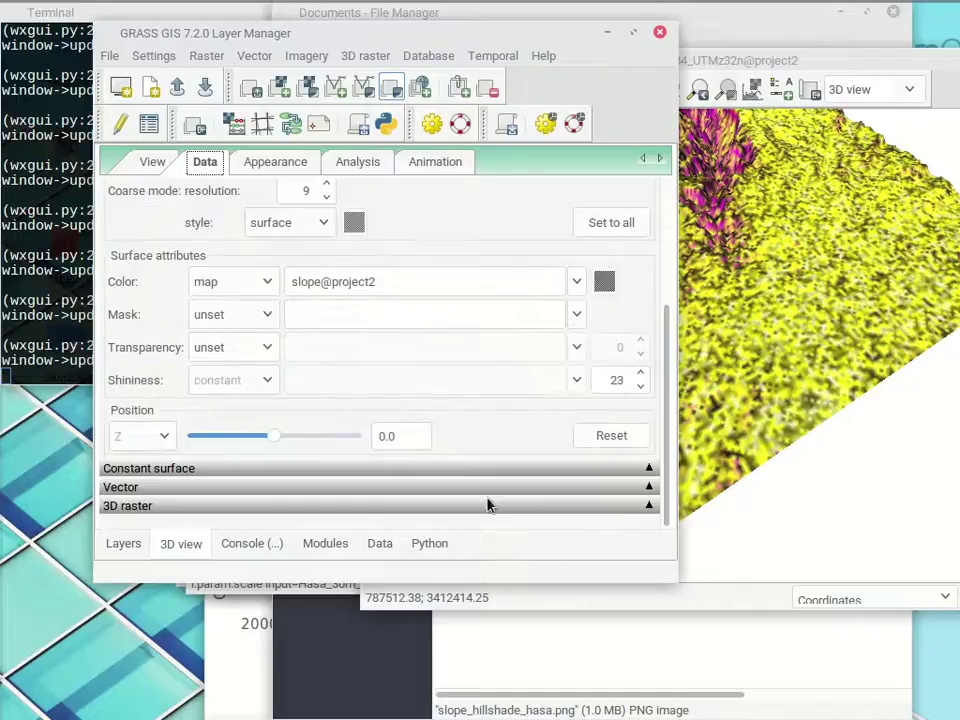
{"action": "left_click", "coordinate": [650, 487]}
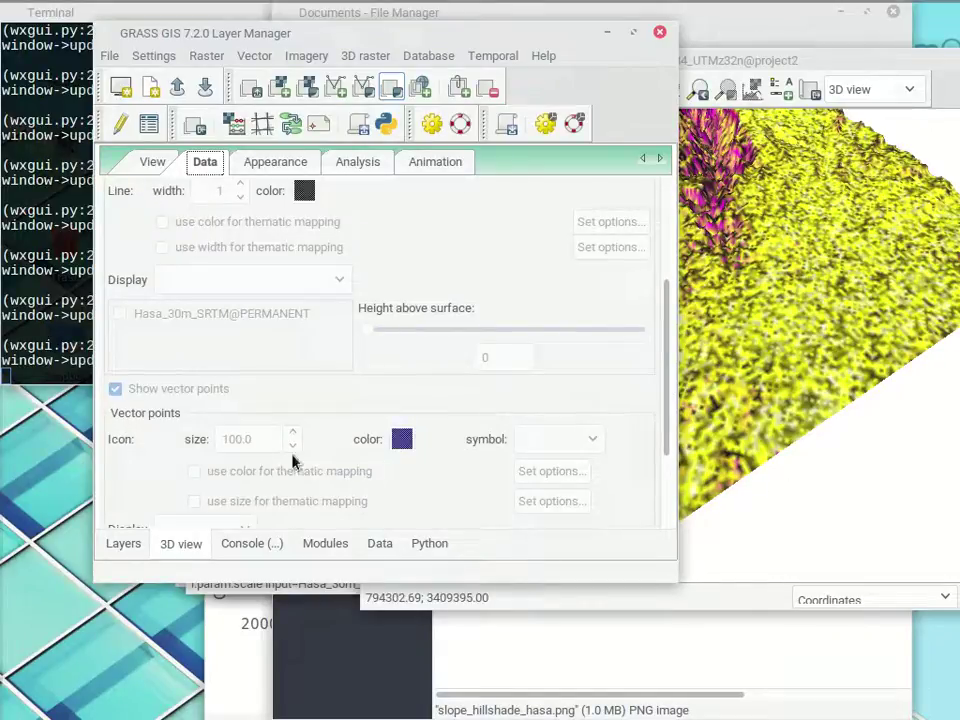
{"action": "mouse_move", "coordinate": [790, 8]}
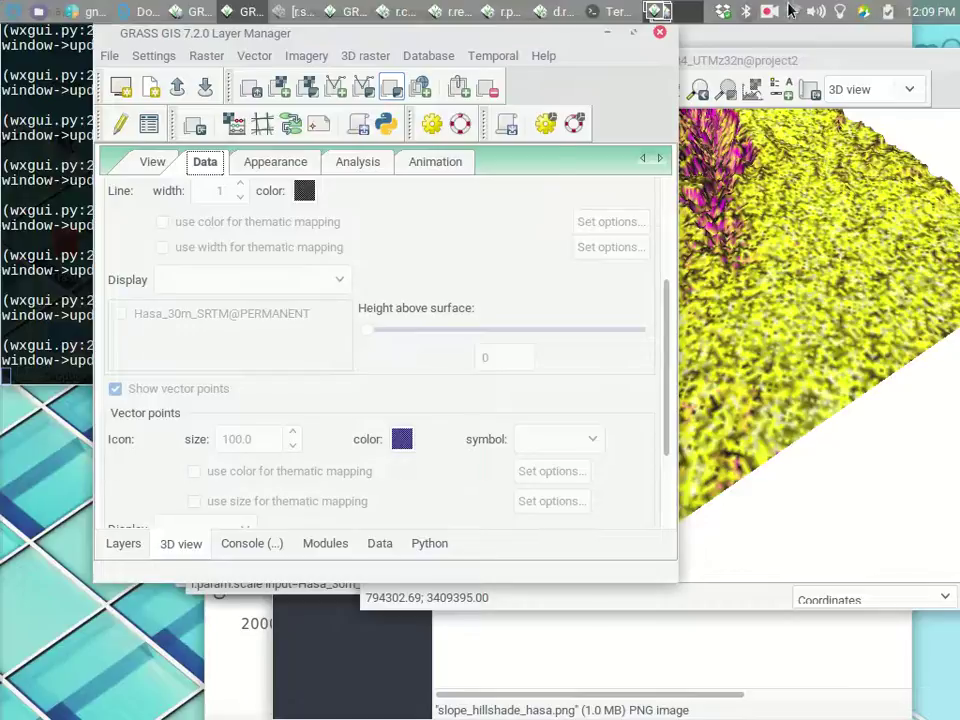
{"action": "left_click", "coordinate": [793, 65]}
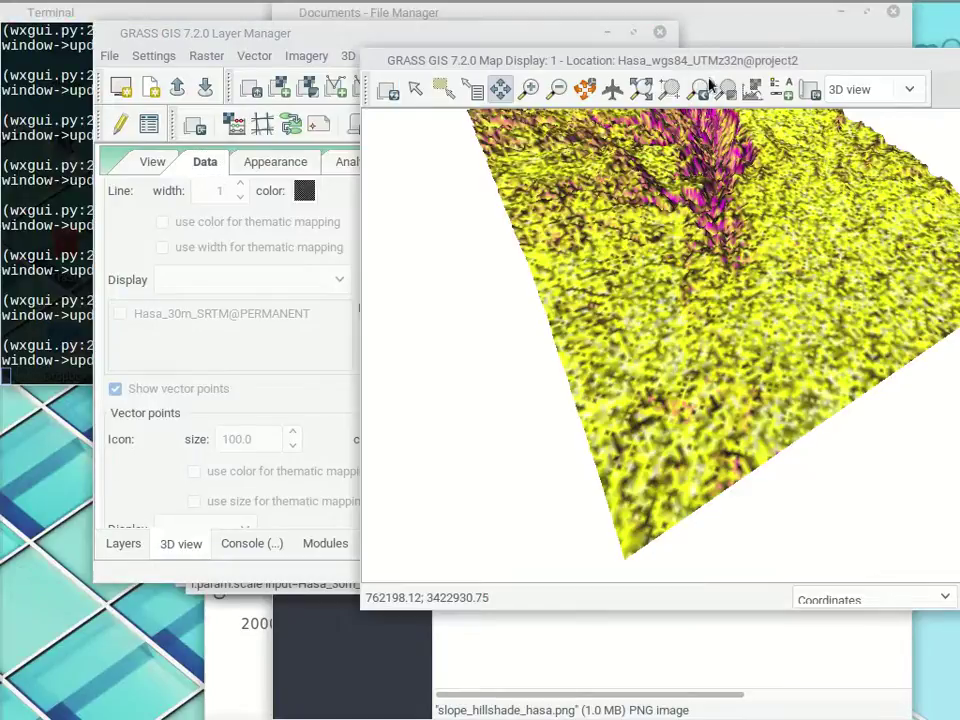
{"action": "left_click", "coordinate": [248, 32]}
{"action": "left_click", "coordinate": [220, 60]}
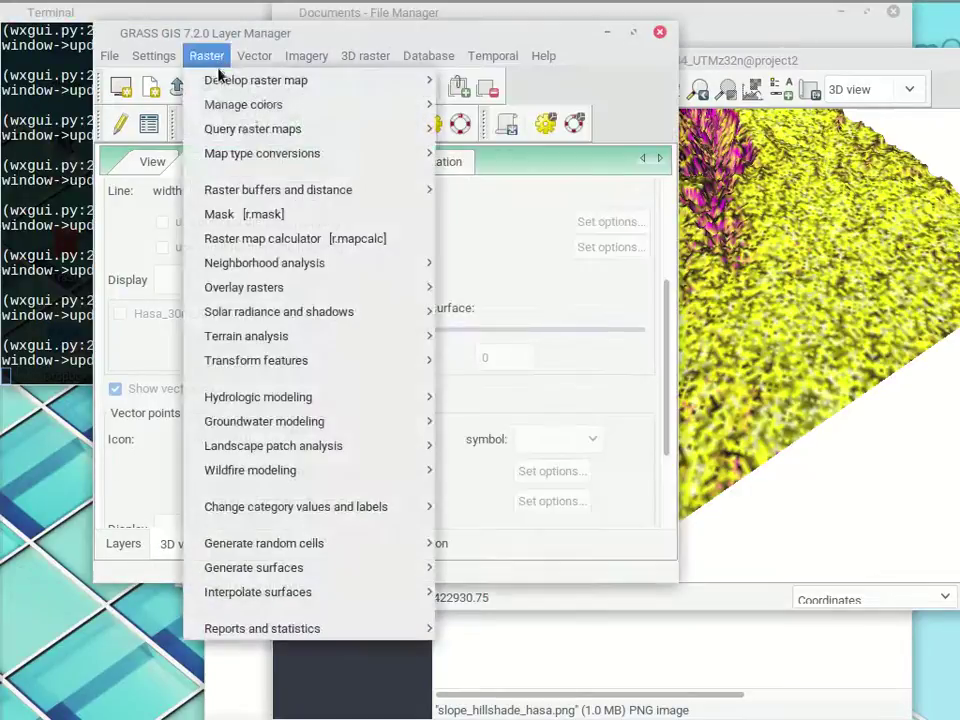
{"action": "left_click", "coordinate": [882, 55]}
Switch the map display back to 2D view and bring the Layer Manager to the front.
{"action": "left_click_drag", "start_coordinate": [803, 63], "coordinate": [714, 66]}
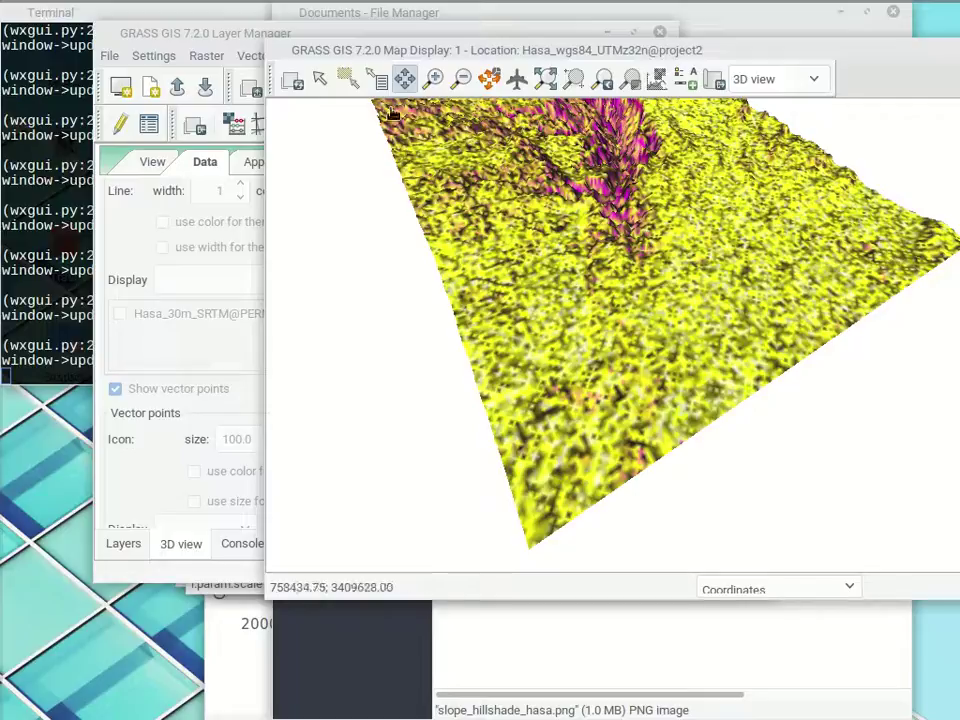
{"action": "left_click", "coordinate": [813, 80]}
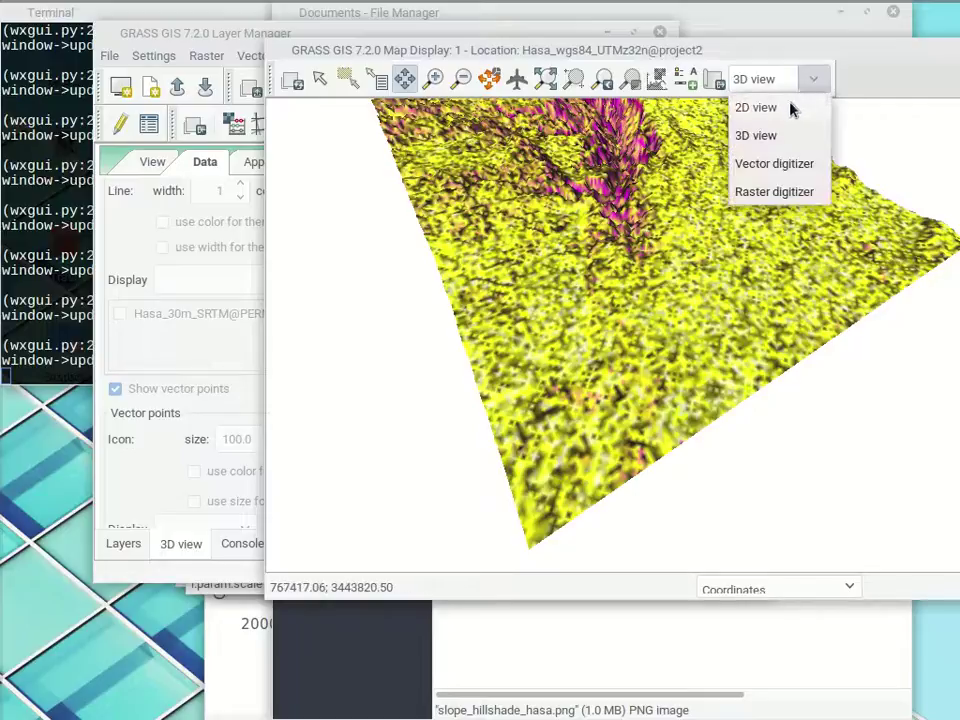
{"action": "left_click", "coordinate": [786, 105]}
{"action": "left_click_drag", "start_coordinate": [525, 51], "coordinate": [446, 110]}
{"action": "left_click", "coordinate": [402, 36]}
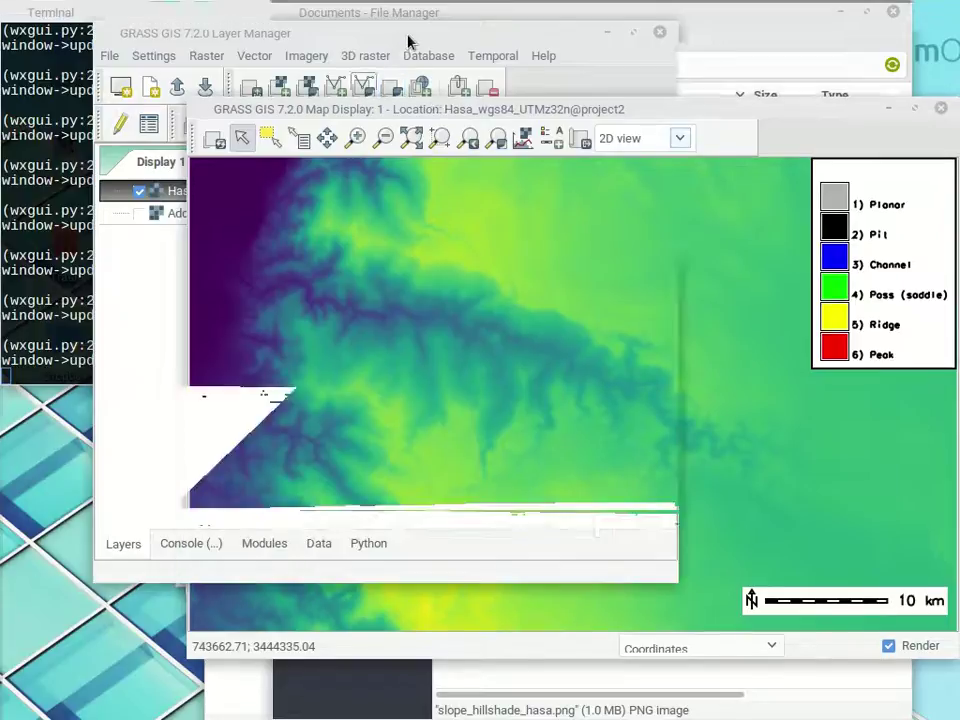
Close the leftover d.rast and r.param.scale dialogs and return to the Layer Manager.
{"action": "left_click", "coordinate": [206, 56]}
{"action": "mouse_move", "coordinate": [285, 399]}
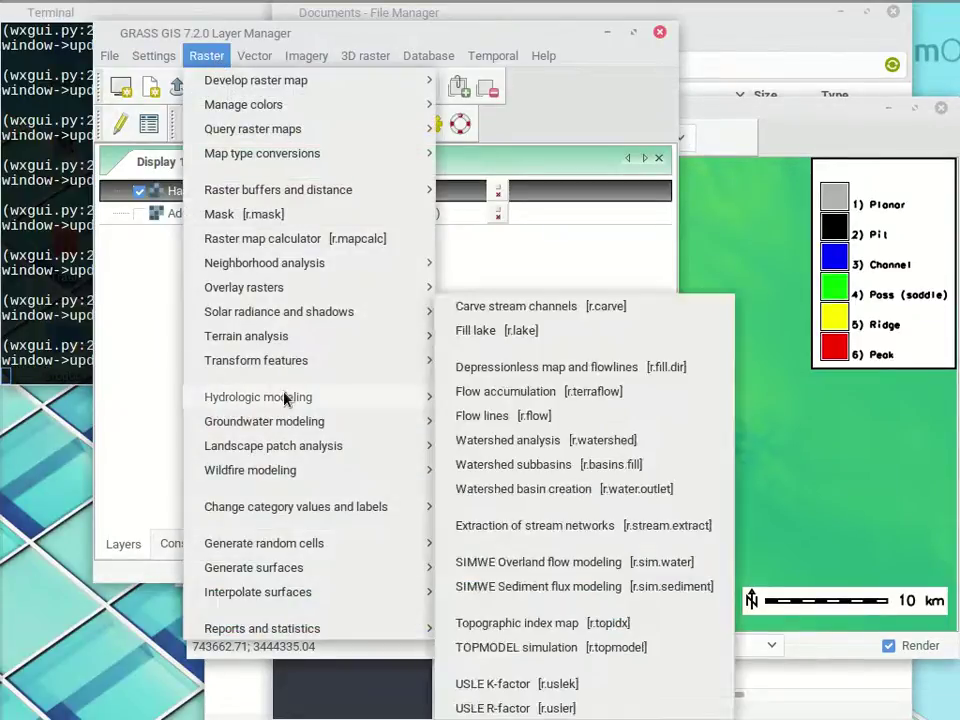
{"action": "left_click", "coordinate": [668, 440]}
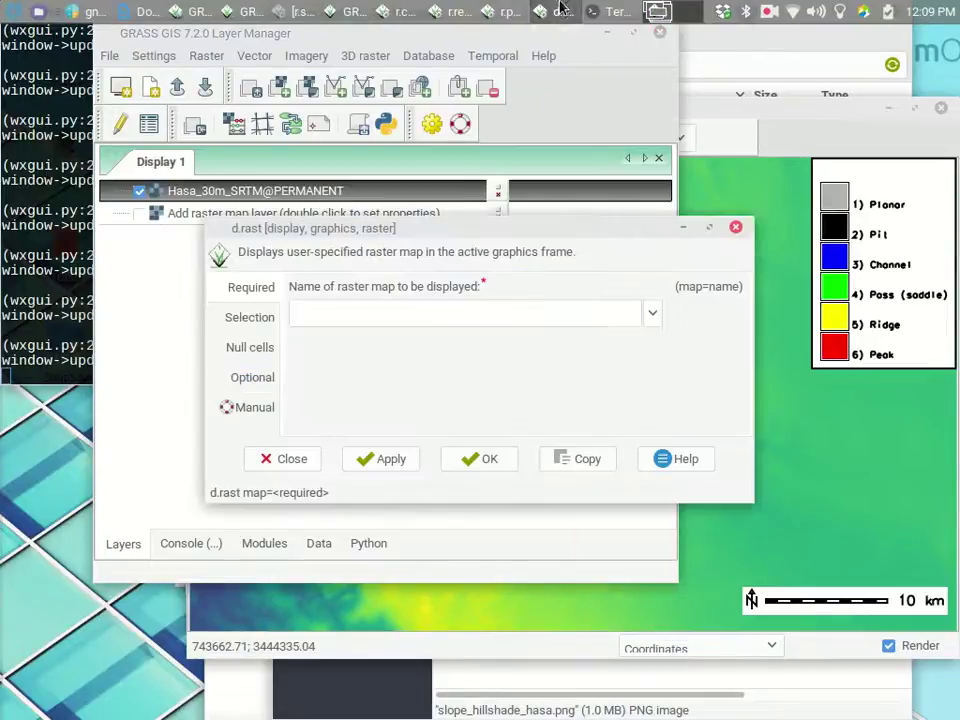
{"action": "left_click", "coordinate": [735, 227]}
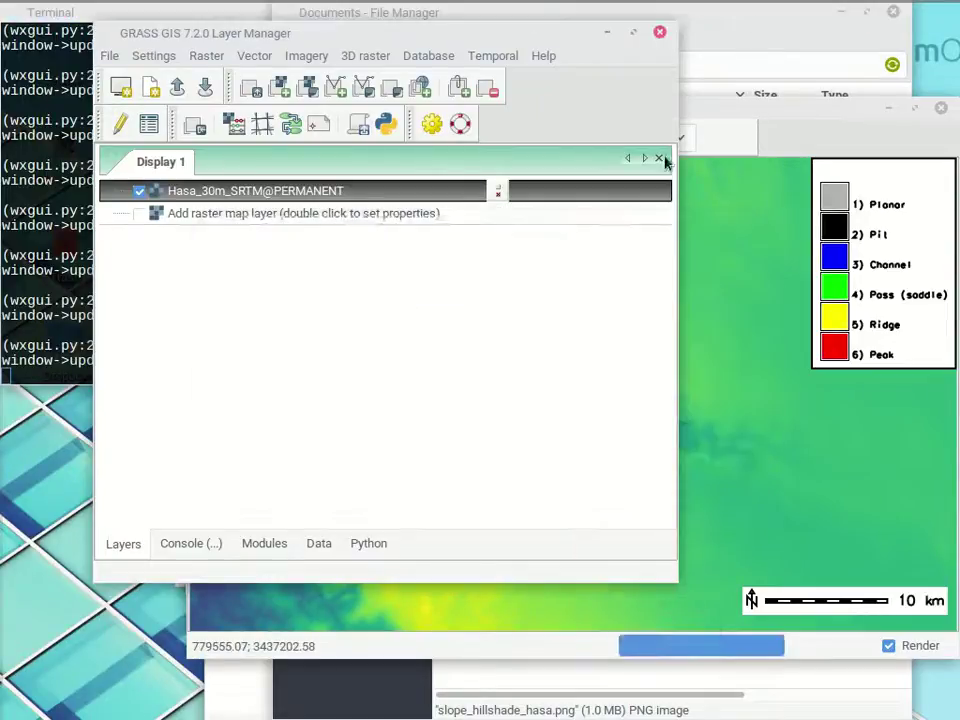
{"action": "left_click", "coordinate": [553, 8]}
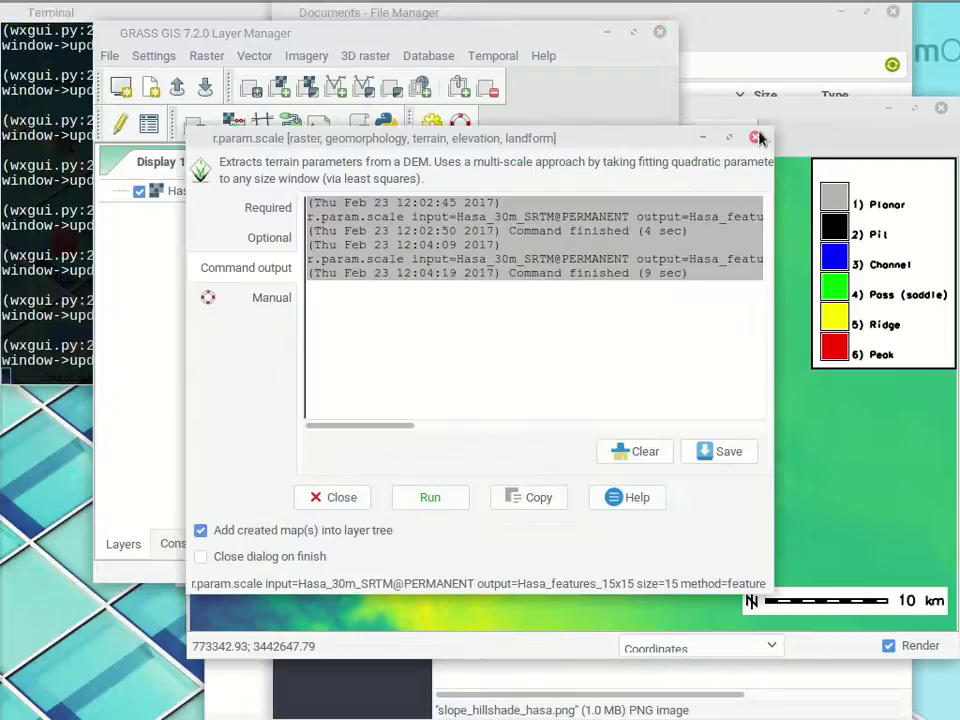
{"action": "left_click", "coordinate": [124, 36]}
Start a watershed analysis (r.watershed) with Hasa_30m_SRTM@PERMANENT as the input elevation raster.
{"action": "left_click", "coordinate": [210, 56]}
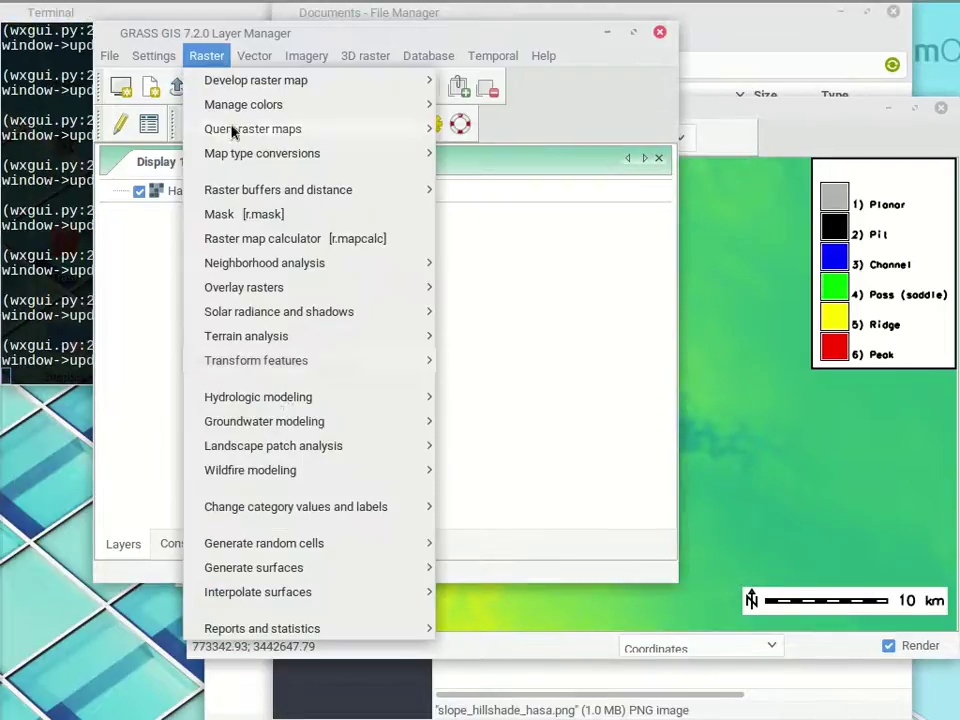
{"action": "mouse_move", "coordinate": [326, 400]}
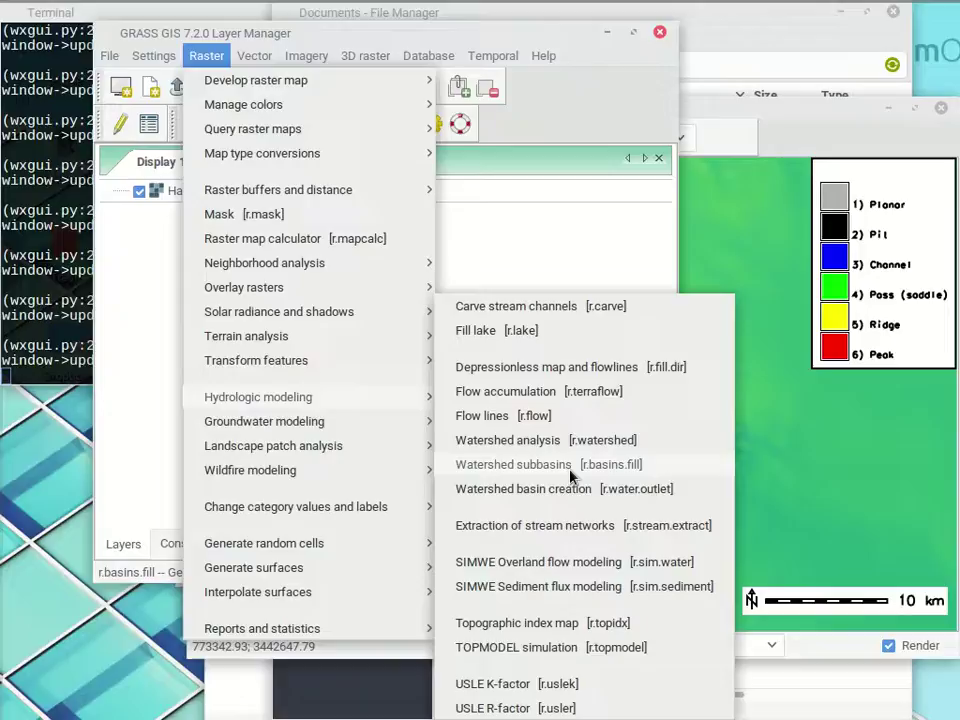
{"action": "left_click", "coordinate": [615, 440]}
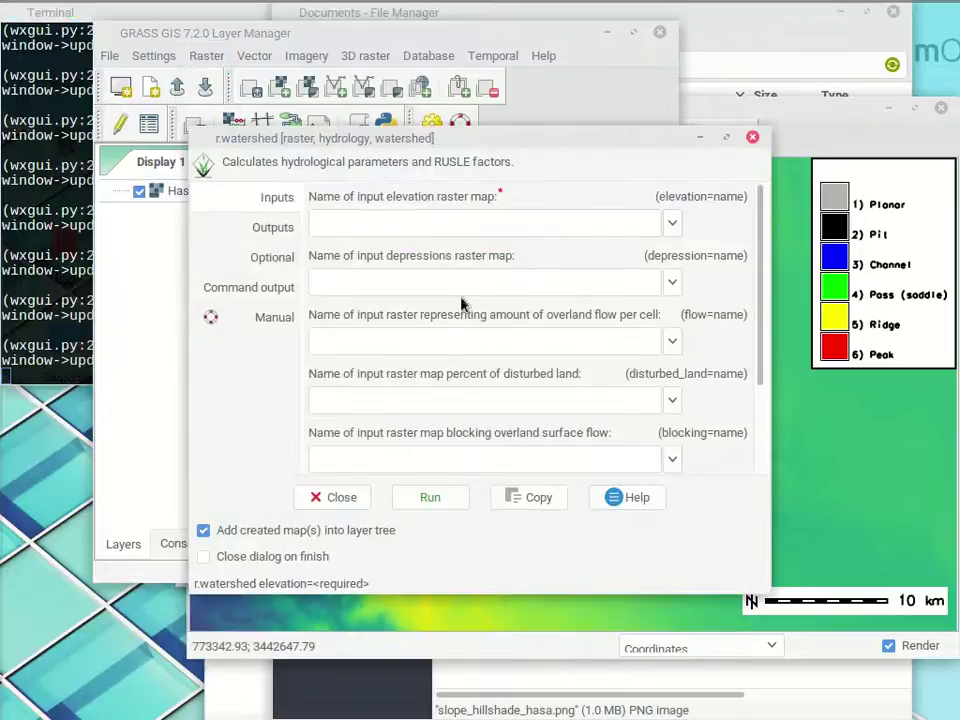
{"action": "left_click", "coordinate": [672, 223]}
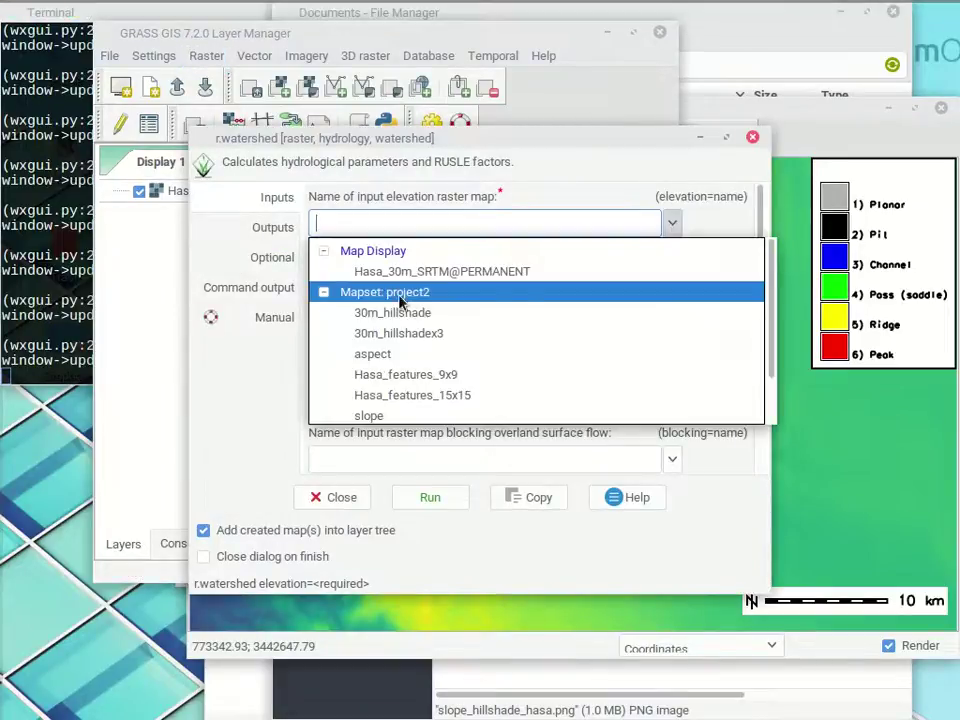
{"action": "left_click", "coordinate": [440, 271]}
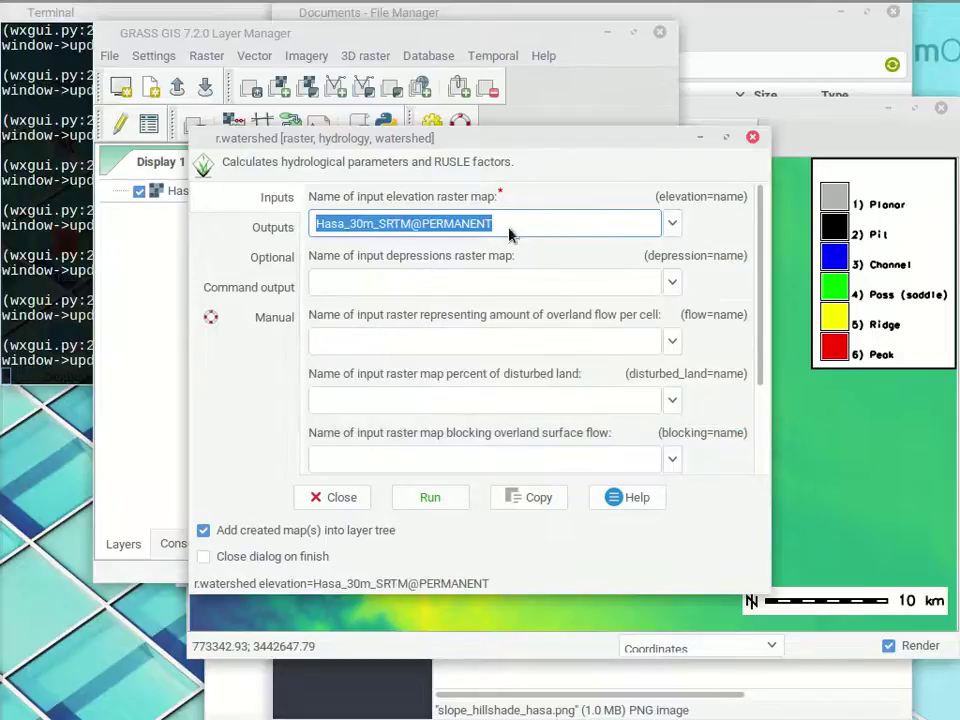
Name the output accumulation raster flow_acc and run the watershed analysis.
{"action": "left_click", "coordinate": [252, 231]}
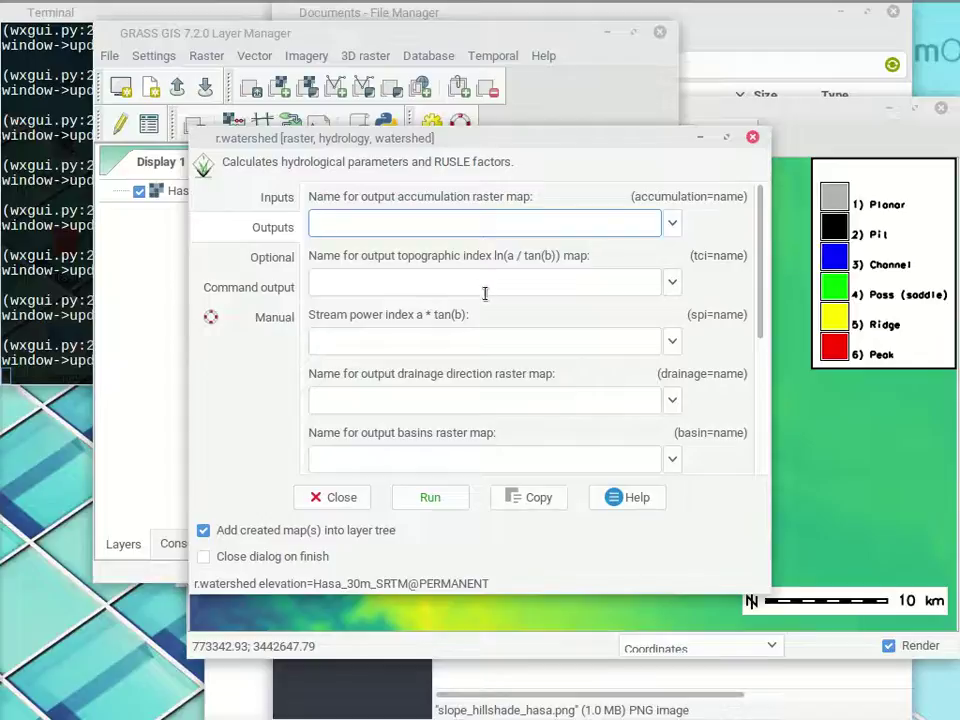
{"action": "mouse_move", "coordinate": [5, 450]}
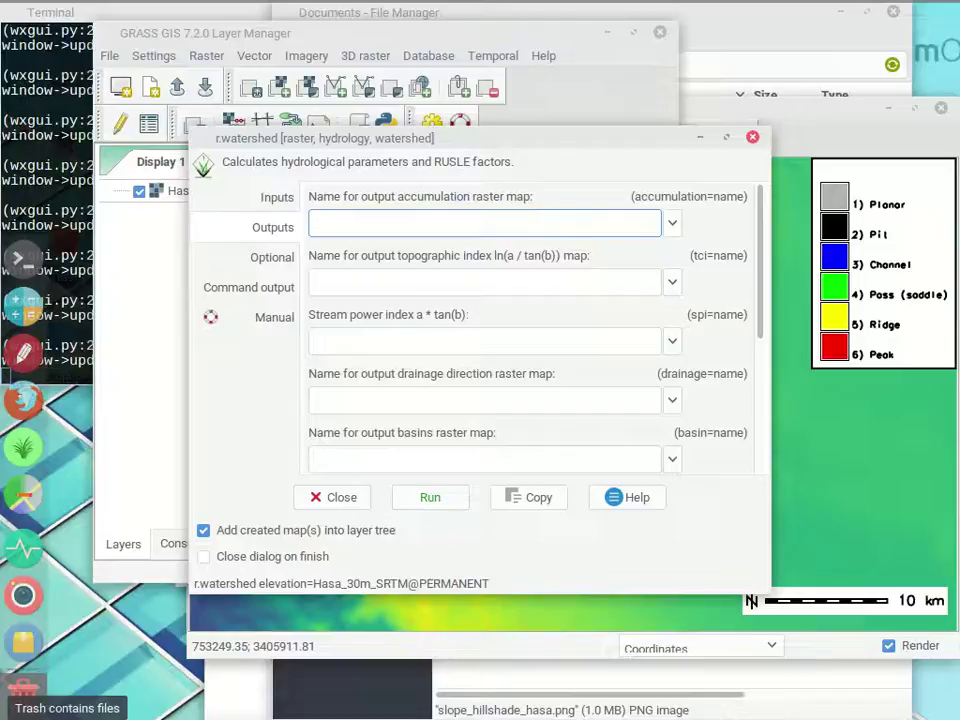
{"action": "type", "text": "flow_acc"}
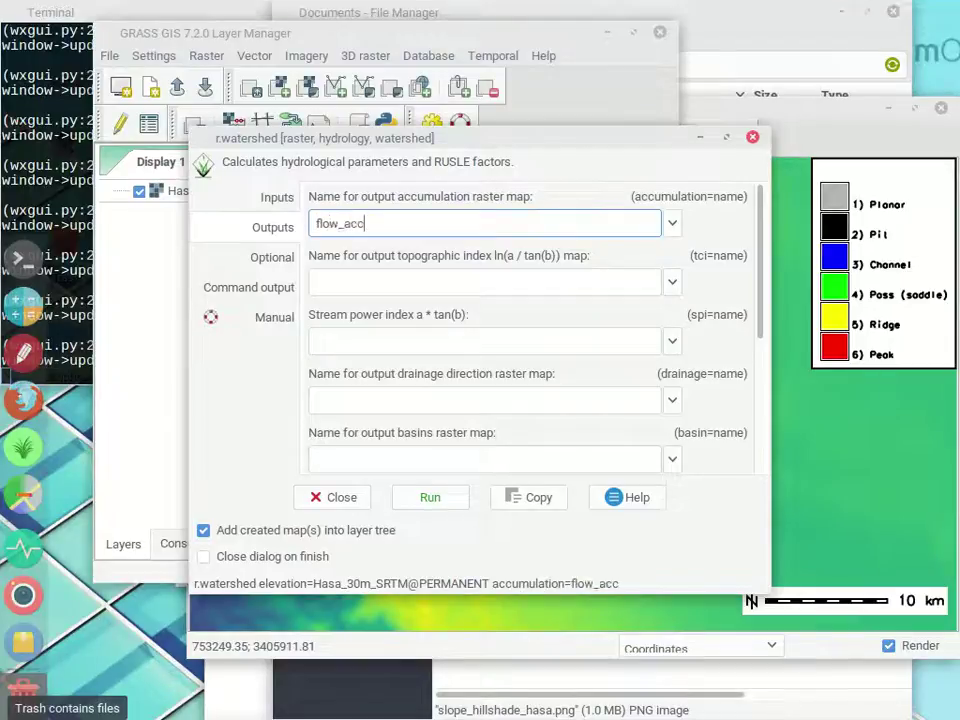
{"action": "left_click", "coordinate": [455, 498]}
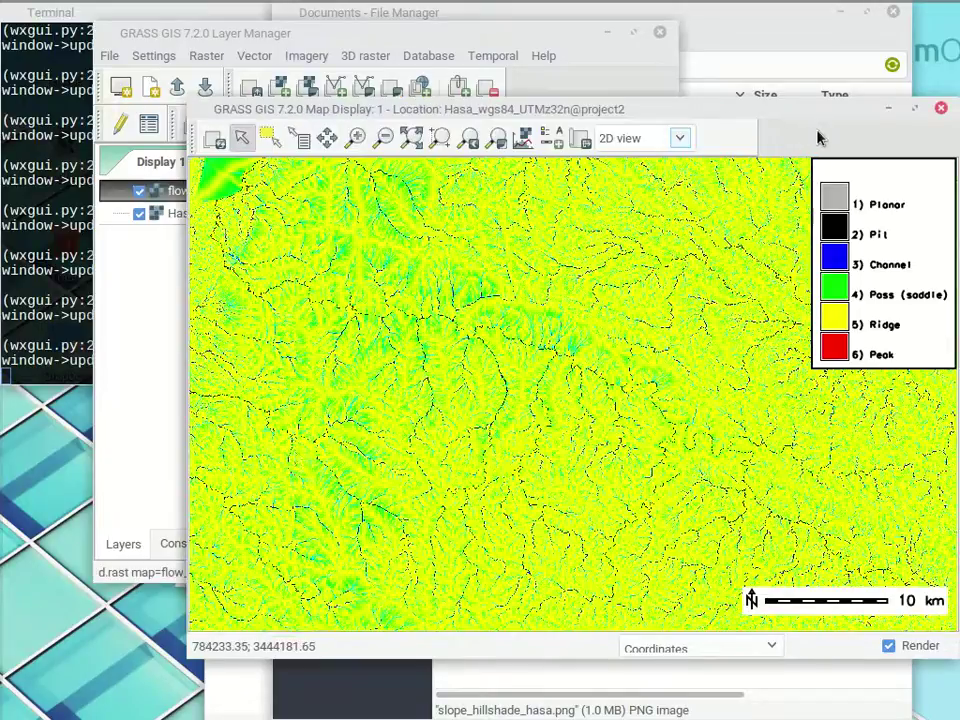
Change the raster shown by the map display's legend to flow_acc.
{"action": "left_click", "coordinate": [355, 137]}
{"action": "left_click_drag", "start_coordinate": [493, 306], "coordinate": [611, 482]}
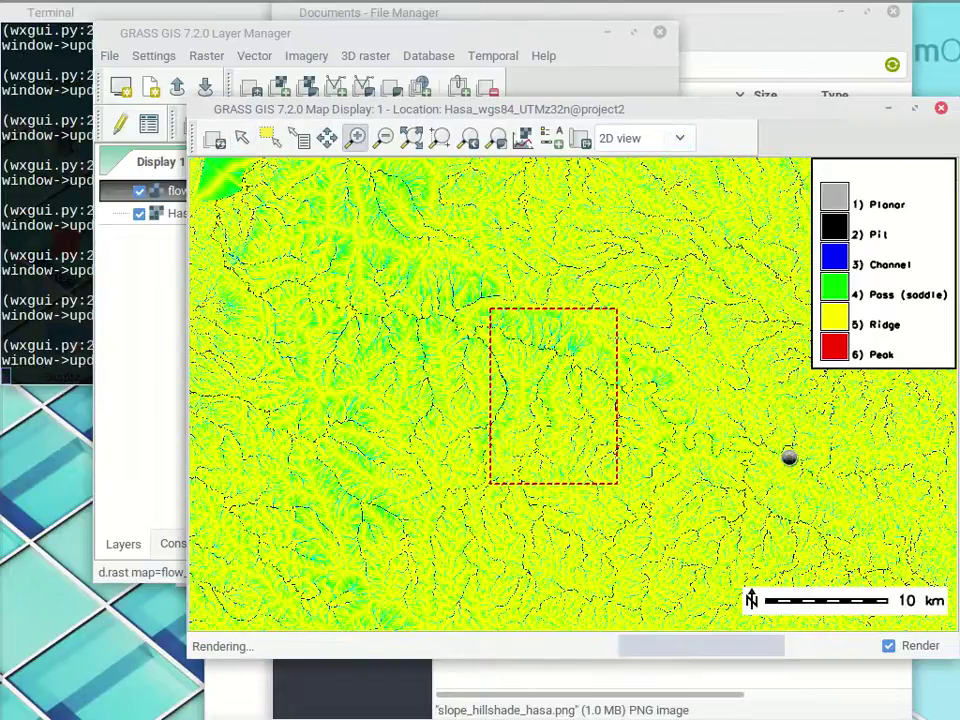
{"action": "left_click", "coordinate": [857, 287]}
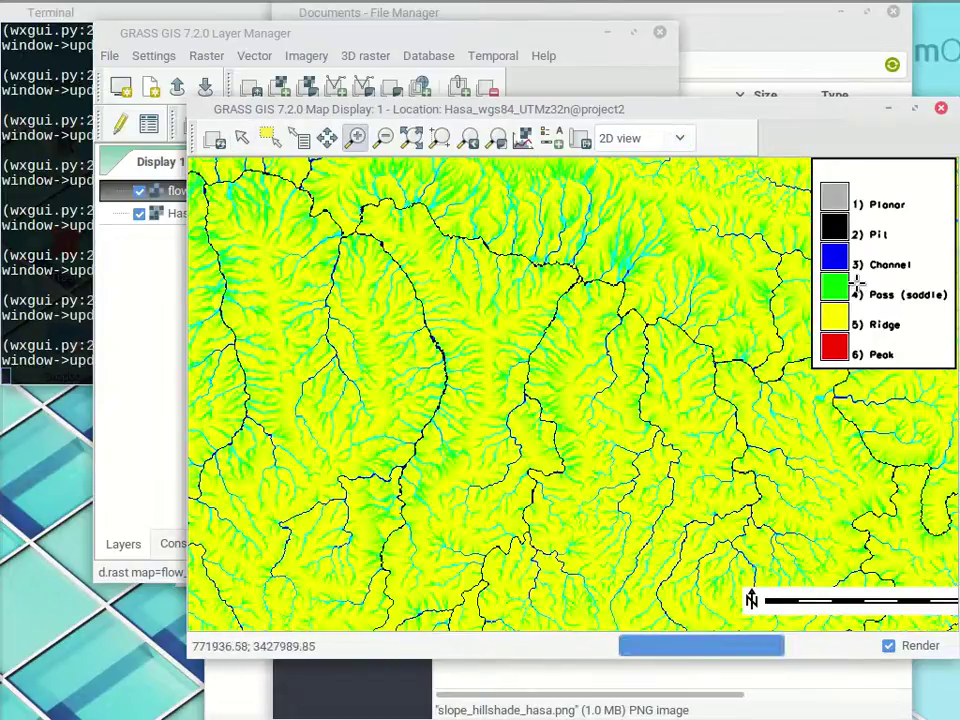
{"action": "left_click", "coordinate": [241, 137]}
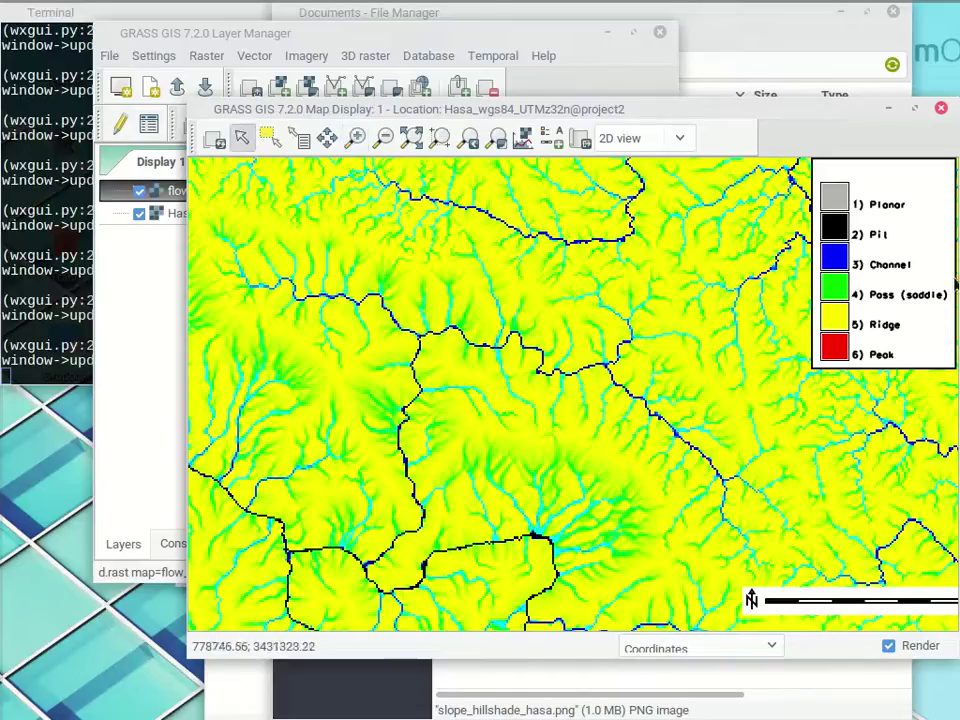
{"action": "double_click", "coordinate": [836, 316]}
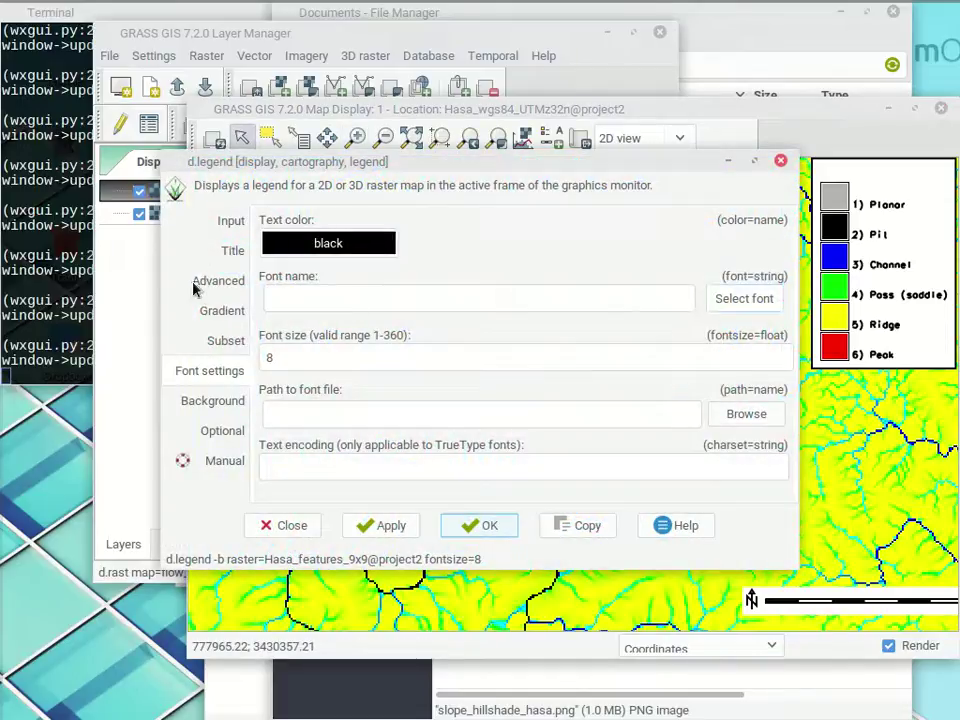
{"action": "left_click", "coordinate": [222, 224]}
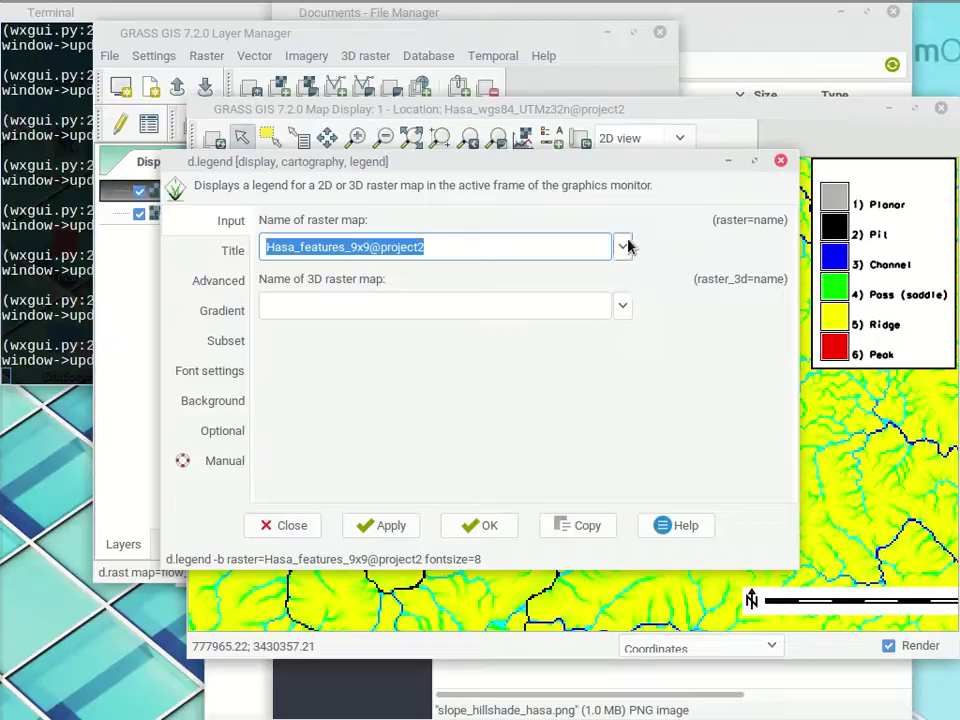
{"action": "left_click", "coordinate": [622, 246]}
{"action": "scroll", "coordinate": [434, 318], "scroll_direction": "up", "scroll_amount": 1}
{"action": "scroll", "coordinate": [400, 355], "scroll_direction": "down", "scroll_amount": 2}
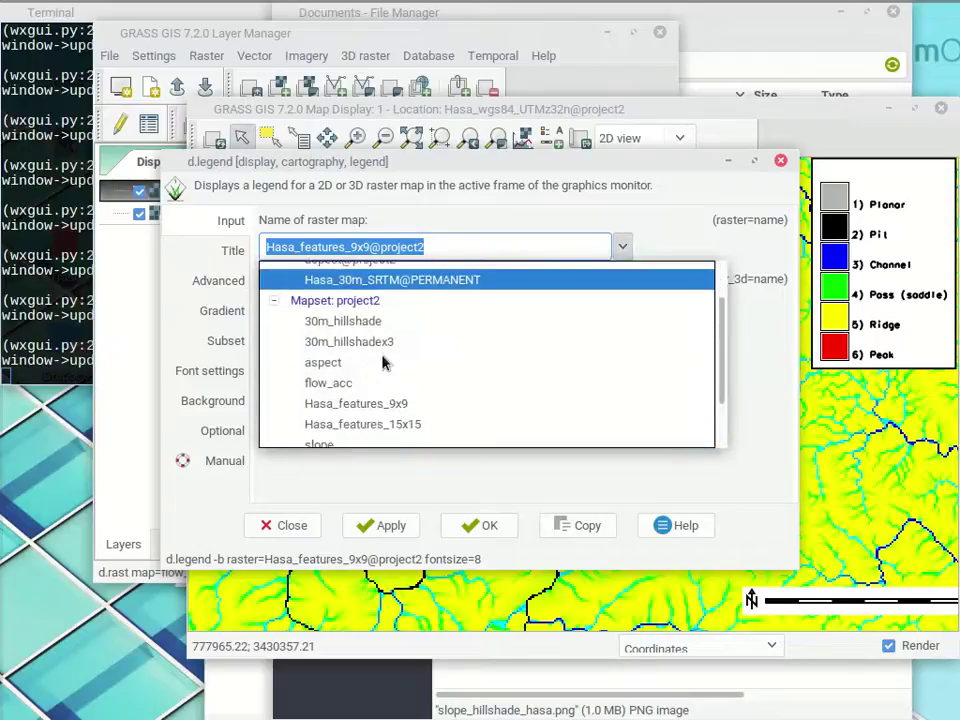
{"action": "left_click", "coordinate": [325, 387]}
{"action": "left_click", "coordinate": [472, 522]}
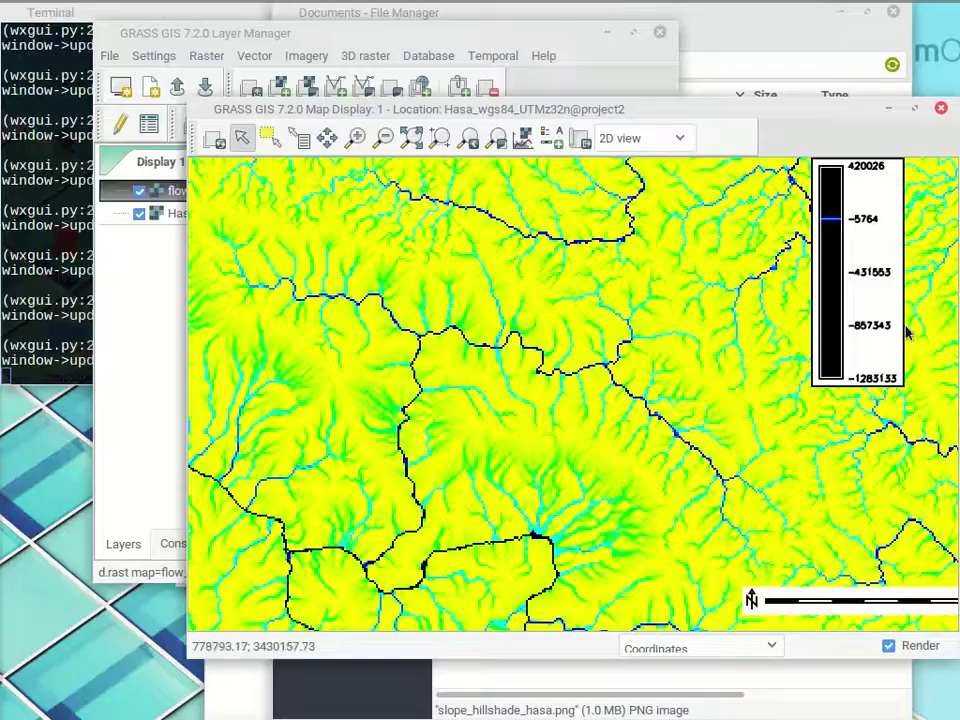
Rerun r.watershed with positive flow accumulation, beautified flat areas and overwriting of existing files enabled, and bring the map display to the front.
{"action": "left_click", "coordinate": [576, 12]}
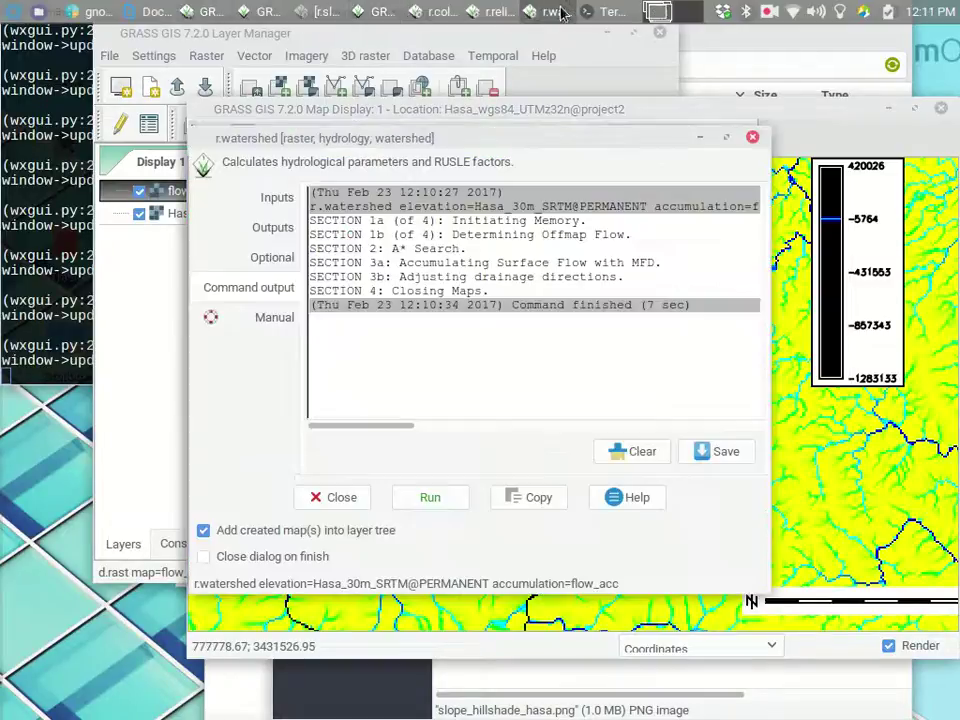
{"action": "left_click", "coordinate": [272, 258]}
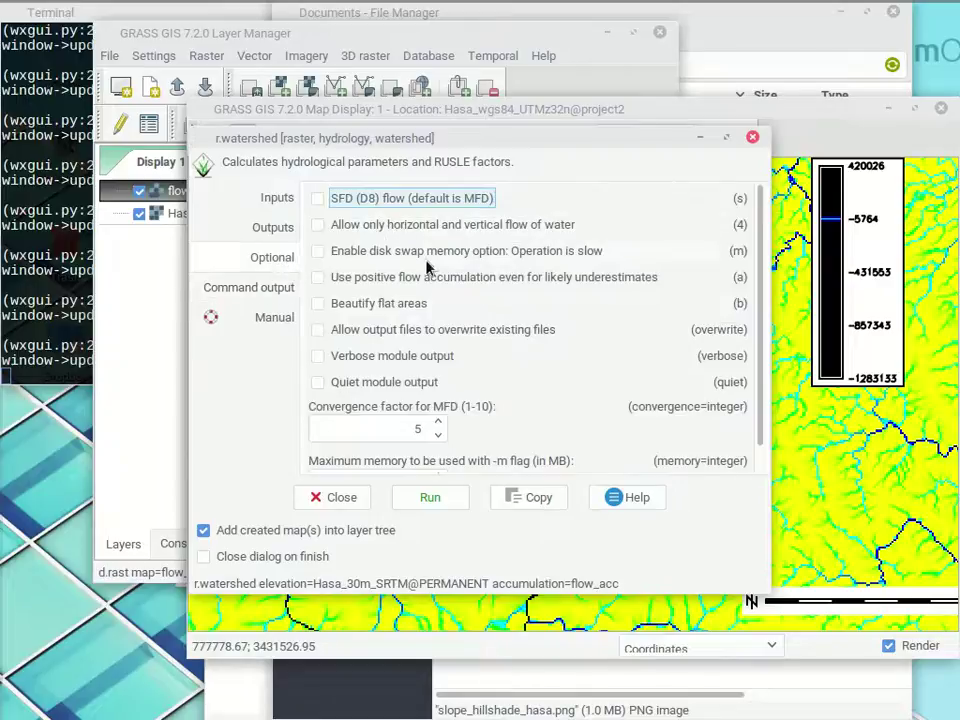
{"action": "left_click", "coordinate": [318, 278]}
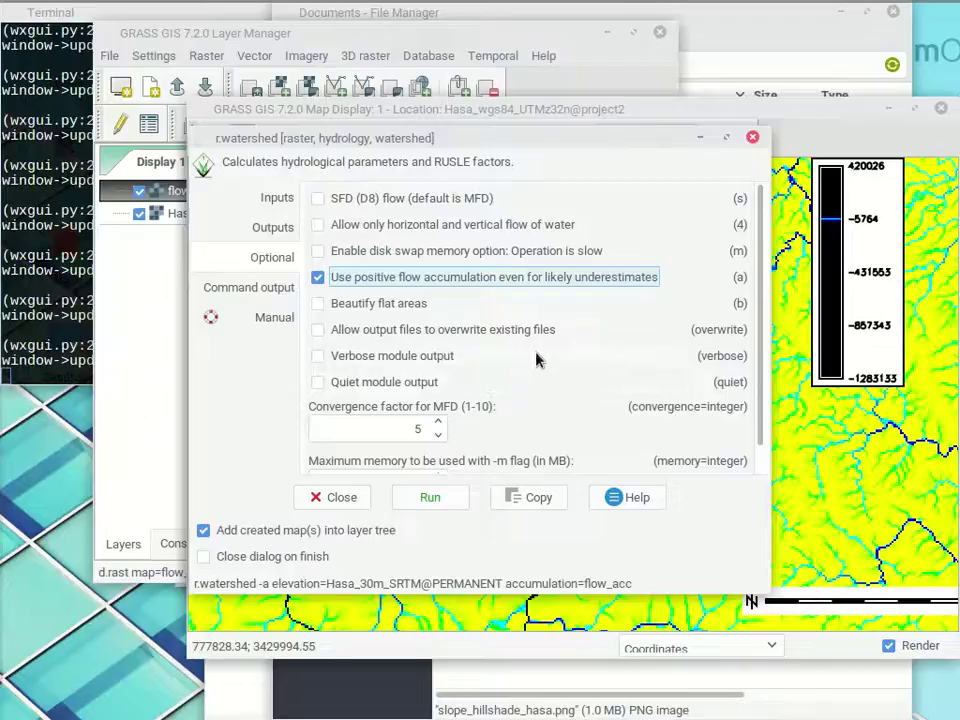
{"action": "left_click", "coordinate": [383, 305]}
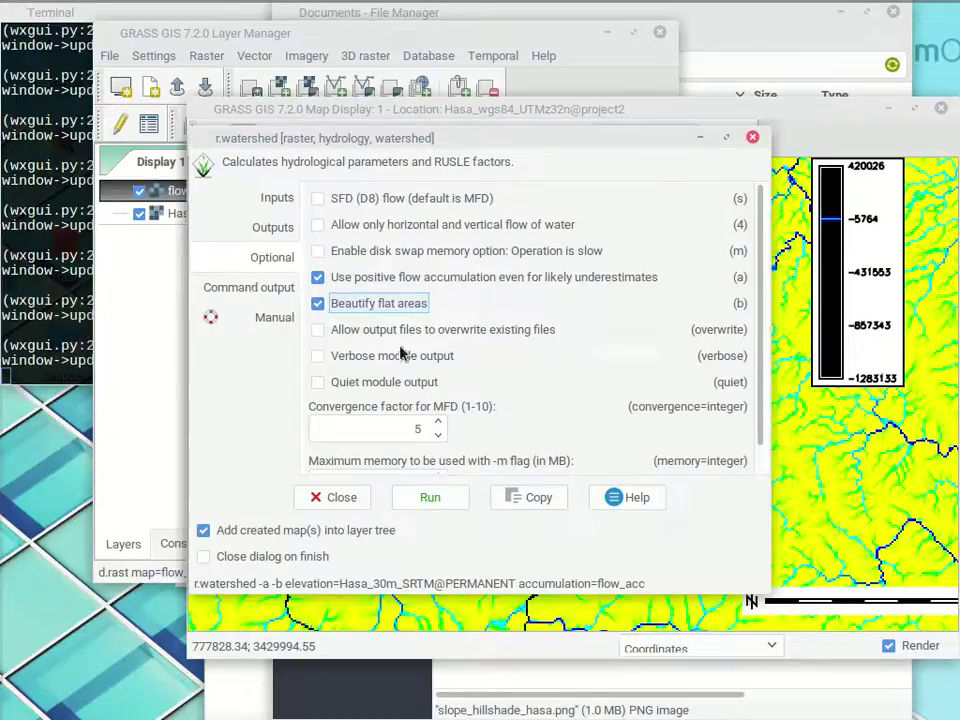
{"action": "left_click", "coordinate": [317, 329]}
{"action": "left_click", "coordinate": [428, 497]}
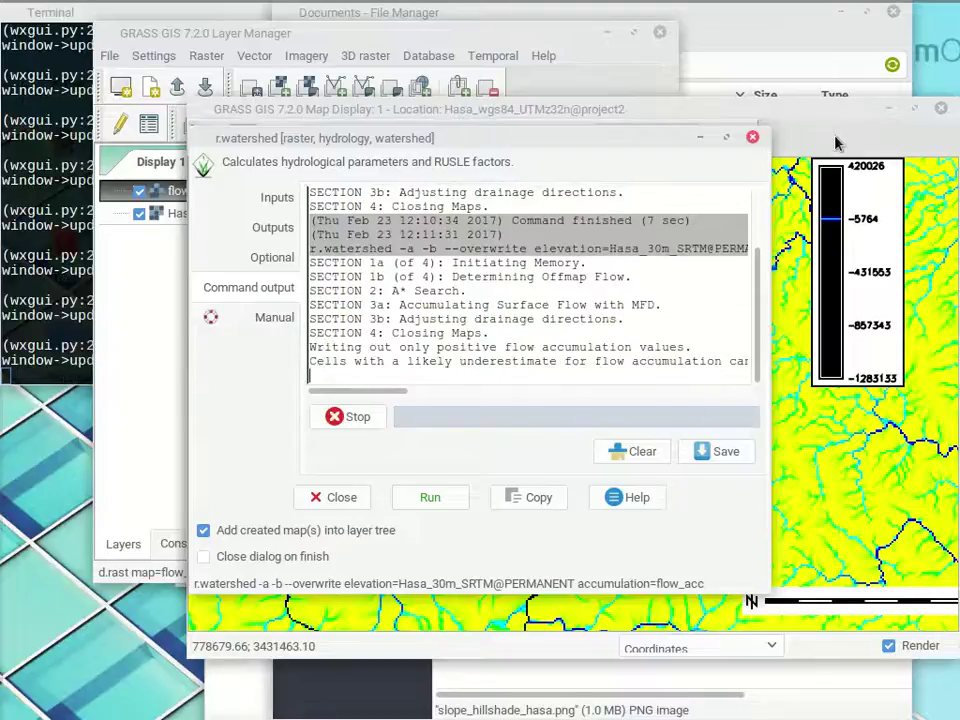
{"action": "left_click", "coordinate": [848, 372]}
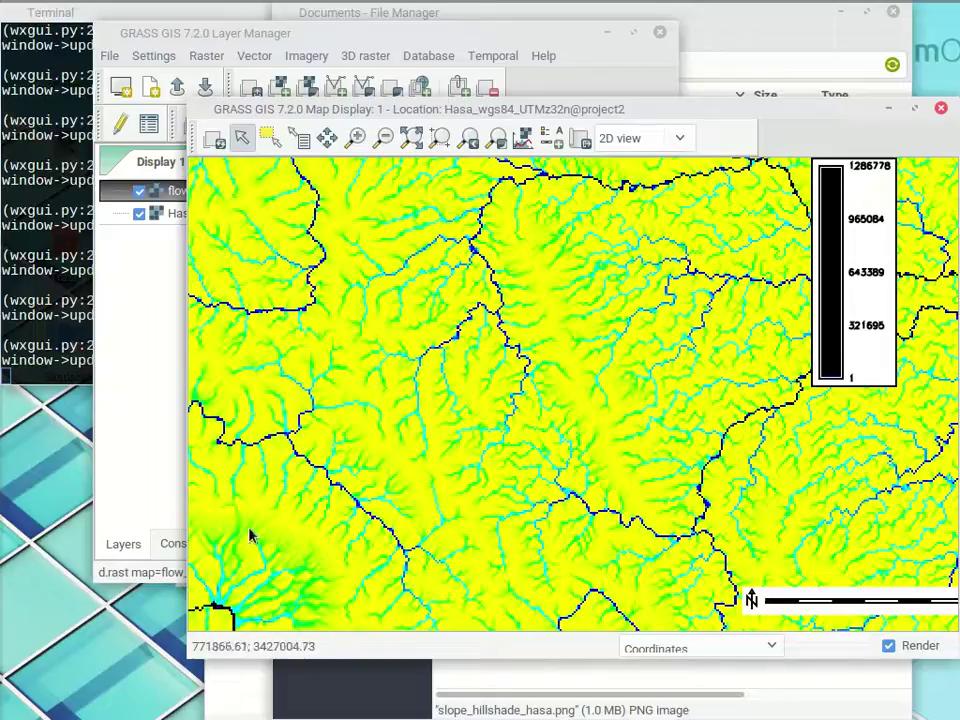
Start a stream network extraction (r.stream.extract) with Hasa_30m_SRTM@PERMANENT as the input elevation raster.
{"action": "left_click", "coordinate": [225, 38]}
{"action": "left_click", "coordinate": [206, 55]}
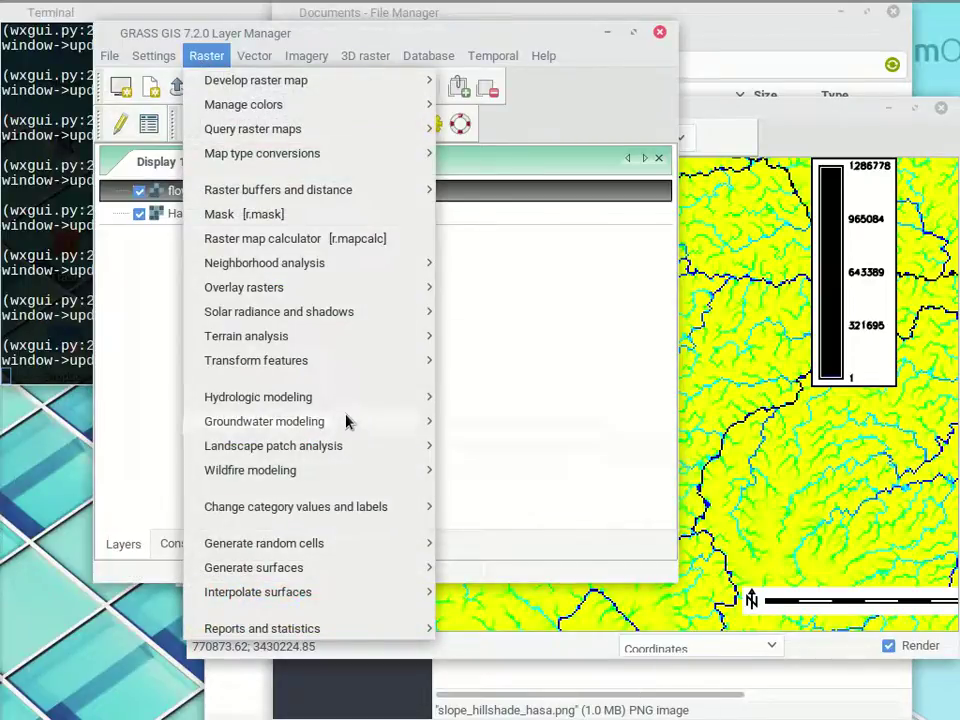
{"action": "mouse_move", "coordinate": [360, 399]}
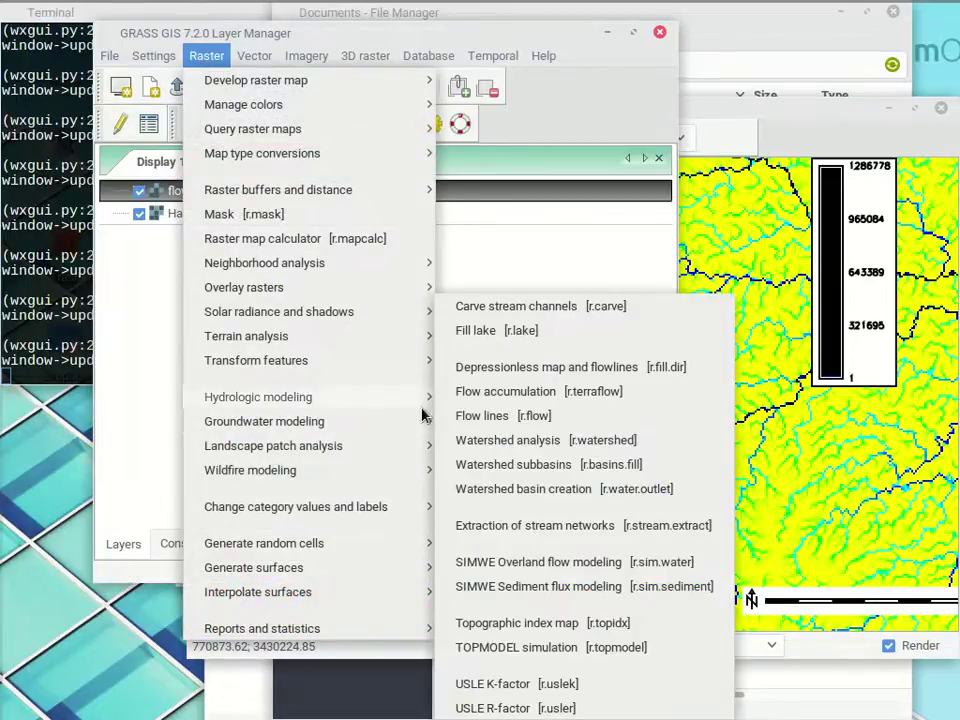
{"action": "left_click", "coordinate": [570, 525]}
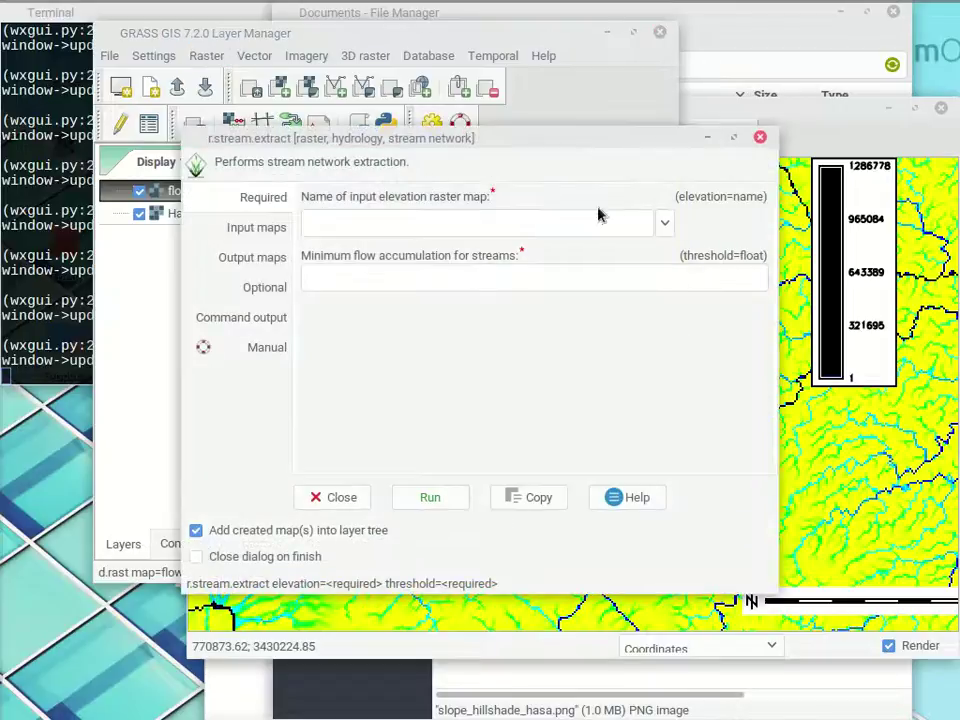
{"action": "left_click", "coordinate": [663, 224]}
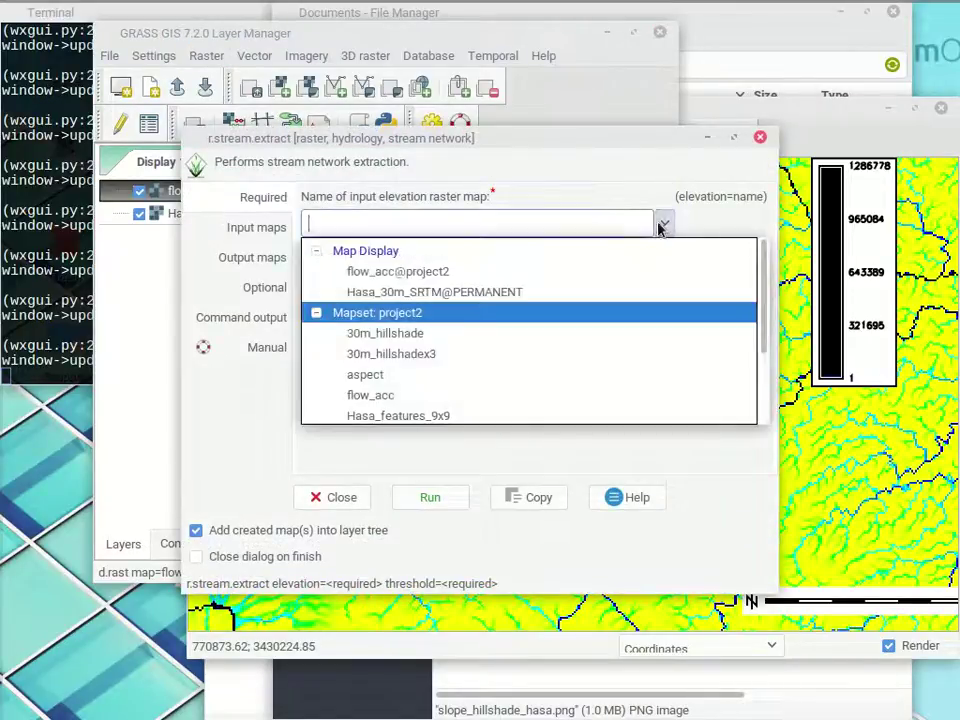
{"action": "left_click", "coordinate": [406, 291]}
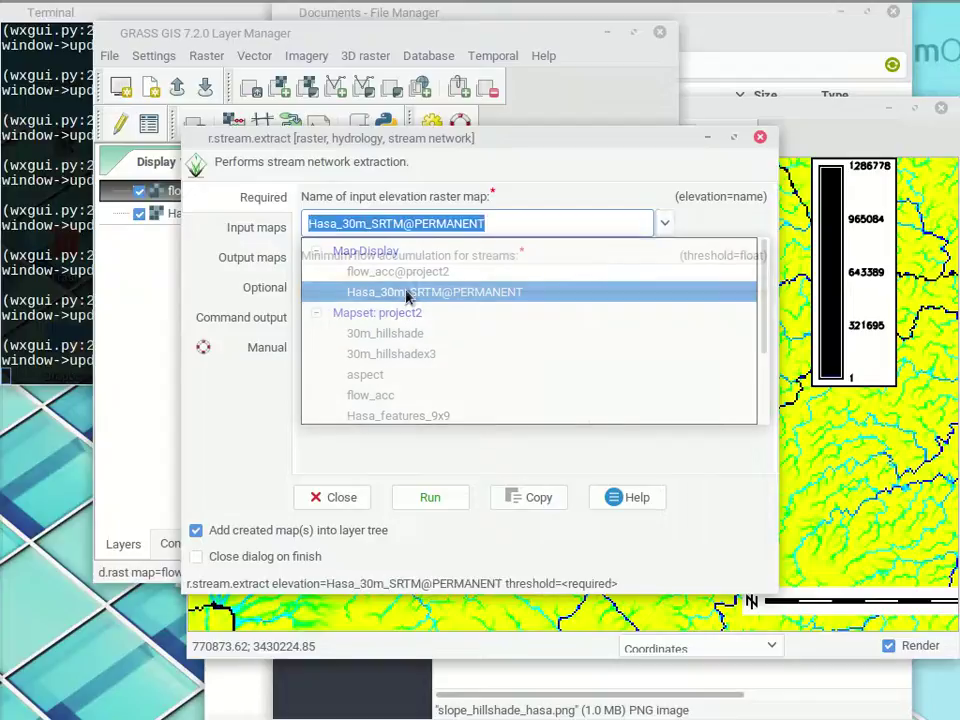
Use flow_acc@project2 as the input accumulation raster and set the minimum flow accumulation for streams to 10000.
{"action": "left_click", "coordinate": [255, 229]}
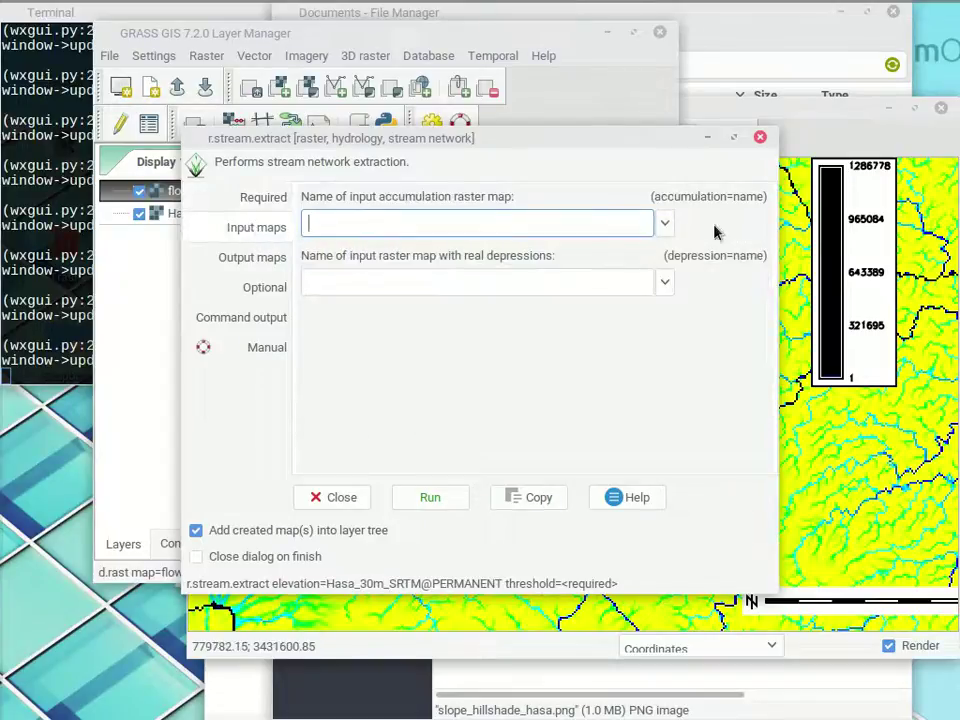
{"action": "left_click", "coordinate": [664, 223]}
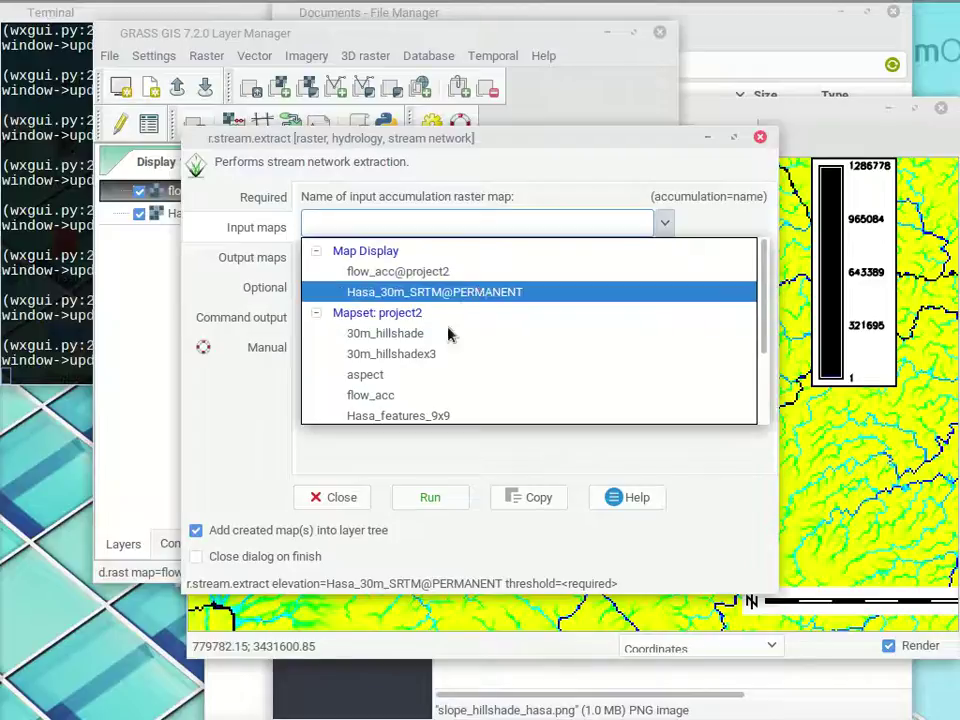
{"action": "scroll", "coordinate": [448, 340], "scroll_direction": "down", "scroll_amount": 1}
{"action": "left_click", "coordinate": [381, 340]}
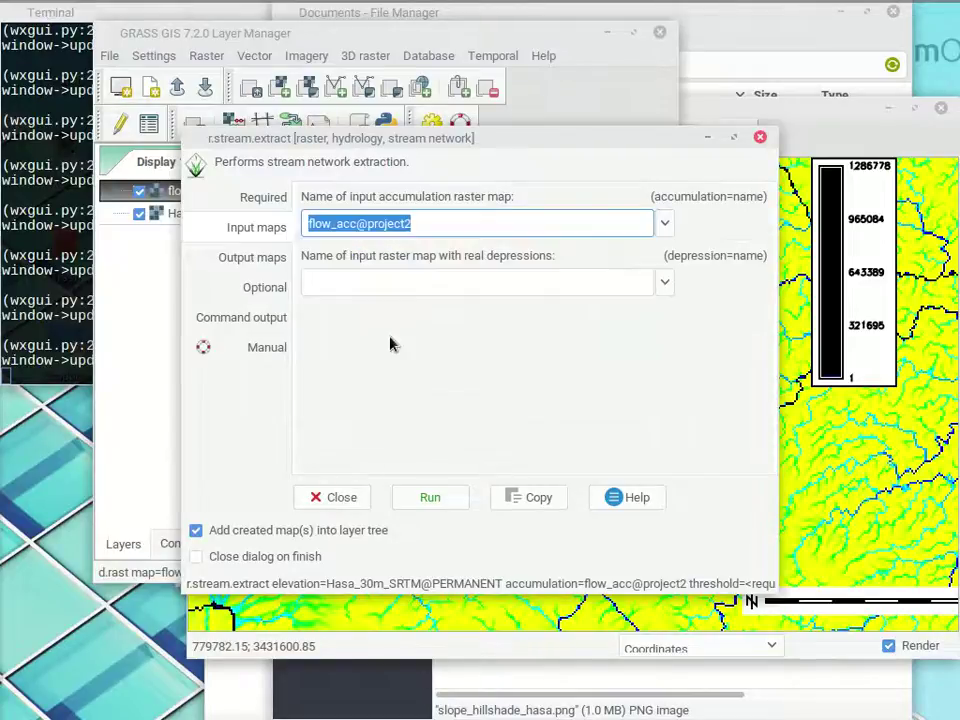
{"action": "left_click", "coordinate": [277, 207]}
{"action": "left_click", "coordinate": [348, 276]}
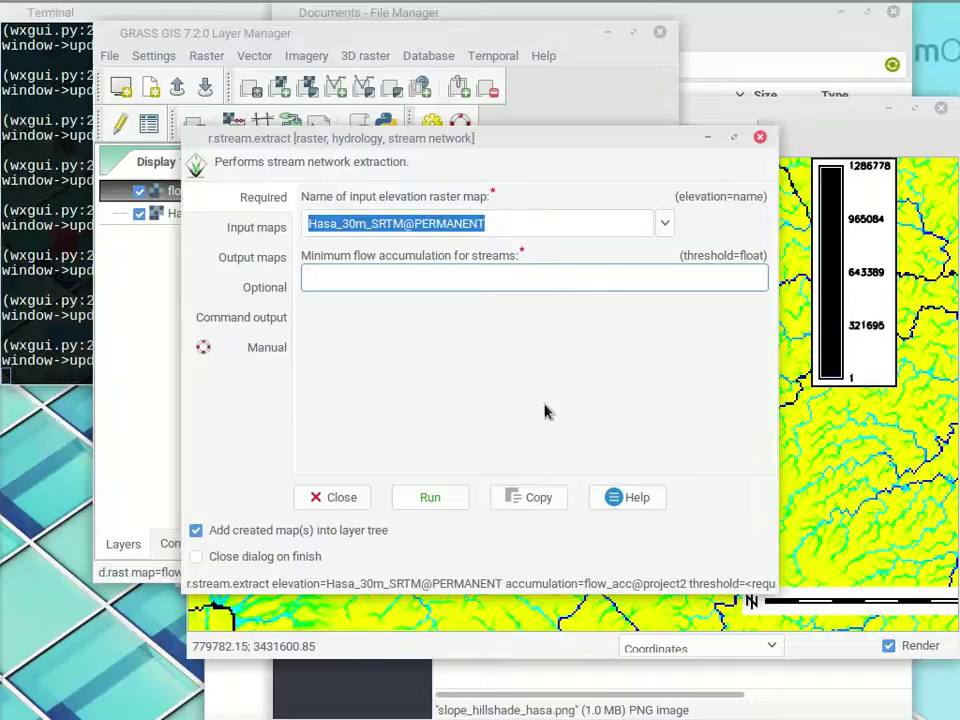
{"action": "mouse_move", "coordinate": [2, 460]}
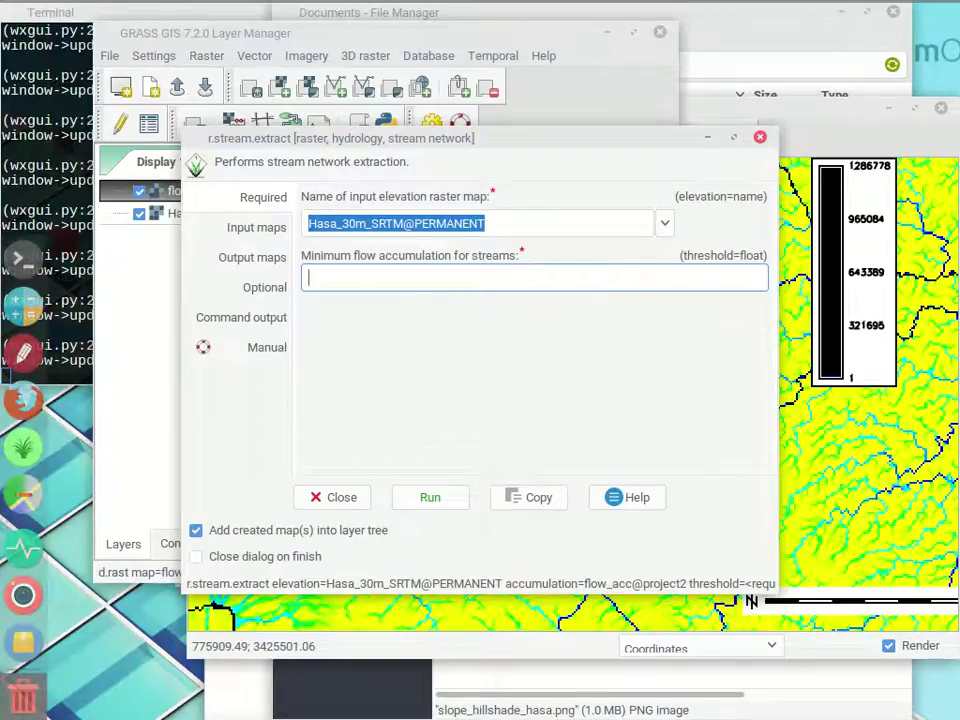
{"action": "type", "text": "0000"}
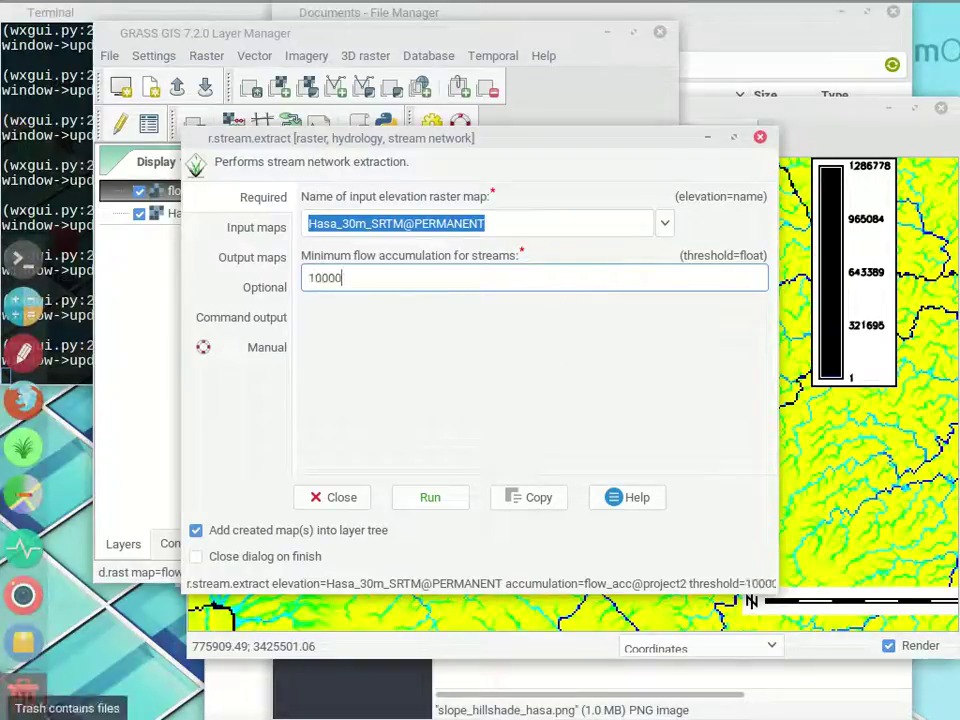
{"action": "mouse_move", "coordinate": [8, 6]}
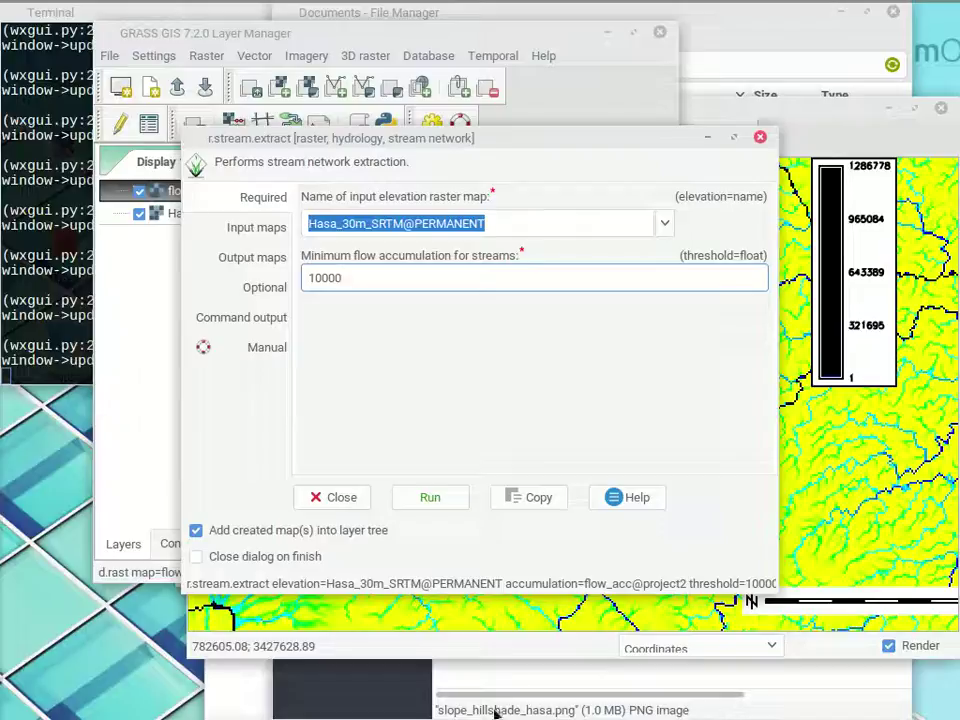
Name the output stream vector map streams, run the extraction, and show the result in the map display.
{"action": "left_click", "coordinate": [232, 264]}
{"action": "left_click", "coordinate": [466, 285]}
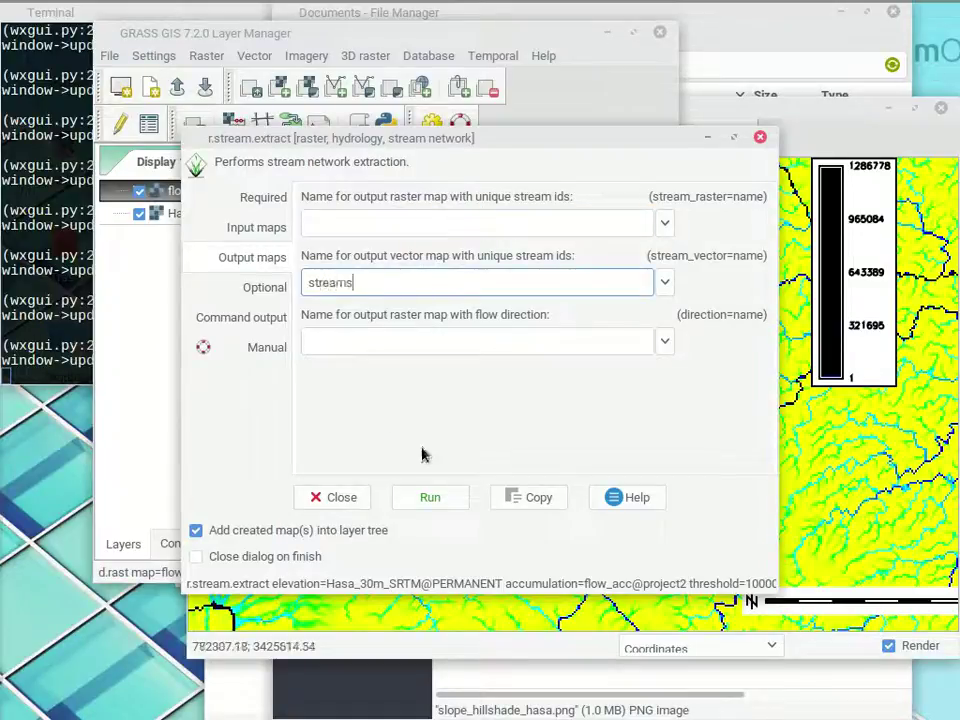
{"action": "left_click", "coordinate": [432, 497]}
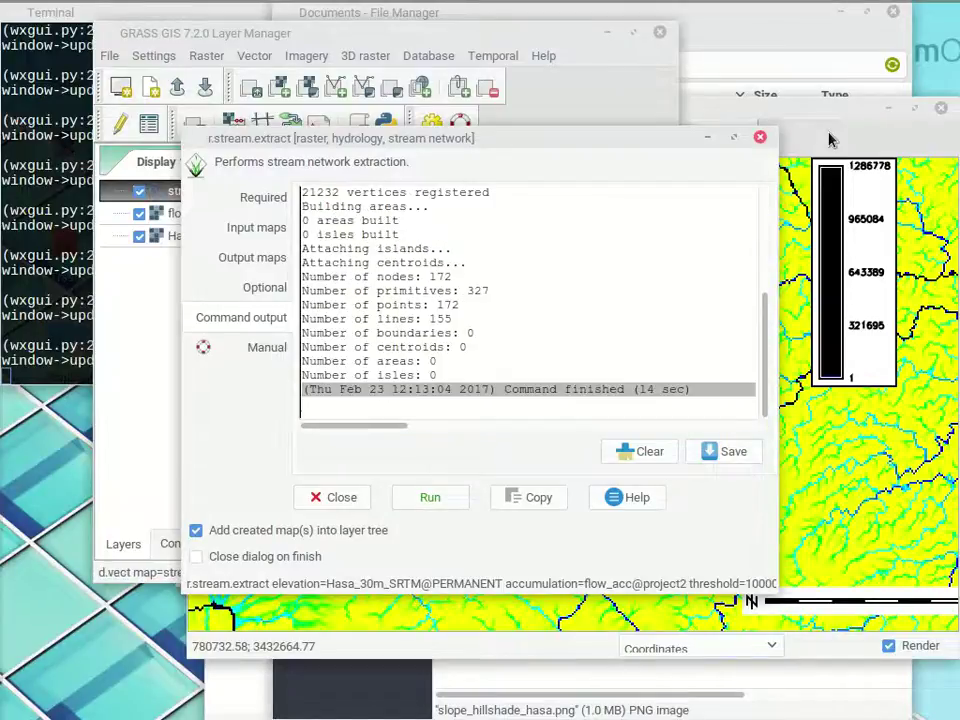
{"action": "left_click", "coordinate": [828, 140]}
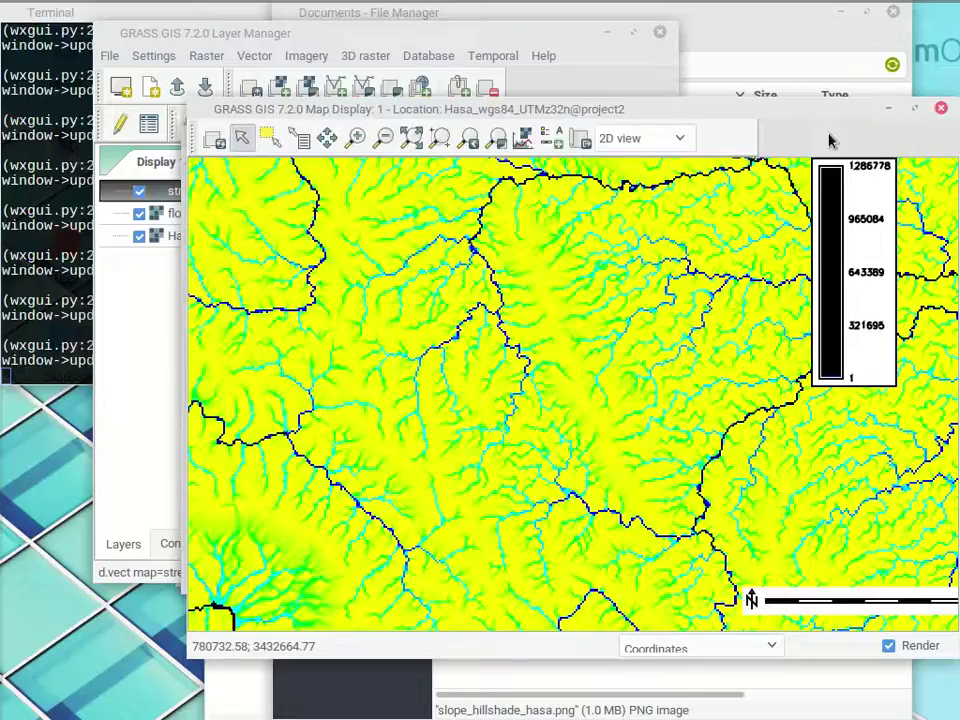
{"action": "left_click", "coordinate": [468, 139]}
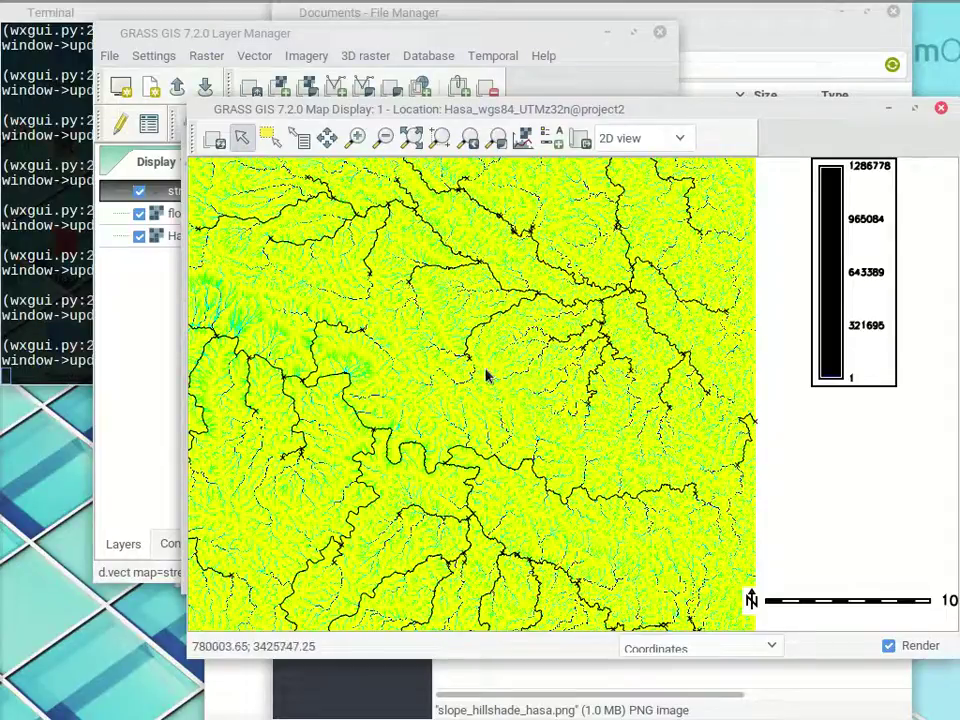
Open the display properties and the attribute table of the streams layer, and look through the table's records.
{"action": "left_click", "coordinate": [155, 325]}
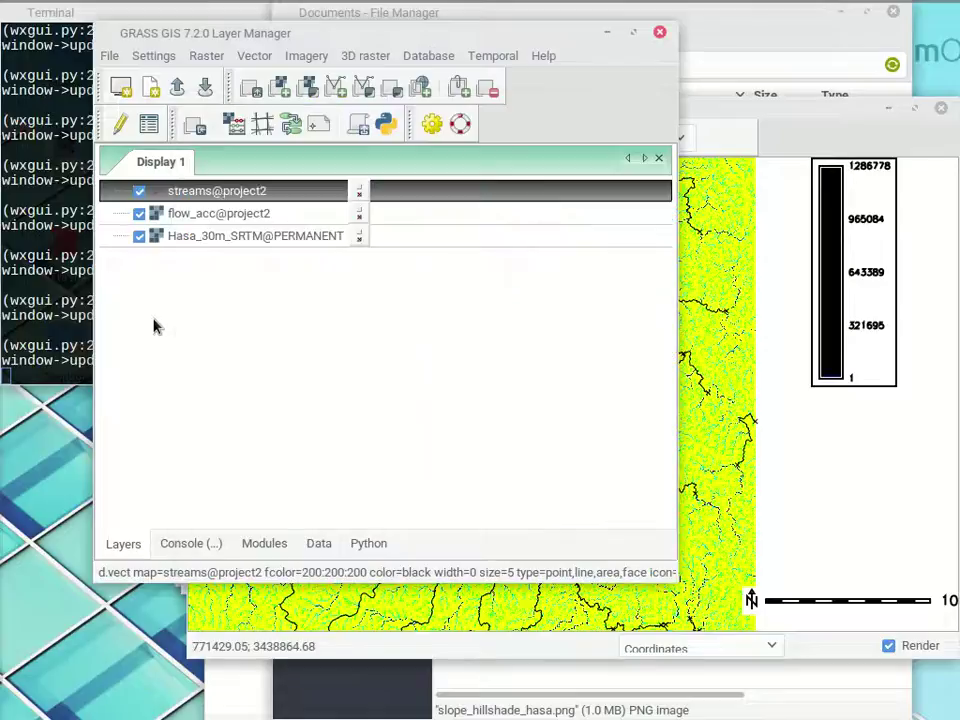
{"action": "double_click", "coordinate": [218, 192]}
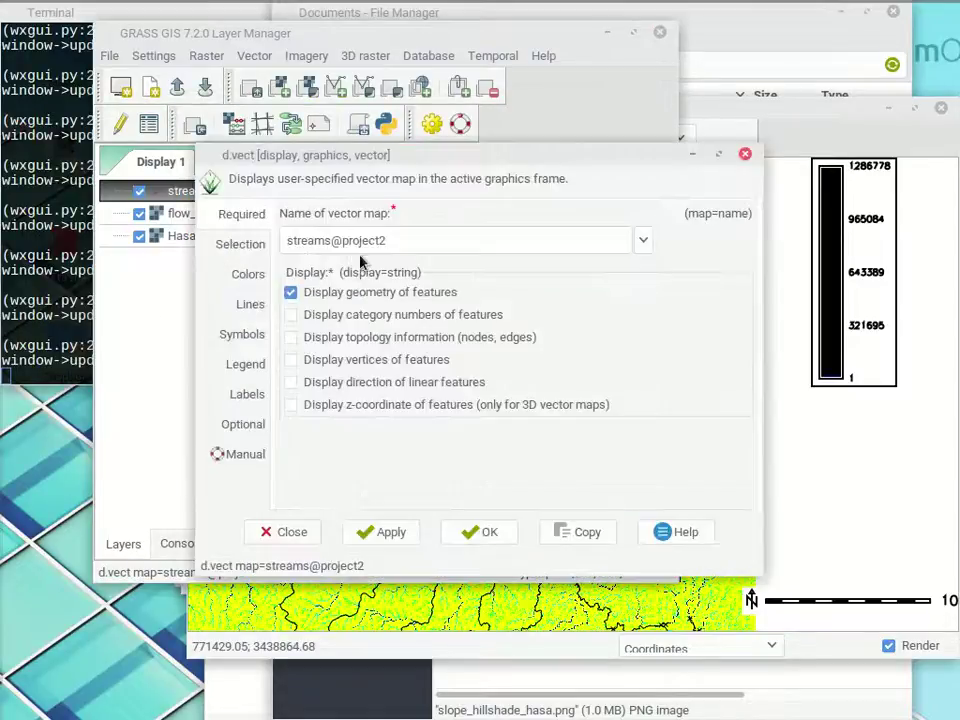
{"action": "left_click_drag", "start_coordinate": [311, 152], "coordinate": [802, 264]}
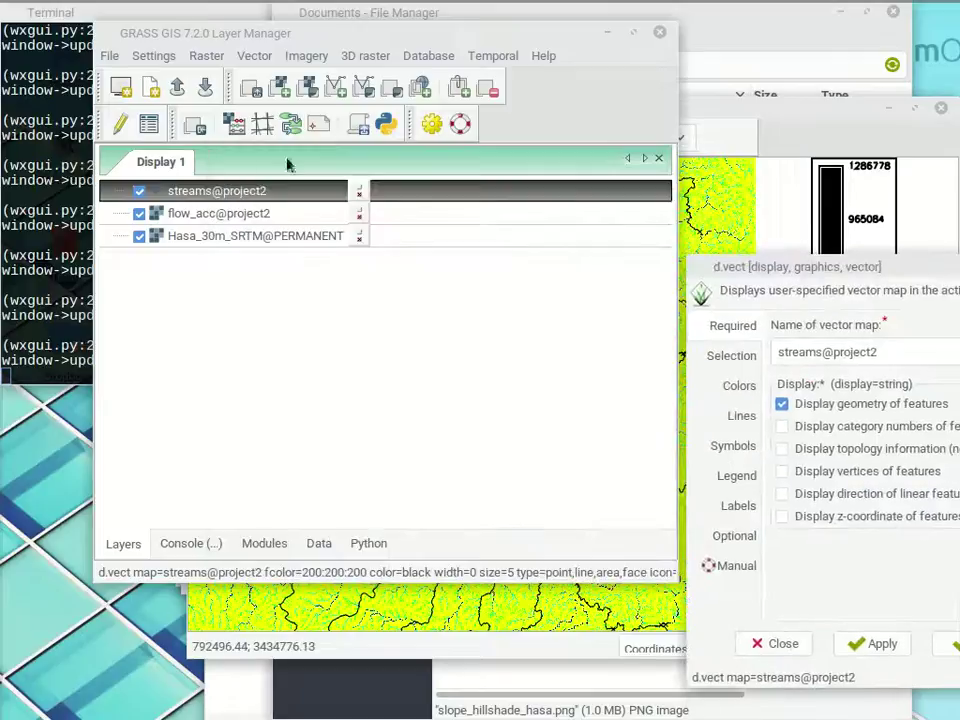
{"action": "left_click", "coordinate": [148, 123]}
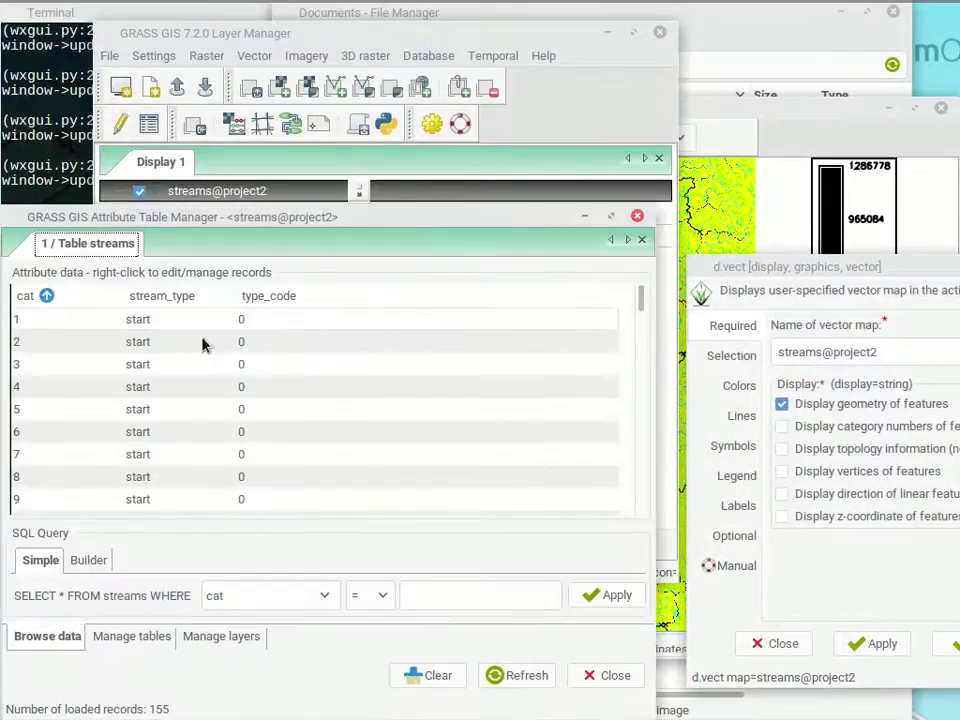
{"action": "left_click_drag", "start_coordinate": [643, 300], "coordinate": [676, 296]}
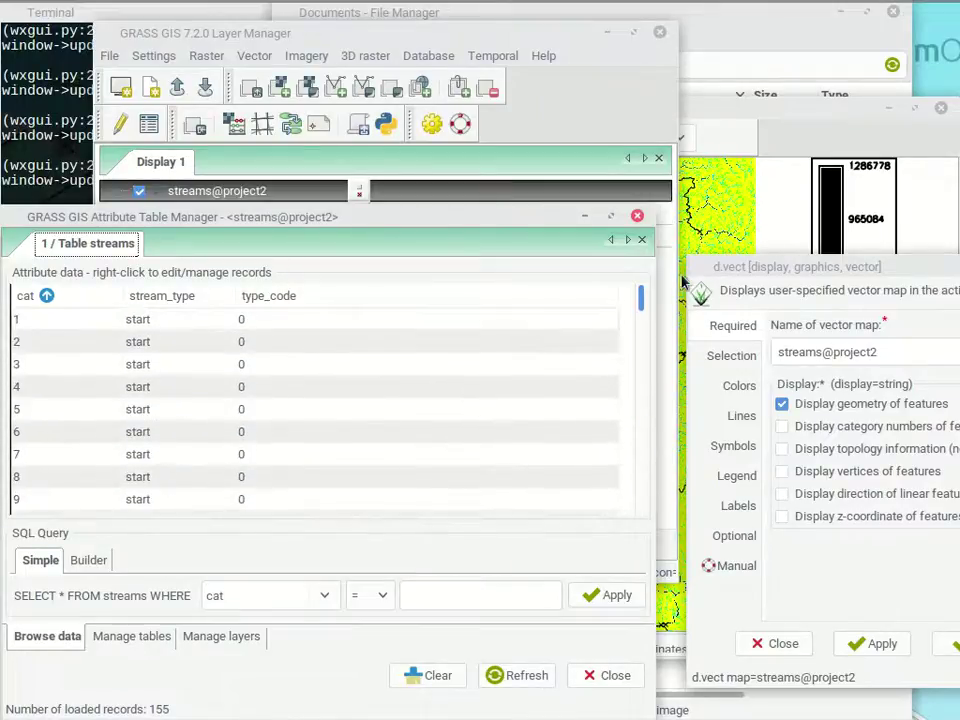
Set the streams layer's feature color to blue 30:144:255, apply it, and bring the map display to the front.
{"action": "left_click_drag", "start_coordinate": [725, 212], "coordinate": [101, 61]}
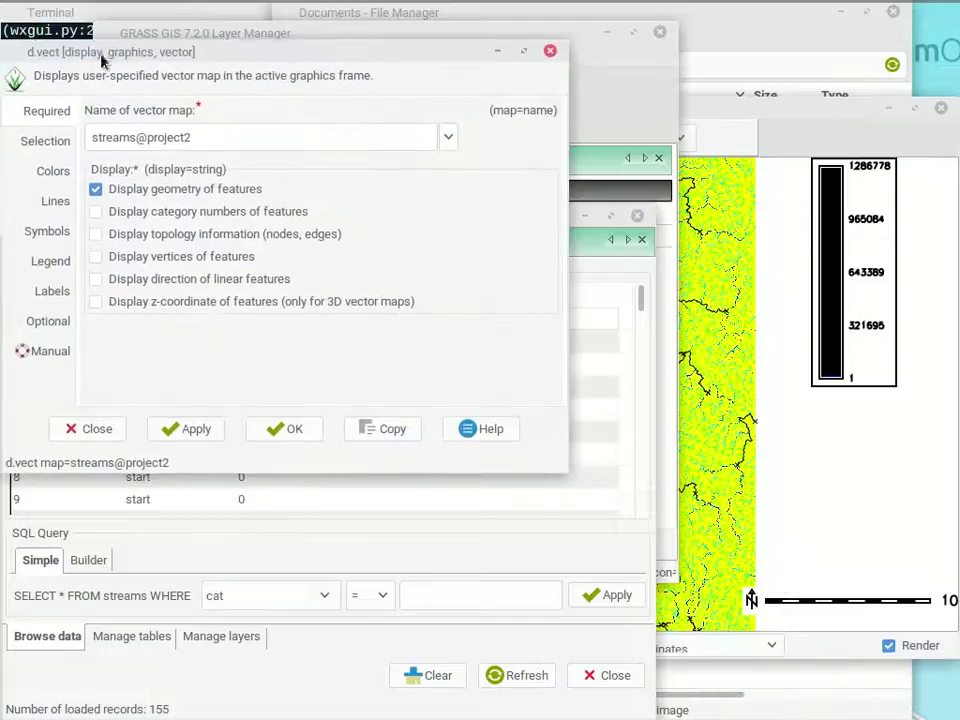
{"action": "left_click", "coordinate": [55, 172]}
{"action": "left_click", "coordinate": [156, 157]}
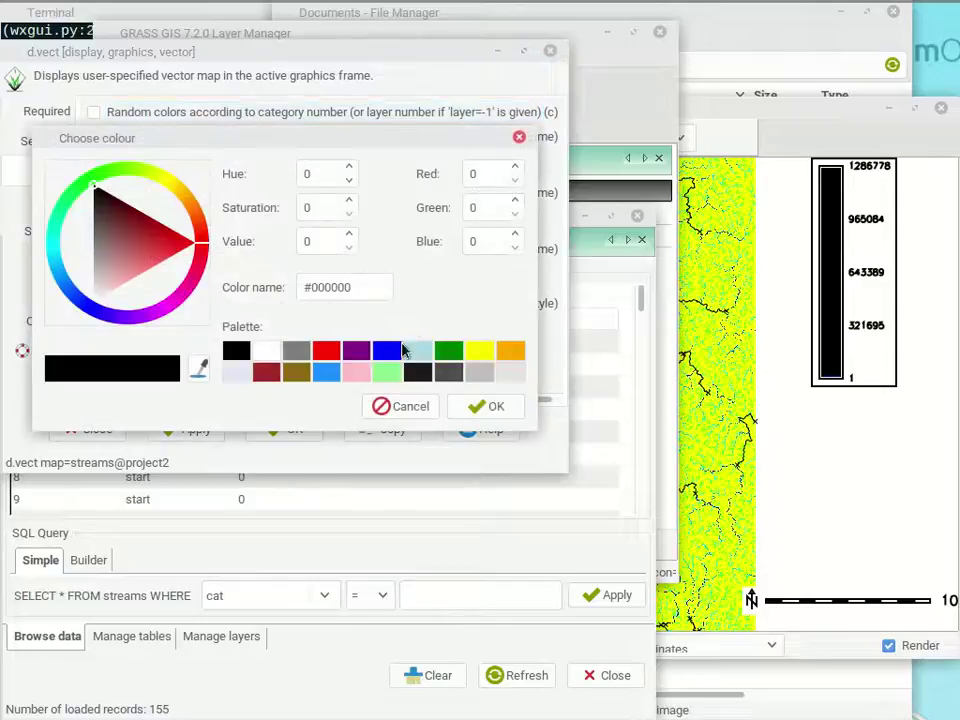
{"action": "left_click", "coordinate": [326, 371]}
{"action": "left_click", "coordinate": [477, 410]}
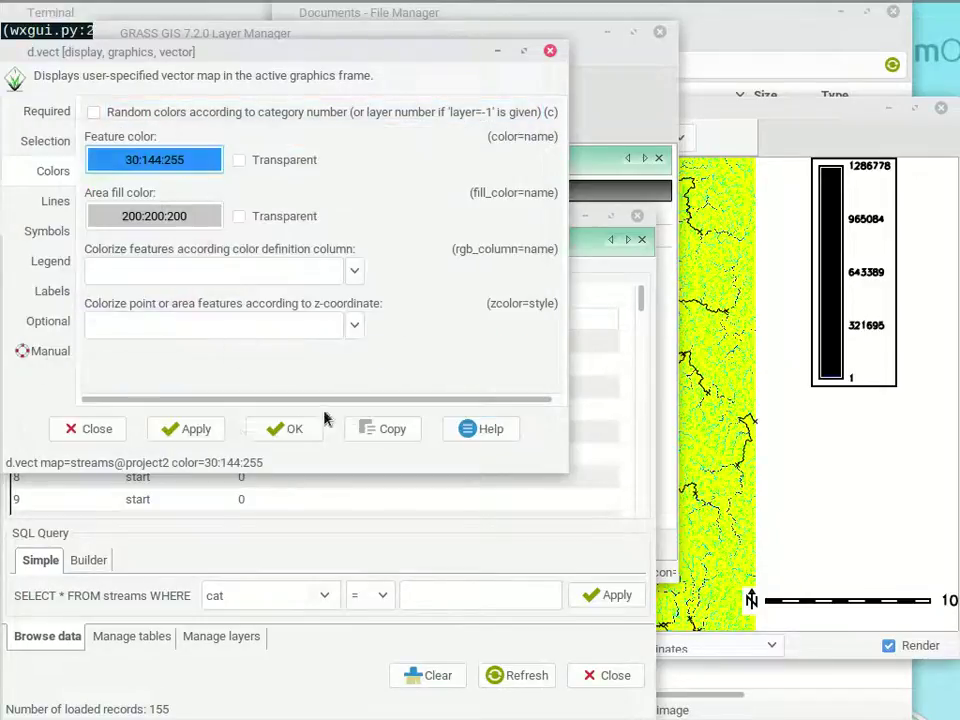
{"action": "left_click", "coordinate": [213, 432]}
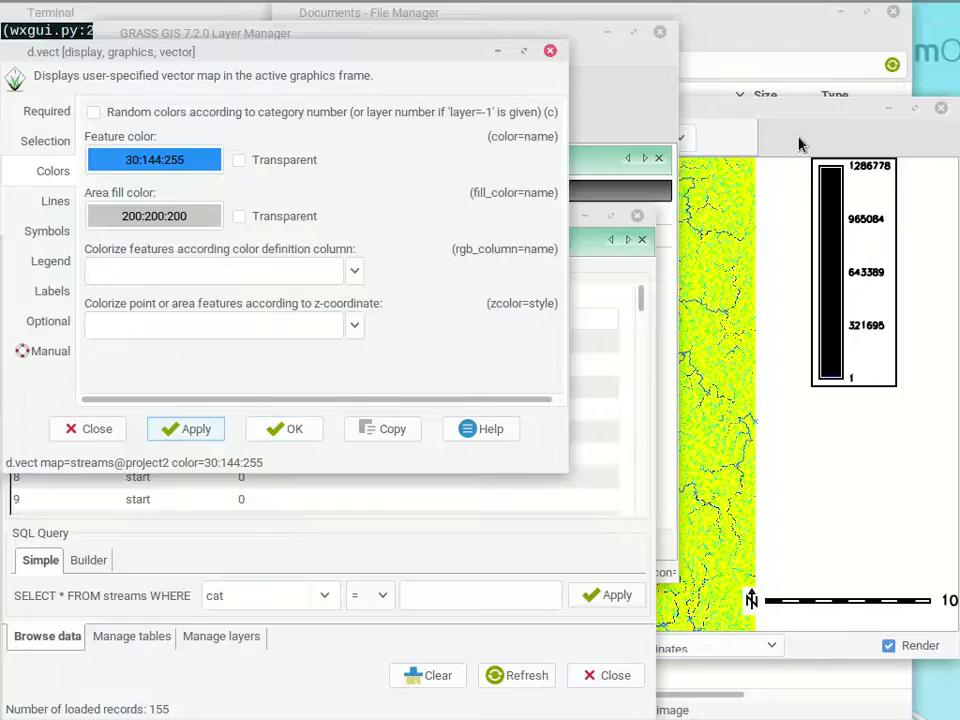
{"action": "left_click", "coordinate": [800, 145]}
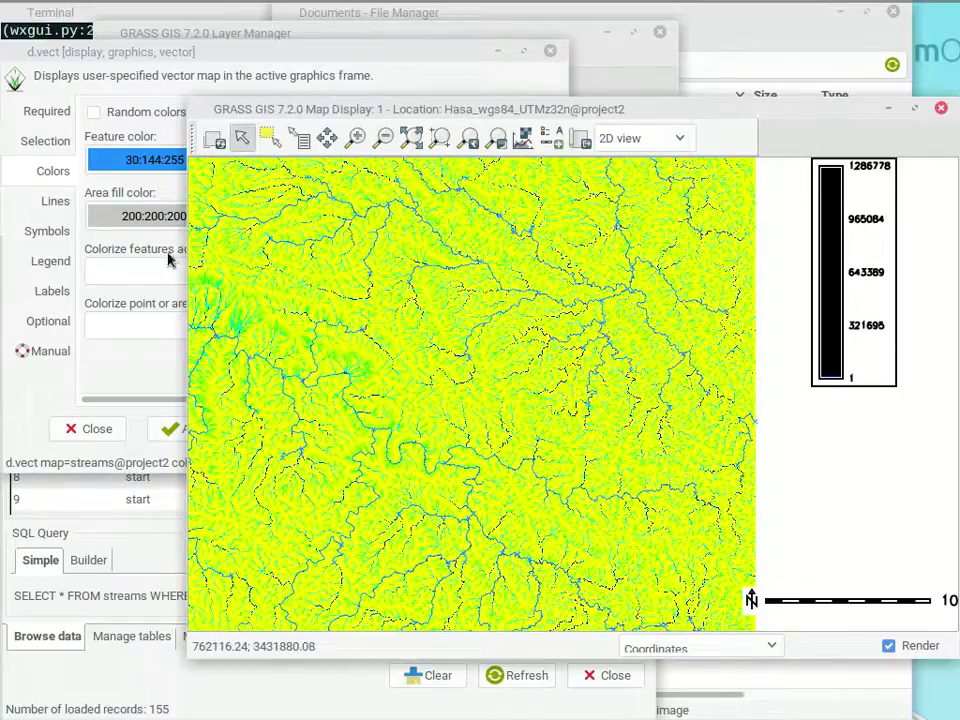
Scale the stream line widths by the type_code column with a scale factor of 10 and apply it.
{"action": "left_click", "coordinate": [55, 170]}
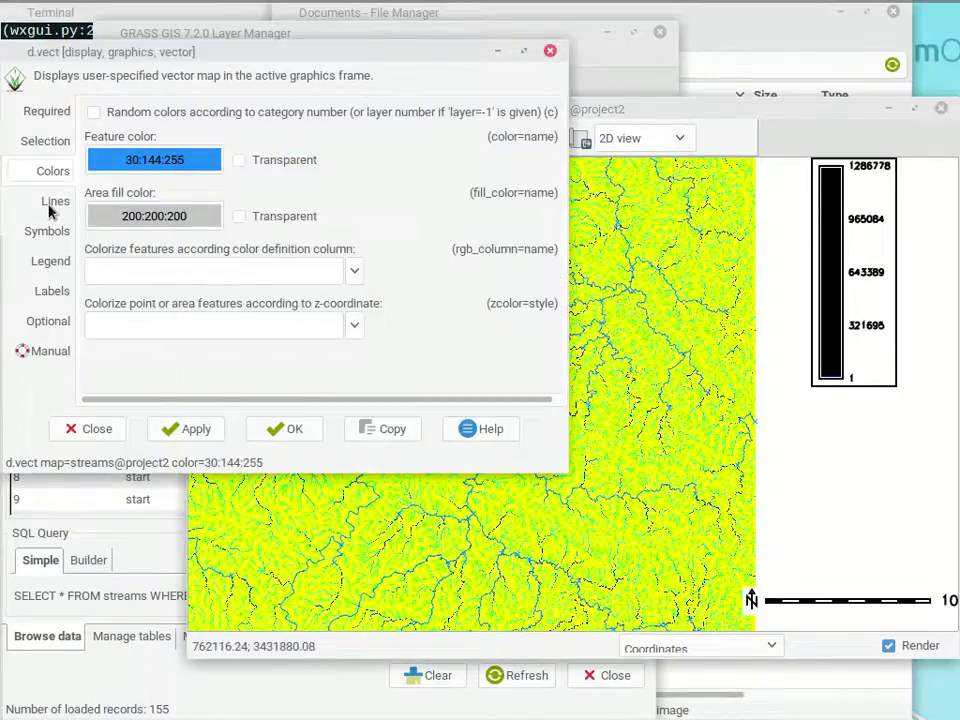
{"action": "left_click", "coordinate": [54, 203]}
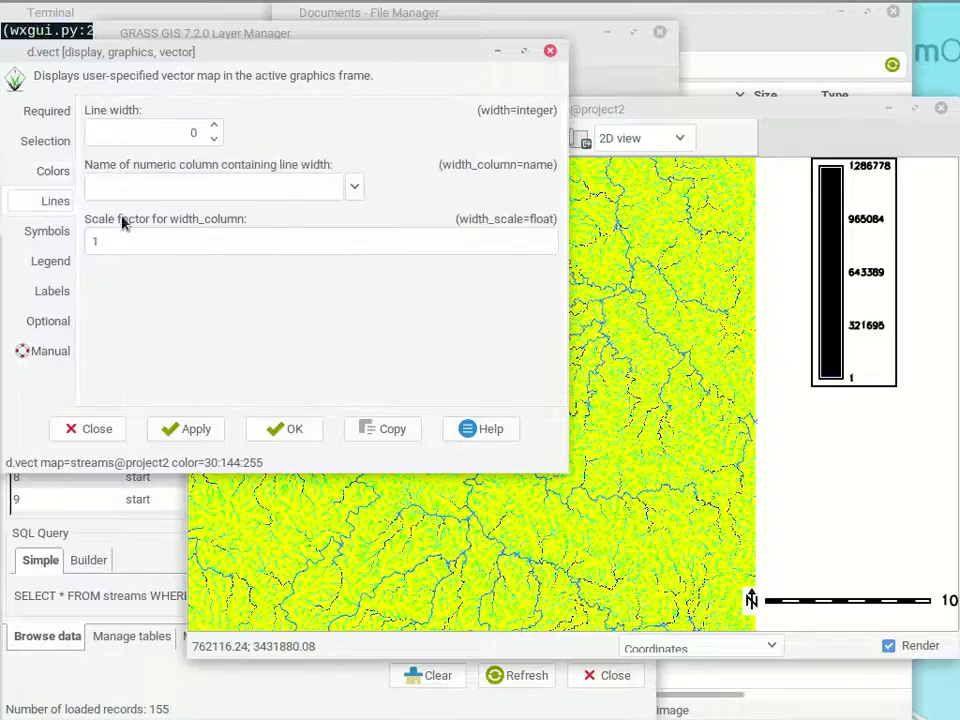
{"action": "left_click", "coordinate": [353, 188]}
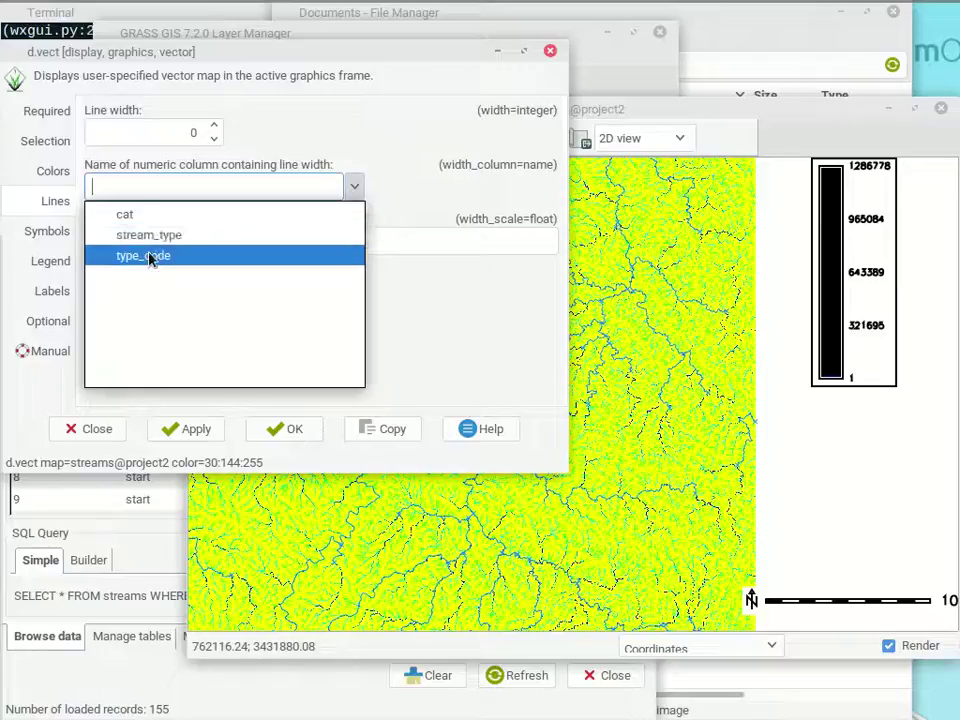
{"action": "left_click", "coordinate": [150, 256]}
{"action": "left_click", "coordinate": [157, 250]}
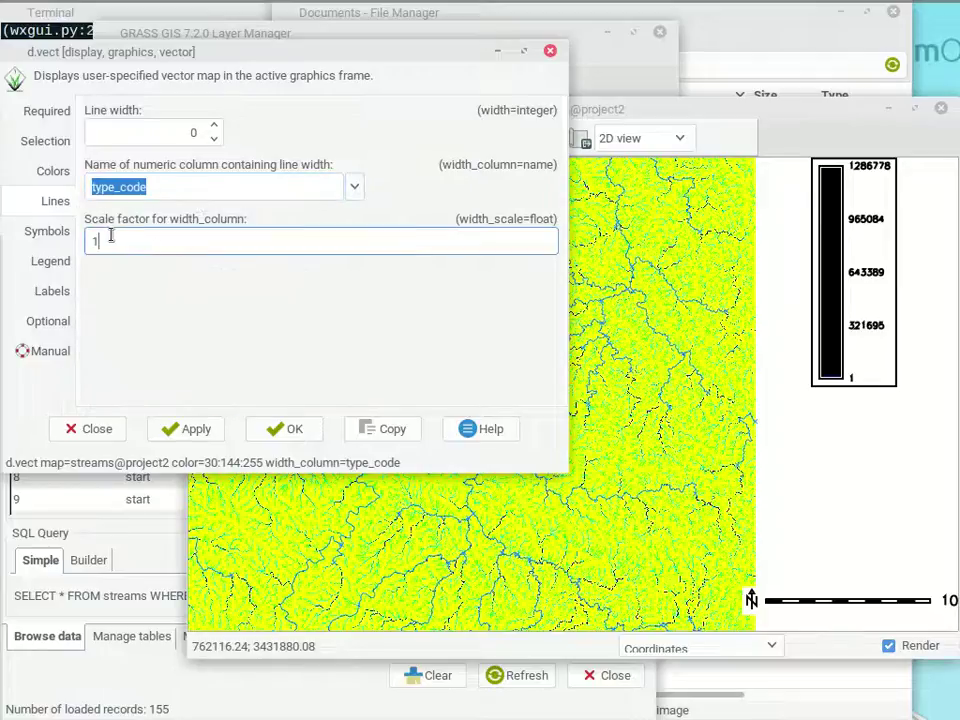
{"action": "type", "text": "0"}
{"action": "left_click", "coordinate": [205, 429]}
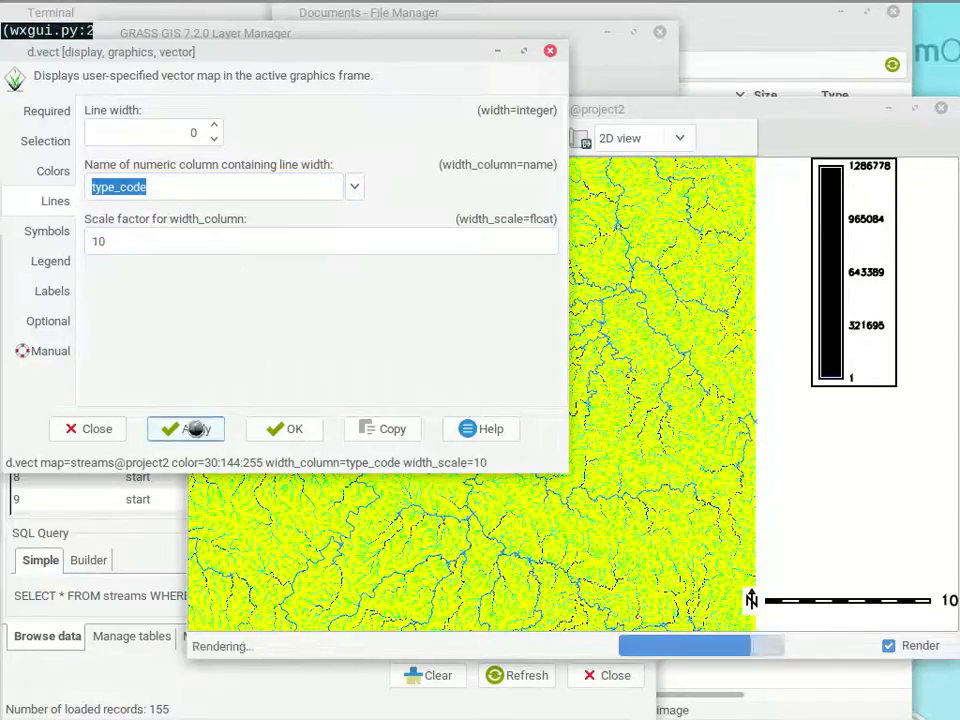
Set the line width scale factor to 2, apply it, and close the streams layer's display properties.
{"action": "left_click_drag", "start_coordinate": [178, 246], "coordinate": [80, 240]}
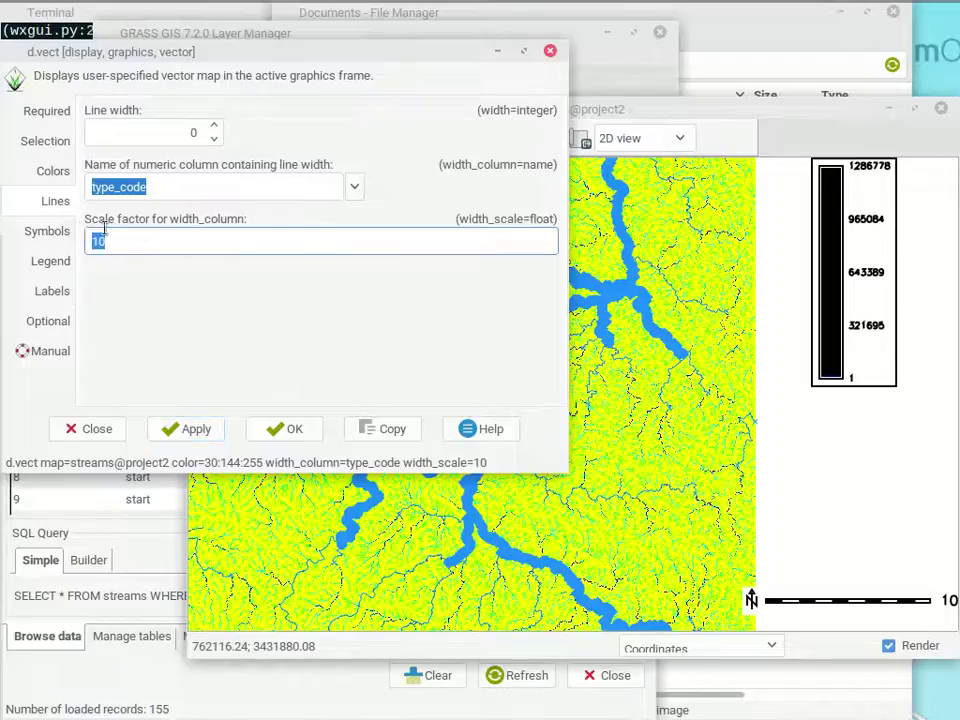
{"action": "type", "text": "2"}
{"action": "left_click", "coordinate": [195, 429]}
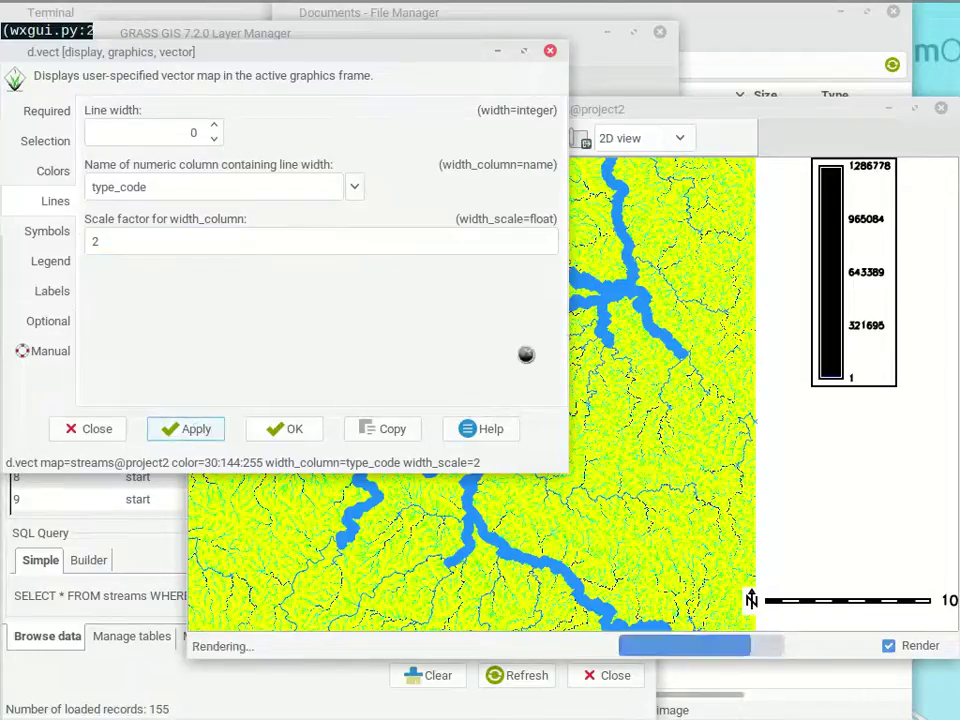
{"action": "left_click", "coordinate": [740, 148]}
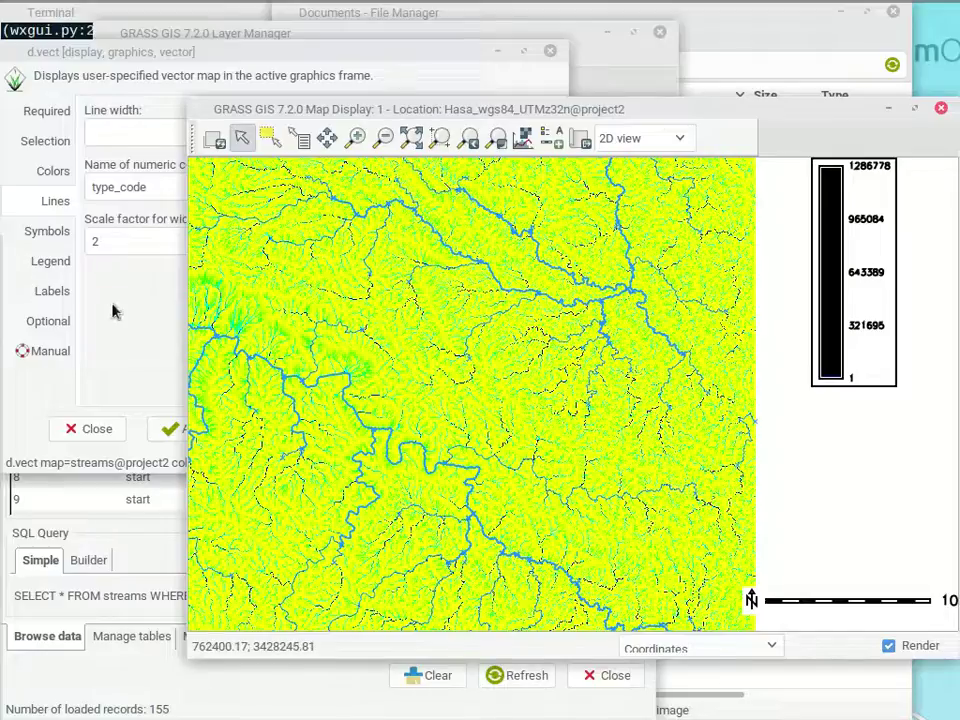
{"action": "left_click", "coordinate": [551, 51]}
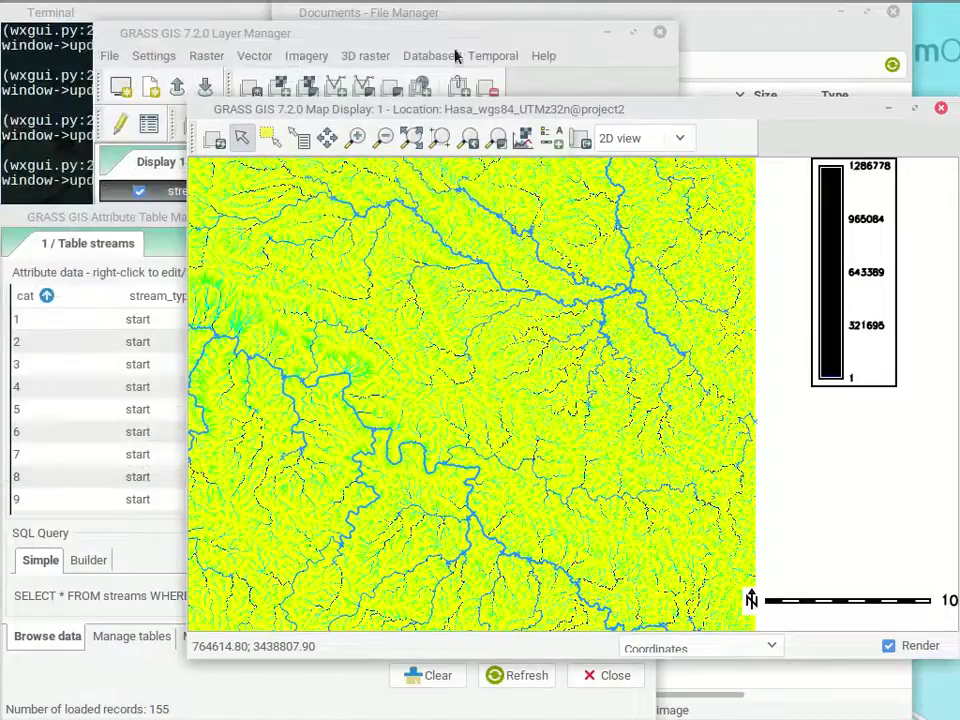
Hide the flow_acc and Hasa_30m_SRTM raster layers so that only the streams layer is displayed.
{"action": "left_click", "coordinate": [233, 30]}
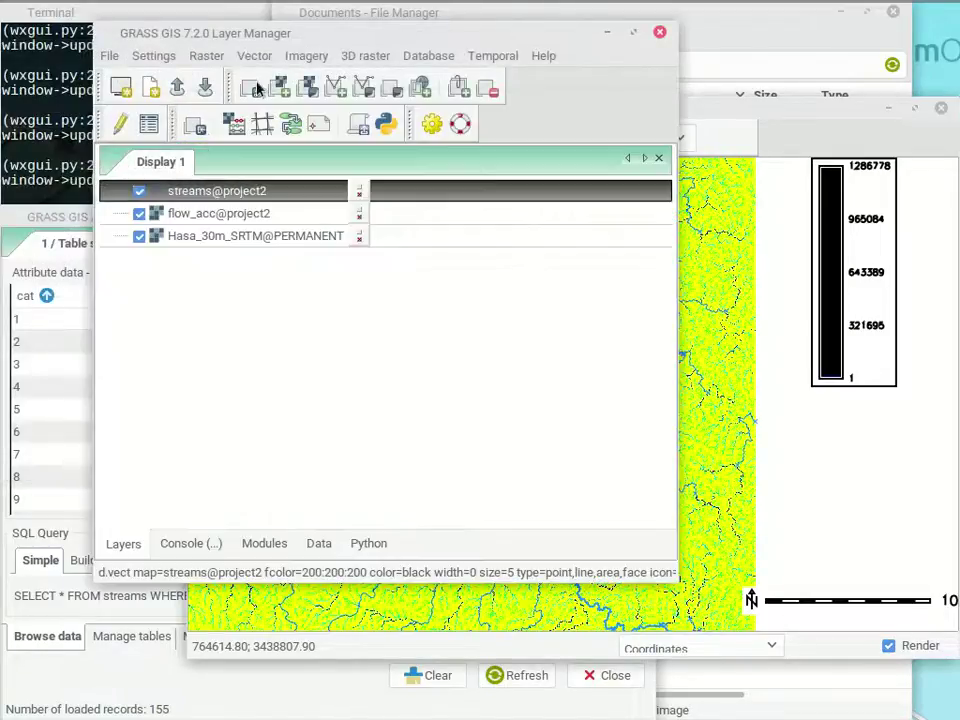
{"action": "left_click", "coordinate": [139, 214]}
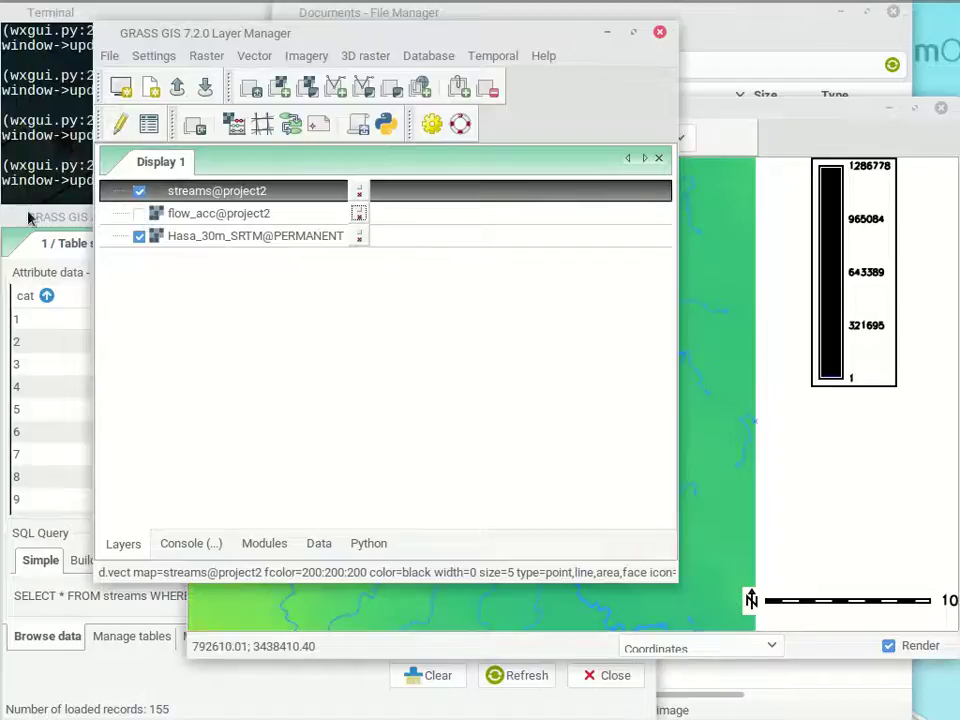
{"action": "left_click", "coordinate": [139, 236]}
Add the raster map 30m_hillshadex3@project2 as a layer directly beneath the streams layer.
{"action": "left_click", "coordinate": [192, 218]}
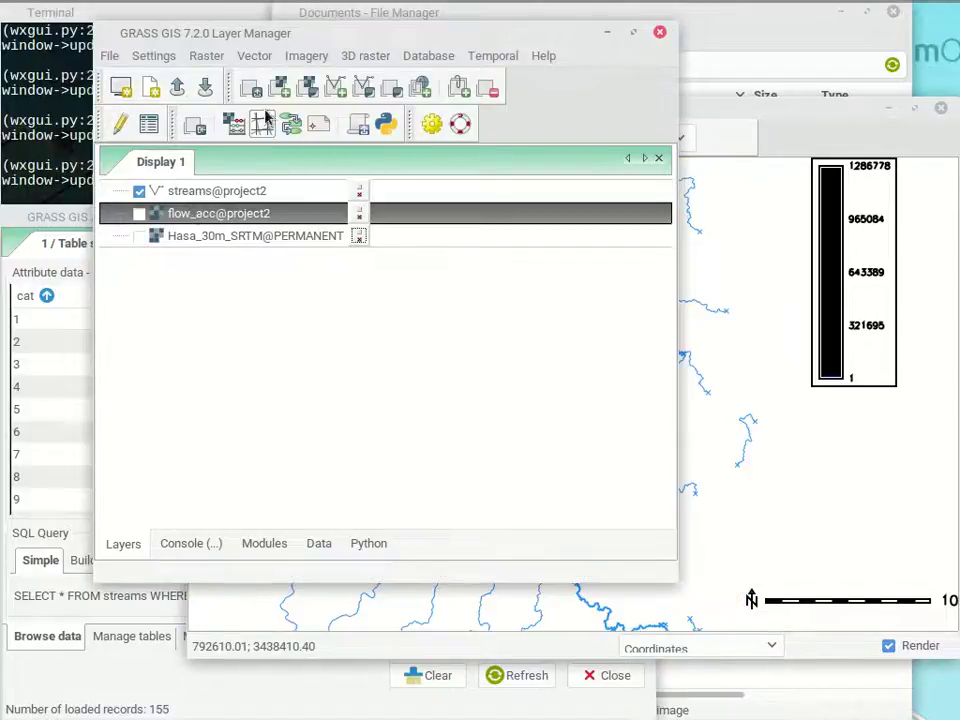
{"action": "left_click", "coordinate": [280, 87]}
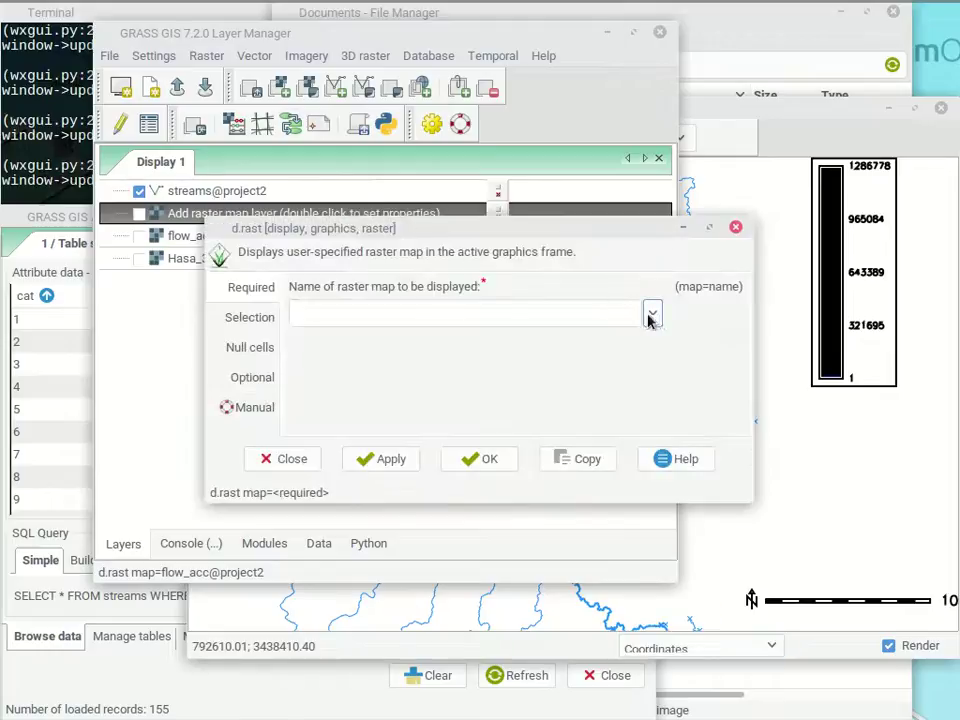
{"action": "left_click", "coordinate": [651, 314]}
{"action": "left_click", "coordinate": [407, 382]}
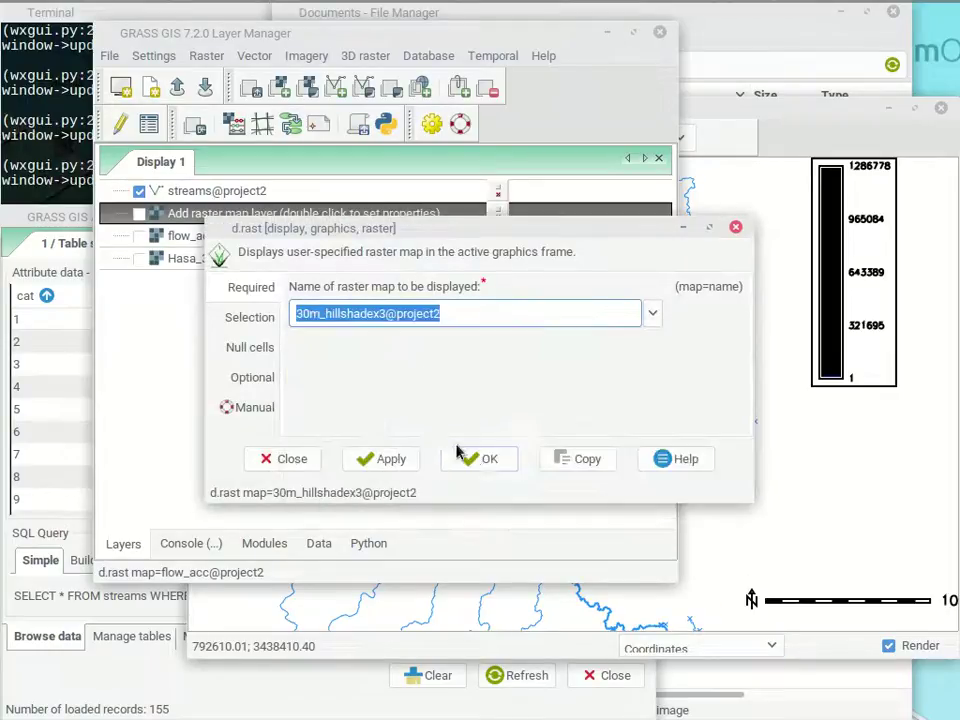
{"action": "left_click", "coordinate": [480, 458]}
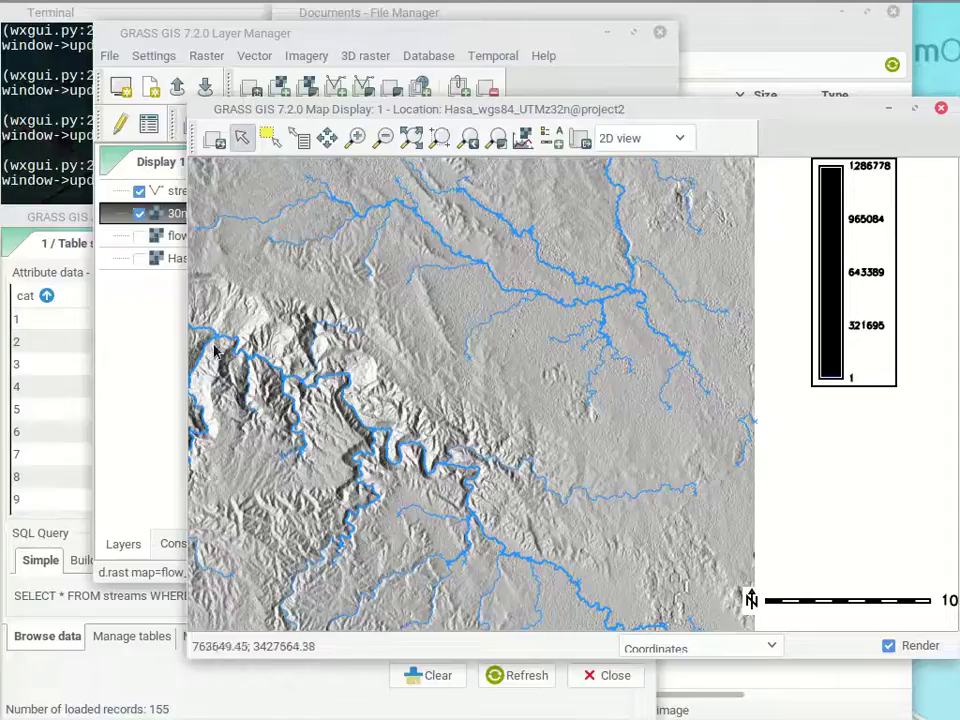
Add the vector map WHS_sites@PERMANENT as a layer above the hillshade and bring the map display to the front.
{"action": "left_click", "coordinate": [167, 336]}
{"action": "left_click", "coordinate": [340, 94]}
{"action": "left_click", "coordinate": [643, 247]}
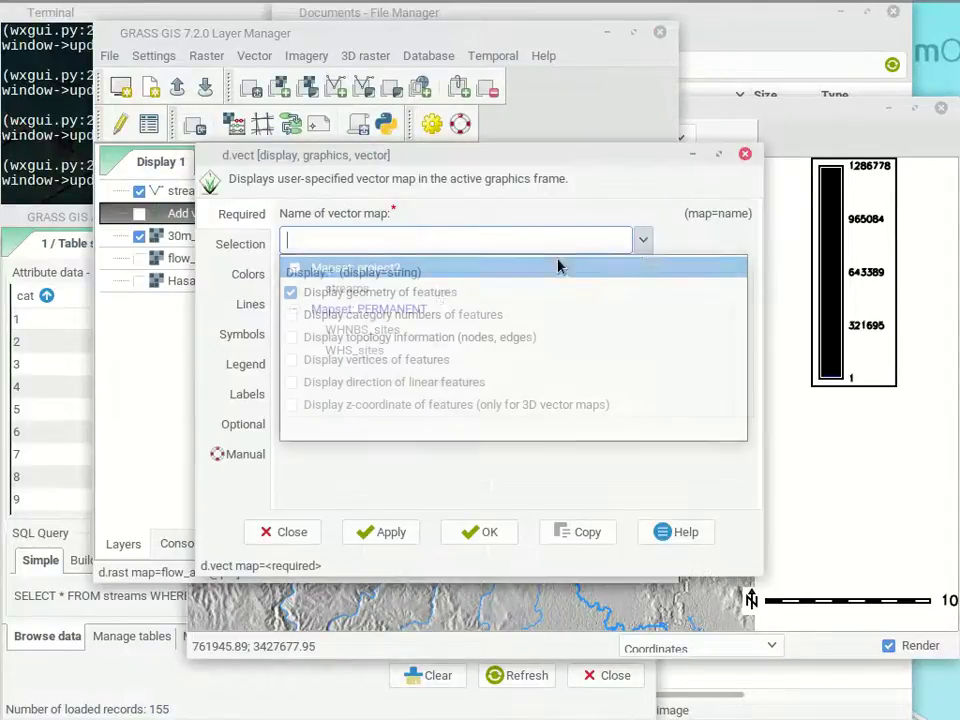
{"action": "left_click", "coordinate": [366, 336]}
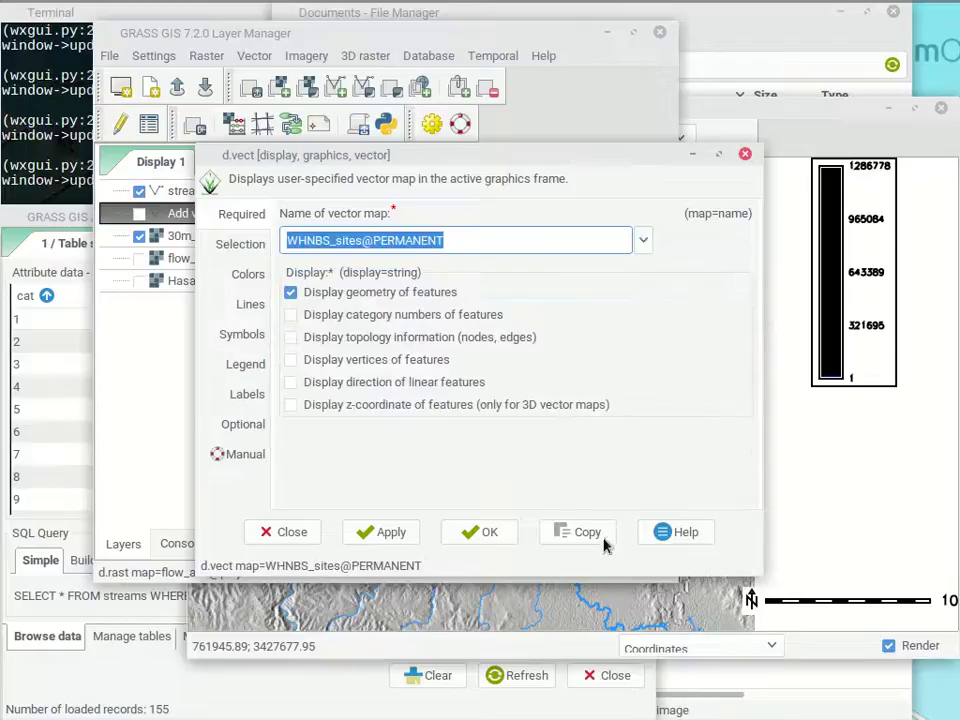
{"action": "left_click", "coordinate": [643, 240]}
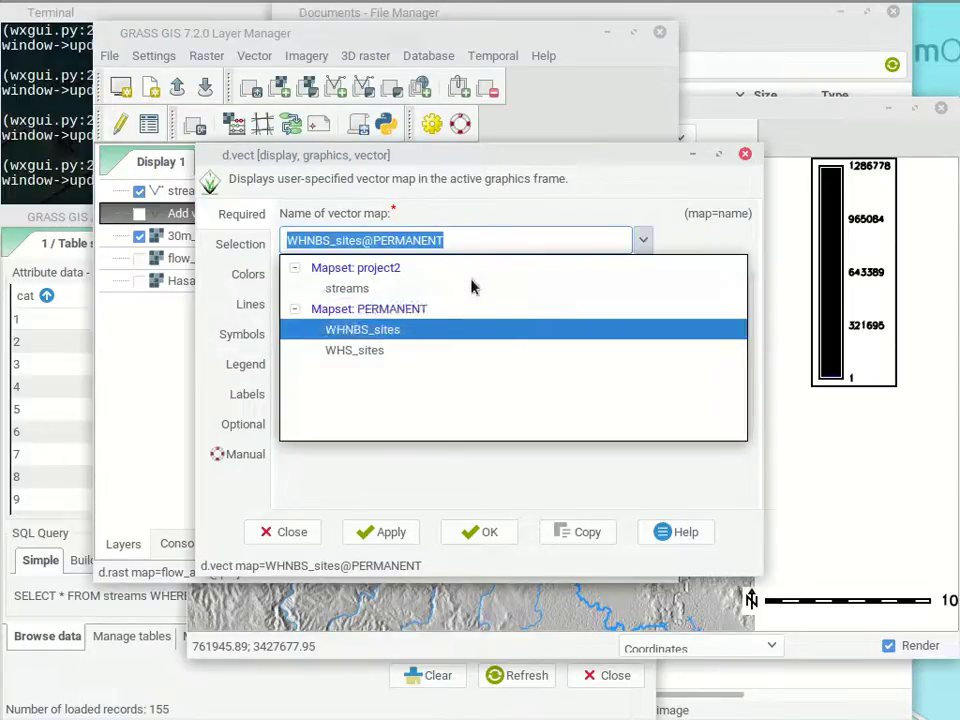
{"action": "left_click", "coordinate": [369, 346]}
{"action": "left_click", "coordinate": [488, 536]}
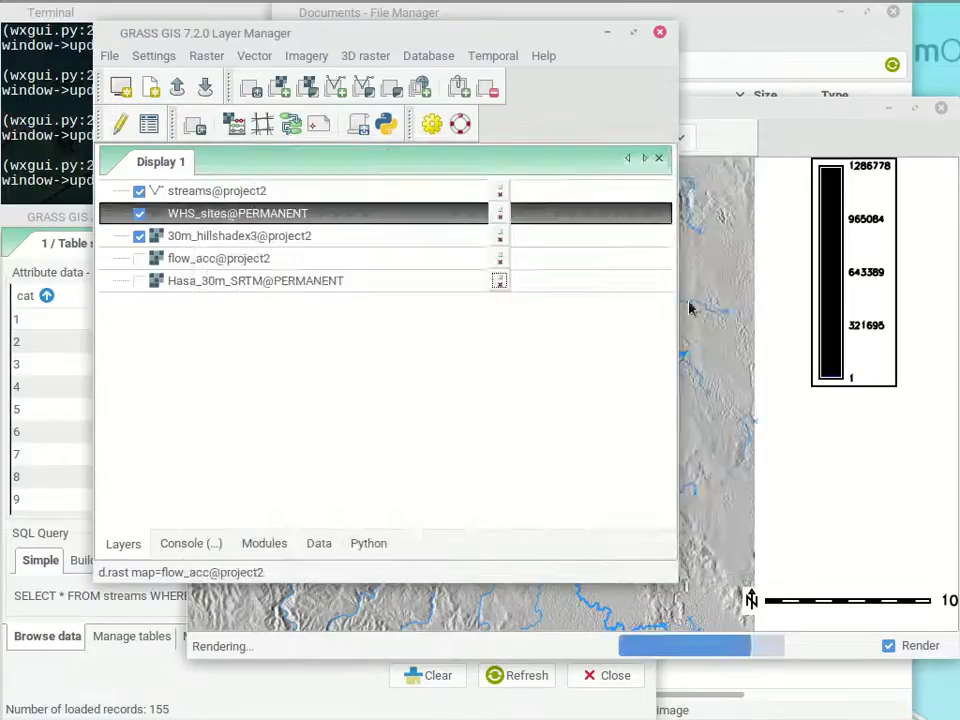
{"action": "left_click", "coordinate": [825, 148]}
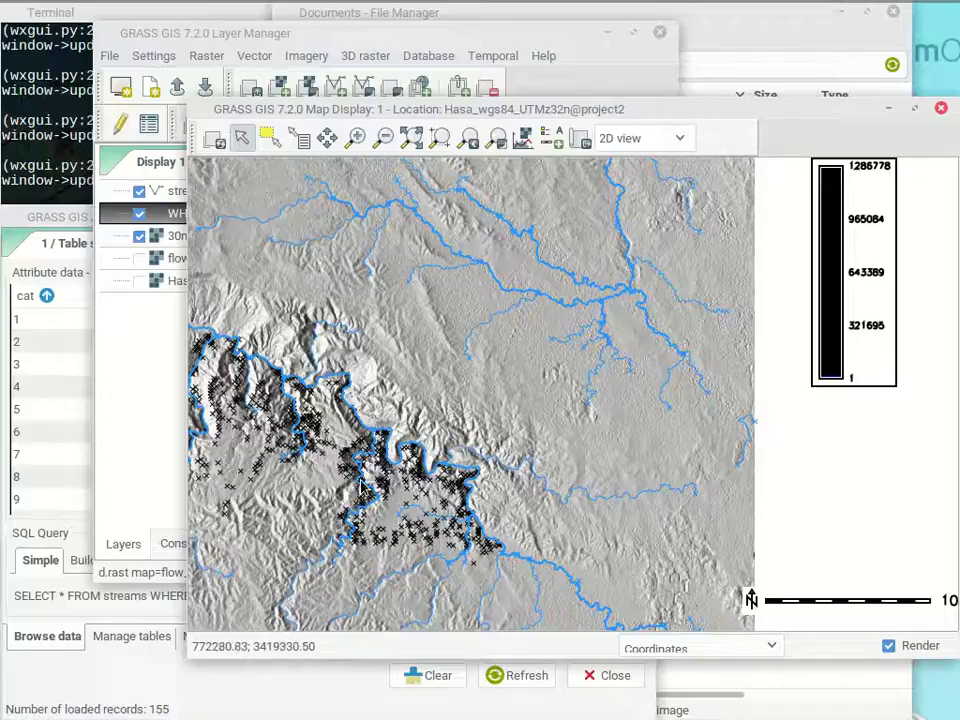
{"action": "mouse_move", "coordinate": [3, 8]}
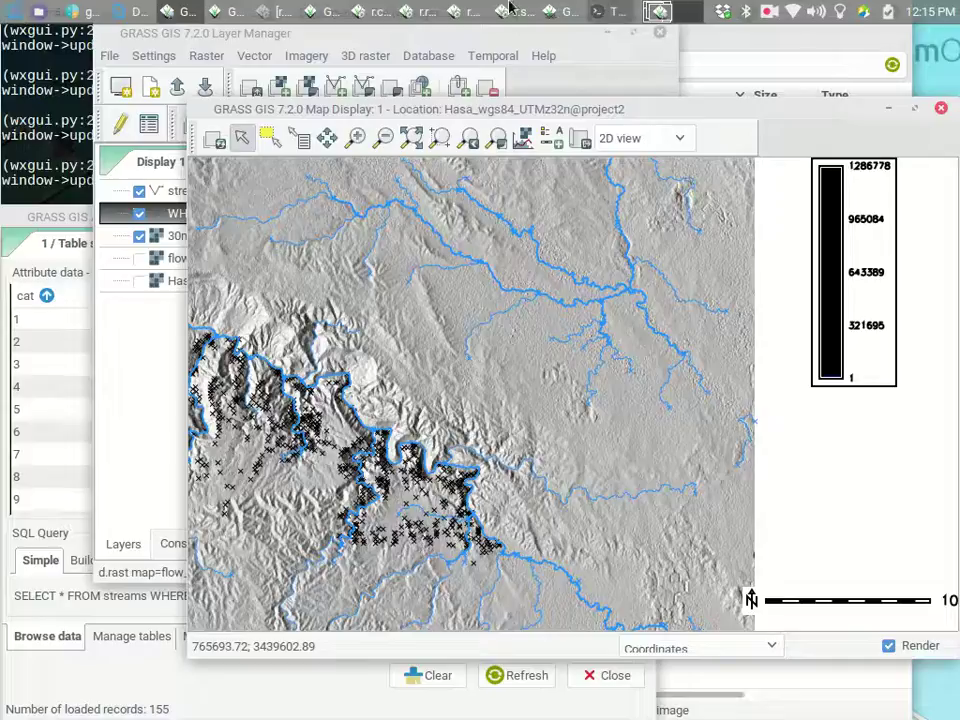
{"action": "left_click", "coordinate": [768, 11]}
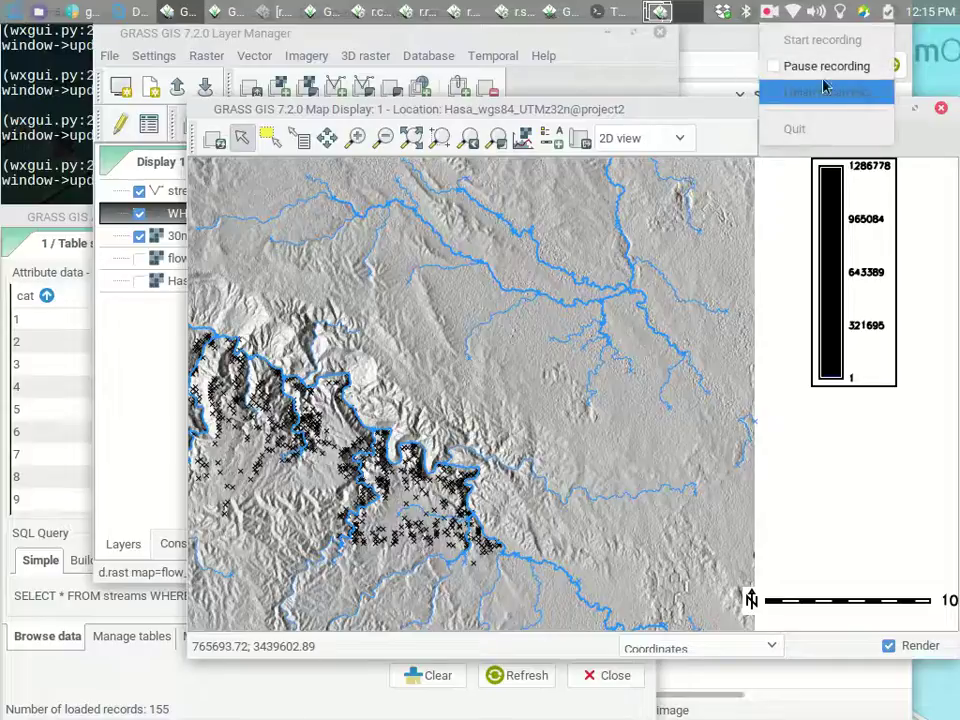